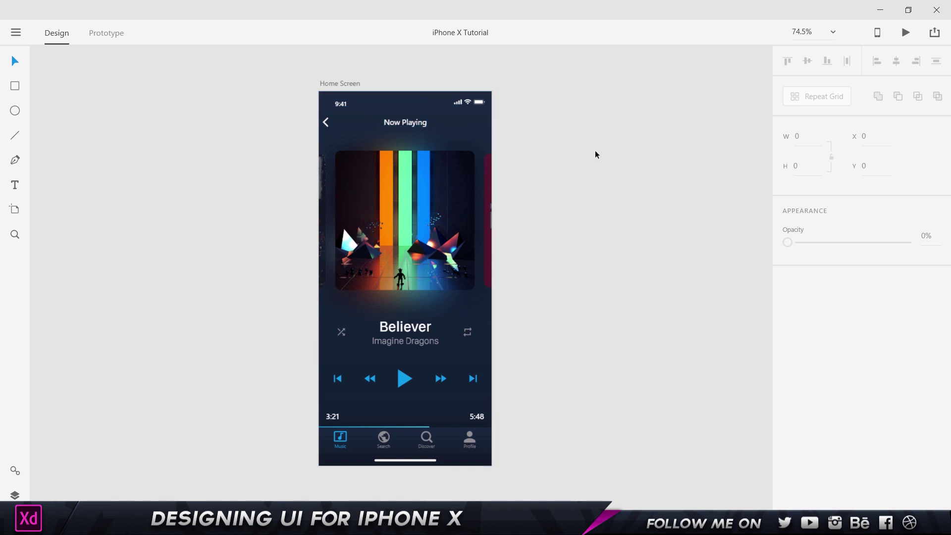
Switch to the Chrome browser and review the Designing for iPhone X guide, from its introduction through Taller Screen to Large Titles
key("alt+Tab")
left_click_drag(289, 116, 388, 124)
key("alt+Tab")
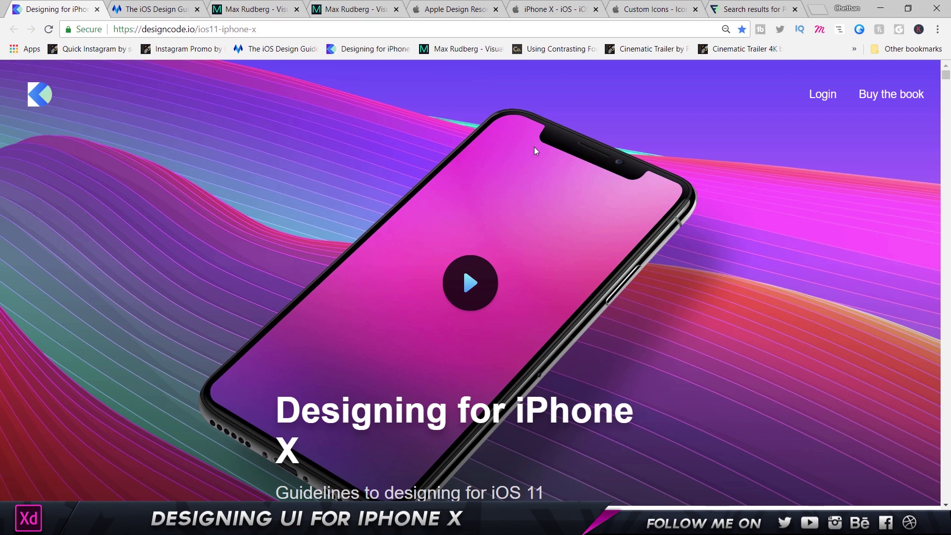
scroll(534, 147, "down", 5)
scroll(534, 147, "up", 5)
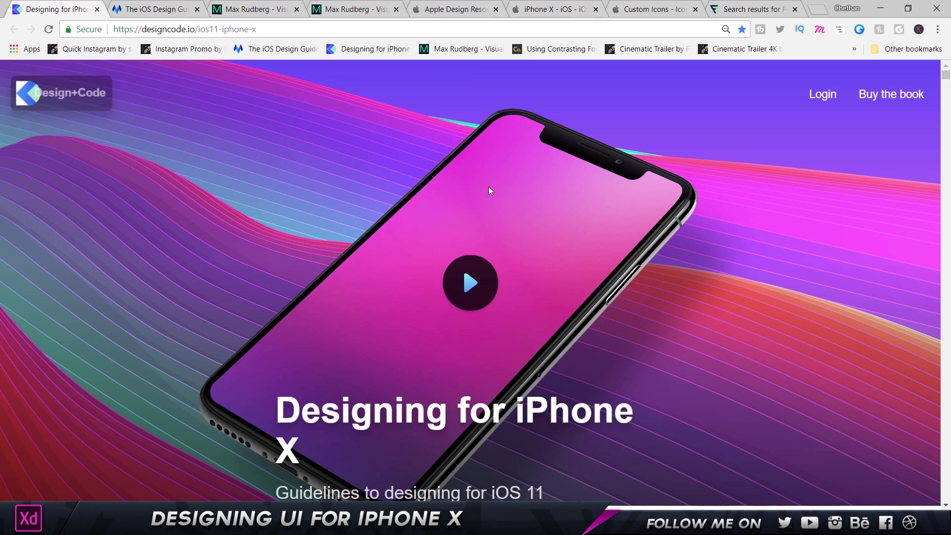
scroll(505, 189, "down", 4)
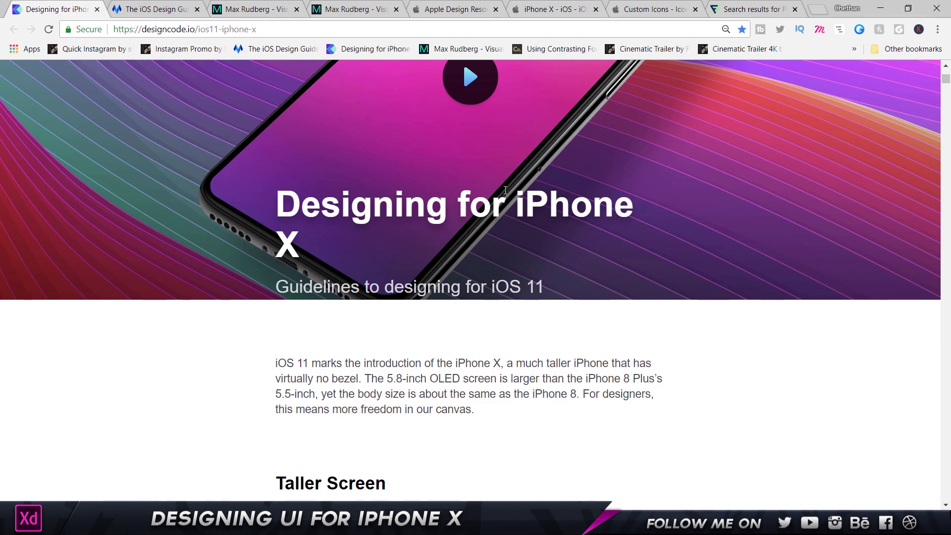
scroll(504, 189, "down", 15)
scroll(504, 189, "up", 19)
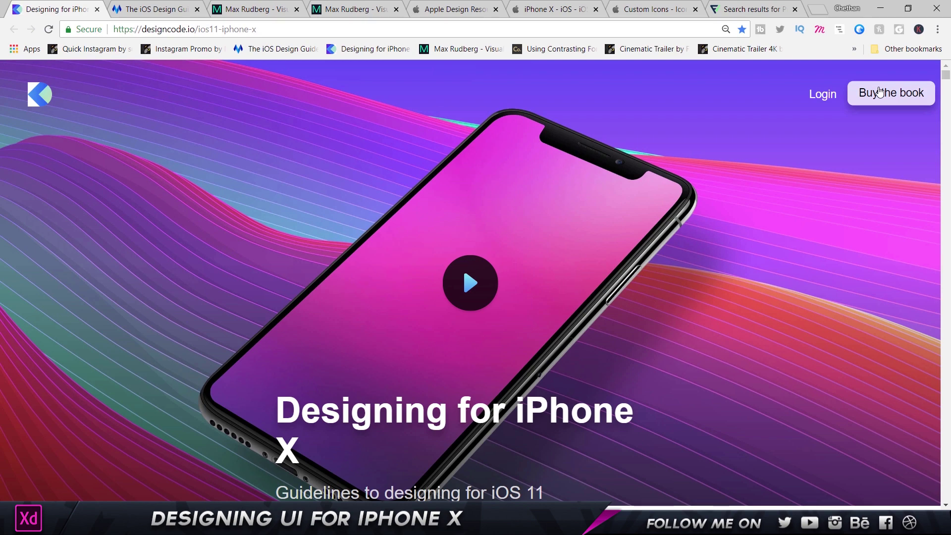
scroll(582, 207, "down", 10)
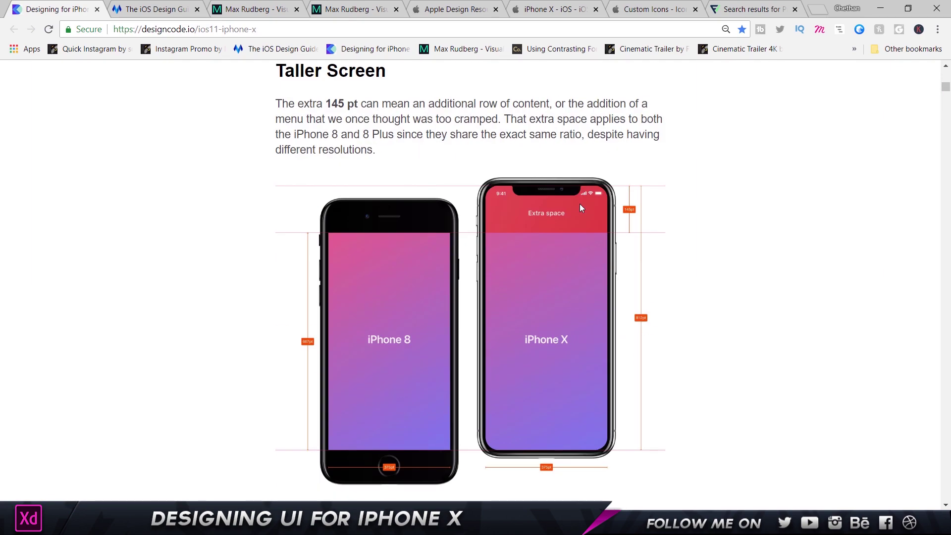
scroll(581, 205, "down", 15)
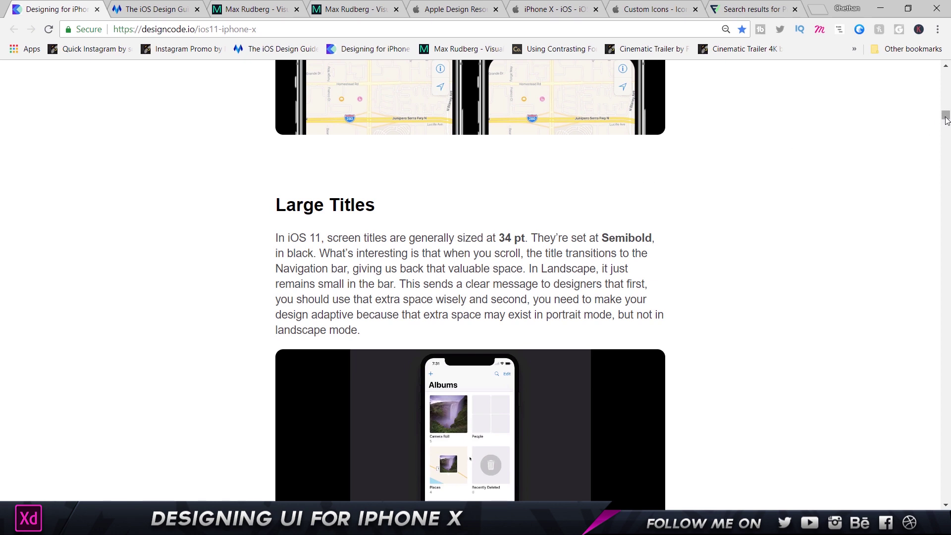
Look over the Chapter 1 section cards at the end of the Designing for iPhone X guide, then return to the page's start
left_click_drag(946, 120, 947, 488)
scroll(378, 204, "up", 4)
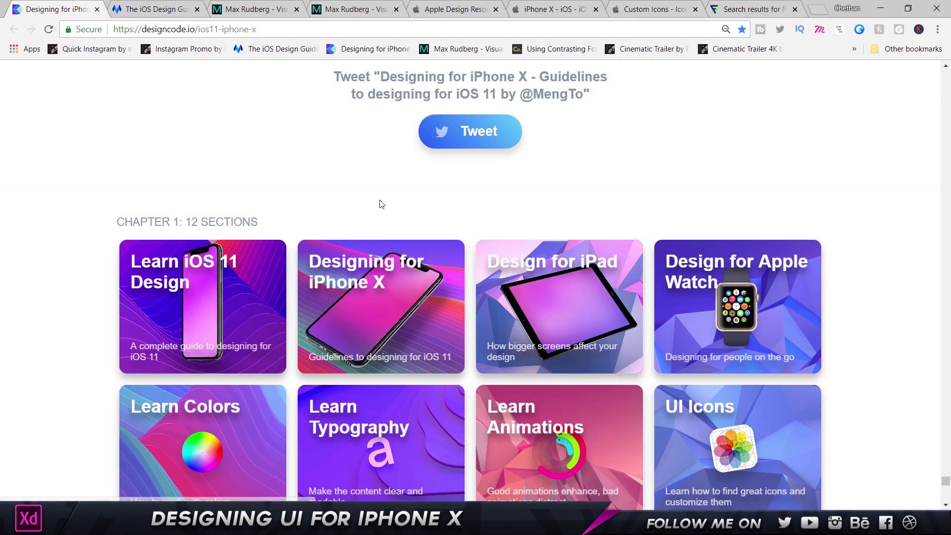
scroll(805, 158, "down", 10)
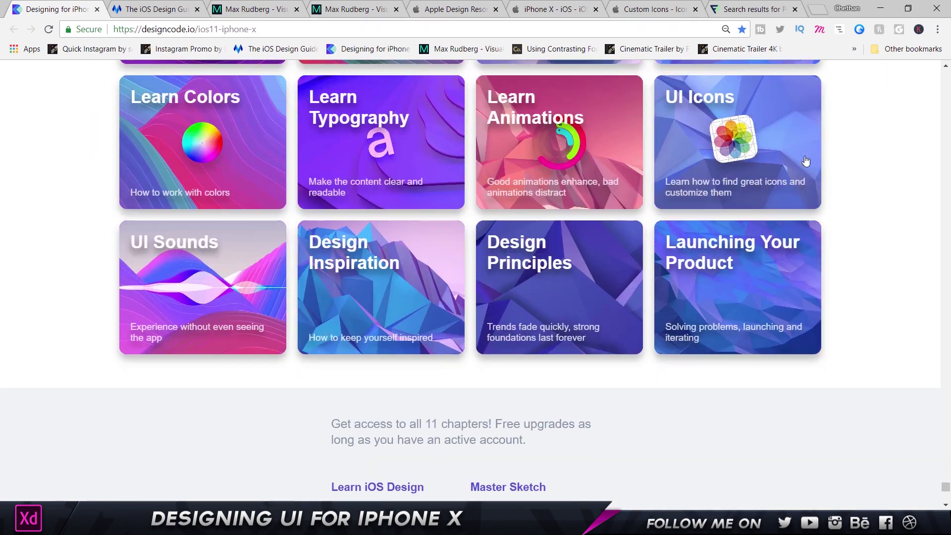
left_click_drag(354, 114, 497, 114)
left_click(517, 118)
left_click_drag(380, 116, 331, 130)
left_click(387, 130)
scroll(465, 236, "down", 2)
scroll(463, 234, "up", 10)
scroll(464, 233, "up", 10)
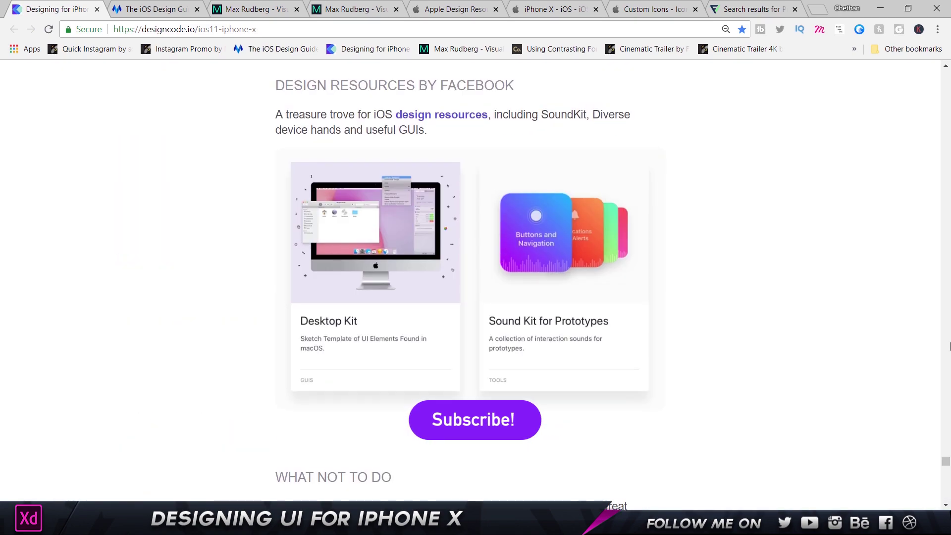
left_click_drag(945, 462, 946, 67)
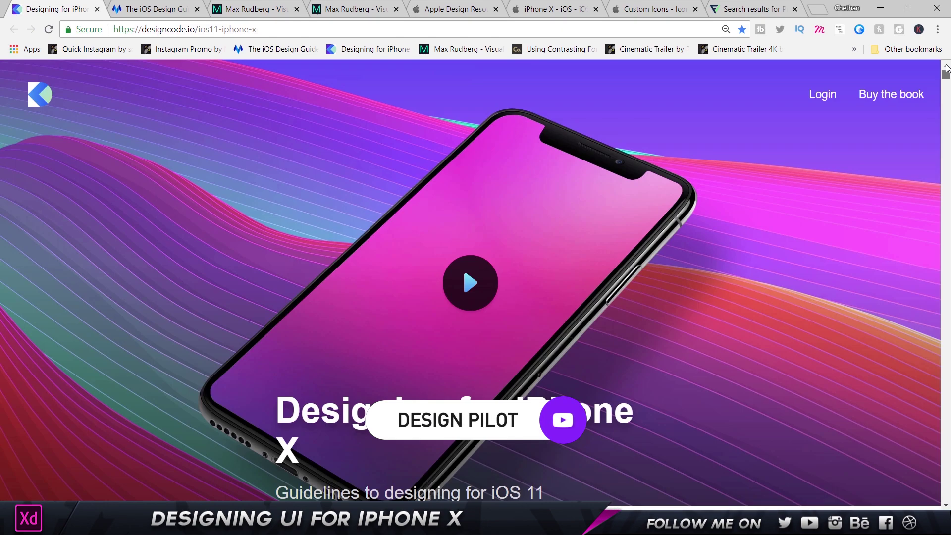
Bring up The iOS Design Guidelines article, close its in-page text search and go back to the article's start
left_click(144, 8)
scroll(214, 185, "up", 15)
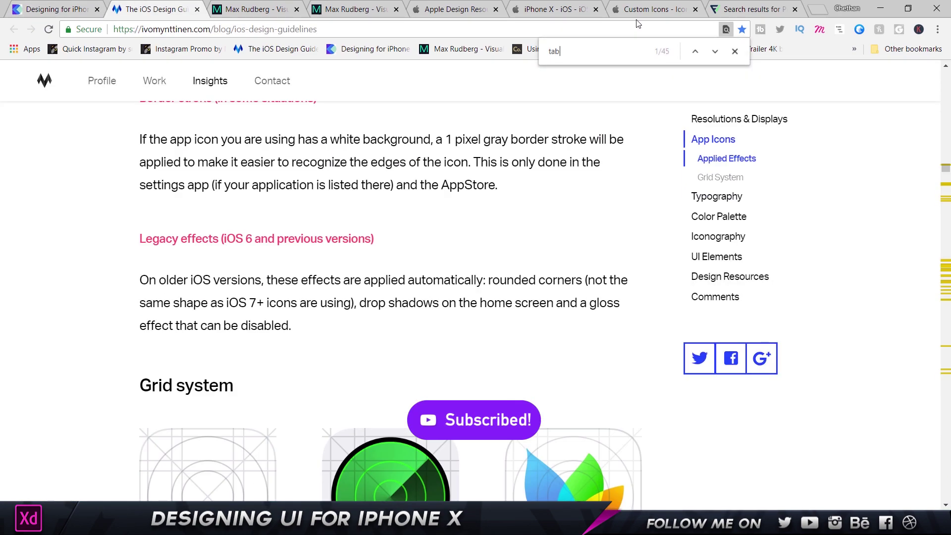
left_click(735, 51)
scroll(560, 176, "up", 10)
scroll(533, 183, "up", 20)
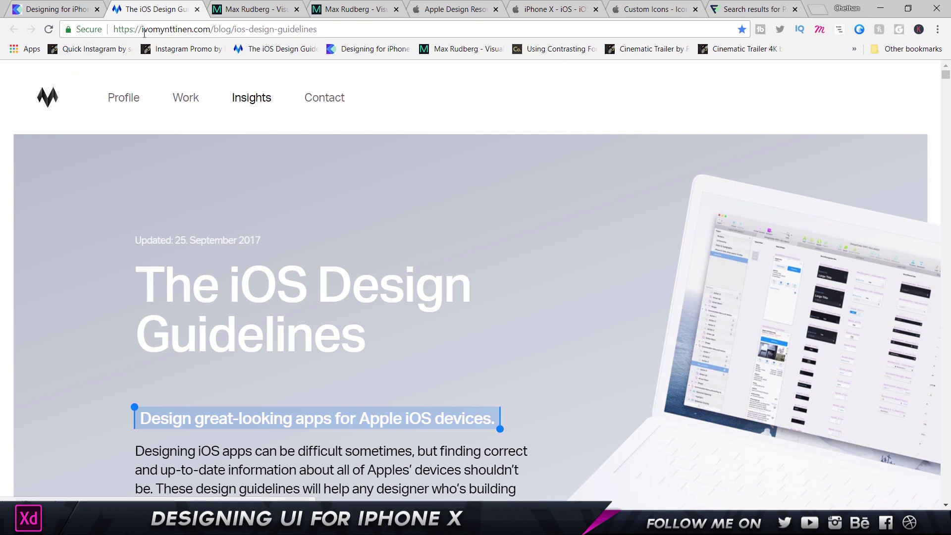
Examine the iOS Design Guidelines' resolution and display specifications, iPhone Plus downsampling and the iPhone X safe area section
scroll(356, 166, "down", 4)
scroll(430, 166, "up", 4)
scroll(466, 164, "down", 4)
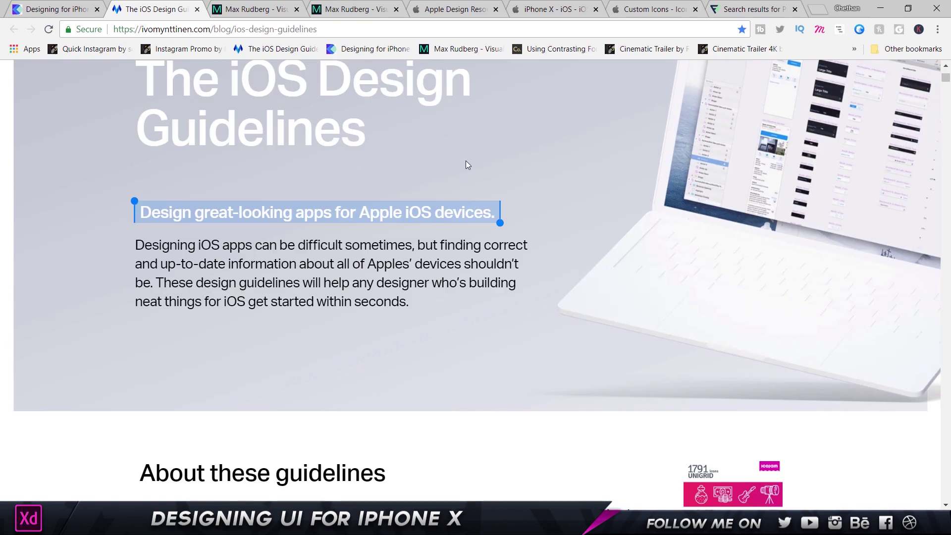
scroll(466, 165, "down", 20)
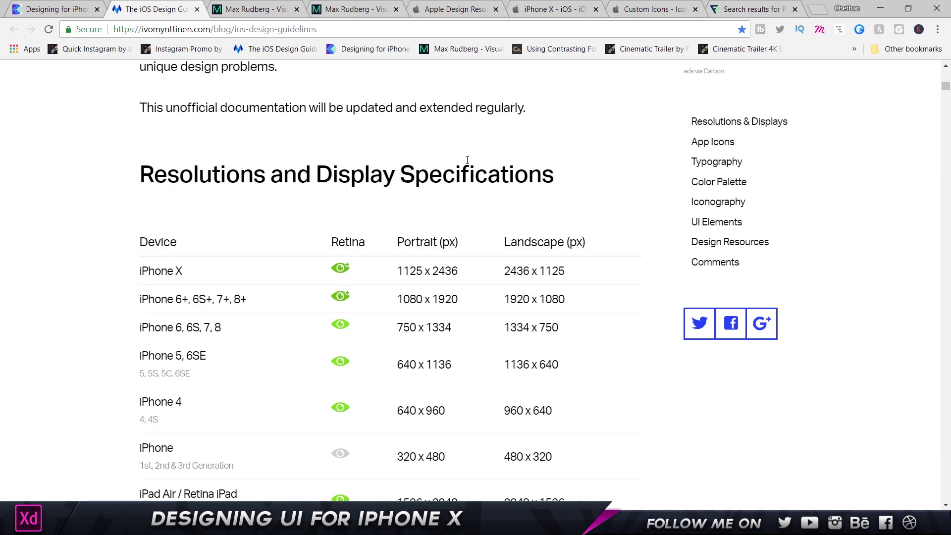
scroll(457, 167, "up", 10)
scroll(457, 167, "down", 4)
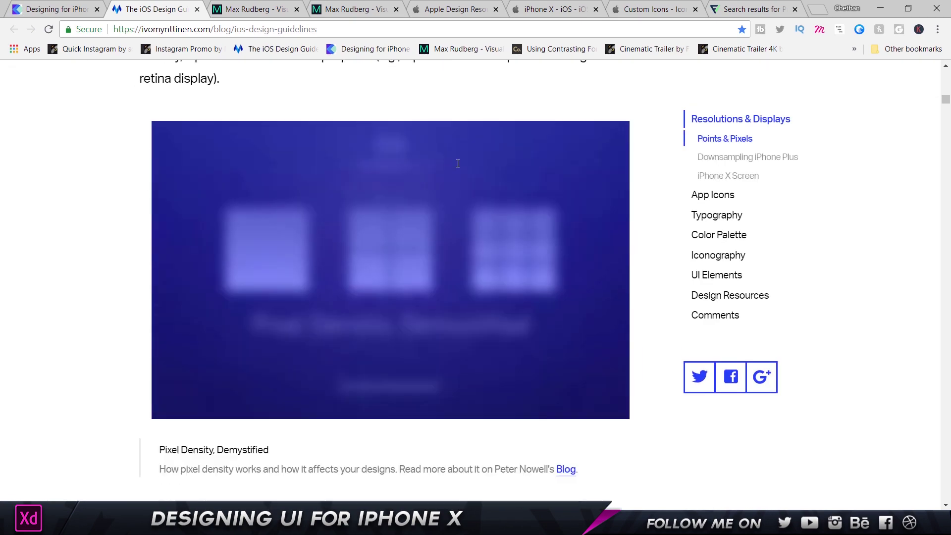
scroll(457, 167, "down", 9)
scroll(458, 167, "down", 20)
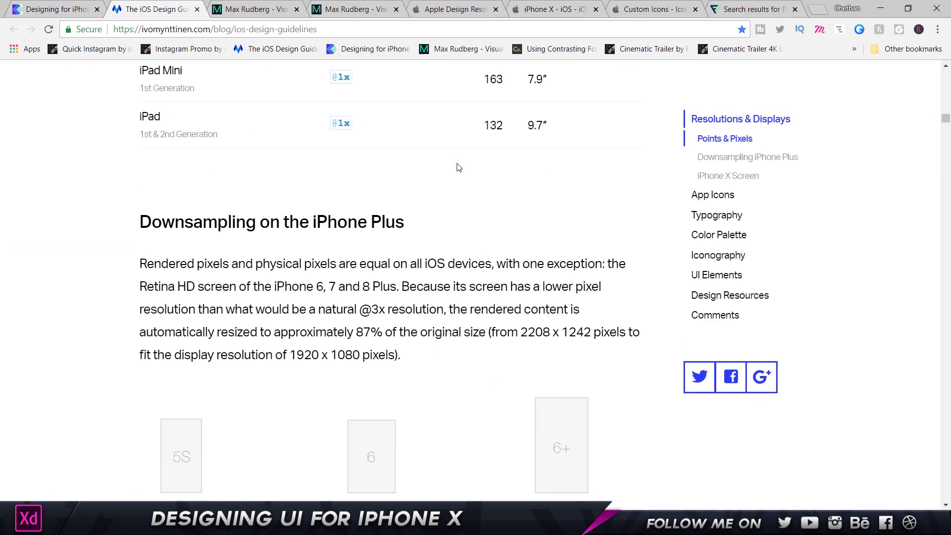
scroll(459, 169, "down", 10)
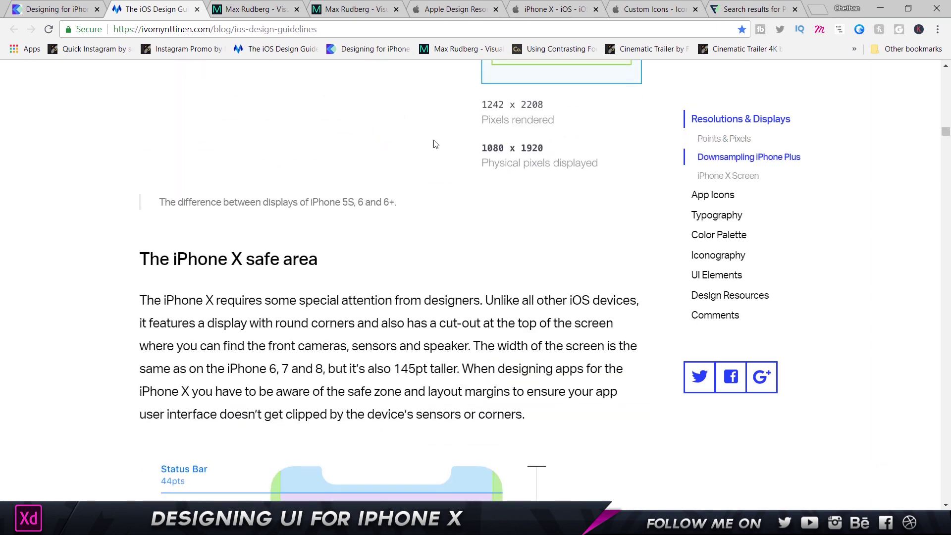
Review the blog posts on iPhone X top and bottom elements, reading the notch and status bar sections
left_click(238, 7)
scroll(293, 126, "up", 2)
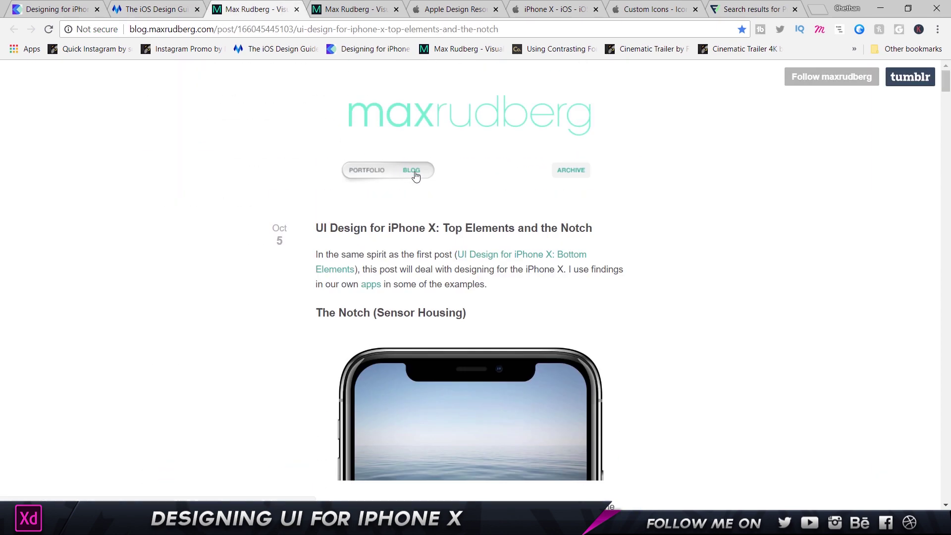
scroll(415, 173, "down", 6)
left_click(355, 8)
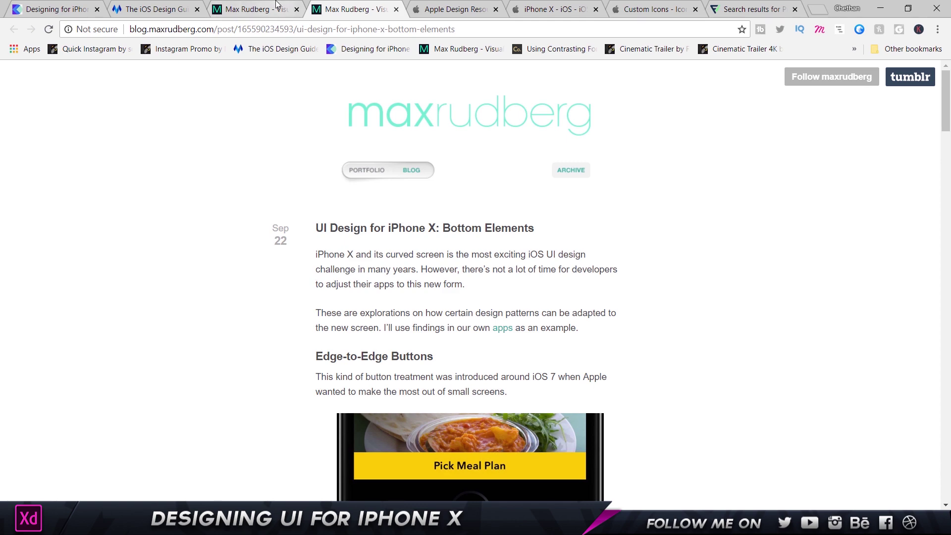
left_click(276, 5)
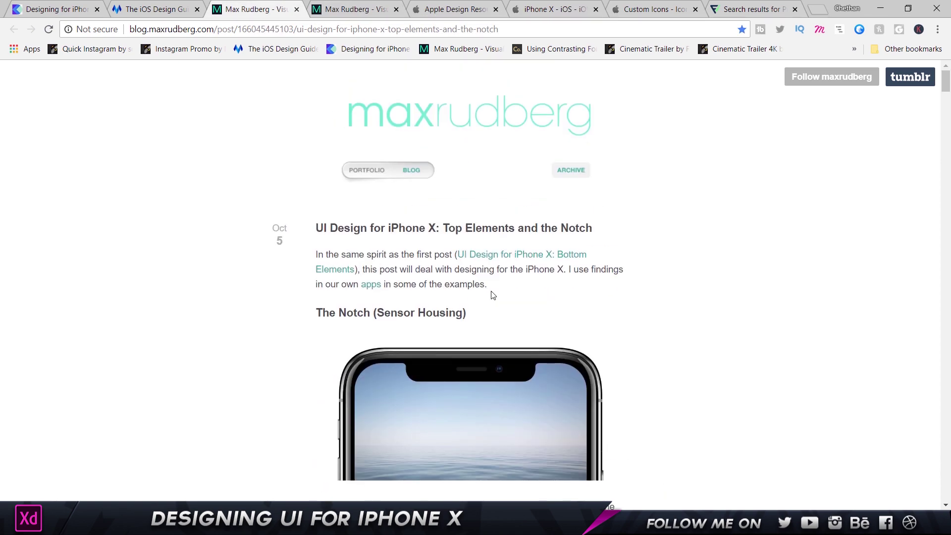
scroll(573, 261, "down", 4)
scroll(574, 257, "down", 6)
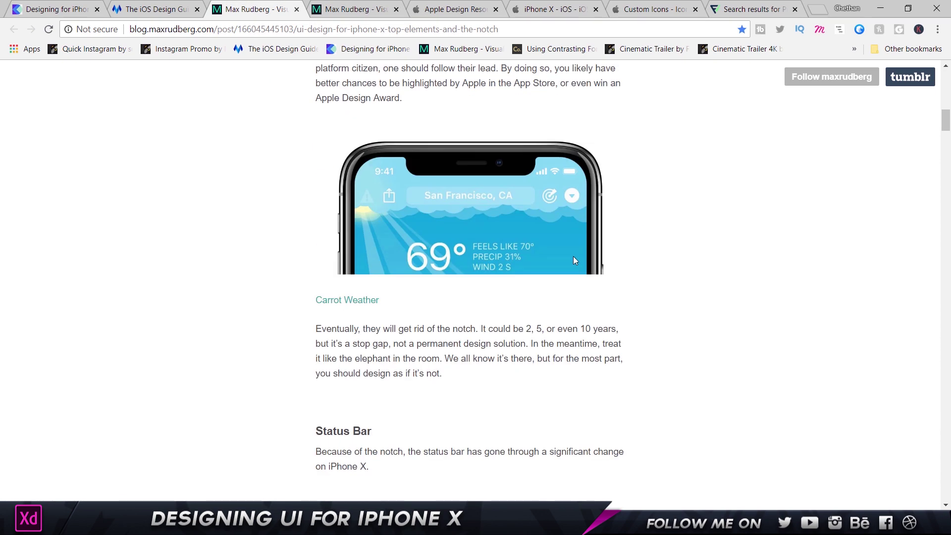
scroll(574, 257, "down", 6)
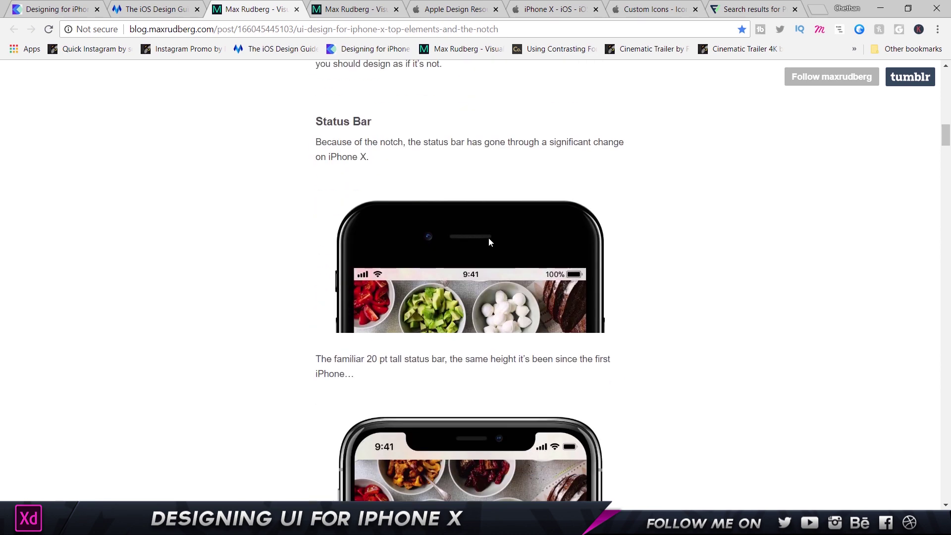
scroll(491, 242, "down", 6)
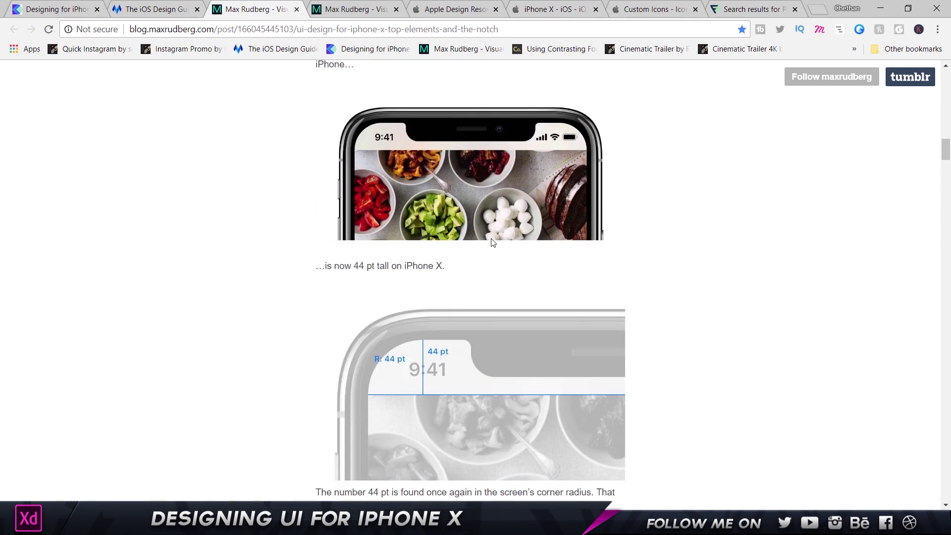
Bring up Apple's Human Interface Guidelines page for iPhone X and look over its introduction and Screen Size section
left_click(473, 9)
left_click(565, 7)
scroll(545, 208, "up", 7)
scroll(542, 220, "up", 20)
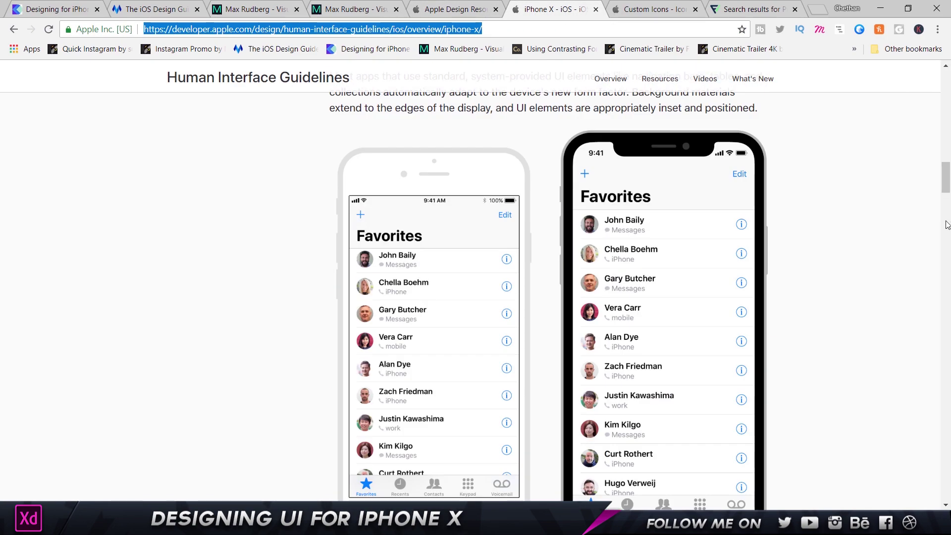
scroll(883, 214, "up", 20)
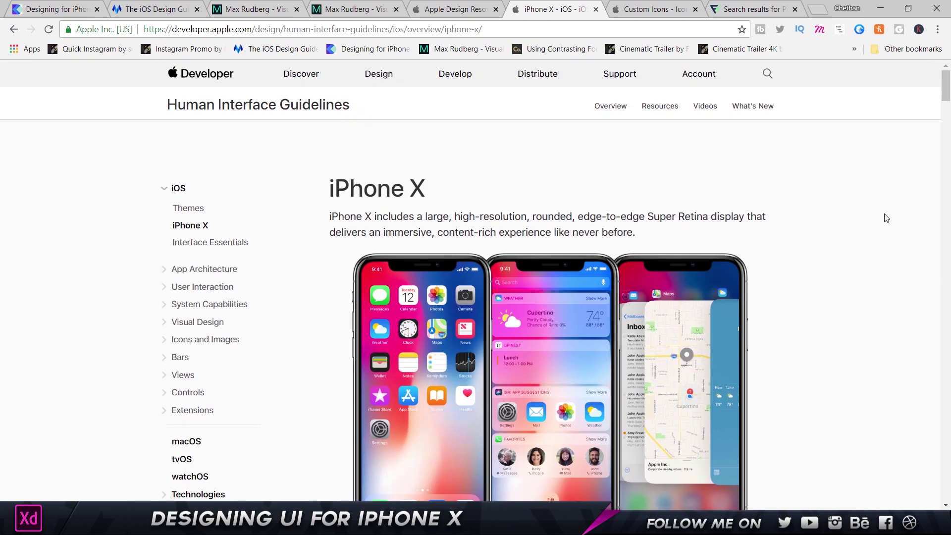
scroll(685, 171, "down", 4)
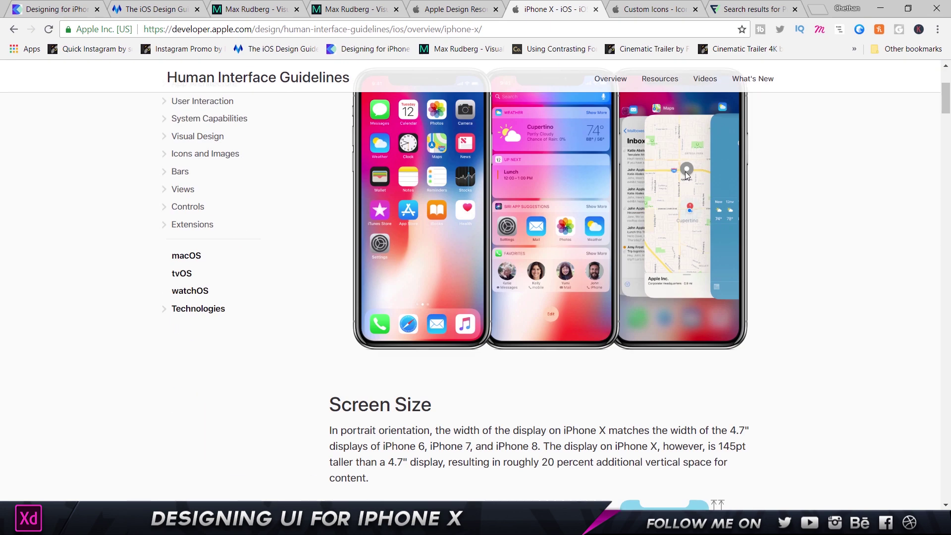
scroll(795, 175, "up", 5)
scroll(795, 175, "down", 6)
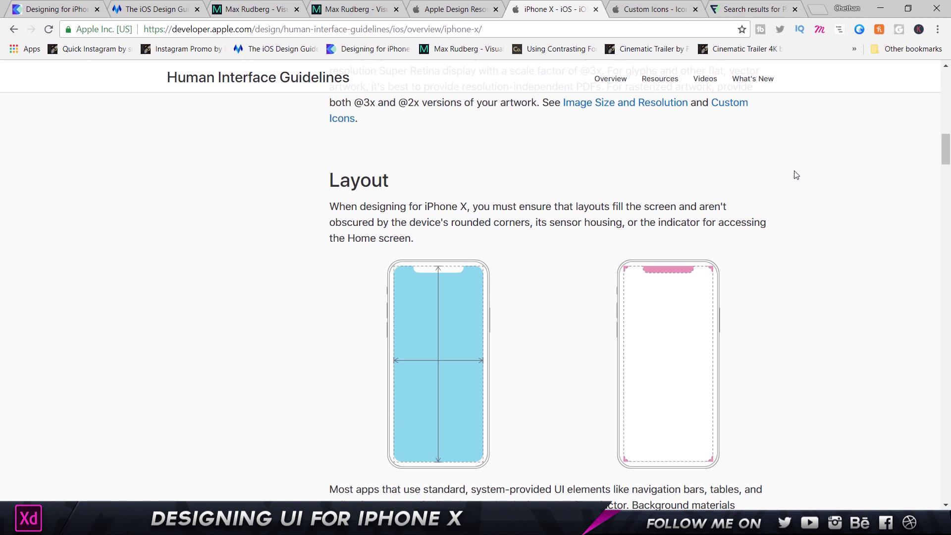
scroll(797, 175, "up", 2)
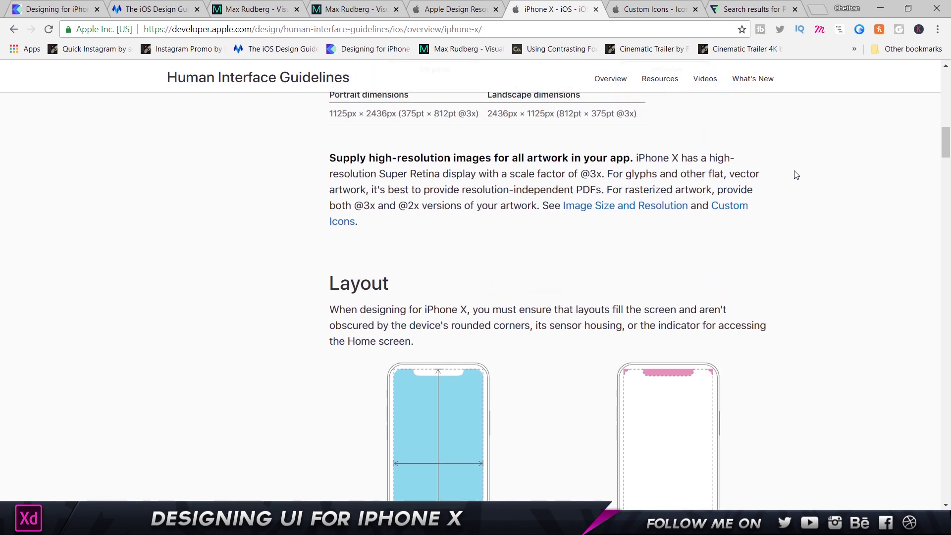
scroll(796, 175, "down", 8)
scroll(796, 175, "down", 8)
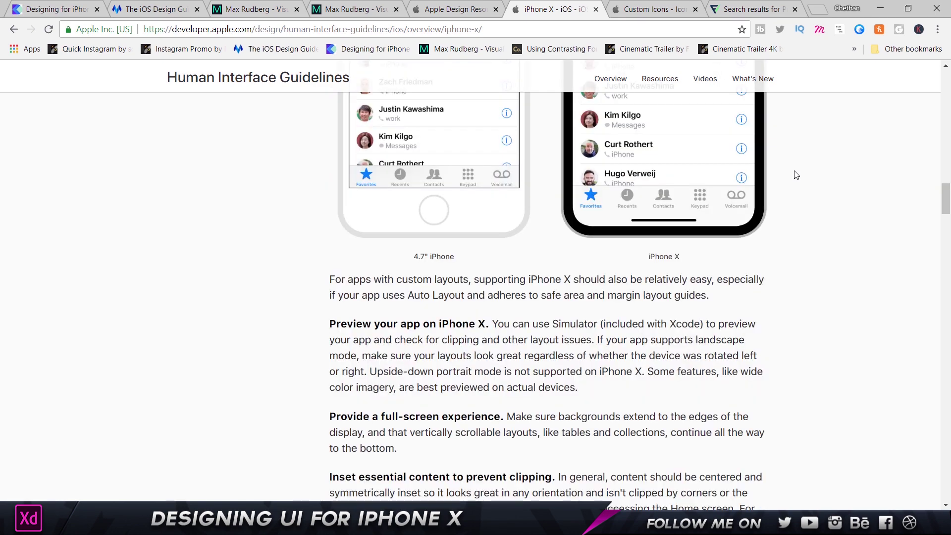
scroll(796, 175, "down", 9)
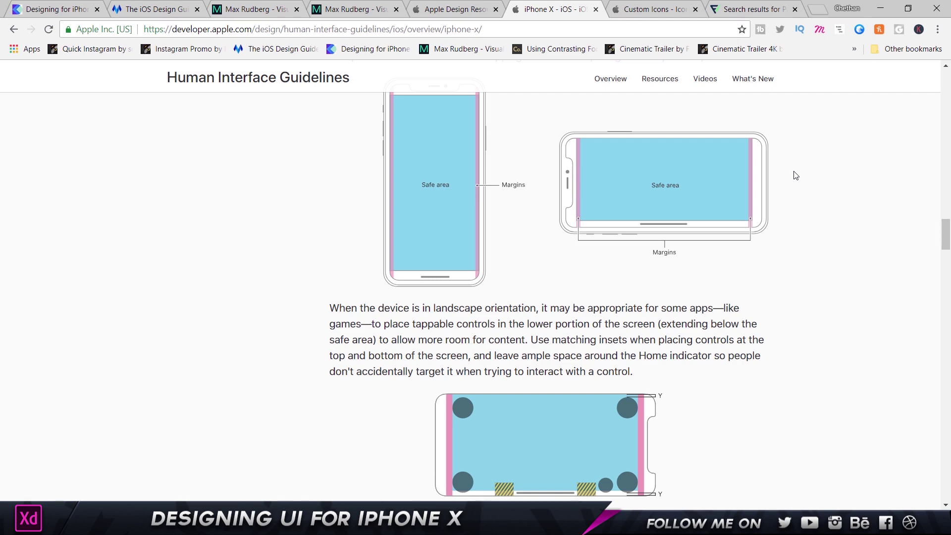
scroll(796, 175, "down", 8)
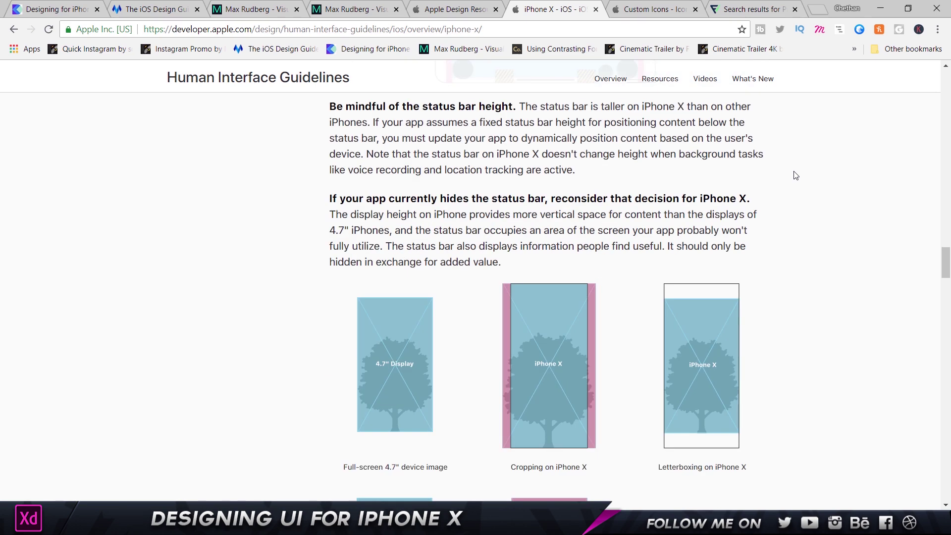
scroll(797, 175, "down", 4)
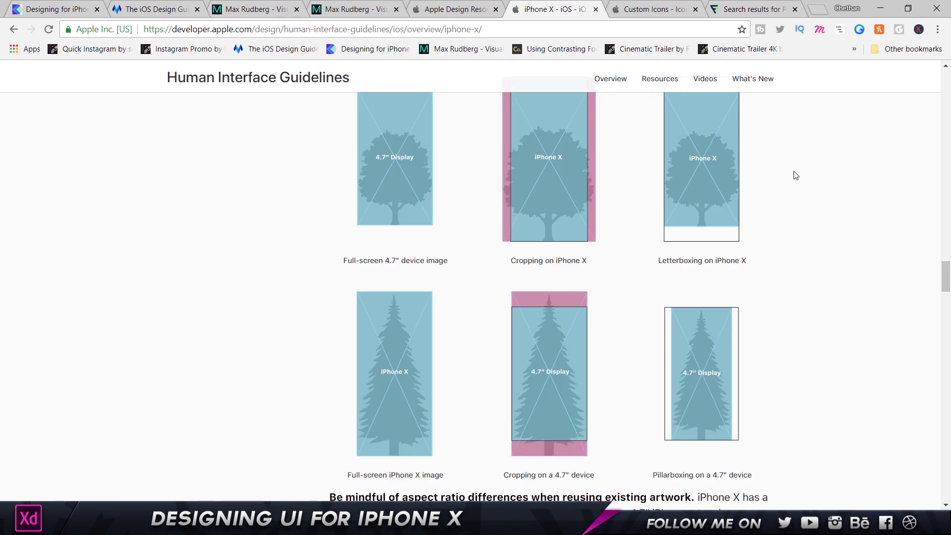
scroll(797, 175, "down", 10)
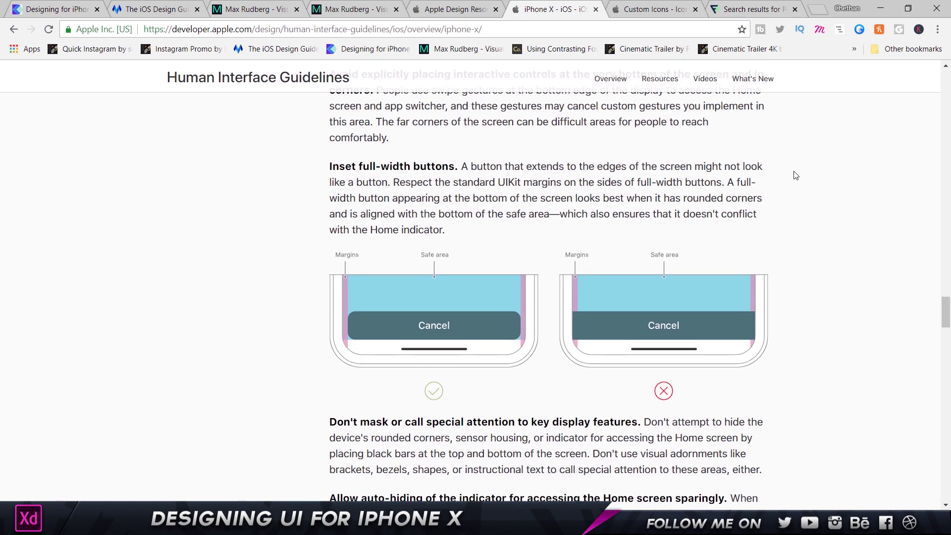
scroll(796, 174, "down", 8)
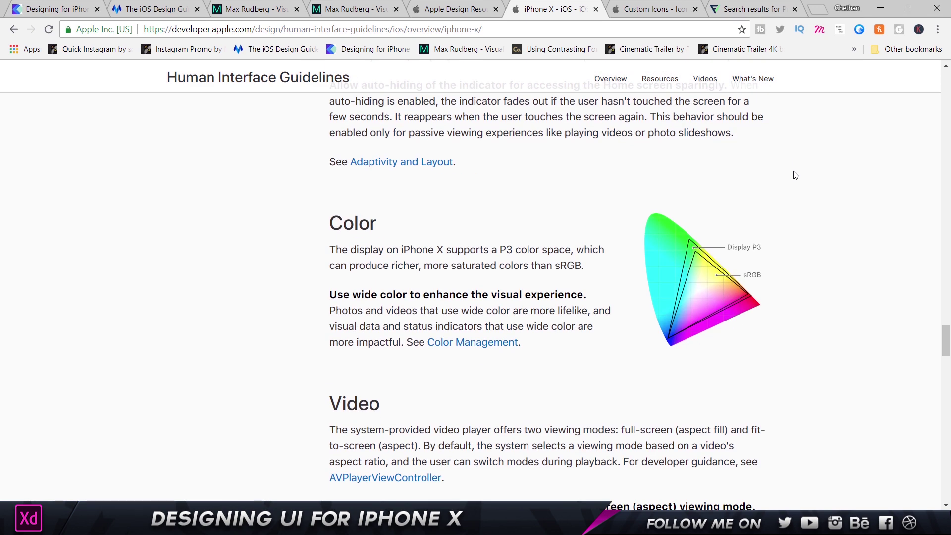
left_click(46, 7)
left_click(256, 8)
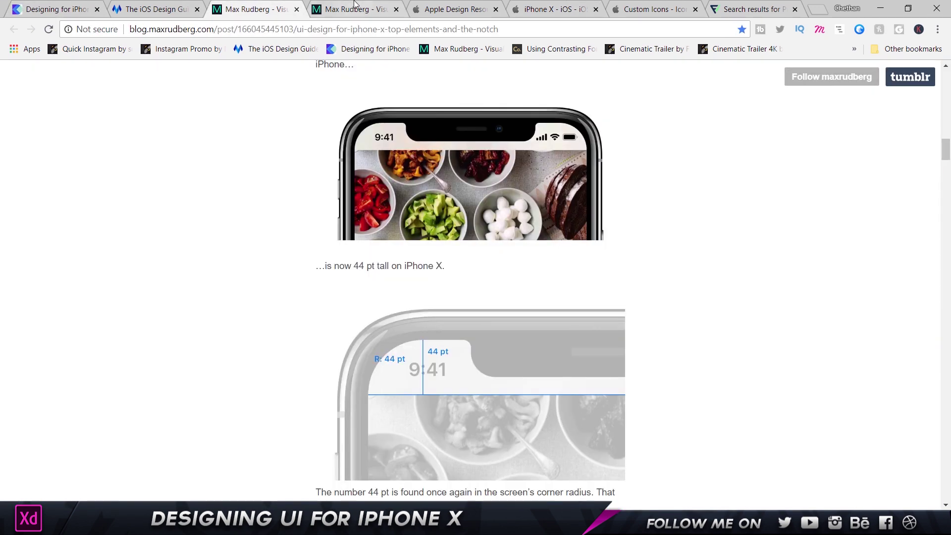
left_click(163, 8)
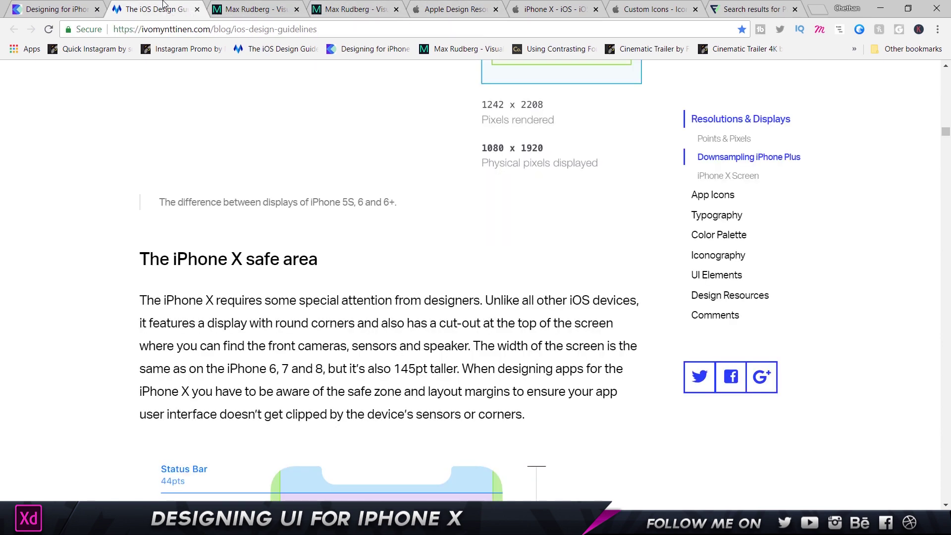
left_click(570, 8)
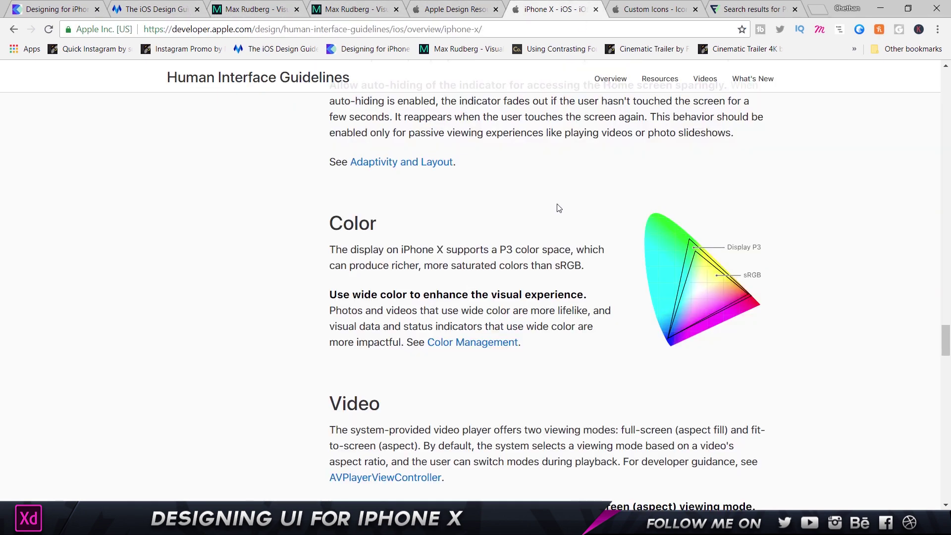
scroll(557, 207, "down", 10)
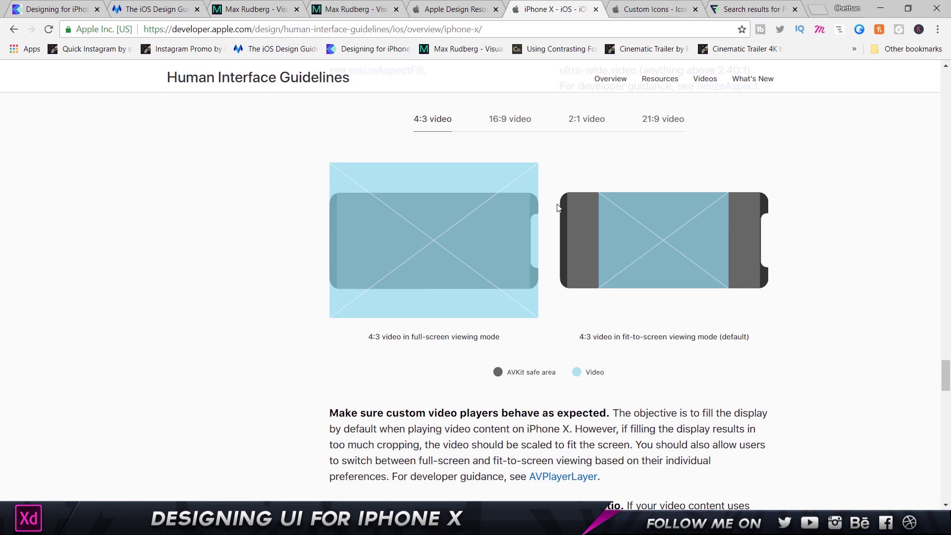
scroll(557, 207, "down", 8)
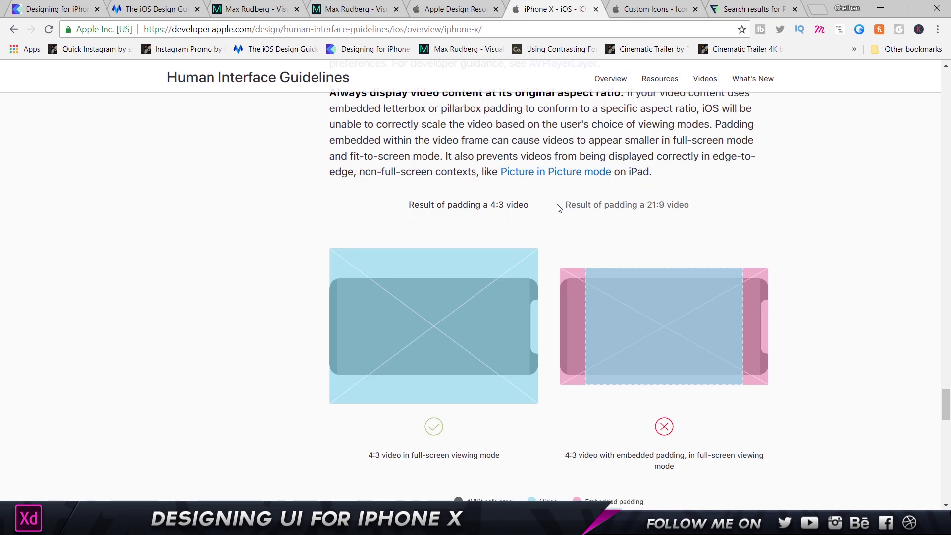
Bring up Apple's Custom Icons guidelines and look over the advice on simplified designs and glyphs
left_click(620, 7)
scroll(540, 332, "up", 15)
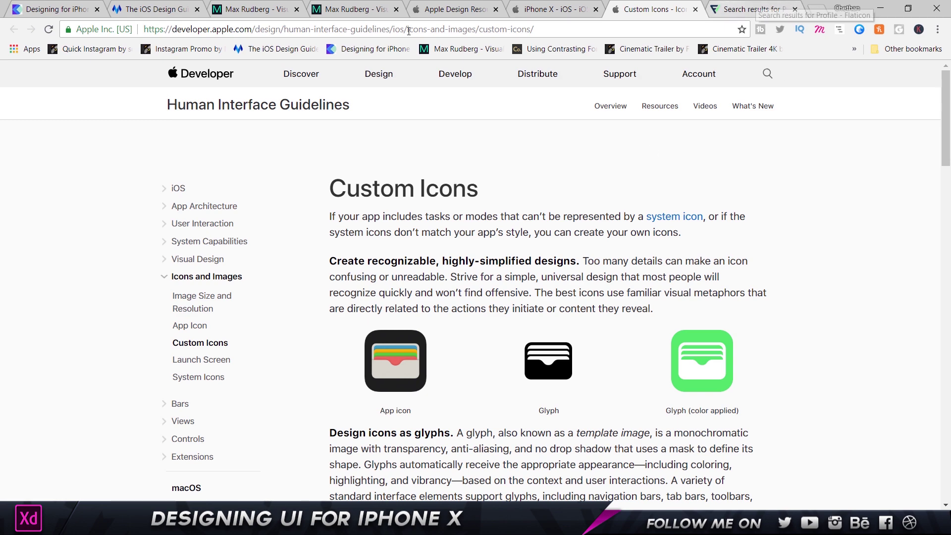
left_click(550, 9)
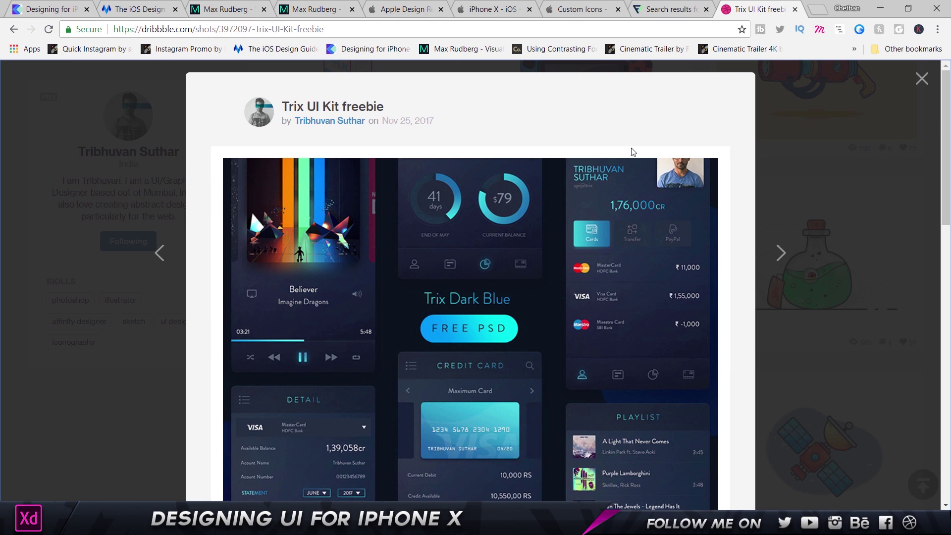
Examine the Trix UI Kit freebie shot on Dribbble, including its music player and playlist screens and its description
scroll(484, 185, "down", 3)
scroll(439, 195, "up", 3)
scroll(531, 217, "down", 3)
scroll(529, 219, "up", 2)
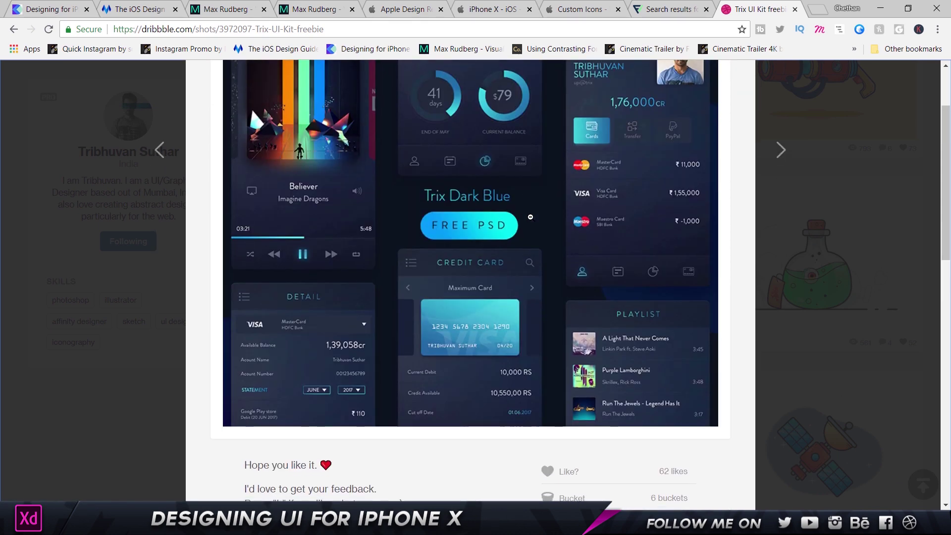
scroll(530, 221, "up", 1)
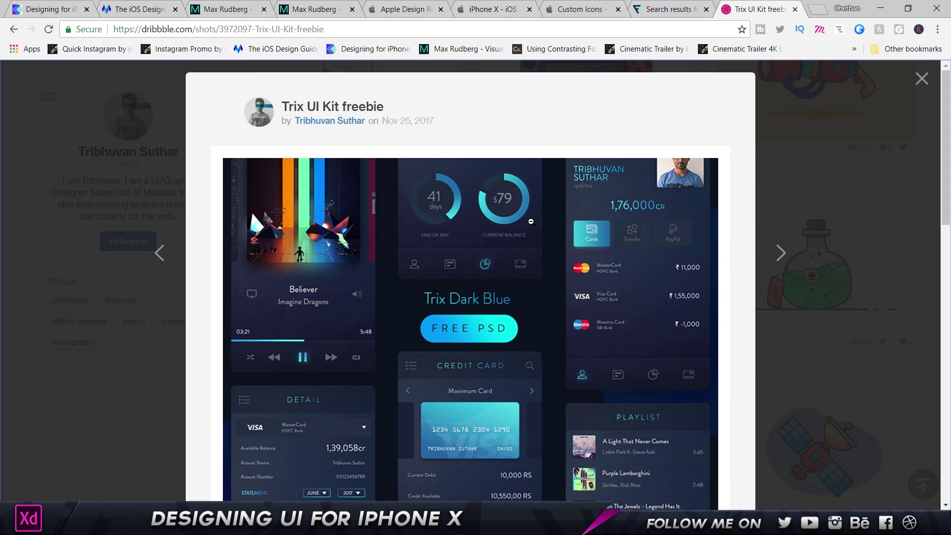
scroll(531, 221, "down", 2)
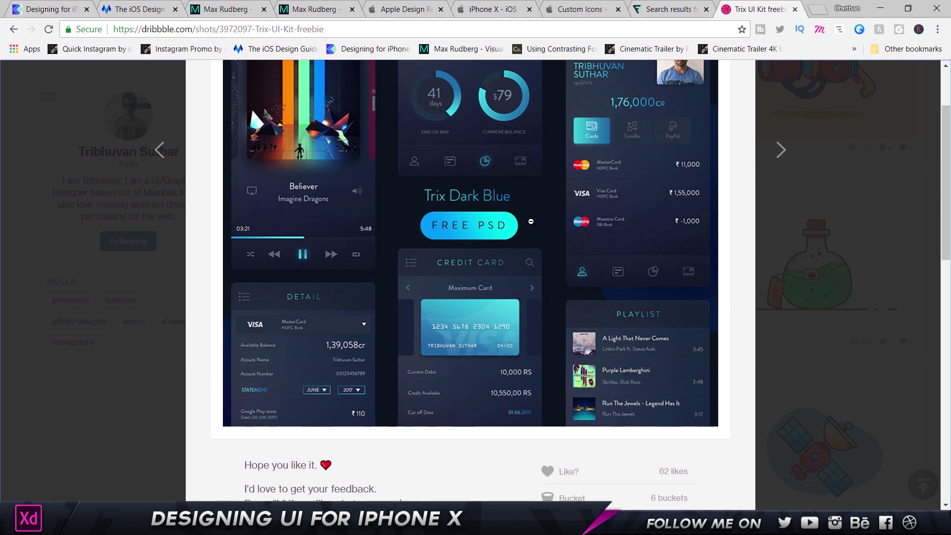
scroll(534, 224, "down", 2)
scroll(518, 231, "down", 2)
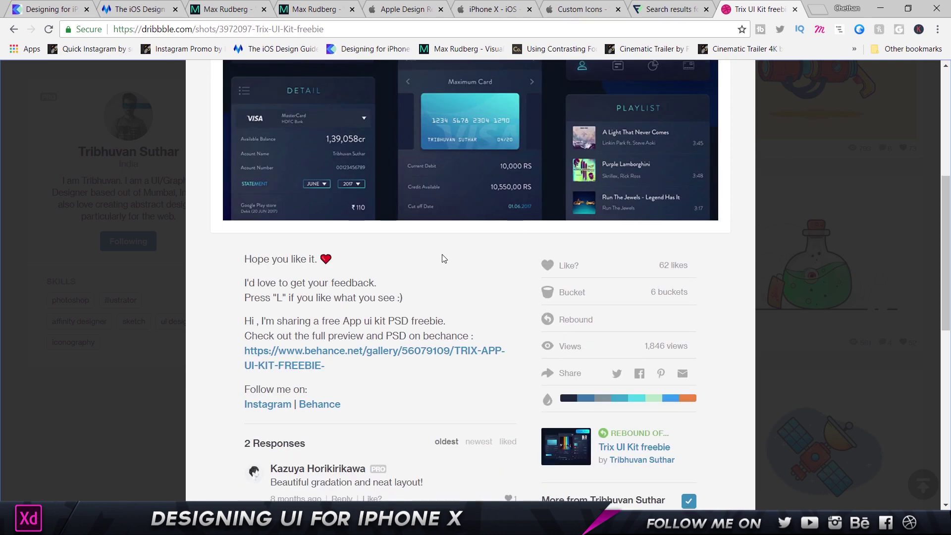
scroll(448, 349, "up", 6)
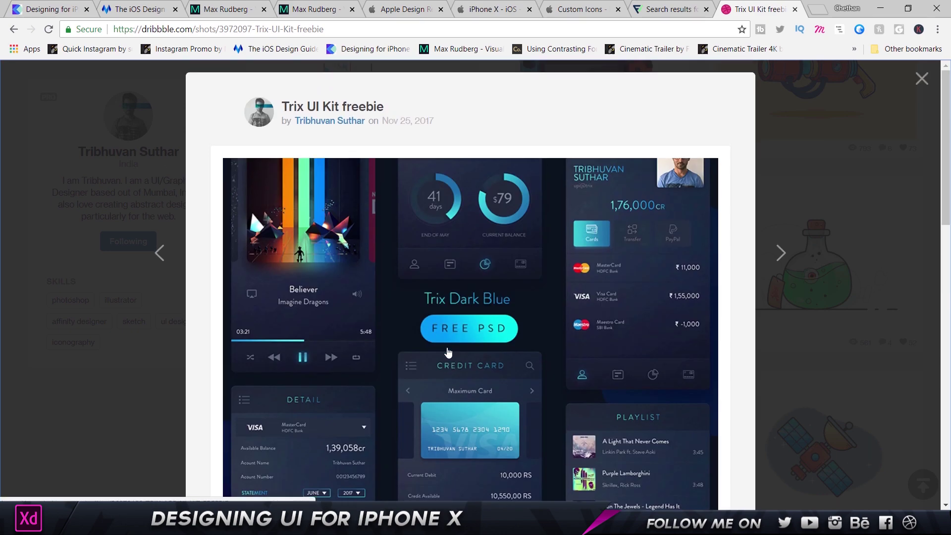
Return to the designer's Dribbble profile and browse the illustration and UI design shots
key("alt+Left")
scroll(477, 238, "up", 20)
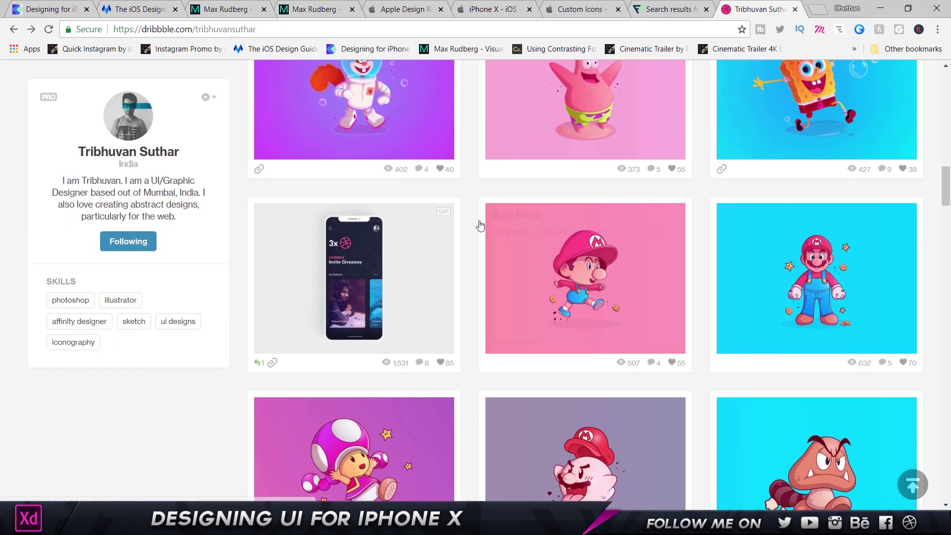
scroll(466, 223, "down", 11)
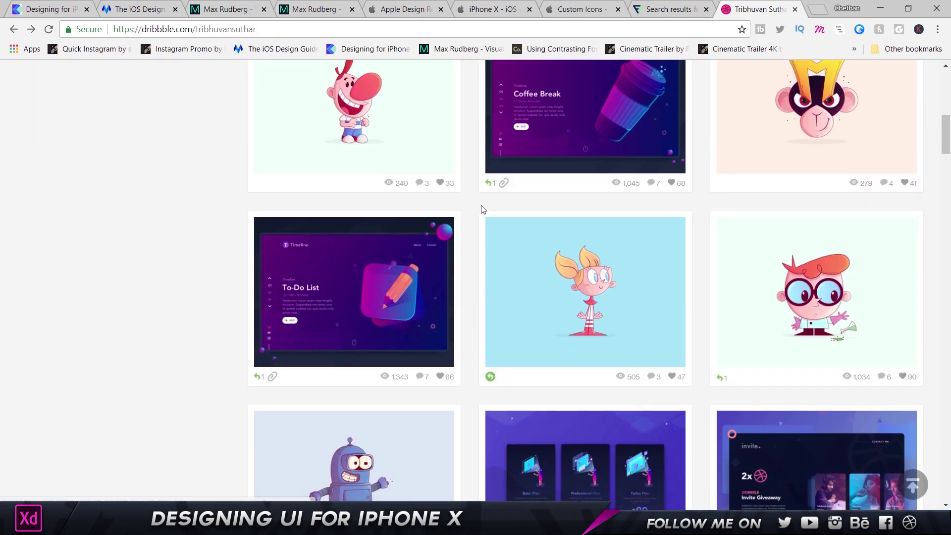
scroll(466, 220, "down", 12)
scroll(478, 213, "up", 20)
scroll(482, 210, "up", 3)
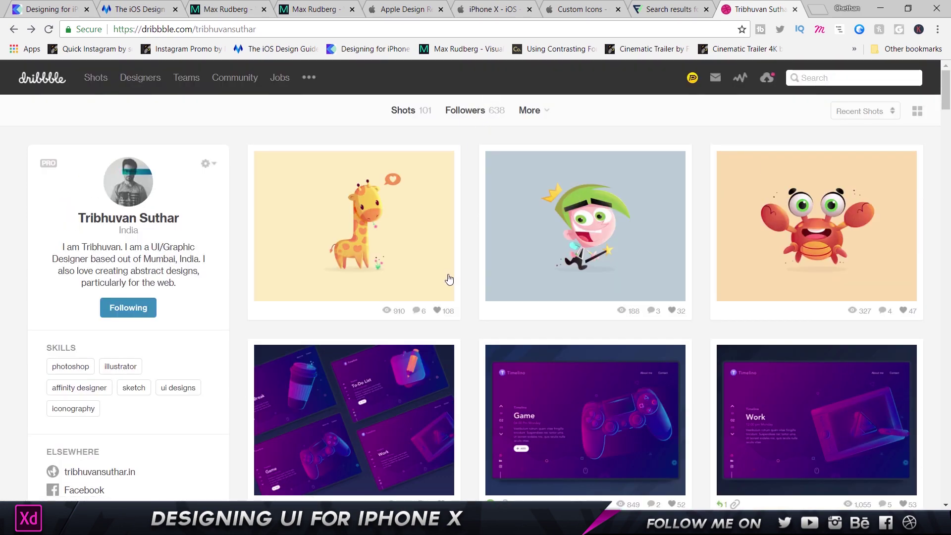
scroll(472, 240, "down", 8)
scroll(469, 240, "up", 8)
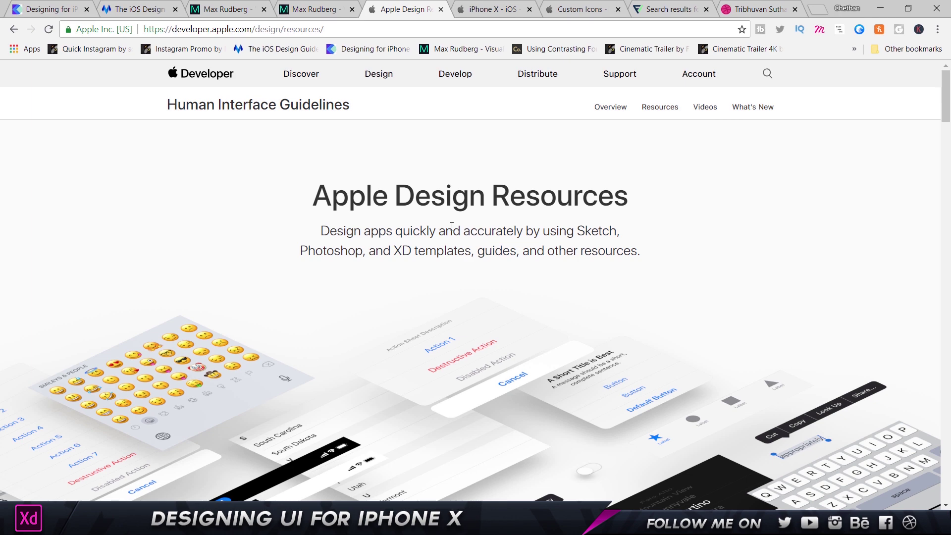
Look through the Apple Design Resources page, from the iOS and macOS templates to the technology downloads and badges
scroll(436, 246, "down", 10)
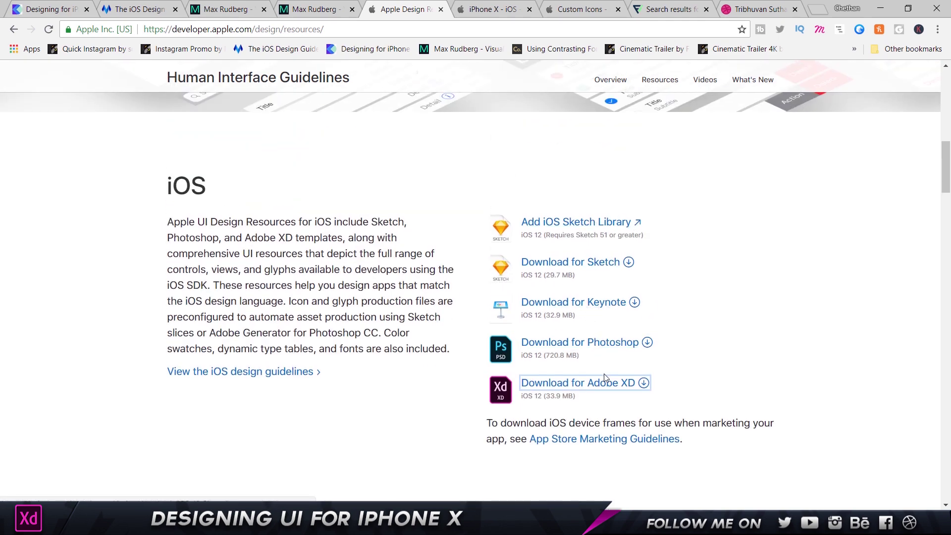
scroll(607, 382, "down", 8)
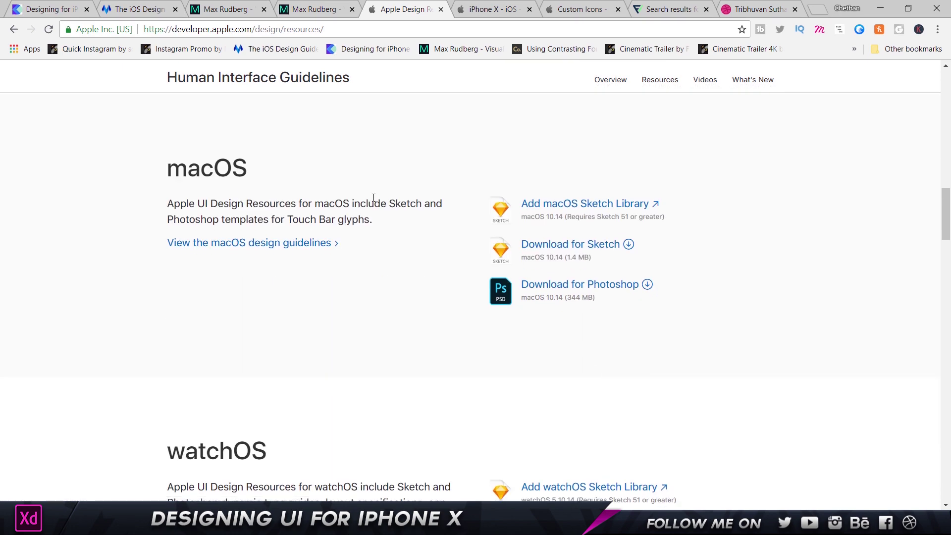
scroll(373, 198, "down", 18)
scroll(361, 228, "down", 20)
scroll(361, 228, "up", 8)
scroll(360, 228, "down", 15)
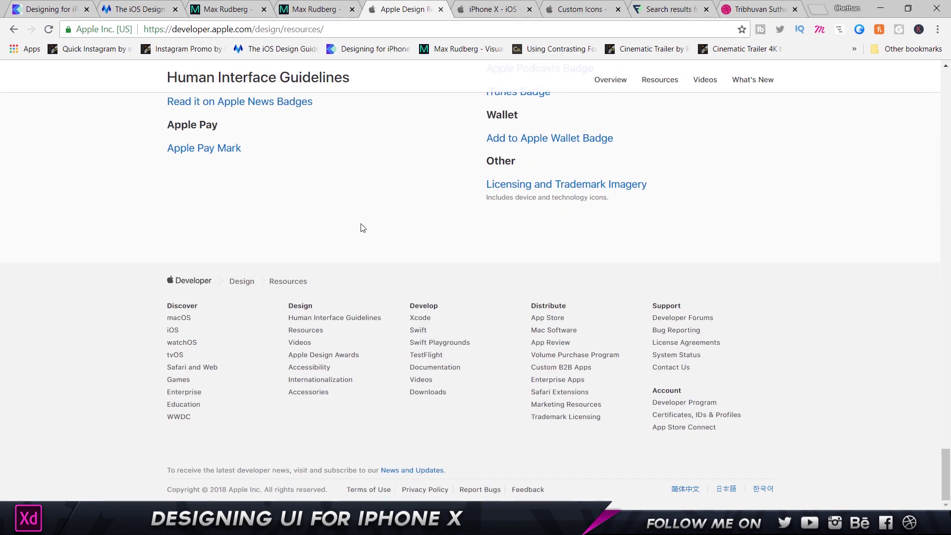
scroll(361, 228, "up", 15)
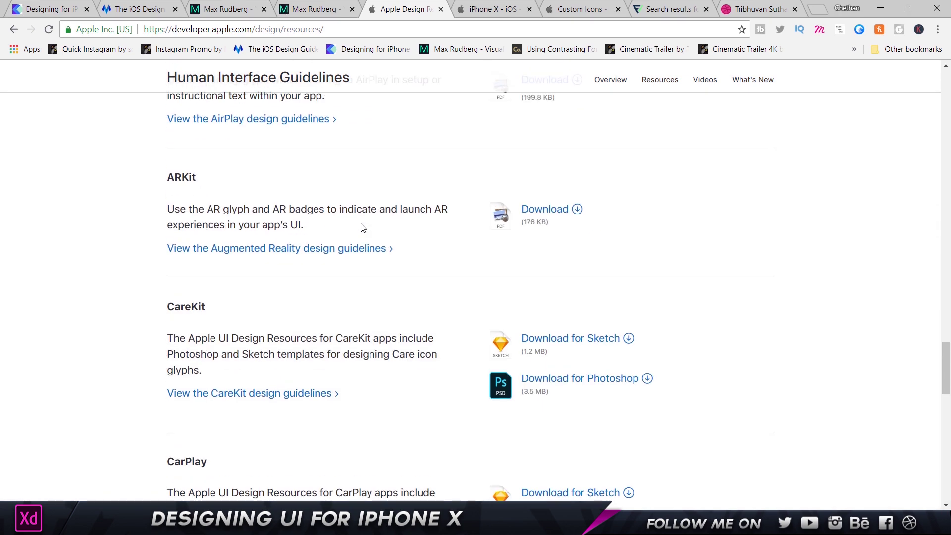
scroll(361, 227, "down", 12)
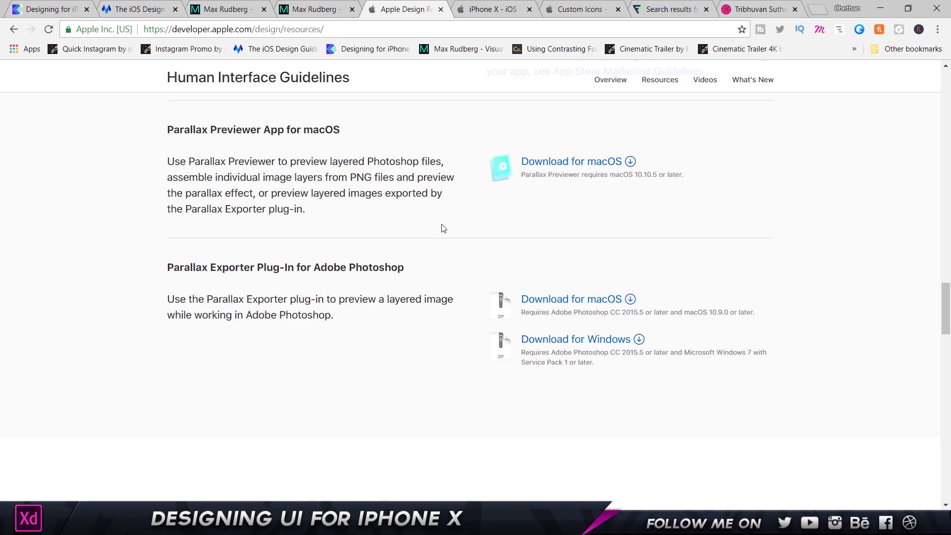
Download the iOS design resources for Adobe XD from the Apple Design Resources page
scroll(465, 227, "up", 15)
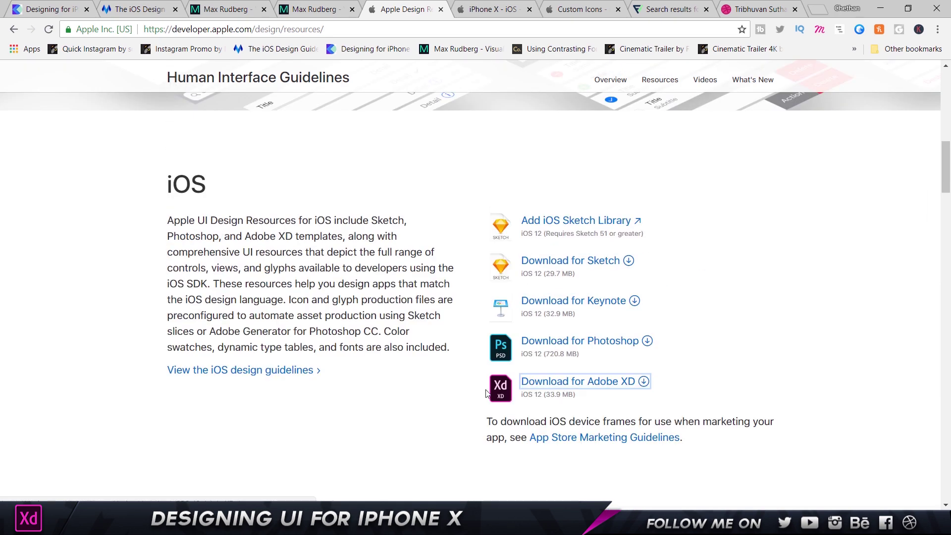
left_click(554, 388)
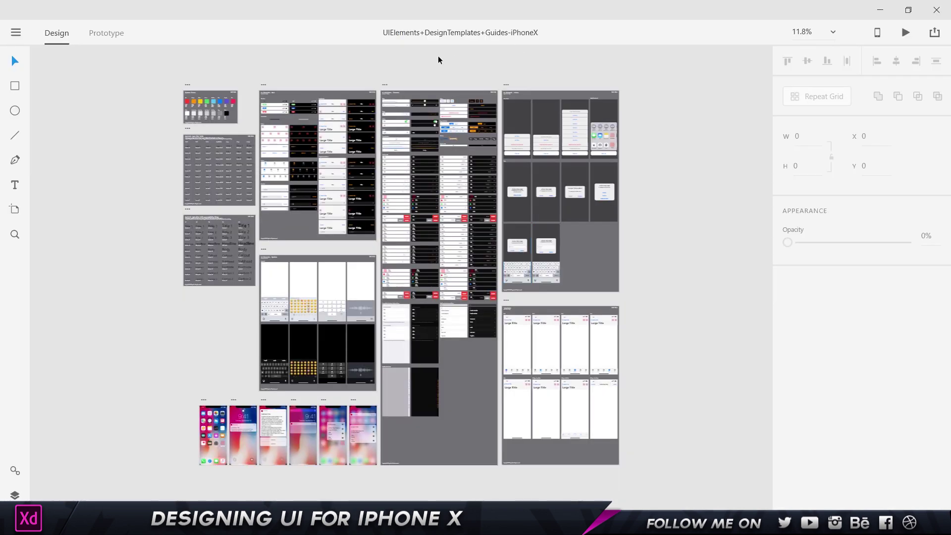
In Adobe XD, look over the iPhone X template's Color Palette and Dynamic Type Size Table and bring up UI Elements - Bars
scroll(216, 85, "up", 5)
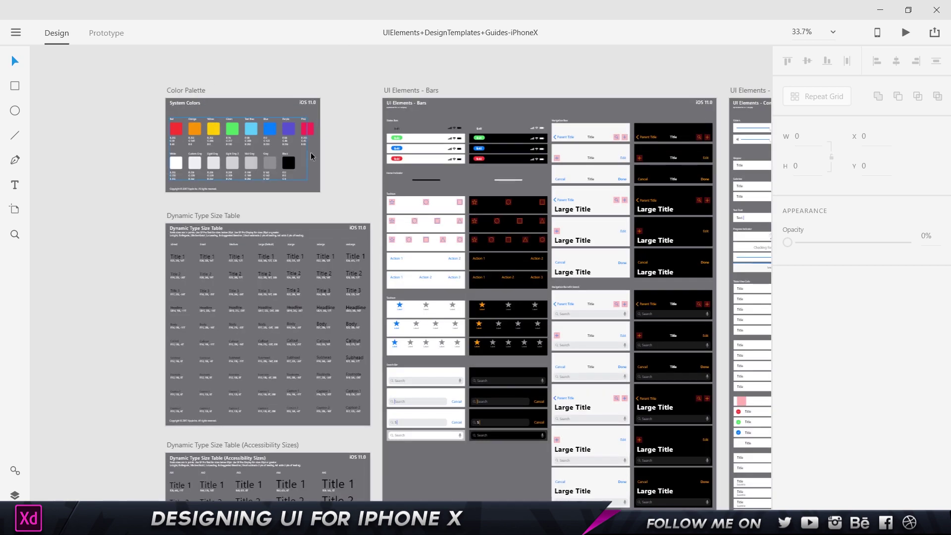
scroll(325, 158, "up", 3)
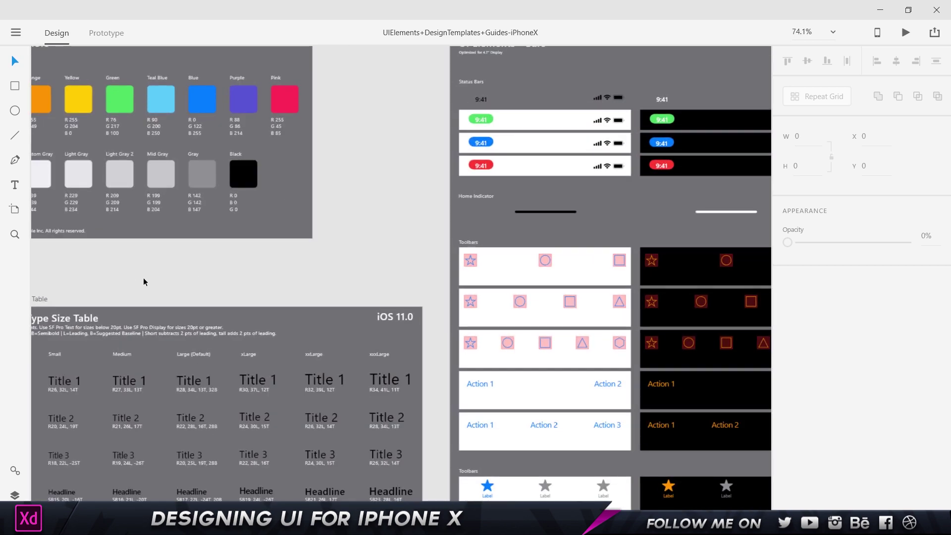
left_click_drag(144, 281, 291, 209)
scroll(314, 295, "down", 2)
left_click_drag(456, 214, 145, 286)
scroll(230, 214, "up", 2)
Inspect the status bar, home indicator, toolbar and search bar elements on the UI Elements - Bars artboard
left_click(241, 174)
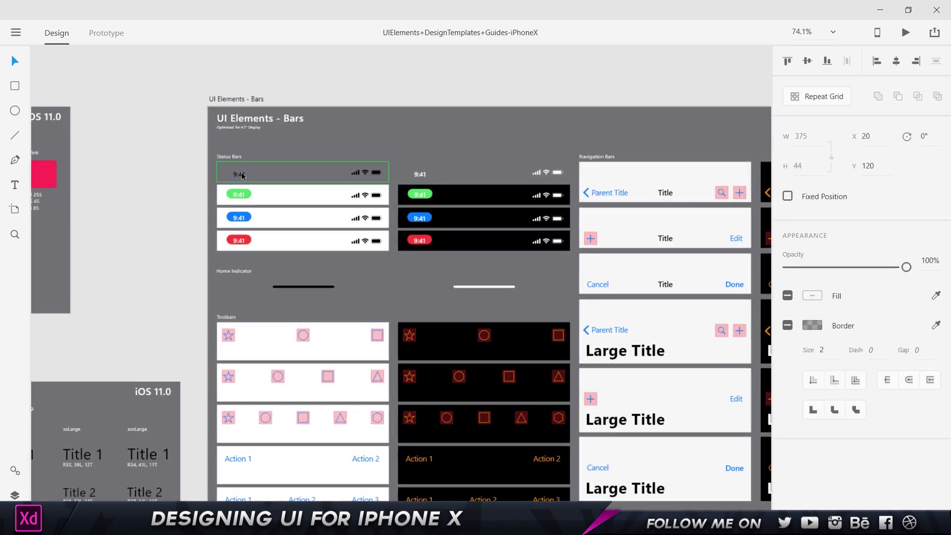
scroll(356, 208, "down", 2)
left_click(302, 195)
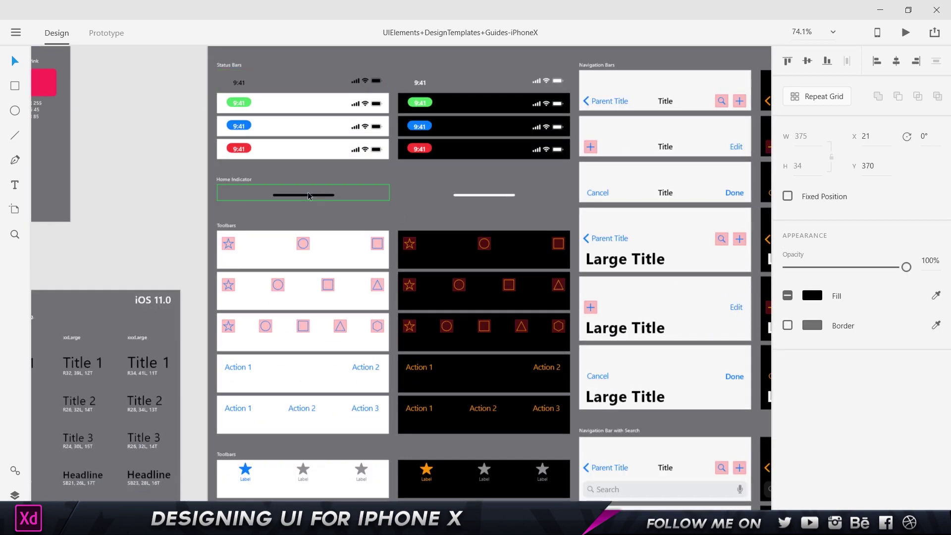
scroll(292, 188, "down", 3)
scroll(289, 167, "down", 6)
scroll(292, 266, "up", 2)
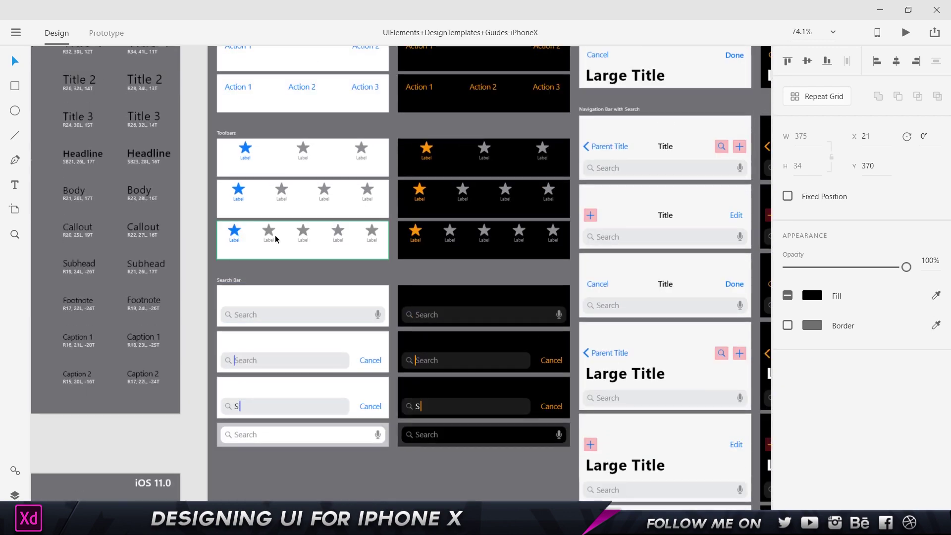
Look over the keyboards on UI Elements - System and the home screen, notification and widget artboards
scroll(274, 163, "down", 4)
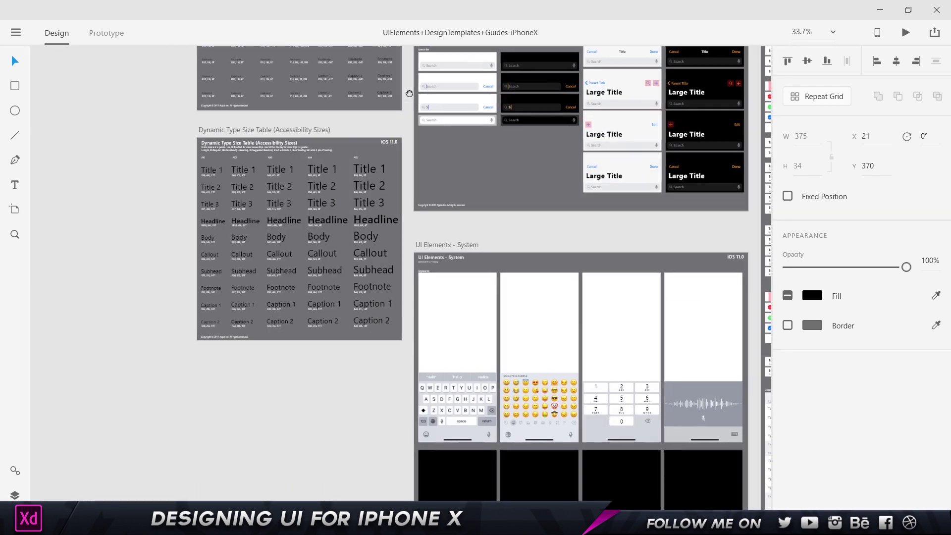
left_click_drag(704, 203, 386, 68)
left_click_drag(416, 207, 397, 129)
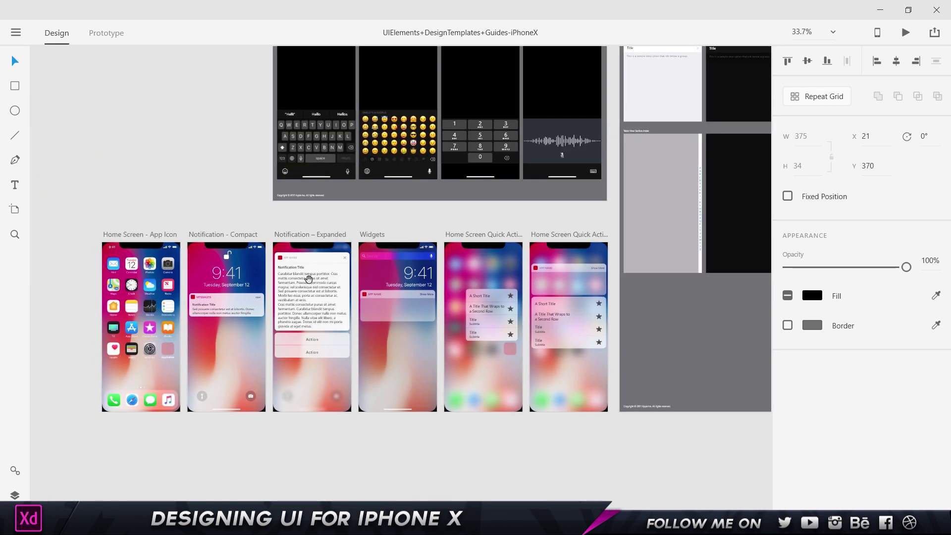
scroll(234, 297, "up", 1)
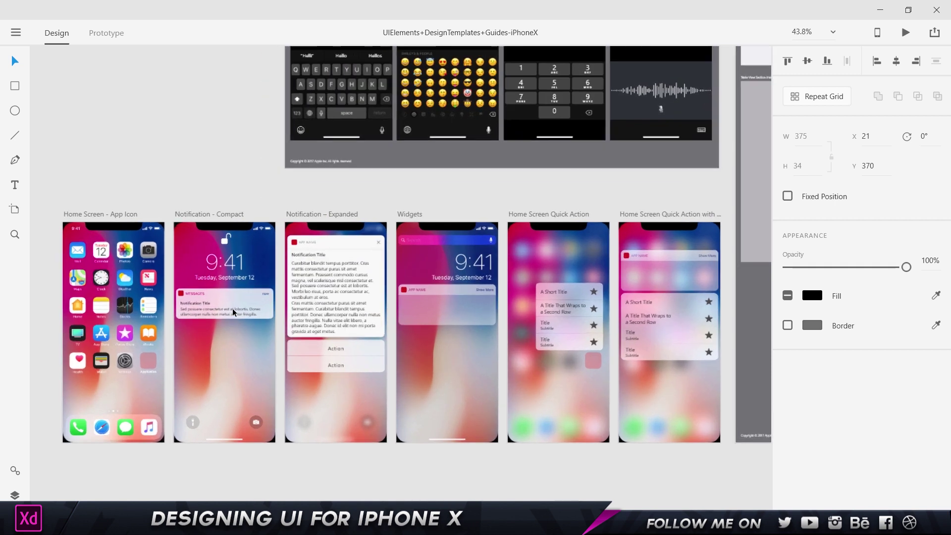
Try moving the iPhone X frame overlay off the Notification – Expanded artboard, and undo the move
left_click_drag(207, 228, 235, 193)
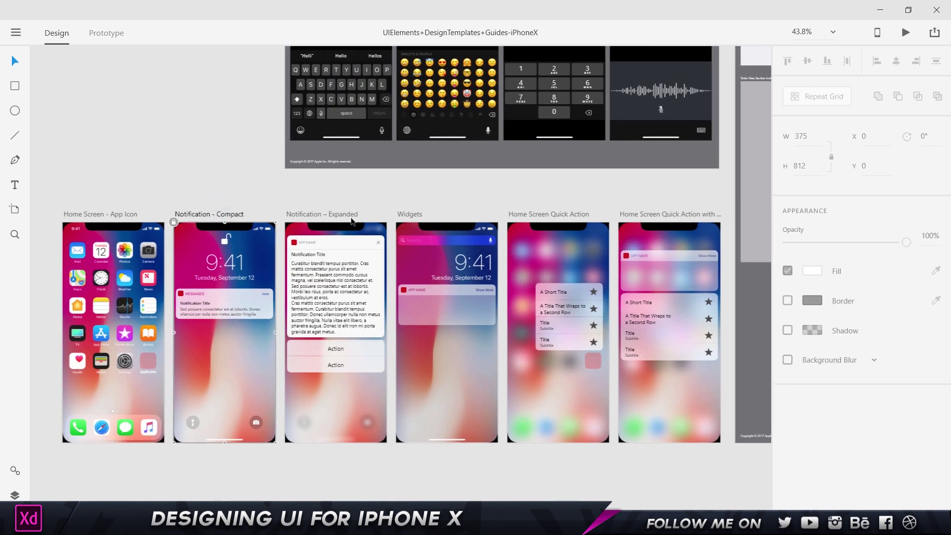
left_click_drag(314, 274, 342, 243)
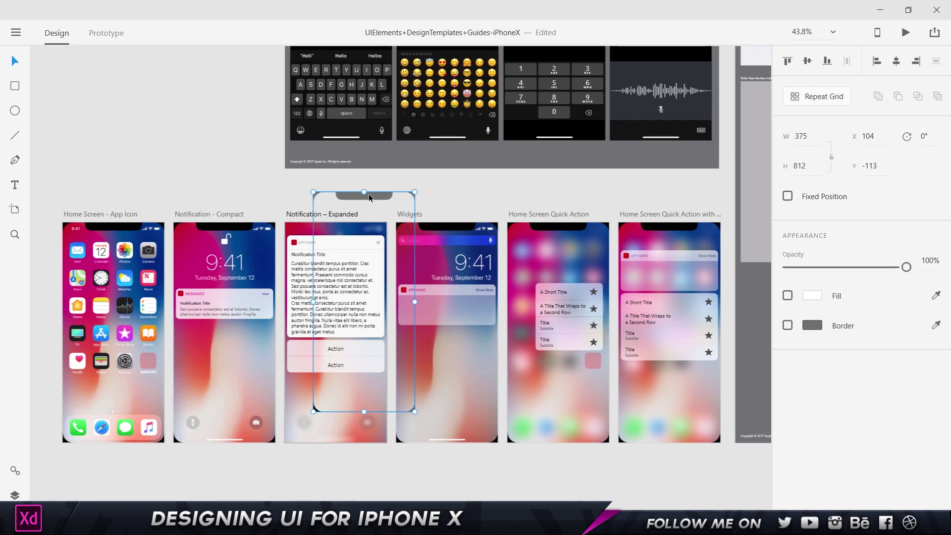
key("ctrl+z")
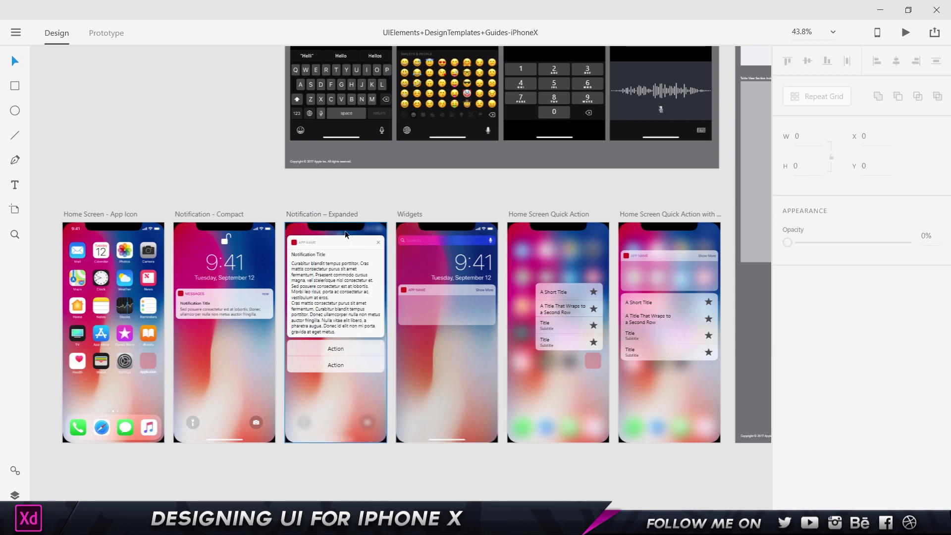
Look over the table view section indexes, header rows and the Templates artboard of the iPhone X template
left_click_drag(620, 183, 259, 280)
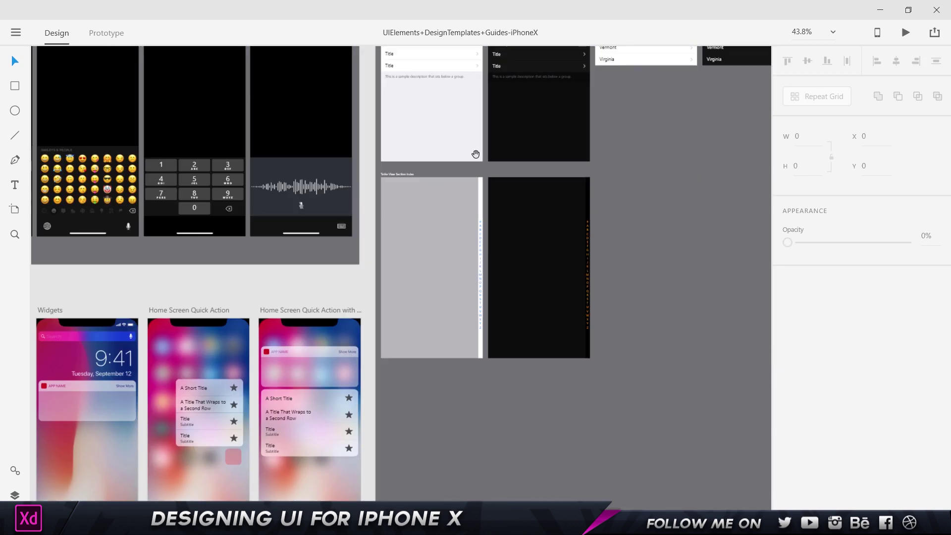
left_click_drag(476, 154, 247, 397)
scroll(422, 195, "down", 4)
scroll(433, 225, "up", 4)
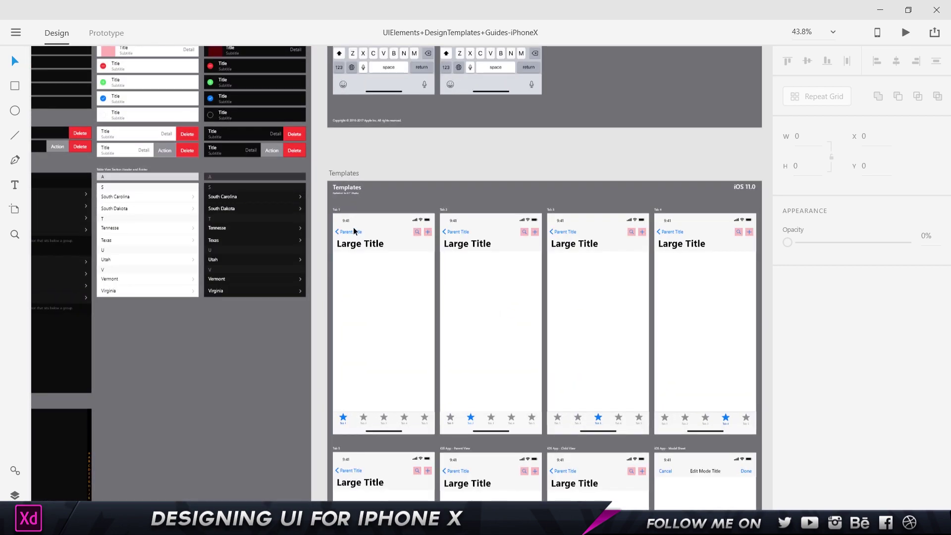
Examine the alert dialogs on UI Elements - Views and the elements on UI Elements - Controls
scroll(417, 293, "up", 10)
scroll(417, 293, "up", 3)
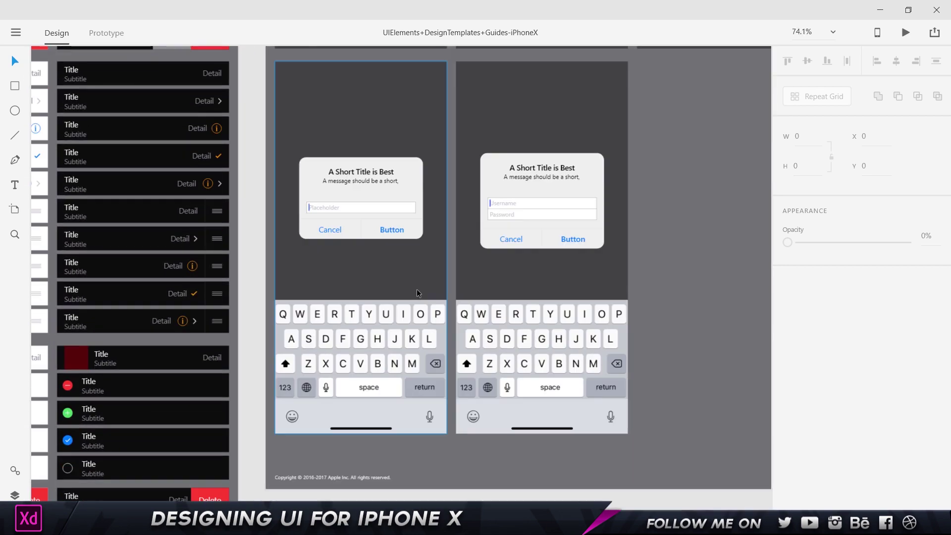
scroll(418, 293, "up", 6)
scroll(418, 293, "down", 12)
left_click_drag(374, 195, 426, 329)
left_click_drag(372, 271, 320, 345)
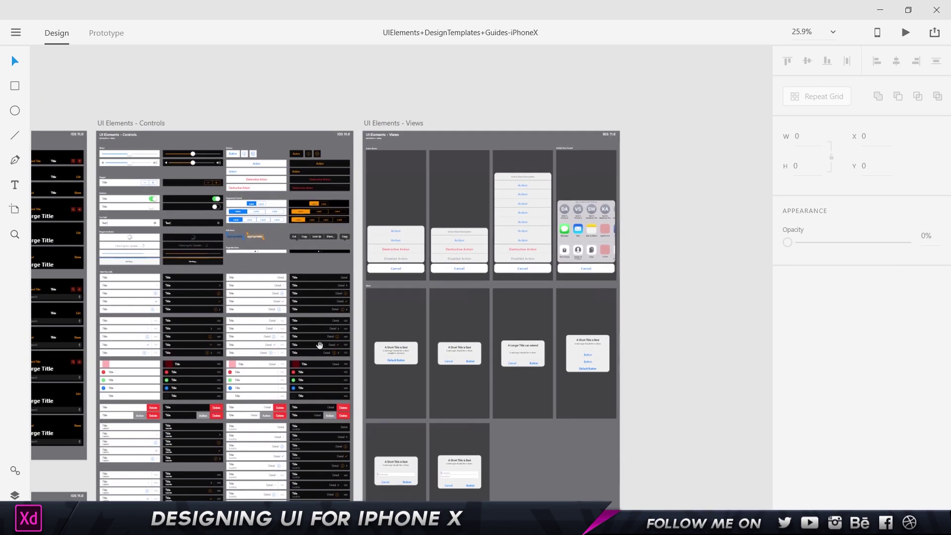
left_click_drag(242, 317, 472, 284)
left_click_drag(257, 230, 542, 159)
left_click_drag(444, 185, 365, 265)
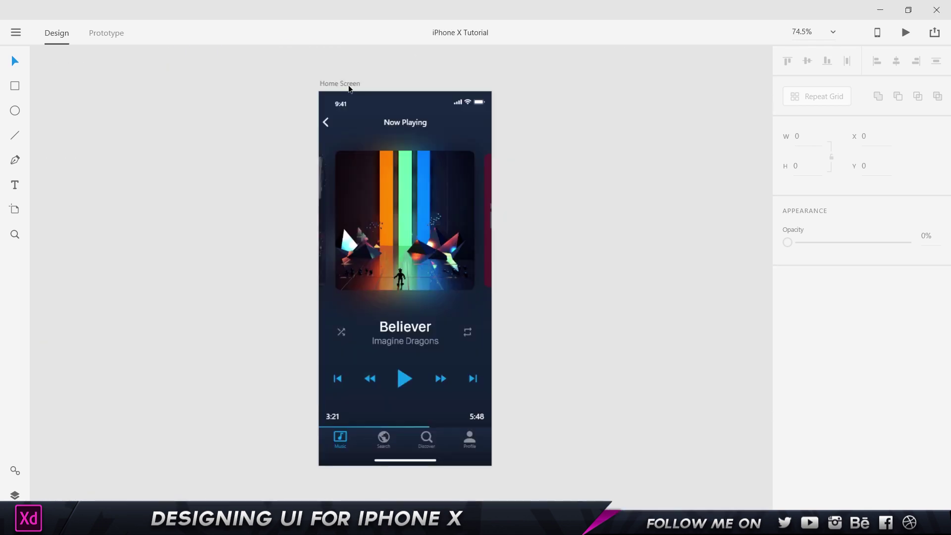
In the iPhone X Tutorial file, duplicate the Home Screen artboard and name the copy Backup
left_click(342, 83)
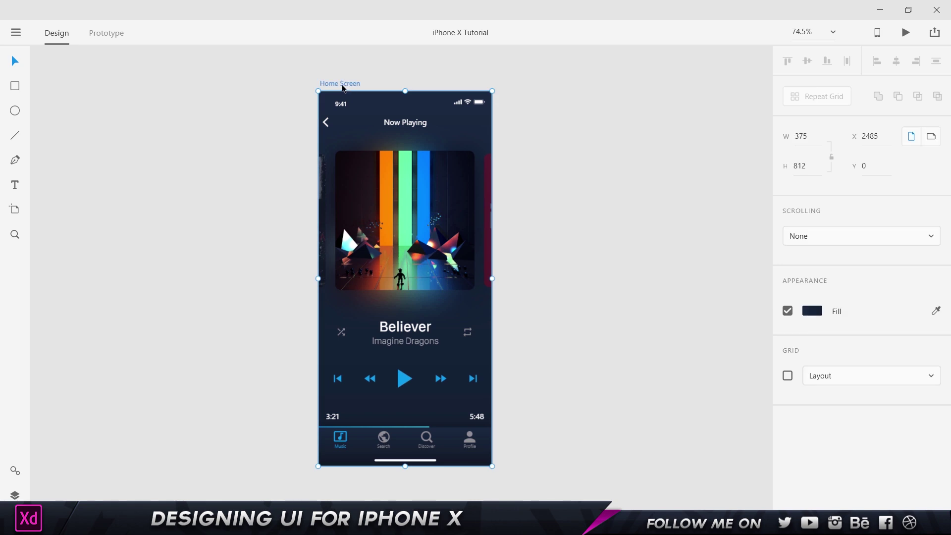
key("ctrl+d")
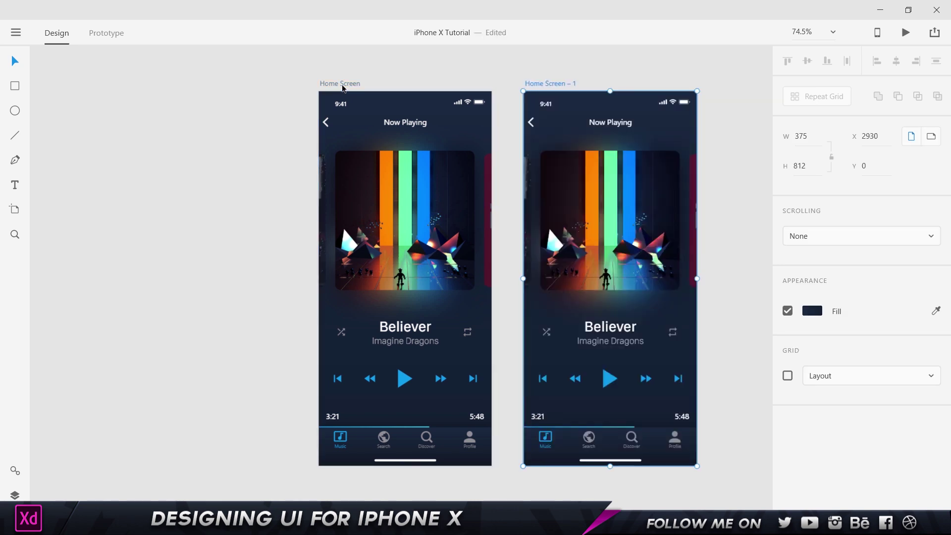
double_click(558, 84)
type("Backup")
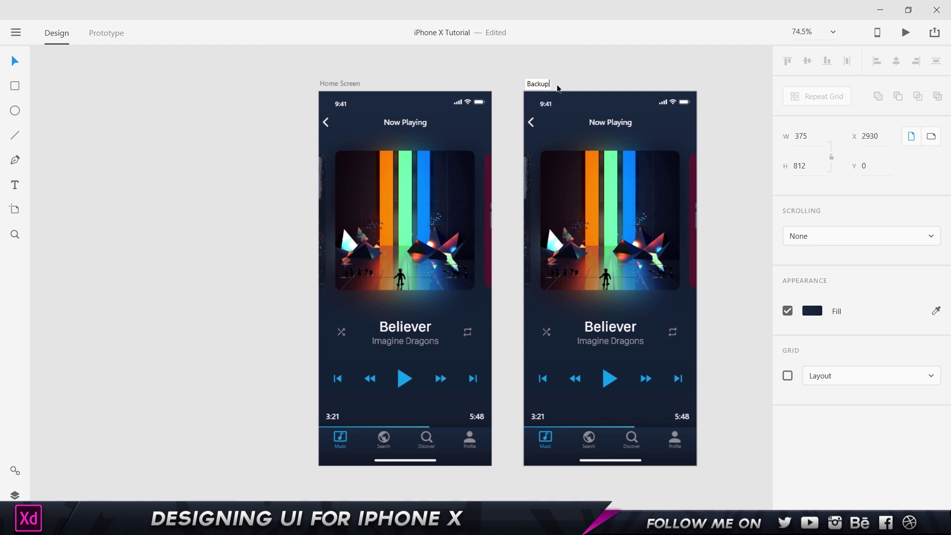
key("Return")
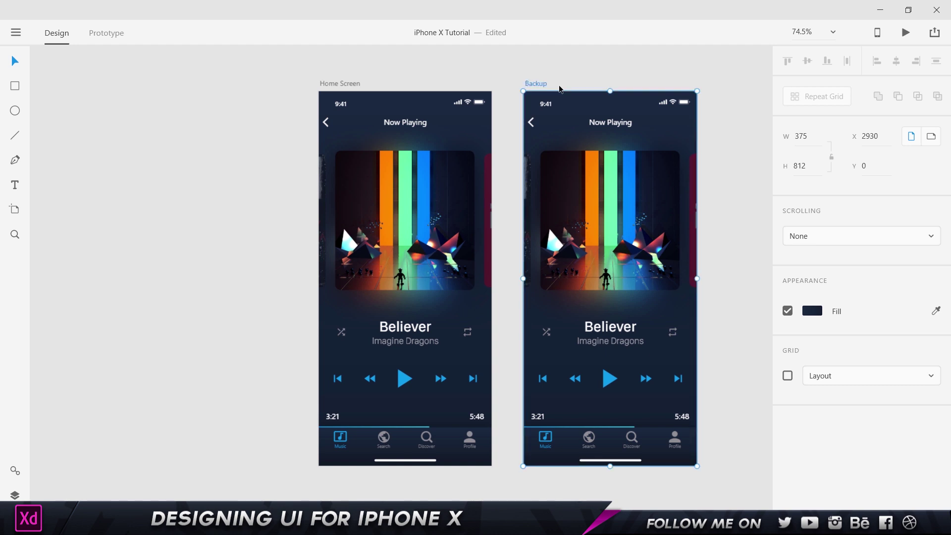
Delete all the music player elements from the Home Screen artboard, keeping only its dark background
left_click_drag(291, 76, 494, 497)
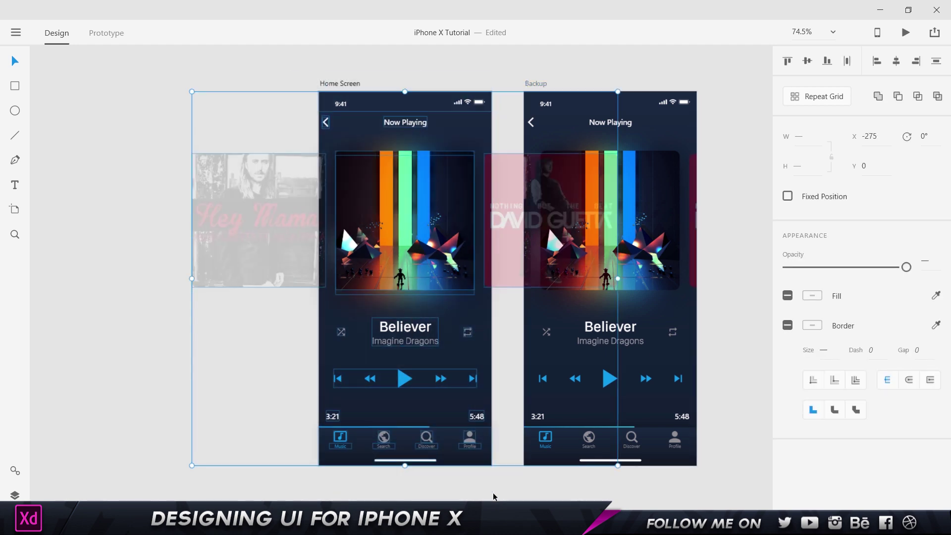
key("Delete")
left_click(382, 200)
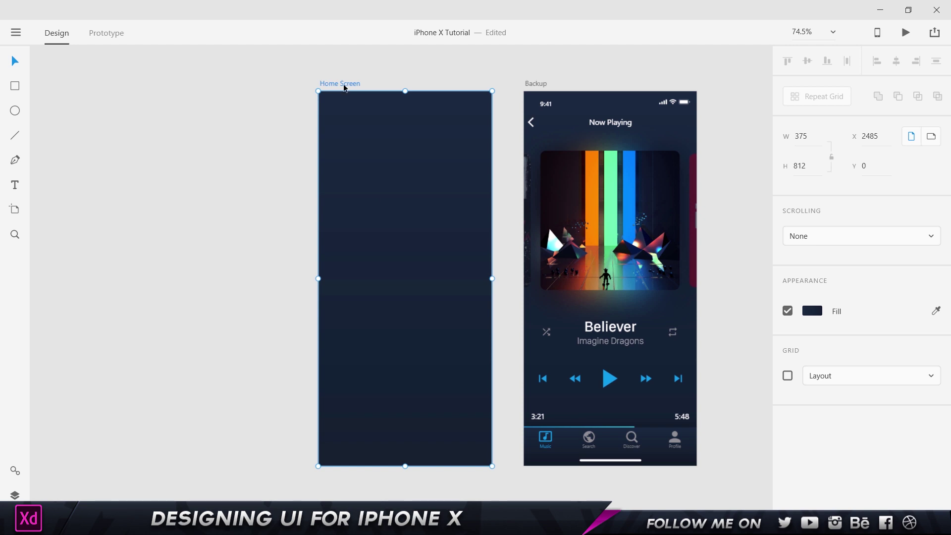
Check the iOS design guidelines page in the browser, and compare the 1x and 3x point-to-pixel text lines in Adobe XD
key("alt+Tab")
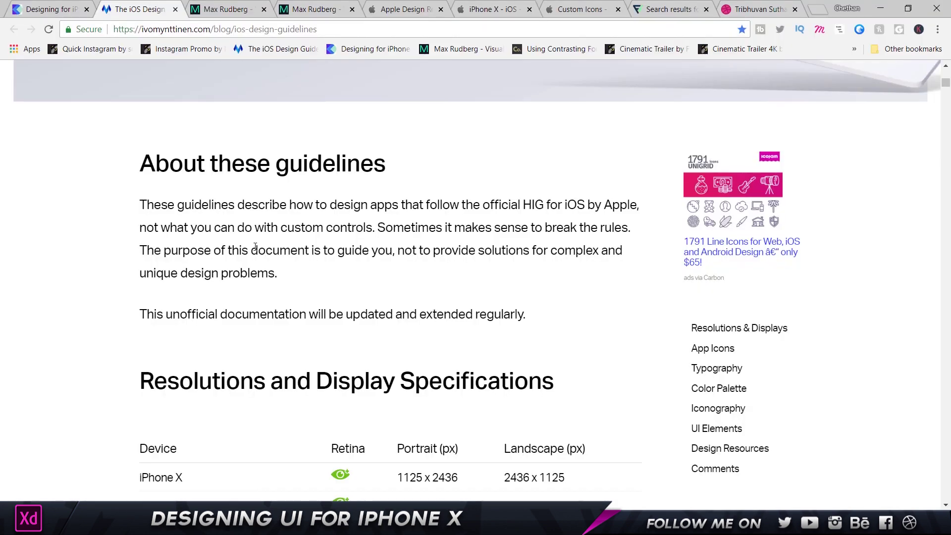
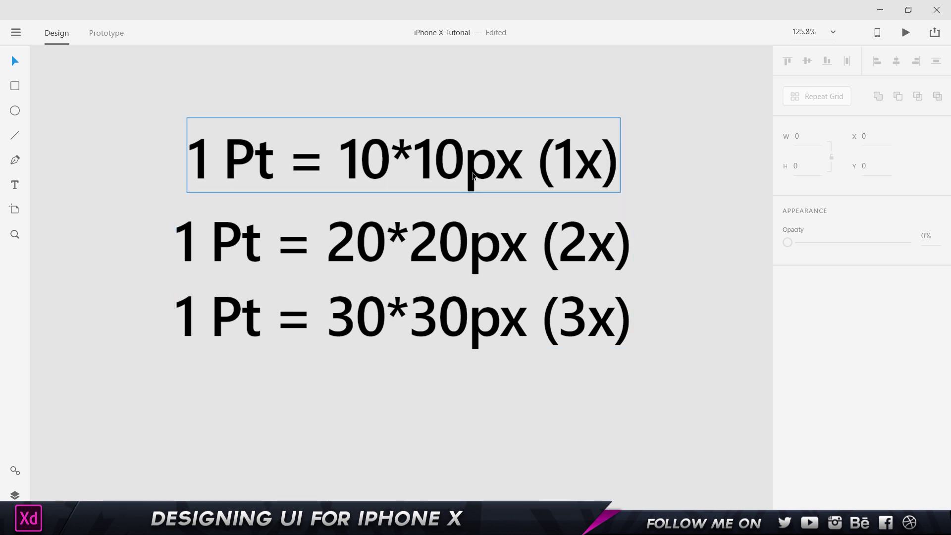
left_click(265, 158)
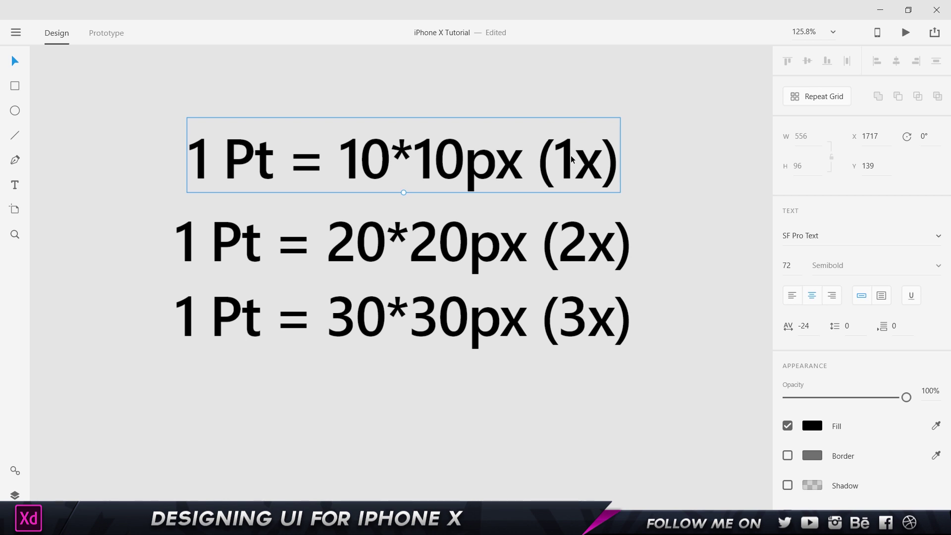
left_click(456, 330)
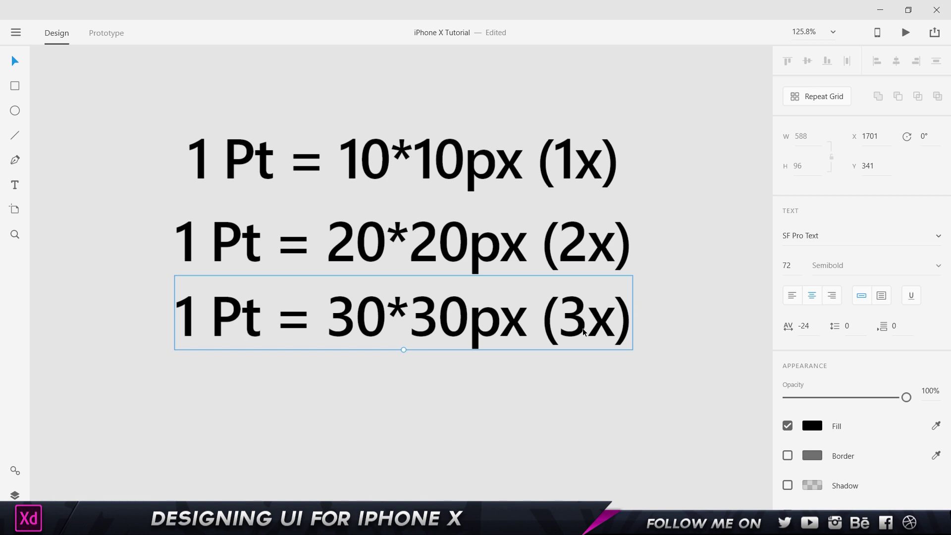
left_click(438, 147)
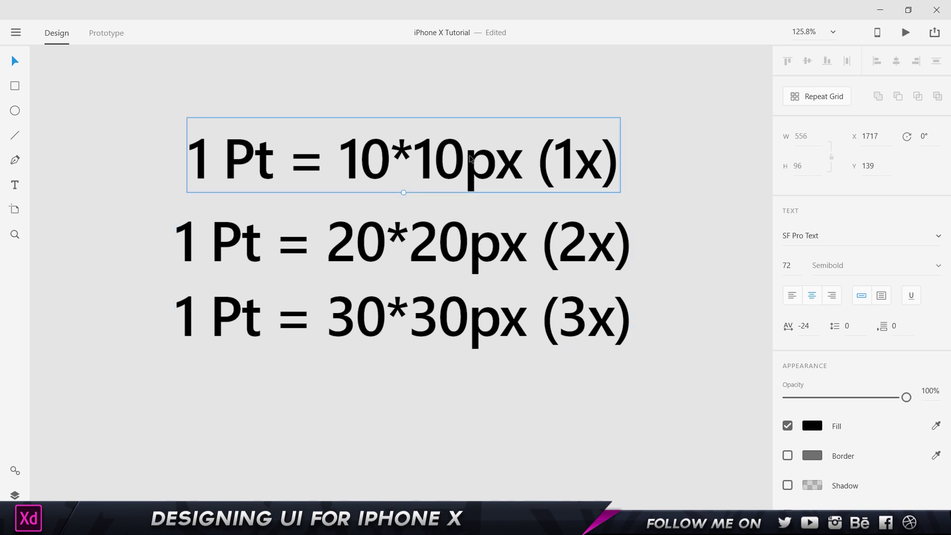
left_click(417, 335)
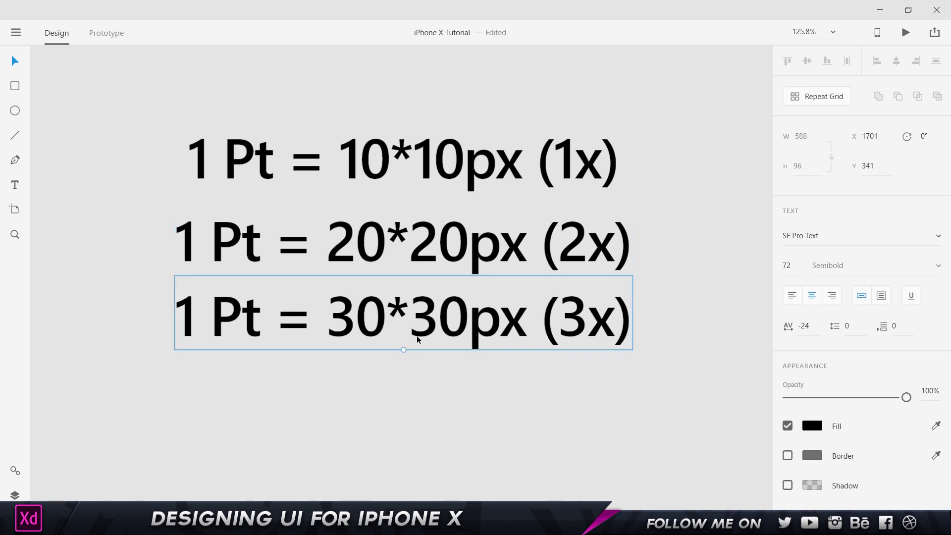
left_click(436, 147)
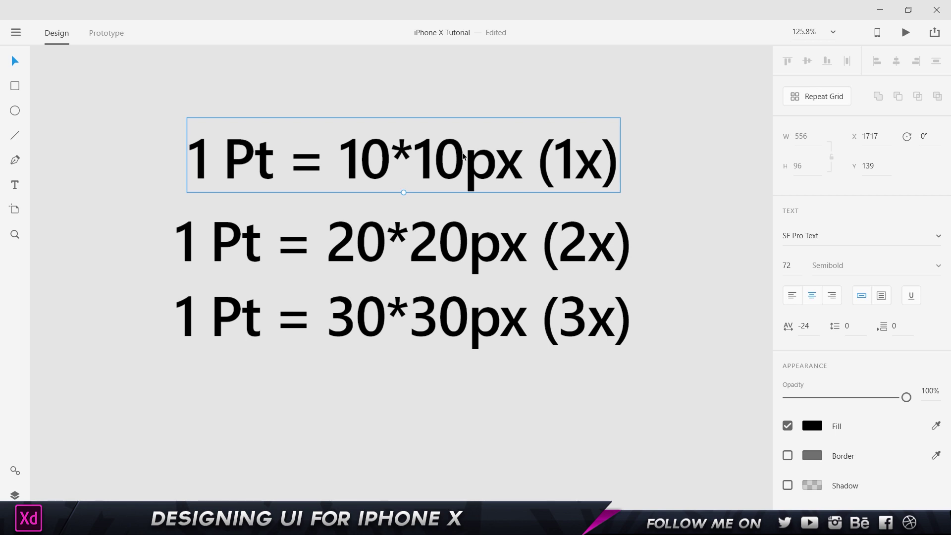
left_click(453, 317)
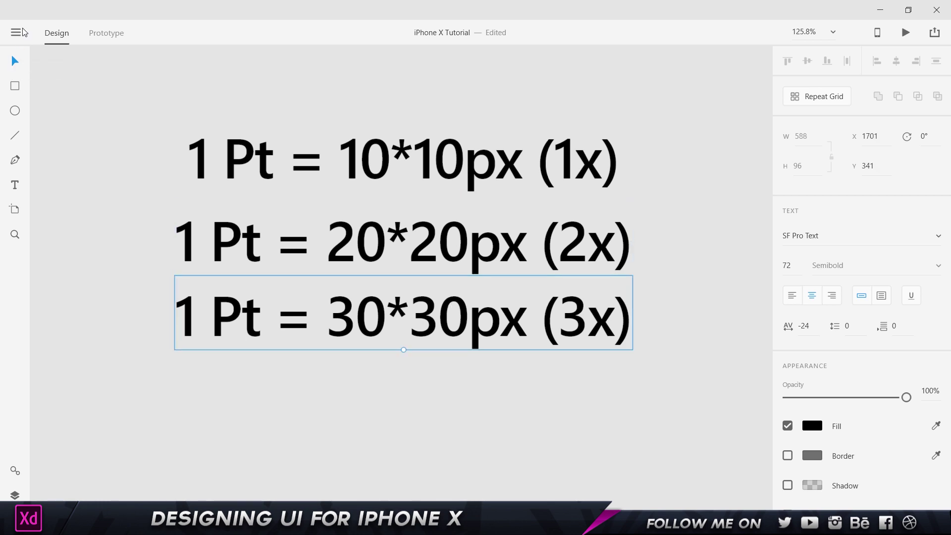
Review the export options for the selected 3x text line, with PNG format, iOS target and design scale choices, and cancel the export
left_click(16, 32)
mouse_move(67, 317)
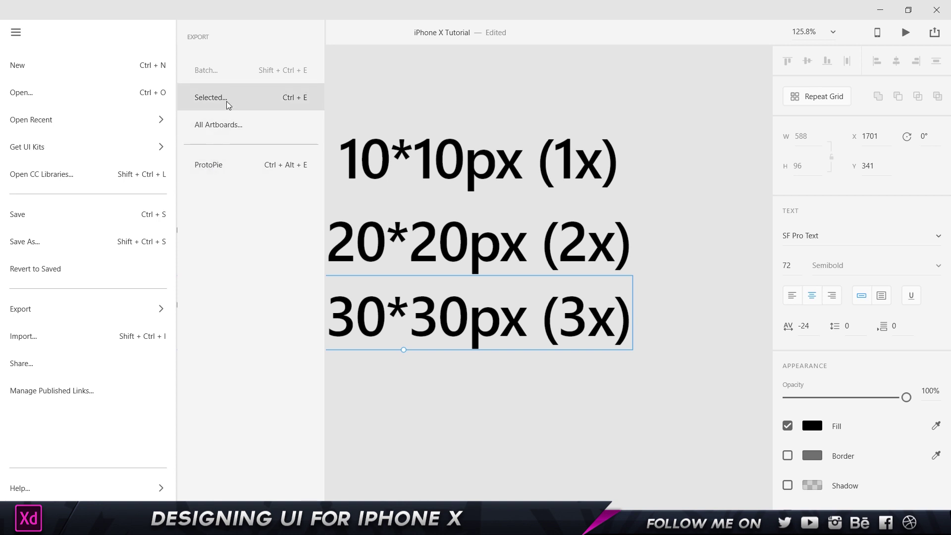
left_click(227, 100)
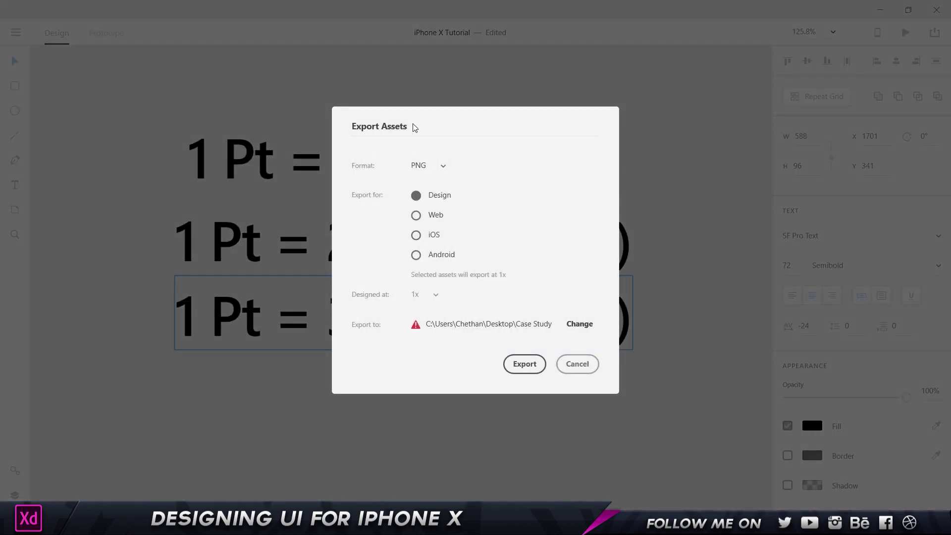
left_click(426, 165)
left_click(419, 188)
left_click(427, 237)
left_click(411, 295)
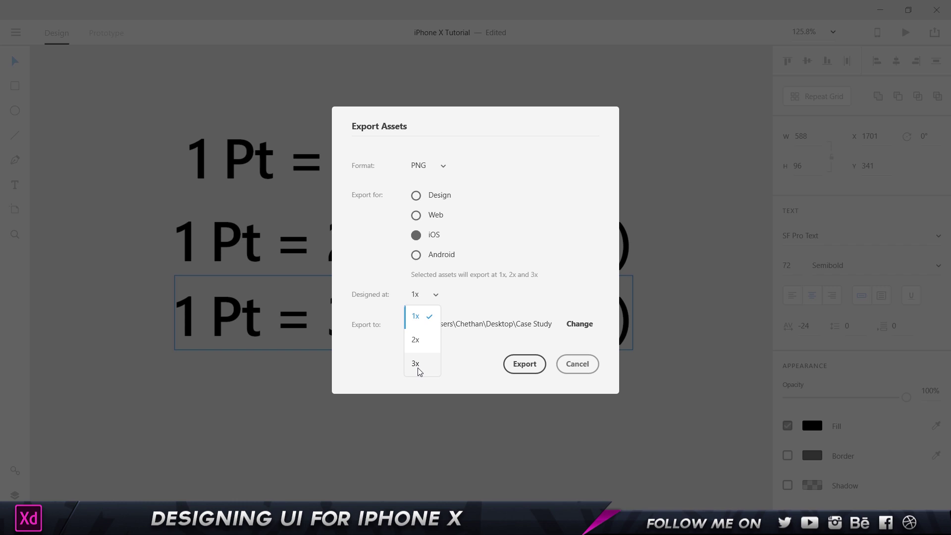
left_click(590, 361)
left_click(584, 364)
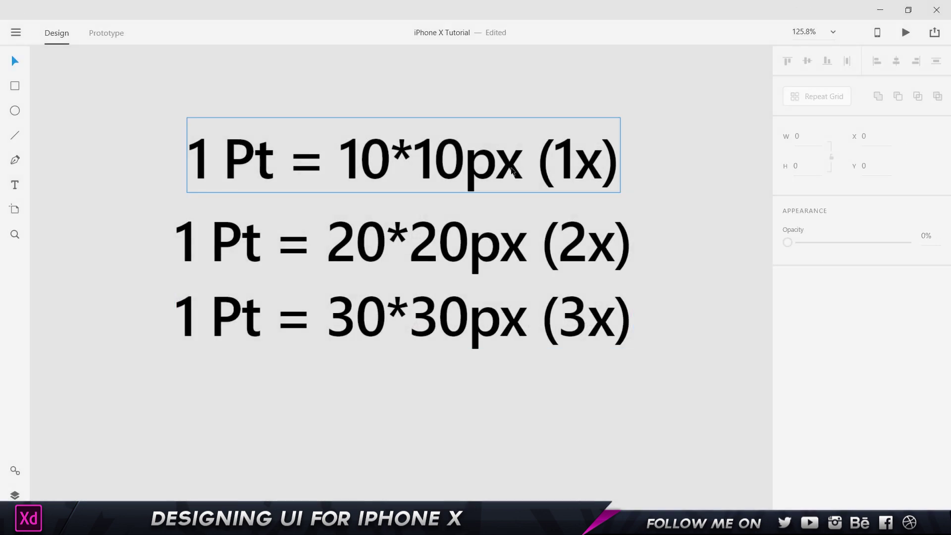
Go over the three point-to-pixel lines, and check iPhone X in the Asset Resolution table of the iOS design guidelines in the browser
left_click_drag(155, 93, 669, 419)
left_click(669, 419)
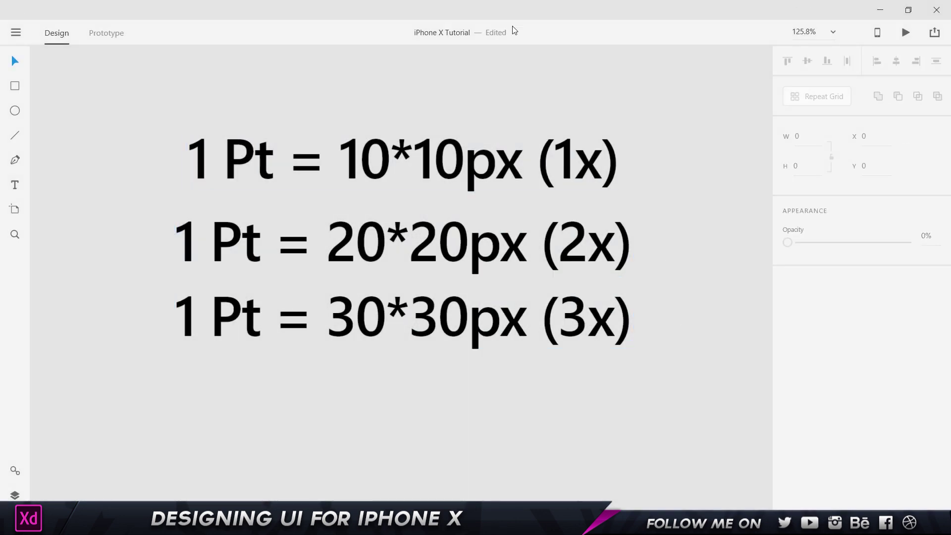
left_click_drag(180, 106, 592, 370)
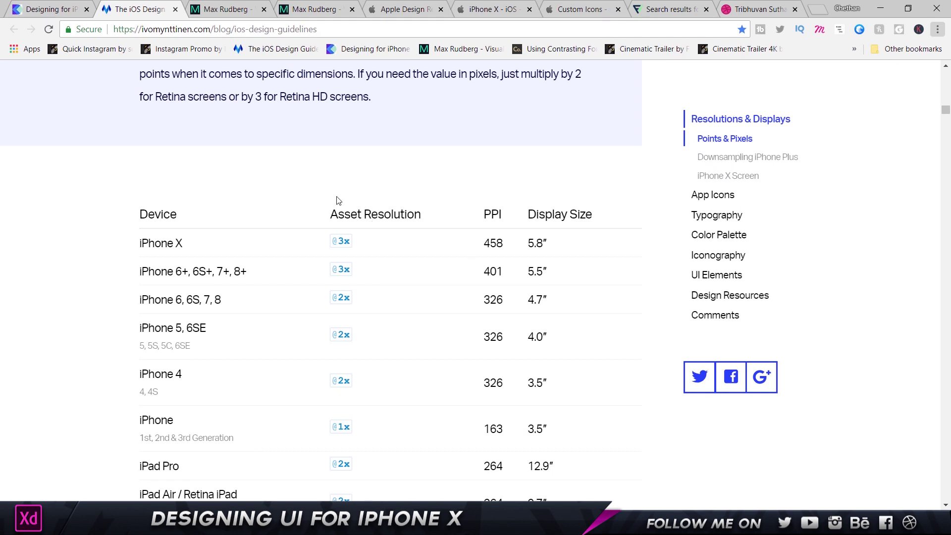
scroll(332, 195, "down", 2)
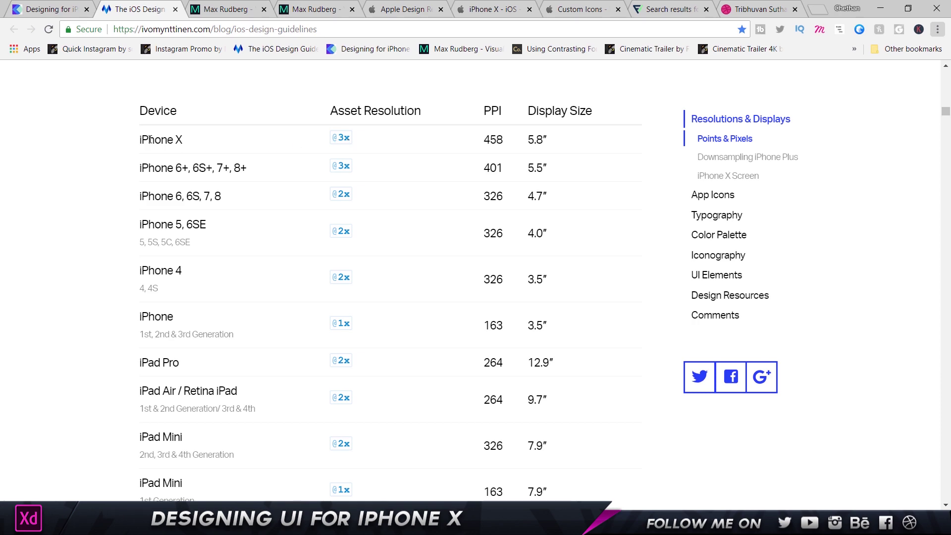
left_click_drag(150, 139, 277, 142)
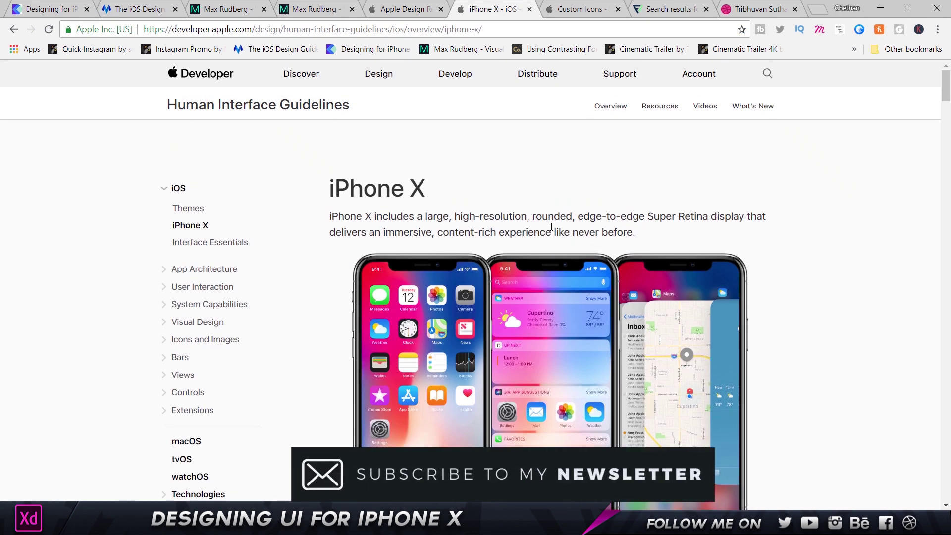
Read the iPhone X portrait dimensions in pixels and points under Screen Size in Apple's Human Interface Guidelines
scroll(551, 231, "down", 10)
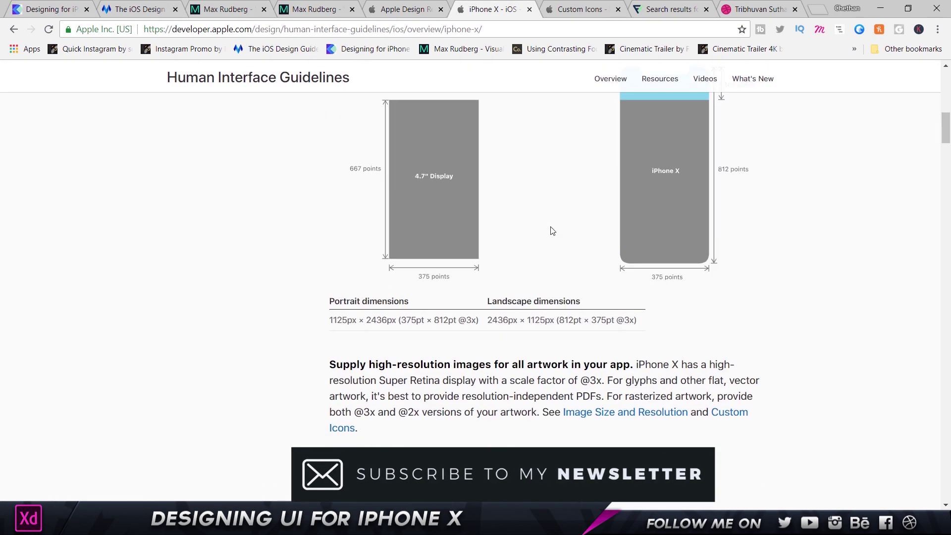
scroll(553, 232, "up", 2)
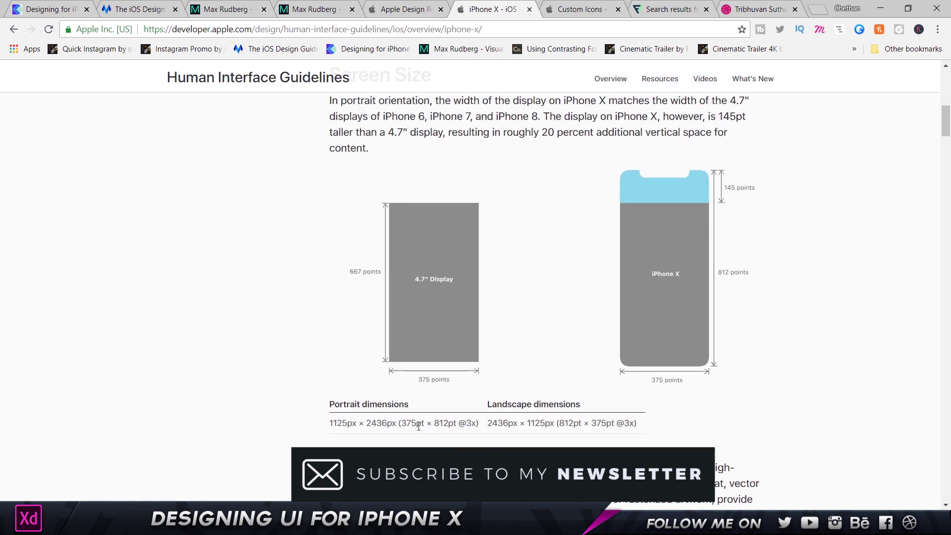
left_click_drag(422, 422, 472, 423)
left_click(467, 421)
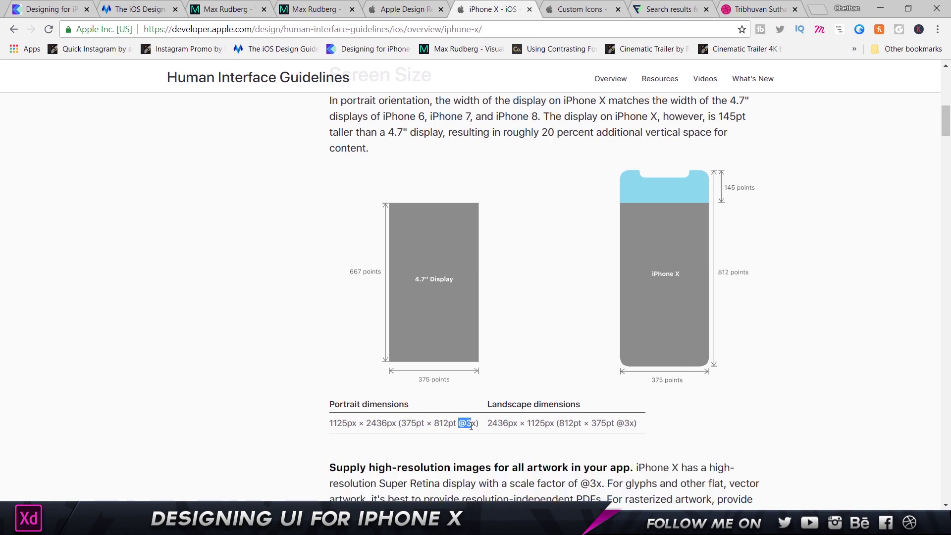
left_click_drag(397, 424, 337, 427)
left_click(390, 420)
left_click_drag(475, 422, 406, 424)
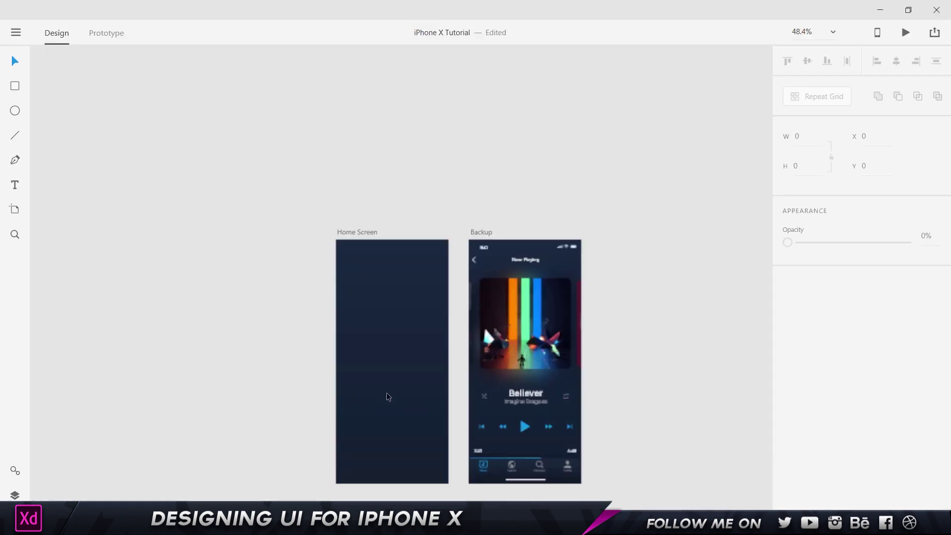
Switch to Adobe XD and check the width and height of the Home Screen artboard
scroll(368, 239, "up", 3)
scroll(346, 149, "down", 1)
left_click(336, 114)
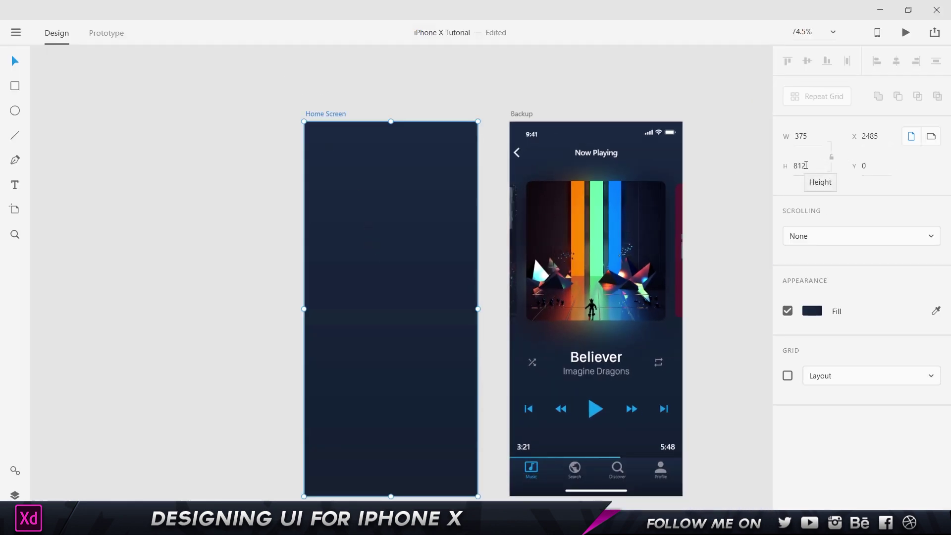
Look up the iPhone X preset among the phone artboard sizes for a new document, and close the start window
left_click(16, 32)
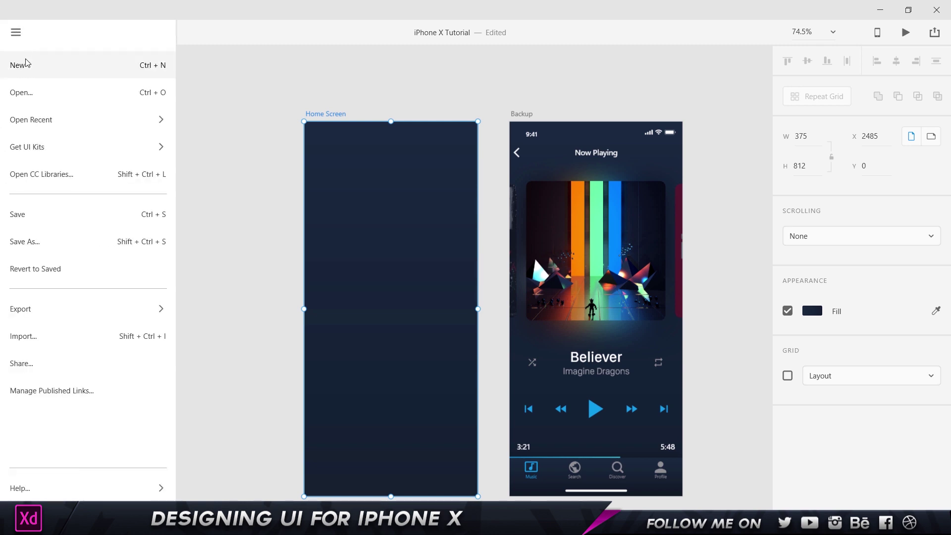
left_click(375, 171)
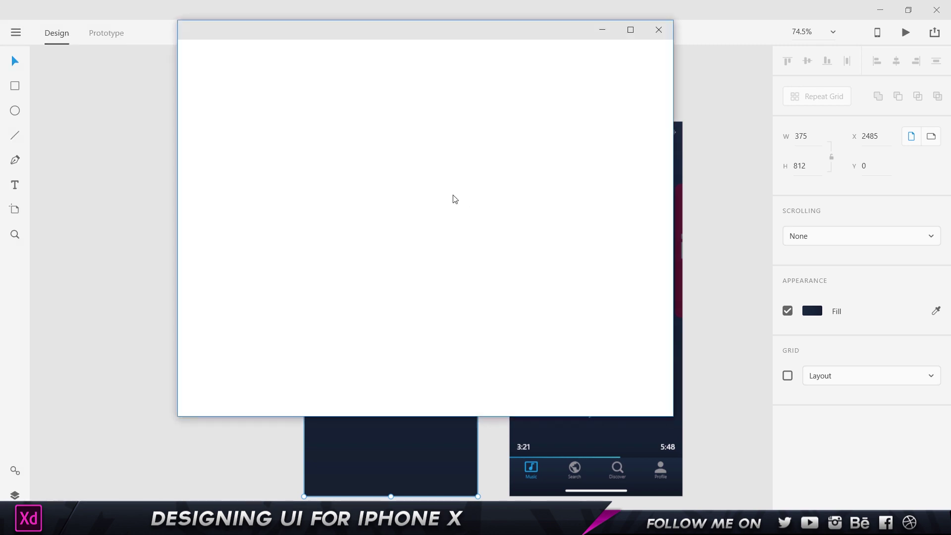
left_click(242, 203)
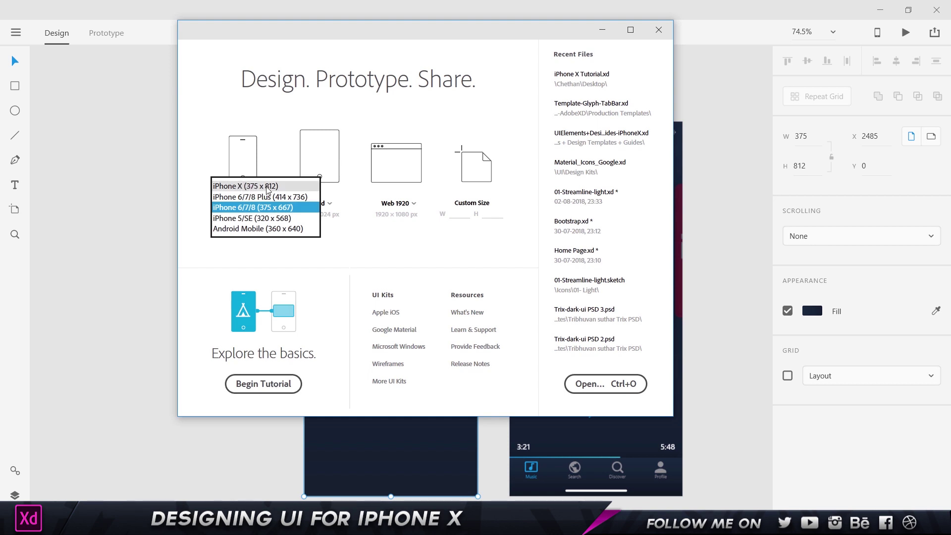
left_click(658, 30)
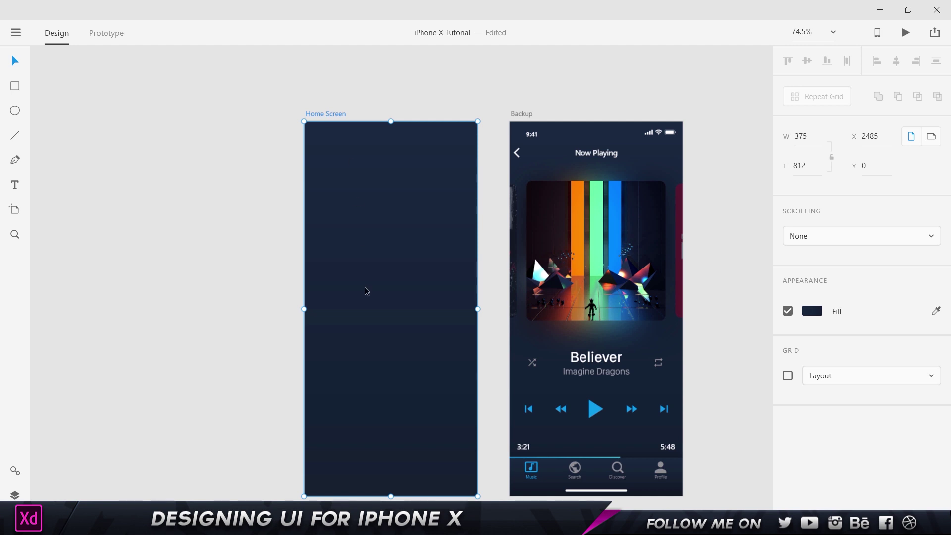
Show the document assets as a grid, and replace the dark gradient swatch with one saved from the Home Screen artboard's fill
left_click(15, 471)
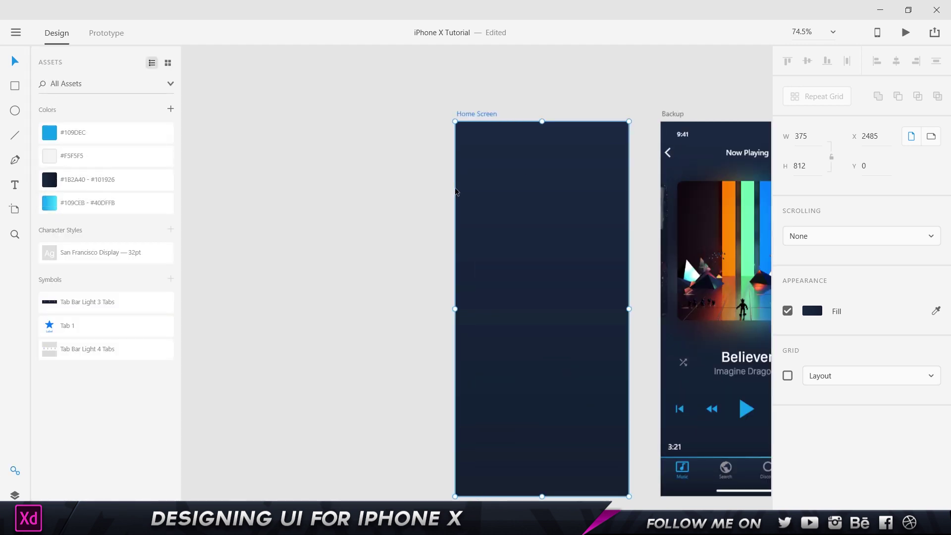
left_click(165, 68)
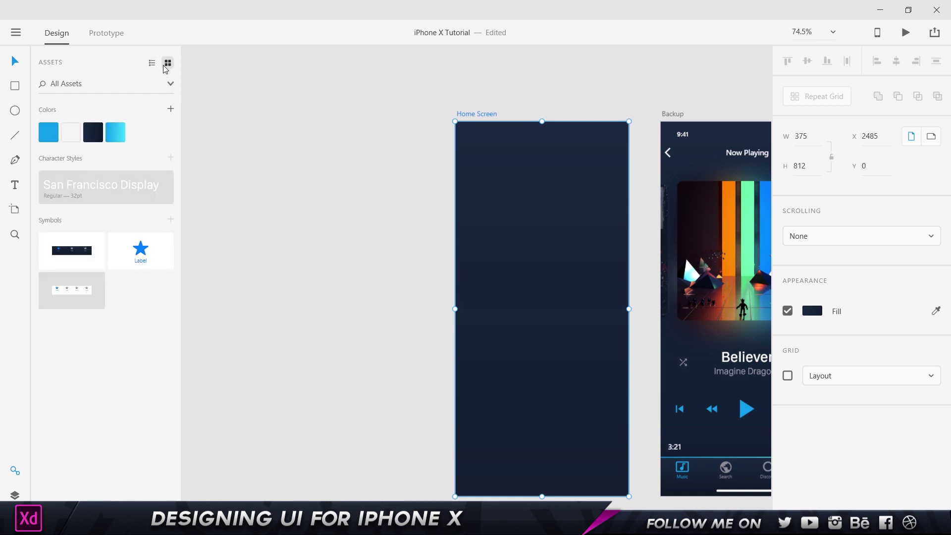
right_click(92, 138)
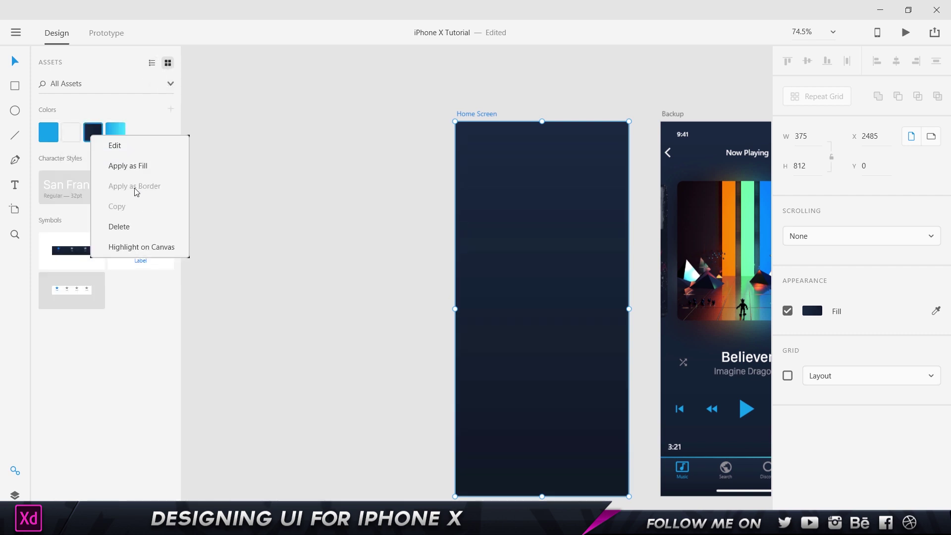
left_click(128, 228)
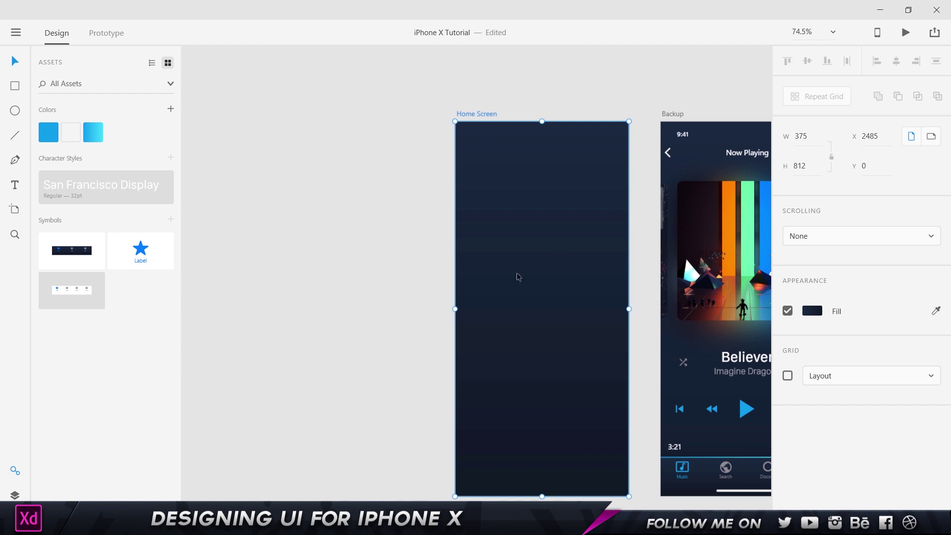
left_click(171, 109)
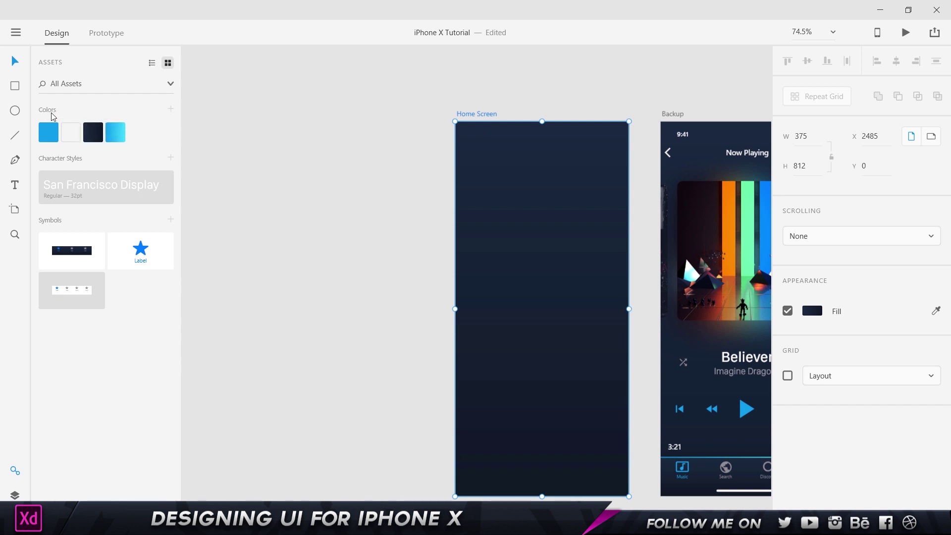
Review the hex colours of both stops in the dark gradient swatch without changing them
right_click(99, 136)
left_click(126, 142)
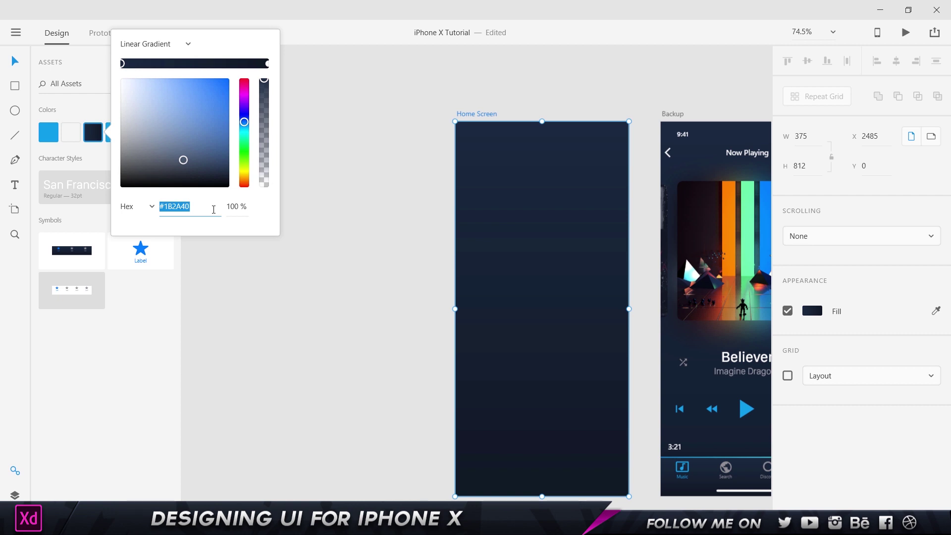
left_click(214, 208)
key("Return")
left_click(267, 63)
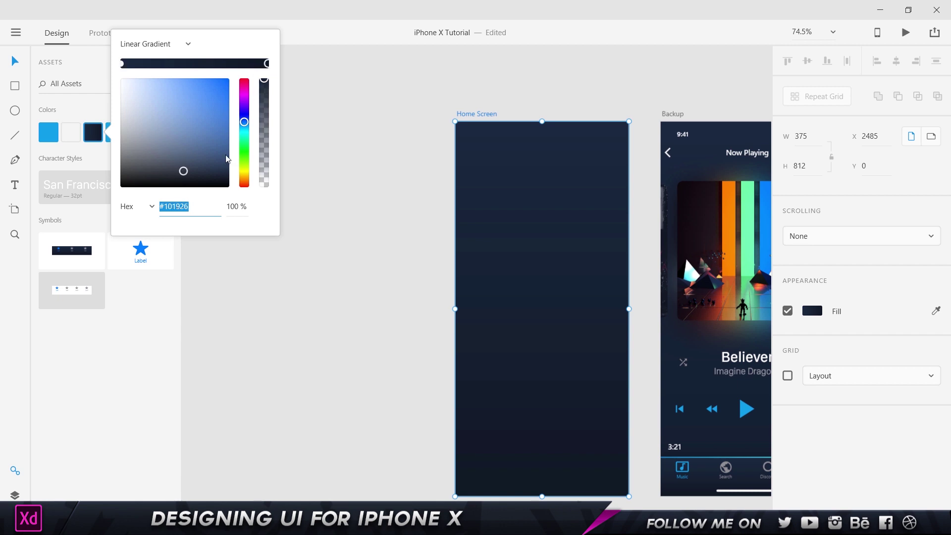
left_click(400, 210)
Inspect the linear gradient fill of the Home Screen artboard and the colour of its upper stop
left_click_drag(569, 212, 451, 195)
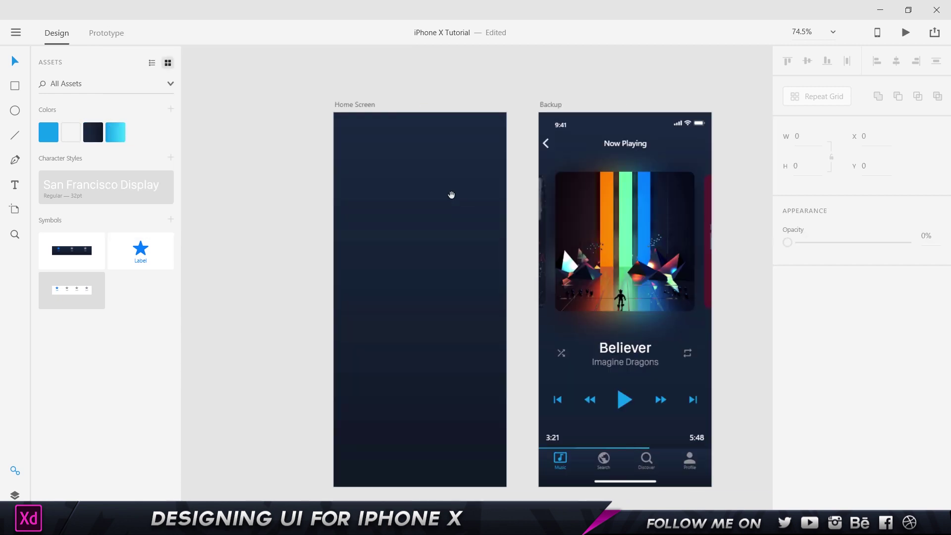
left_click(345, 112)
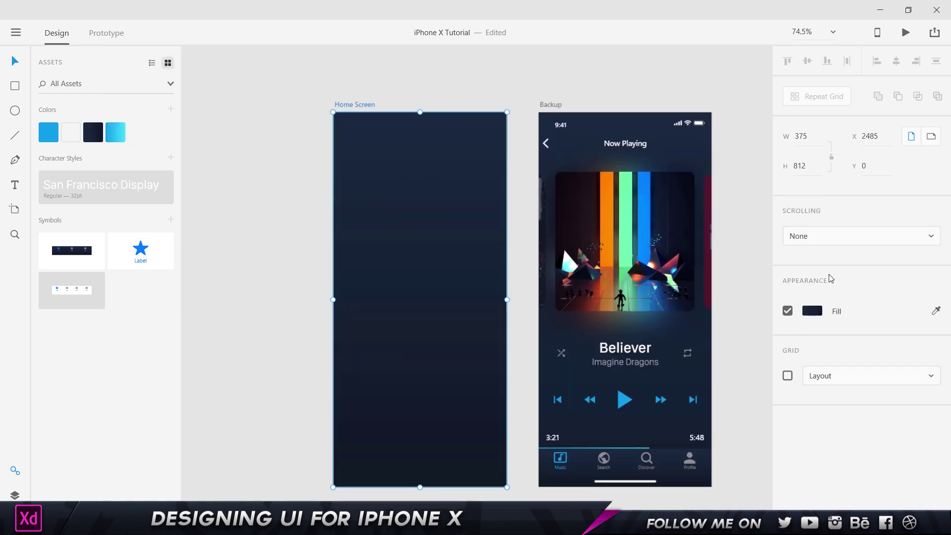
left_click(818, 311)
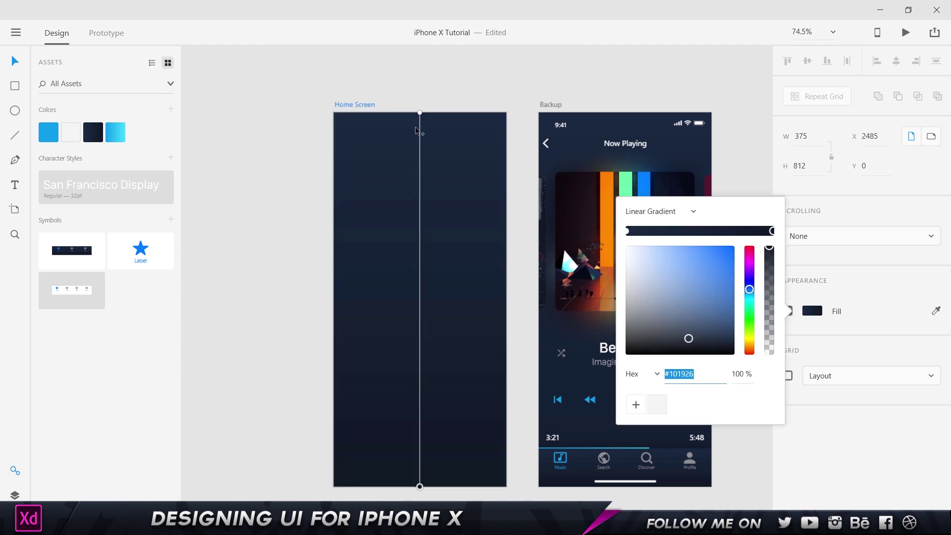
left_click_drag(419, 114, 445, 204)
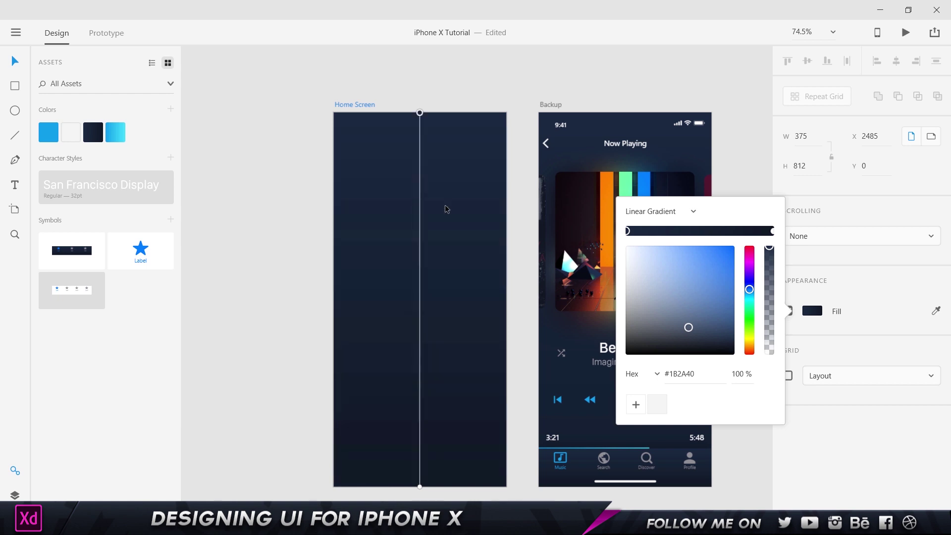
left_click(742, 124)
Switch to the browser and compare the older and iPhone X status bar heights in the article on top elements and the notch
scroll(677, 104, "up", 5)
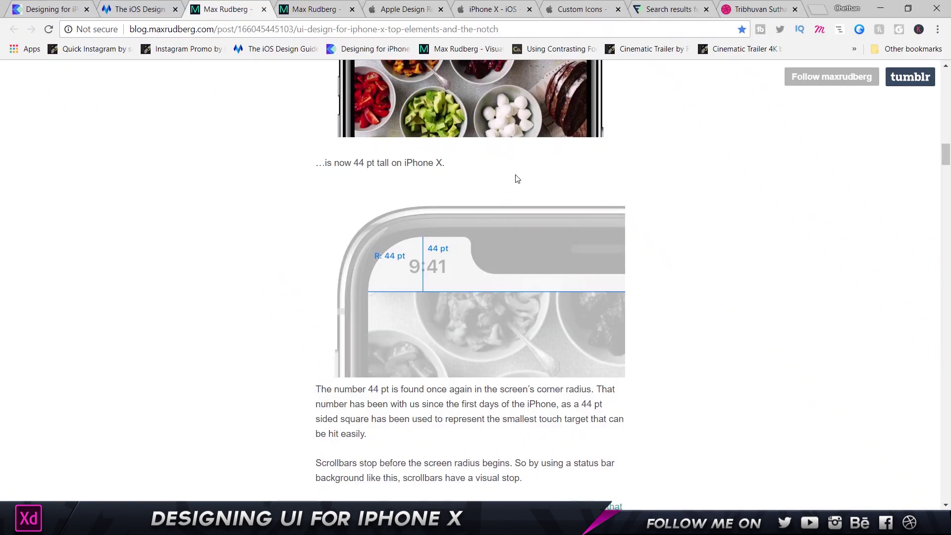
scroll(515, 176, "up", 4)
scroll(515, 176, "down", 4)
scroll(672, 291, "down", 2)
scroll(672, 291, "up", 6)
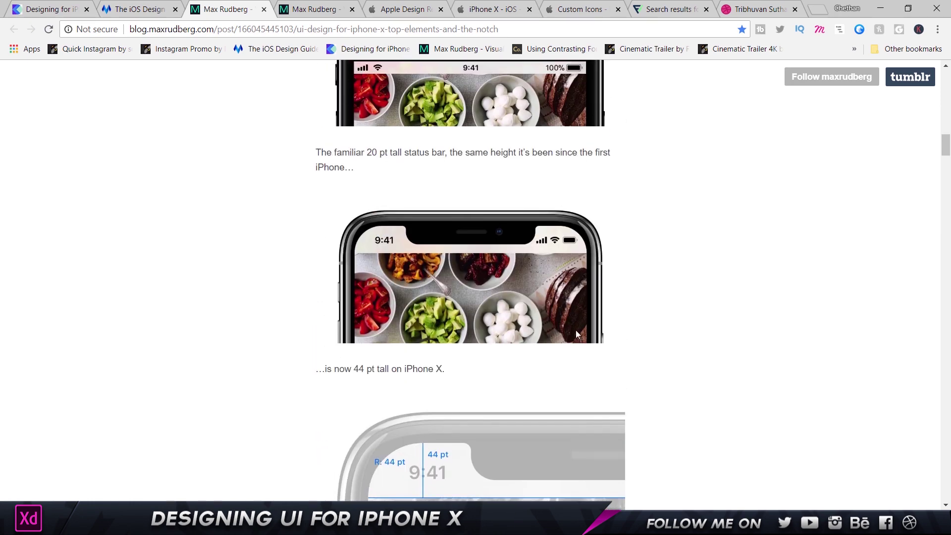
scroll(392, 250, "up", 4)
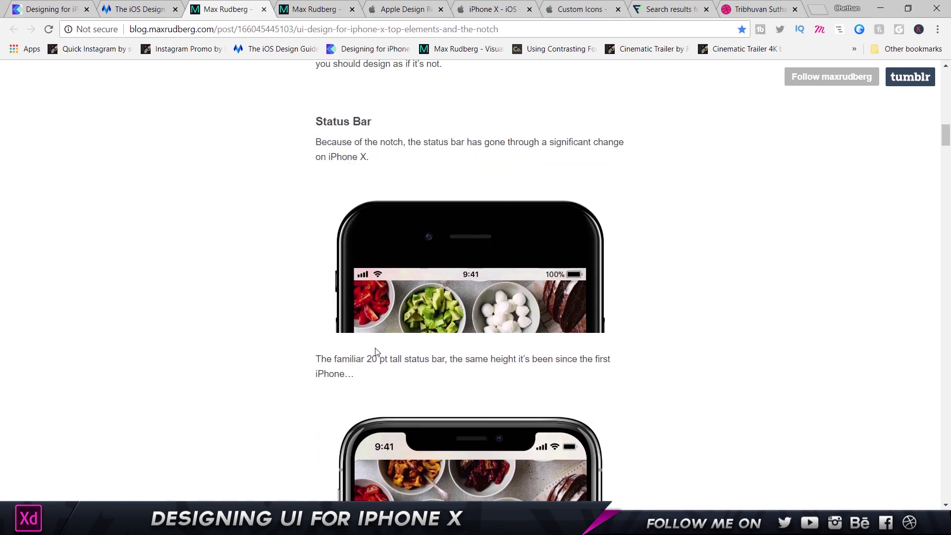
scroll(388, 319, "down", 6)
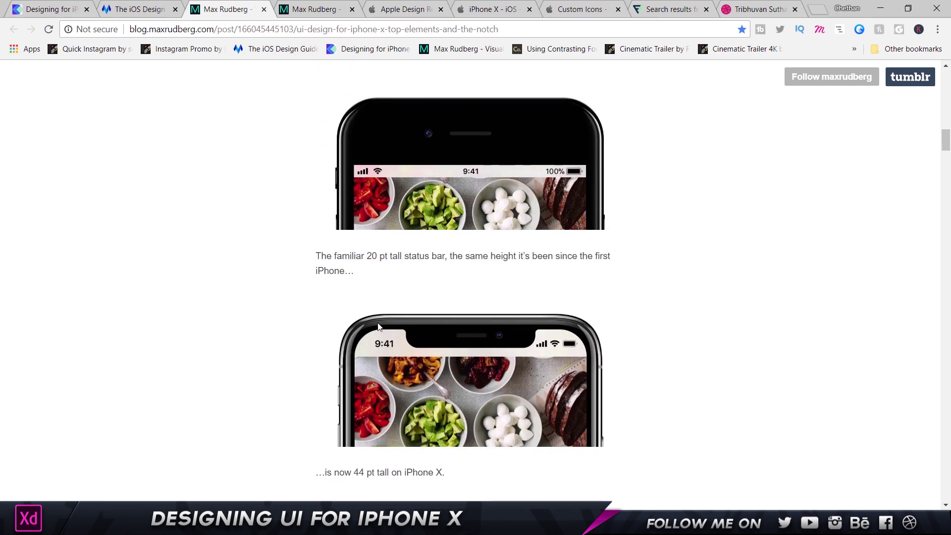
scroll(402, 321, "down", 3)
Copy the transparent status bar with white icons from UI Elements - Bars in the iPhone X guides file, and paste it onto the Home Screen artboard
key("alt+Tab")
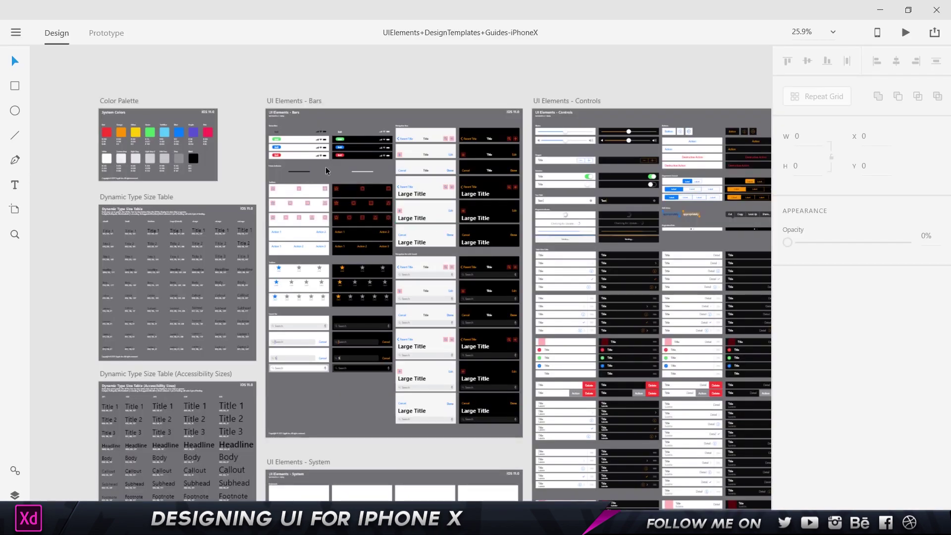
scroll(278, 126, "up", 5)
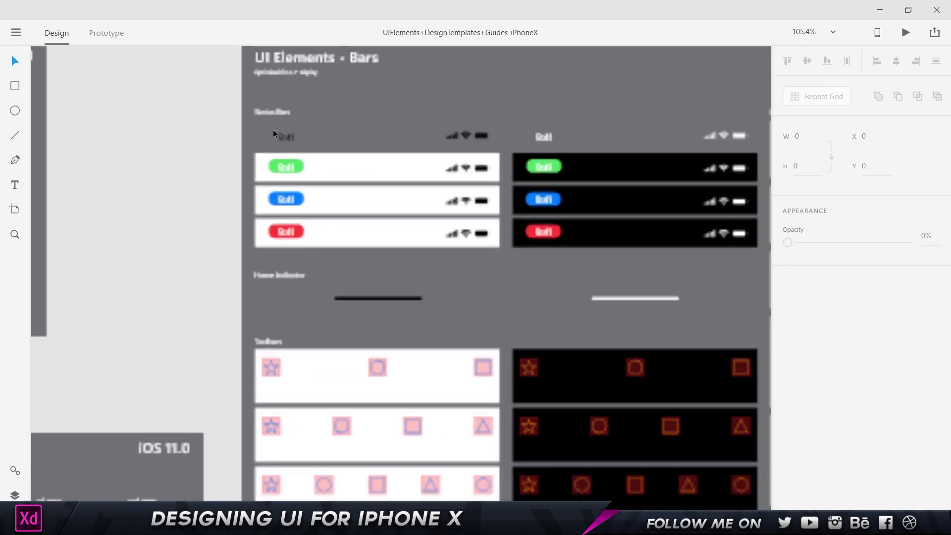
scroll(571, 156, "right", 5)
scroll(571, 156, "up", 1)
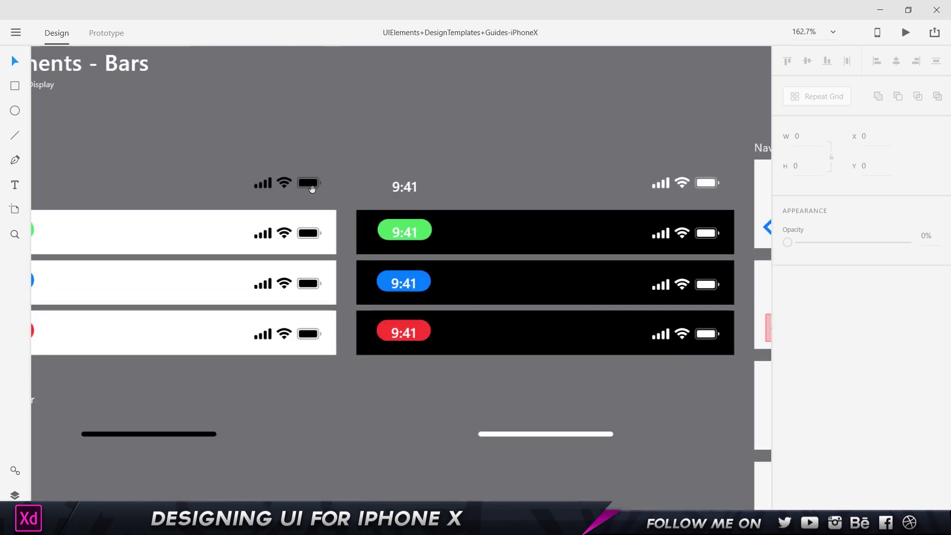
left_click(409, 192)
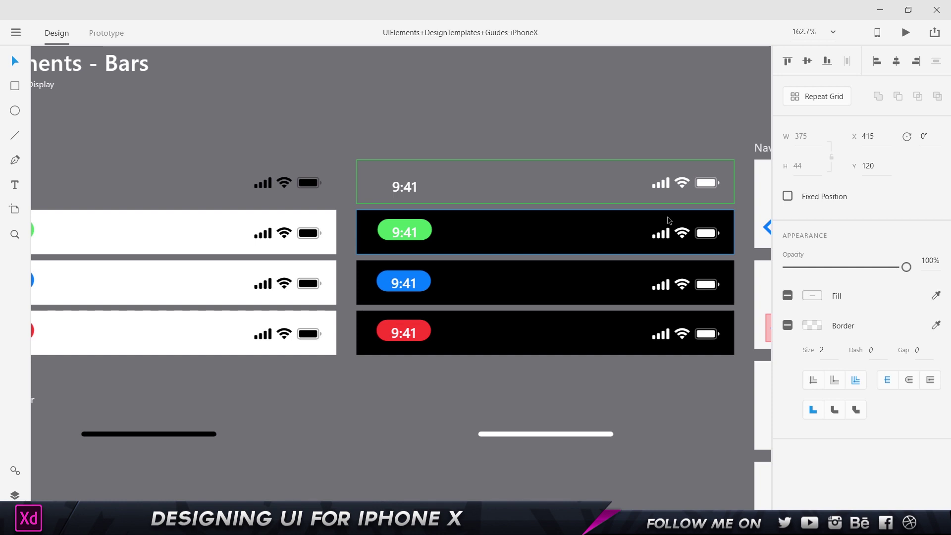
key("alt+Tab")
key("alt+Tab")
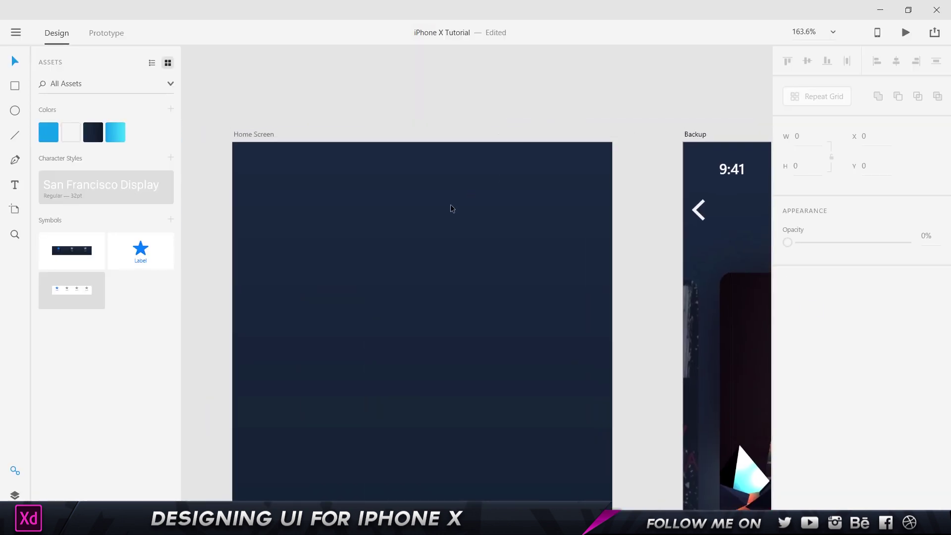
key("ctrl+v")
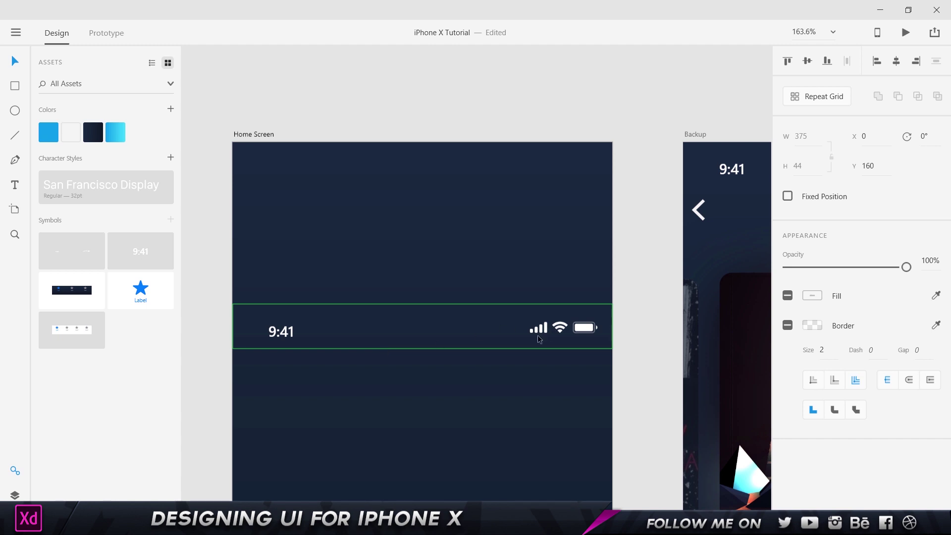
Move the pasted status bar to the upper edge of the Home Screen artboard, at X 0 and Y 0
left_click_drag(544, 325, 540, 231)
left_click_drag(556, 340, 554, 170)
key("ctrl+3")
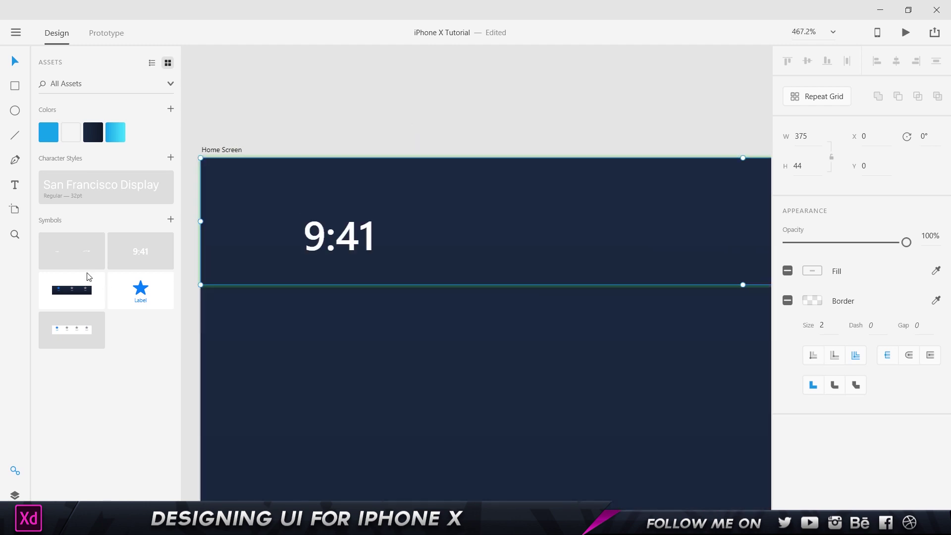
Delete all five symbols from the document assets, and check the status bar's placement on the Home Screen artboard
left_click(147, 245, "shift")
left_click(72, 291, "shift")
left_click(75, 325, "shift")
left_click(127, 305, "shift")
right_click(131, 286)
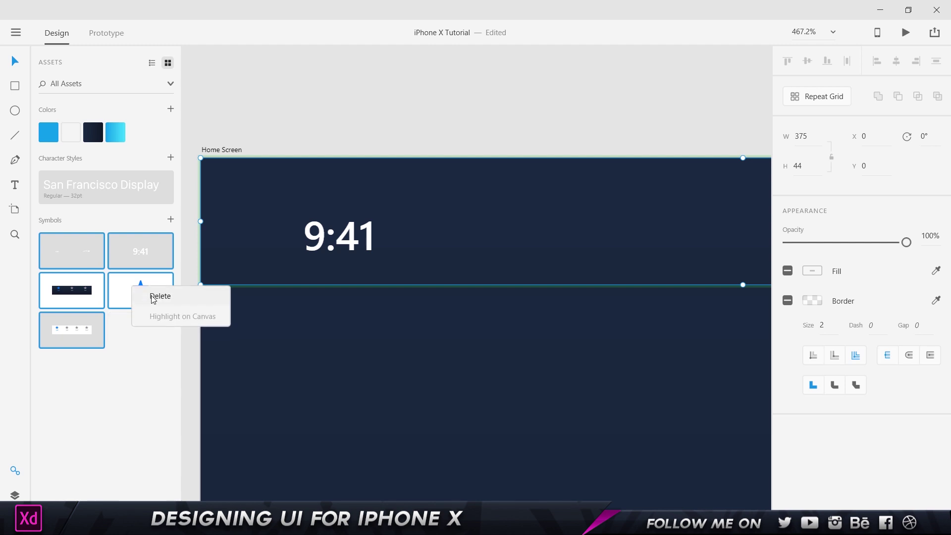
left_click(155, 293)
left_click(186, 281)
left_click(322, 238)
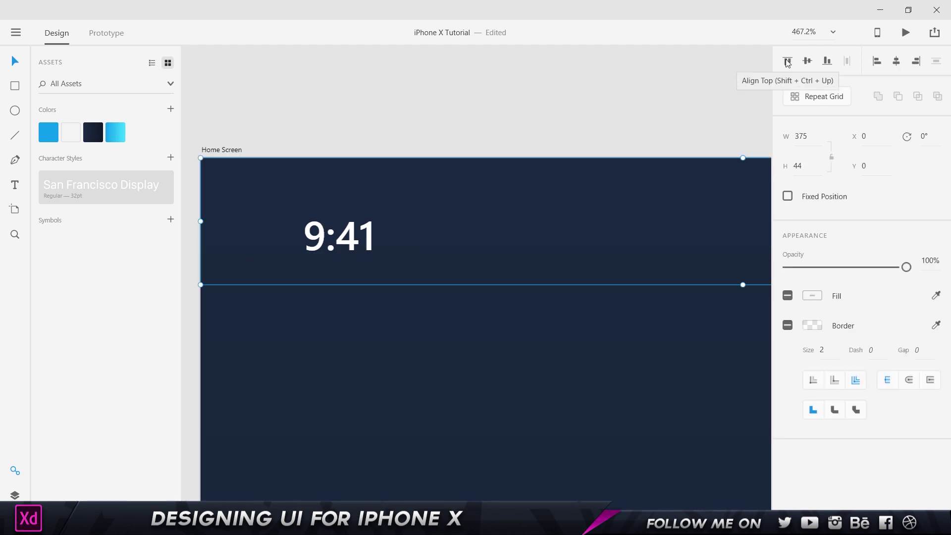
left_click(623, 114)
Copy the iPhone X notch and rounded-corner overlay from the UI elements file, and paste it into the iPhone X Tutorial document
scroll(390, 158, "down", 4)
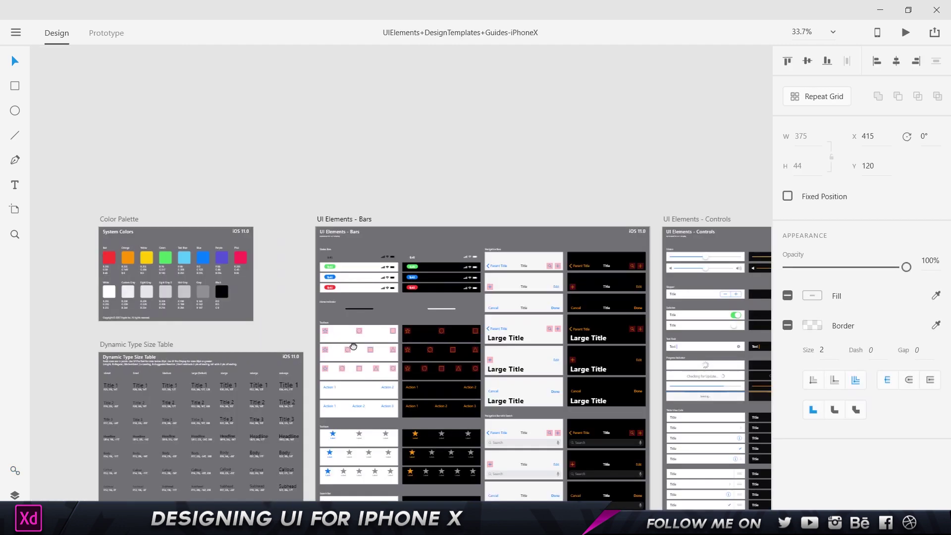
scroll(370, 322, "down", 10)
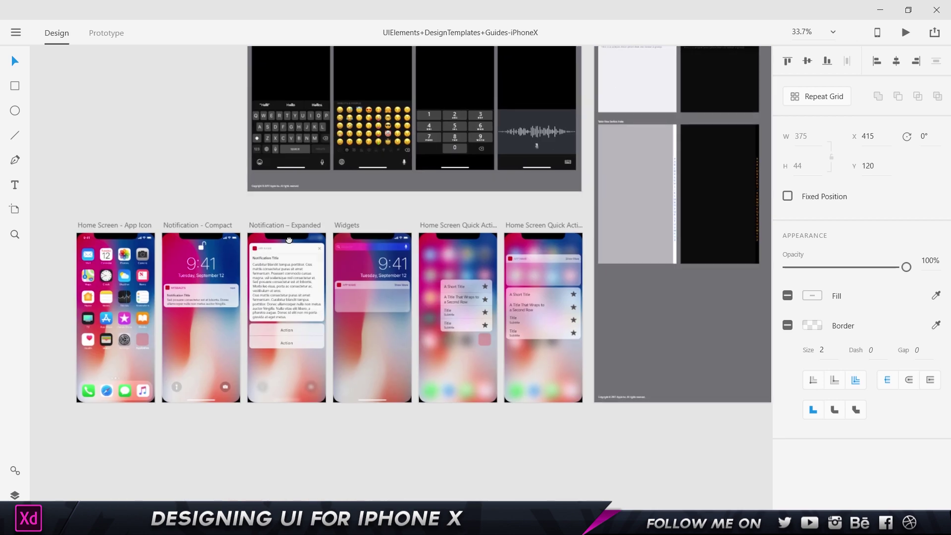
left_click_drag(289, 239, 496, 171)
scroll(344, 175, "up", 5)
left_click(496, 169)
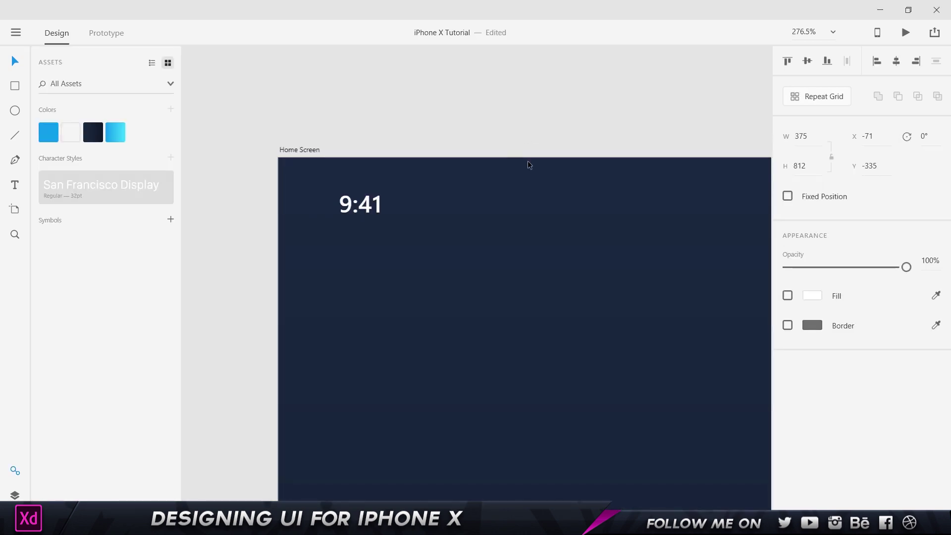
Centre the notch overlay vertically and horizontally on the Home Screen artboard
scroll(527, 160, "down", 5)
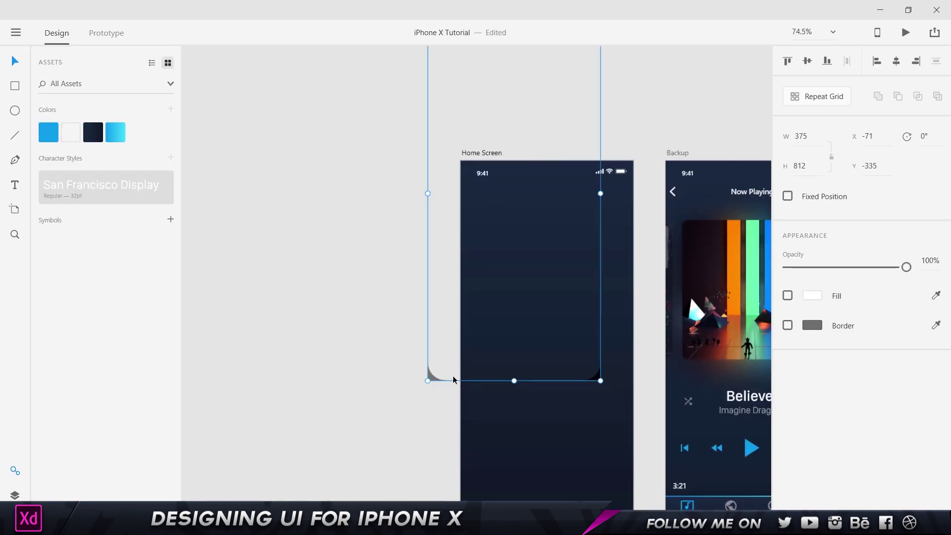
left_click(808, 61)
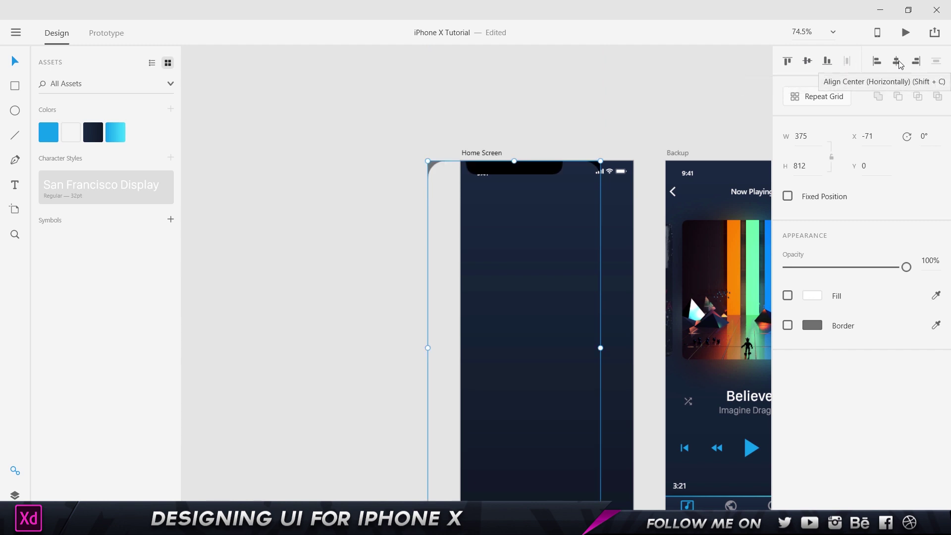
left_click(897, 61)
left_click(616, 96)
Draw a narrow vertical rectangle about 8 by 46 on the pasteboard, just outside the Home Screen artboard's upper-left corner
scroll(600, 183, "up", 3)
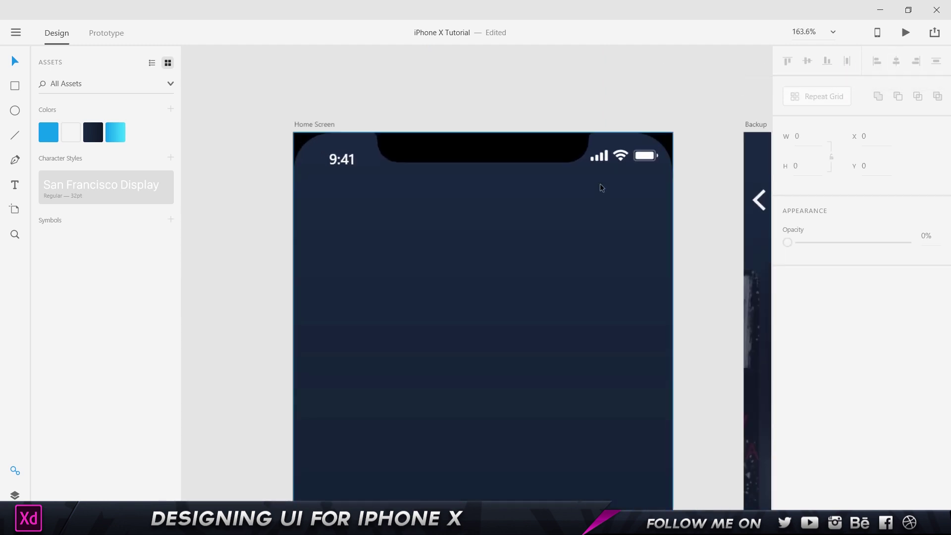
scroll(468, 90, "up", 1)
left_click_drag(468, 91, 504, 88)
left_click(15, 496)
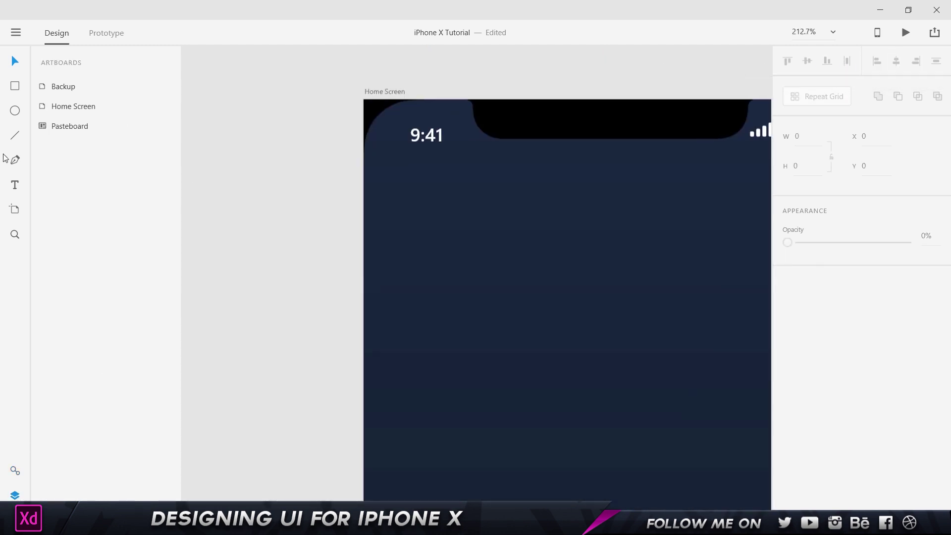
left_click(15, 86)
left_click_drag(321, 100, 332, 160)
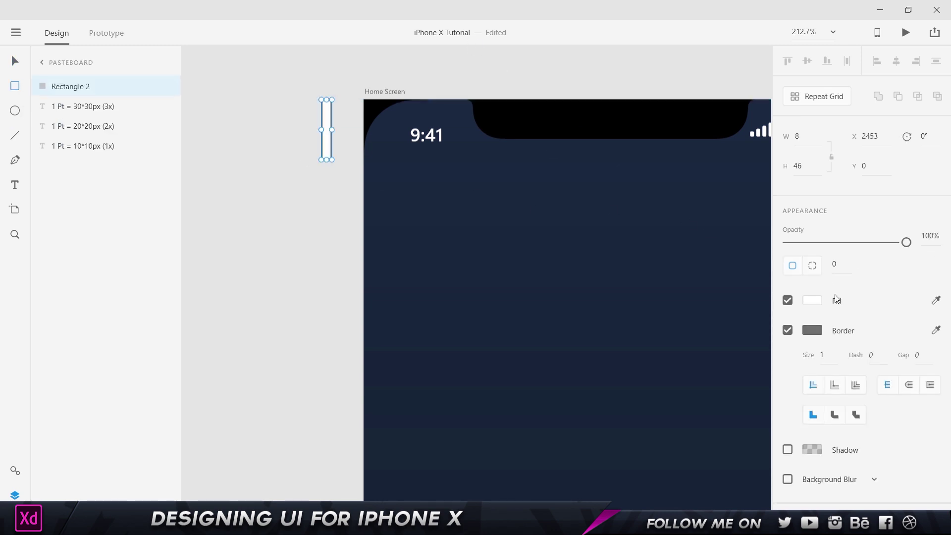
Remove the narrow rectangle's border and change its fill to bright green
left_click(787, 330)
left_click(812, 300)
type("ff0000")
key("Return")
left_click_drag(749, 303, 748, 282)
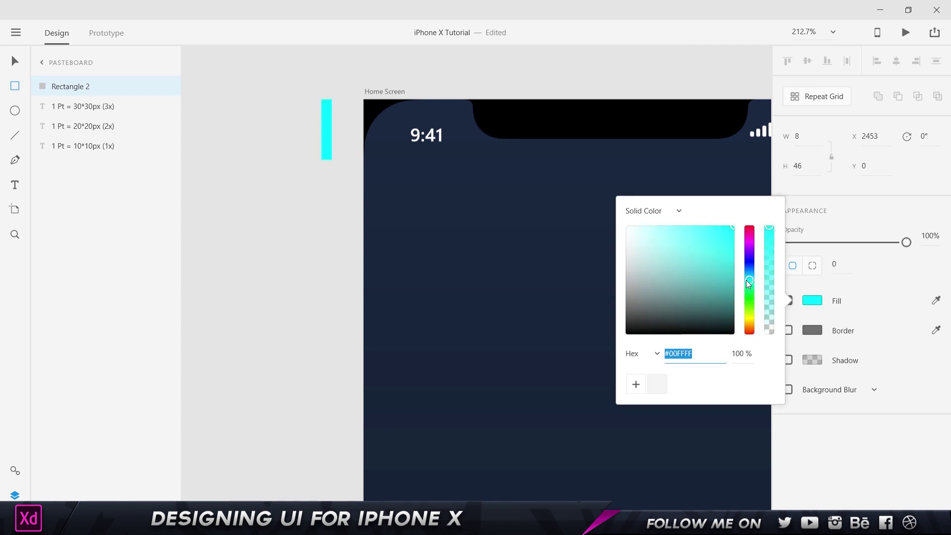
left_click(744, 295)
left_click(212, 250)
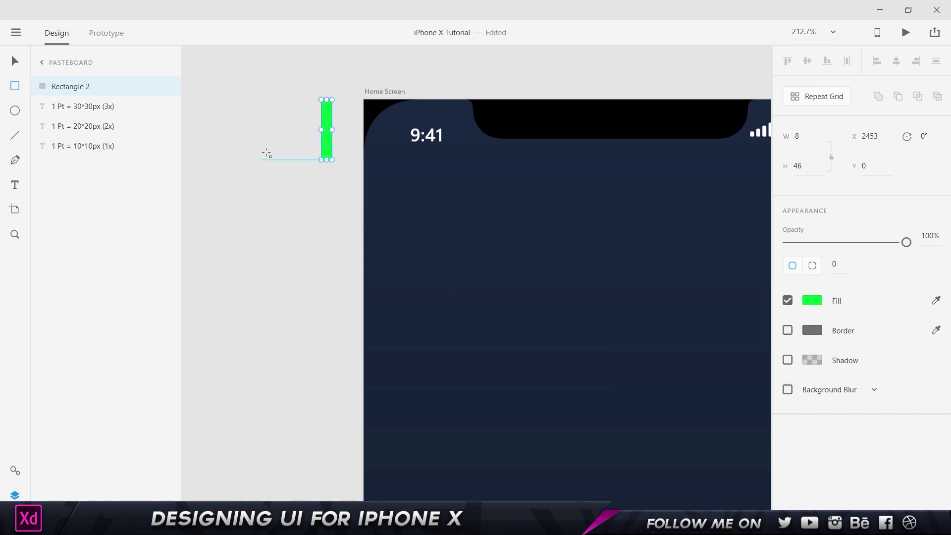
Set the green rectangle's height to 44 and move it closer to the Home Screen artboard, to X 2465
left_click(806, 167)
key("Return")
mouse_move(323, 106)
left_mouse_down()
mouse_move(385, 109)
mouse_move(339, 104)
left_mouse_up()
scroll(473, 191, "down", 4)
left_click_drag(512, 169, 469, 156)
scroll(490, 171, "right", 5)
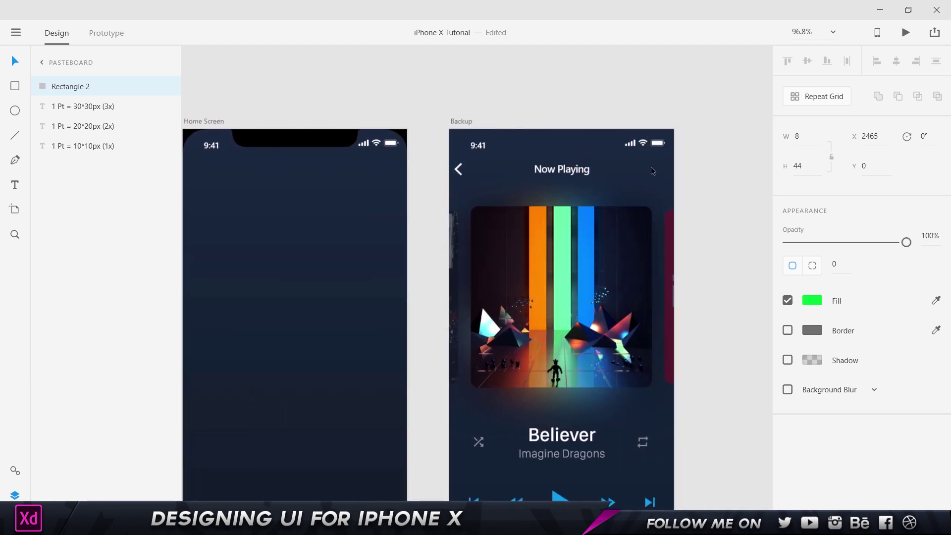
Switch to the browser and review the article's status bar, navigation bar and transparent navigation bar dimensions for iPhone X
key("alt+Tab")
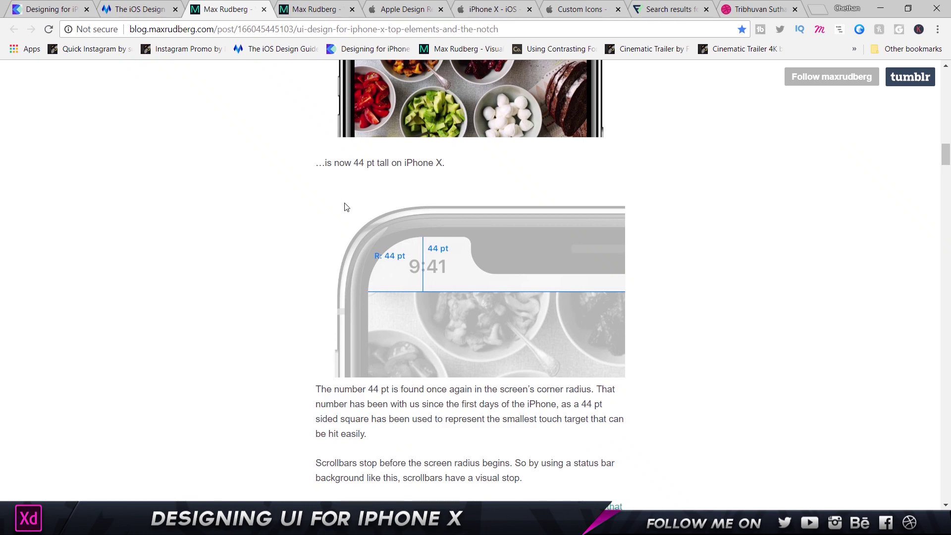
scroll(403, 293, "down", 2)
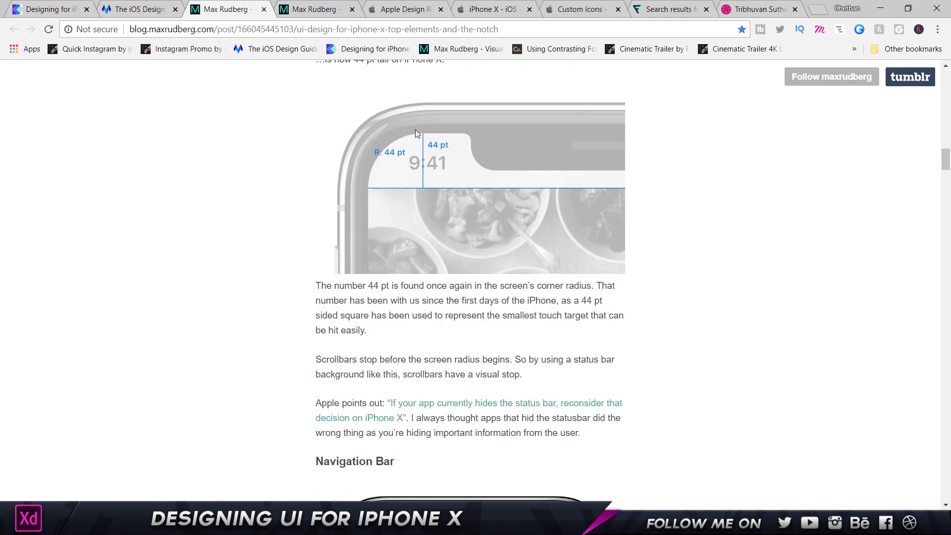
scroll(416, 188, "down", 6)
scroll(404, 233, "down", 6)
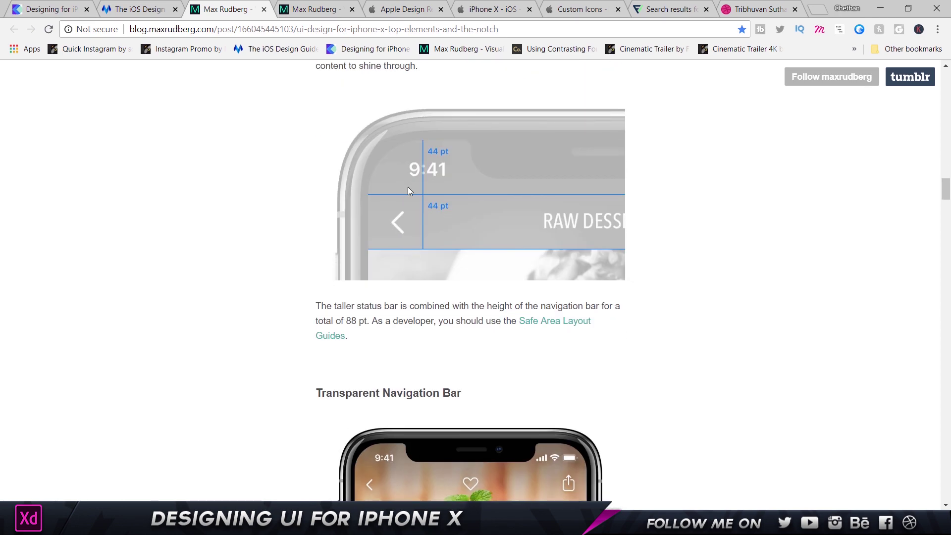
scroll(435, 254, "down", 4)
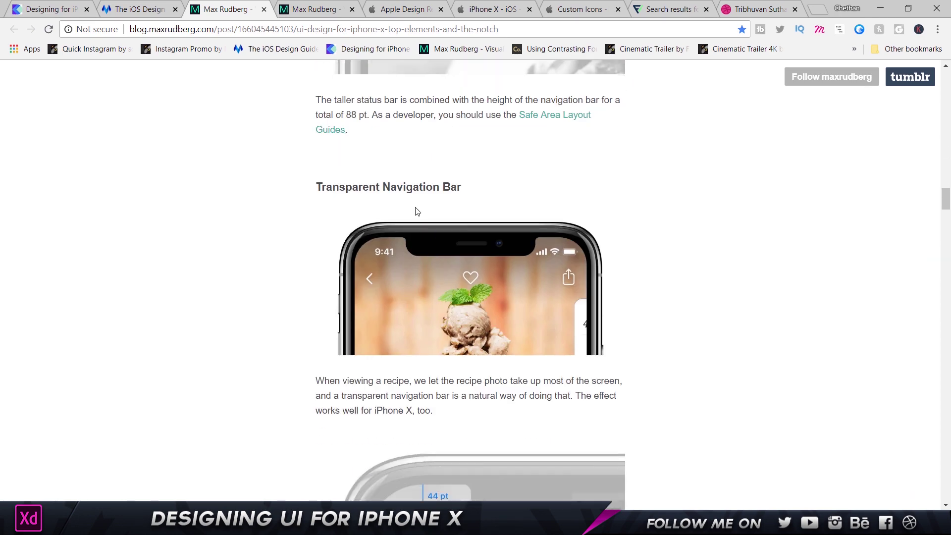
scroll(417, 209, "down", 4)
scroll(420, 198, "up", 2)
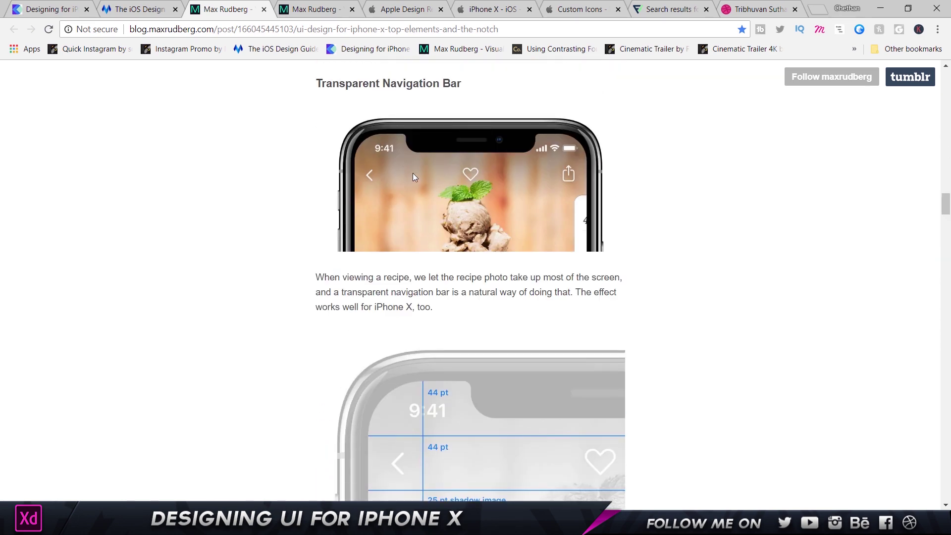
scroll(421, 178, "down", 2)
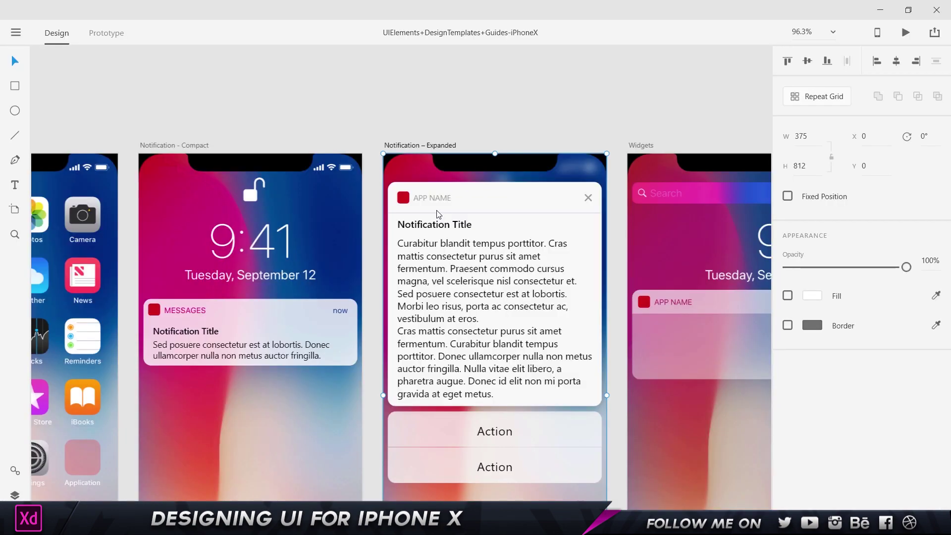
In the UI elements file, find the light navigation bar with Parent Title, inspect its height and copy it
scroll(438, 214, "down", 5)
scroll(350, 279, "up", 10)
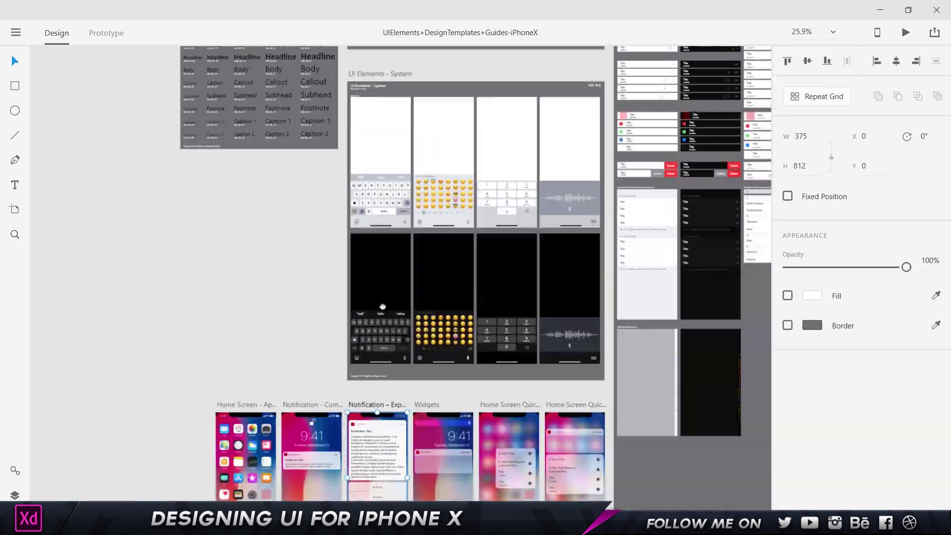
scroll(350, 279, "up", 5)
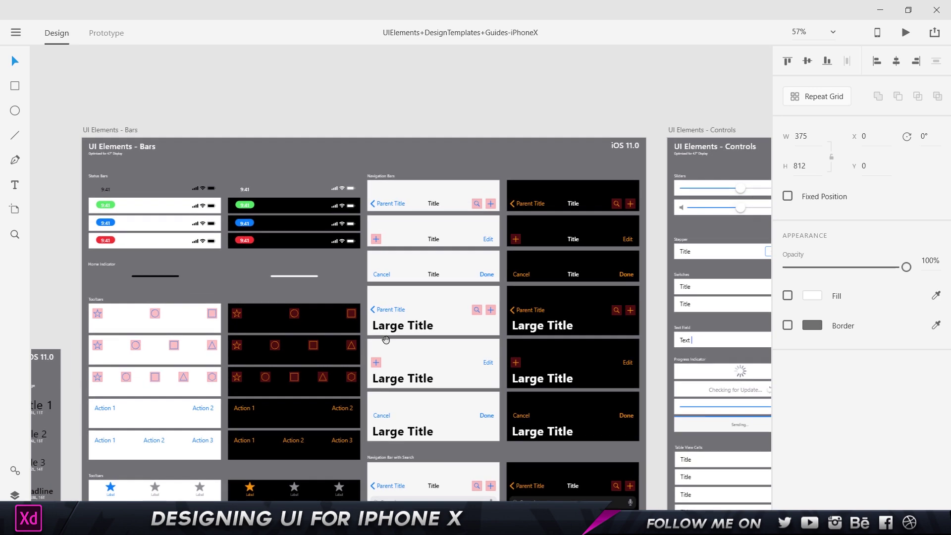
left_click(411, 231)
scroll(410, 231, "up", 3)
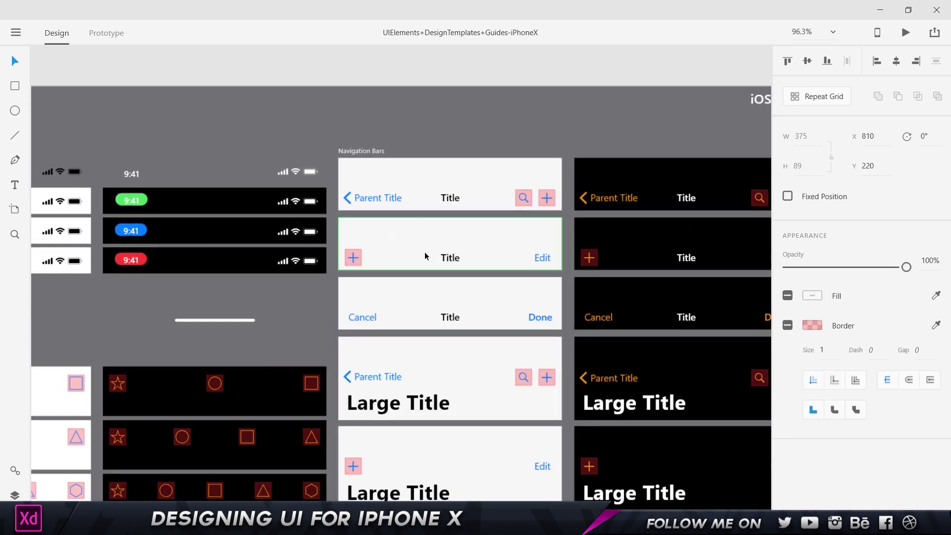
left_click(411, 179)
scroll(411, 178, "up", 3)
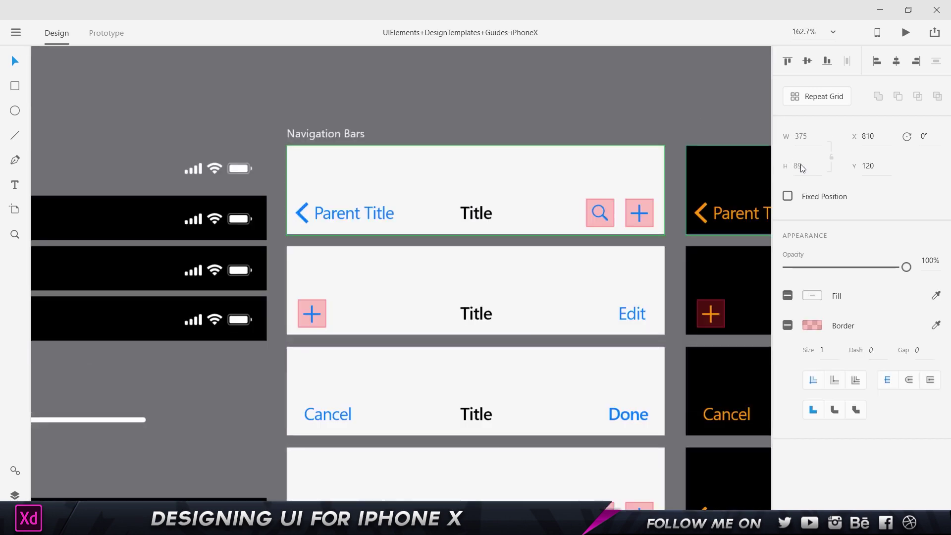
scroll(316, 241, "up", 1)
scroll(317, 241, "up", 5)
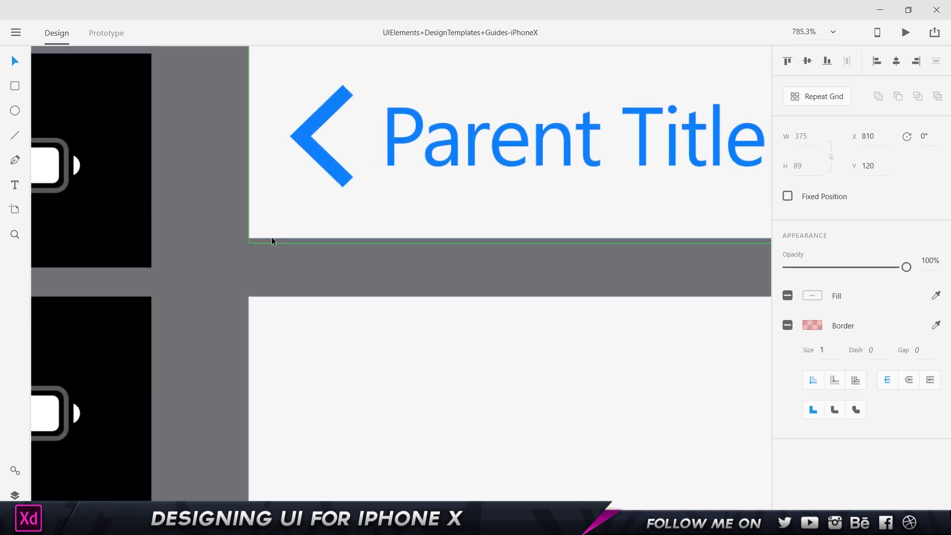
scroll(358, 221, "down", 6)
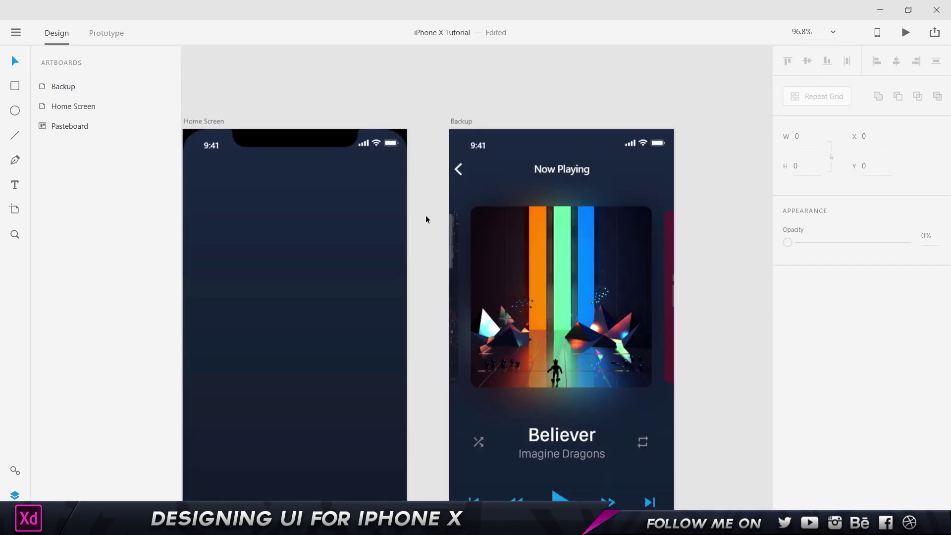
Paste the navigation bar into the iPhone X Tutorial document and move it to the empty pasteboard beside the Home Screen artboard
key("ctrl+v")
left_click(382, 188)
left_click_drag(431, 110, 679, 109)
left_click_drag(717, 269, 278, 169)
scroll(347, 248, "left", 5)
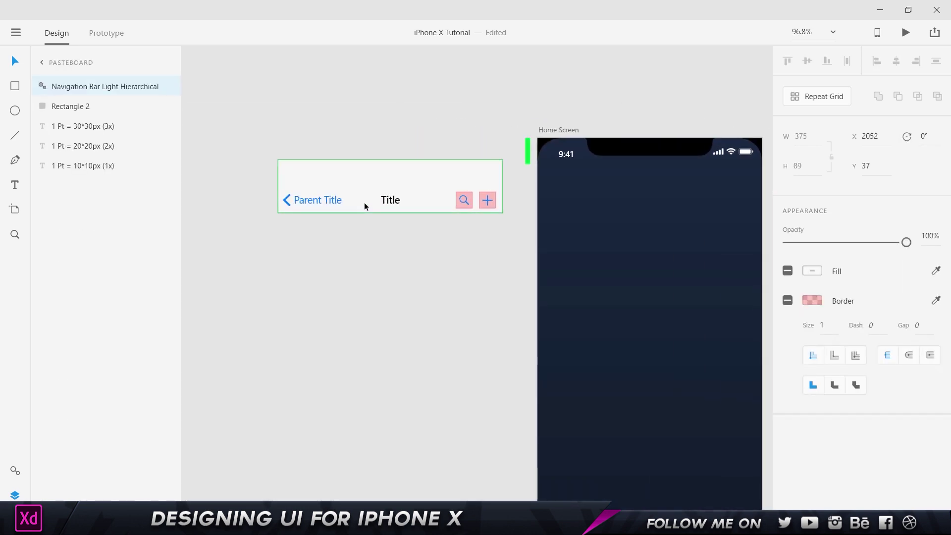
Delete all the symbols that came with the pasted navigation bar from the document assets
left_click(15, 470)
left_click(140, 291, "shift")
right_click(131, 250)
left_click(166, 258)
left_click(233, 247)
left_click(423, 179)
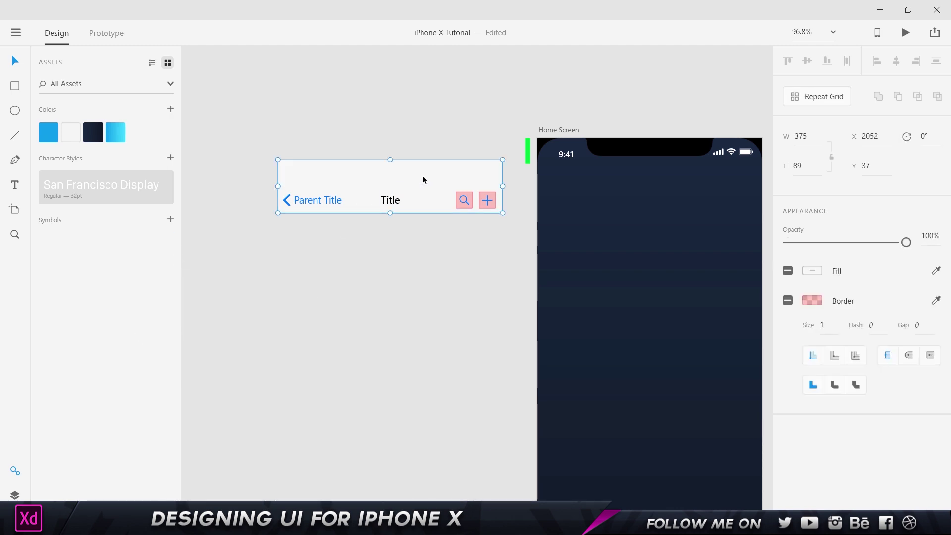
Move the navigation bar onto the Home Screen artboard, directly below the status bar at X 0 and Y 44
left_click(417, 248)
left_click(358, 177)
left_click_drag(429, 190, 708, 224)
left_click_drag(617, 126, 376, 152)
left_click_drag(476, 225, 465, 203)
scroll(286, 196, "up", 5)
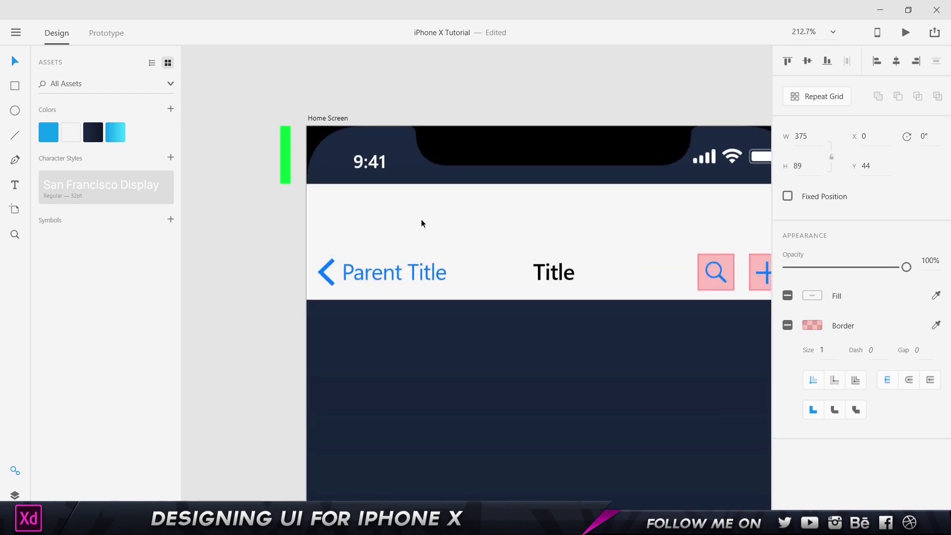
Move the navigation bar up to Y 0 and send it behind the status bar and notch overlay
key("Up")
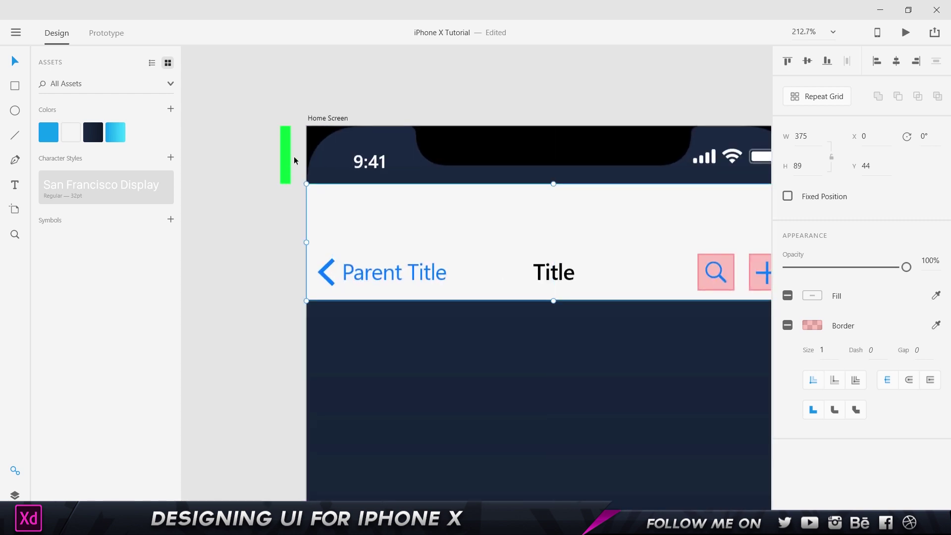
left_click(289, 158)
left_click_drag(486, 243, 480, 187)
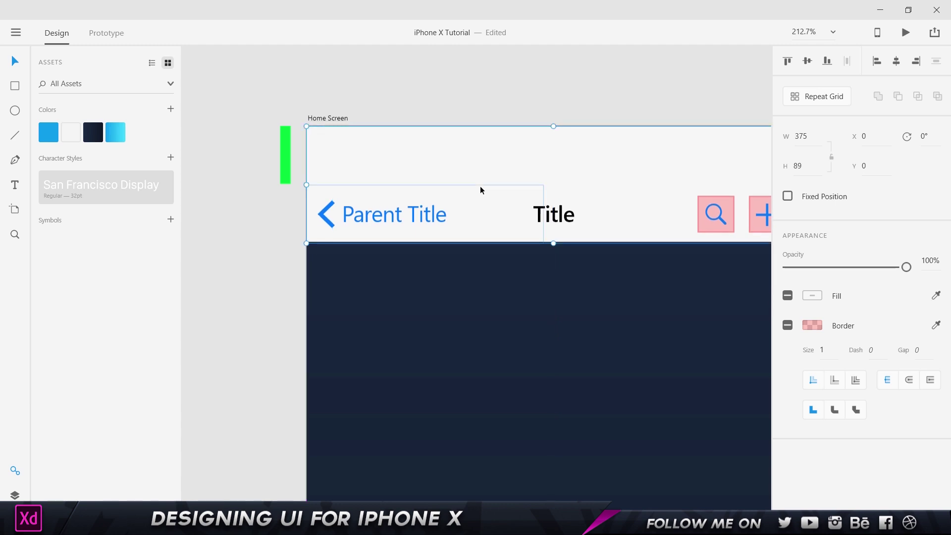
key("ctrl+shift+[")
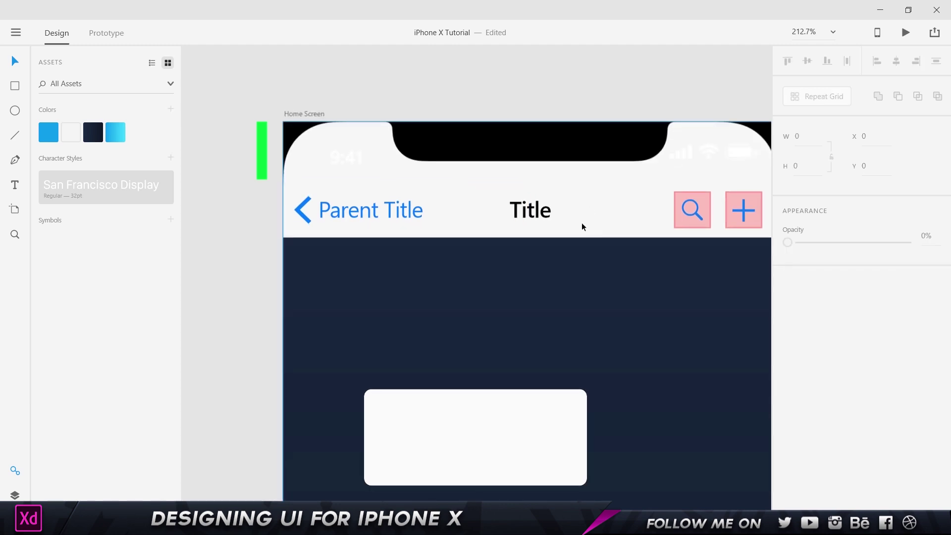
Delete the notch and rounded-corner overlay from the Home Screen artboard
left_click(582, 222)
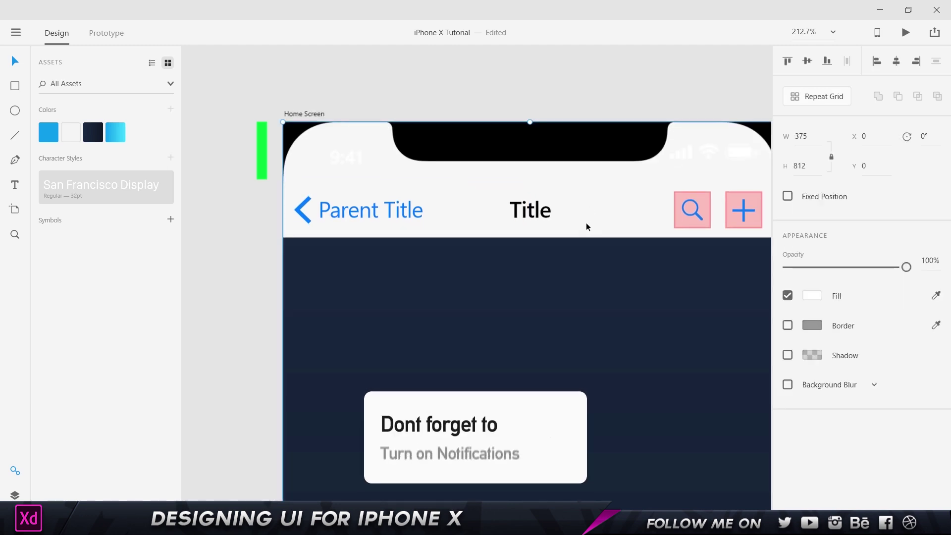
left_click_drag(581, 222, 537, 284)
key("ctrl+z")
scroll(552, 260, "down", 5)
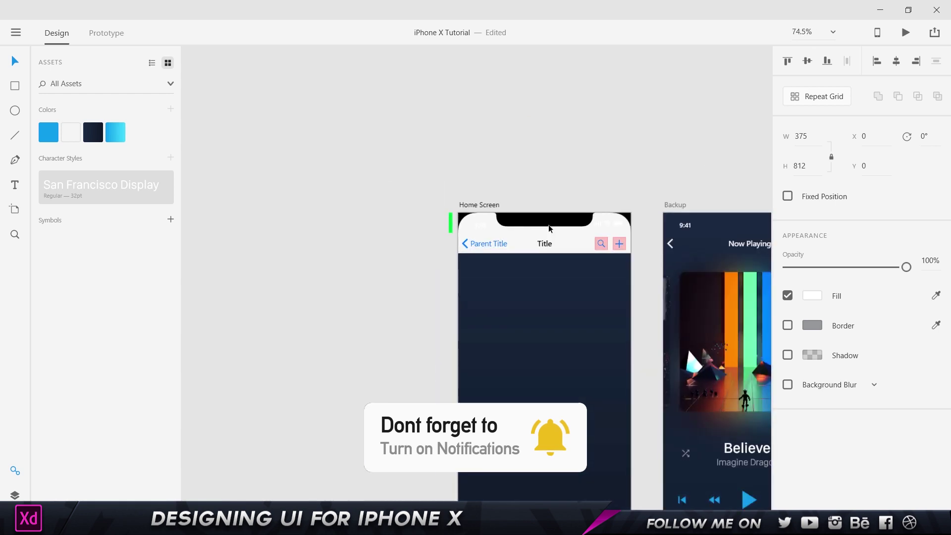
key("Delete")
scroll(549, 224, "up", 5)
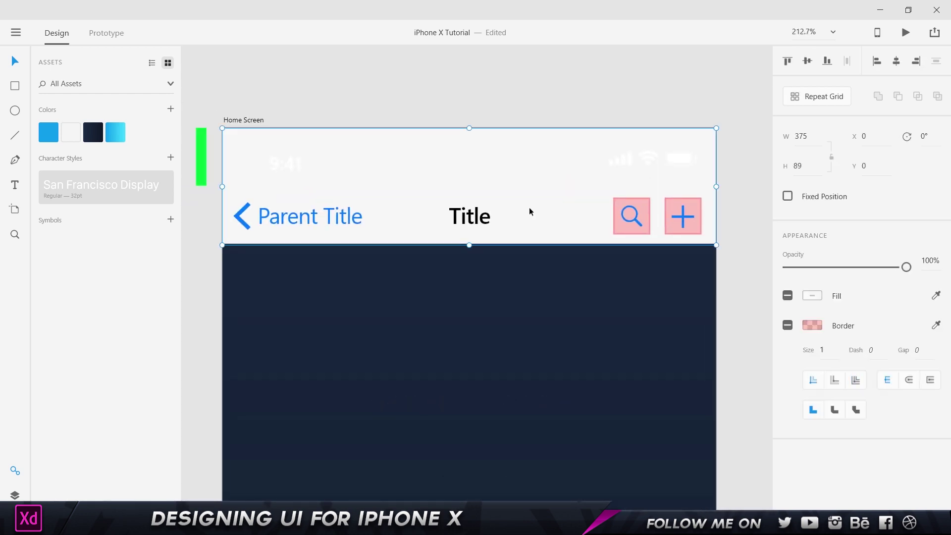
Ungroup the navigation bar down to its separate elements and remove its white background
key("ctrl+shift+g")
key("ctrl+shift+g")
key("ctrl+shift+g")
key("ctrl+shift+g")
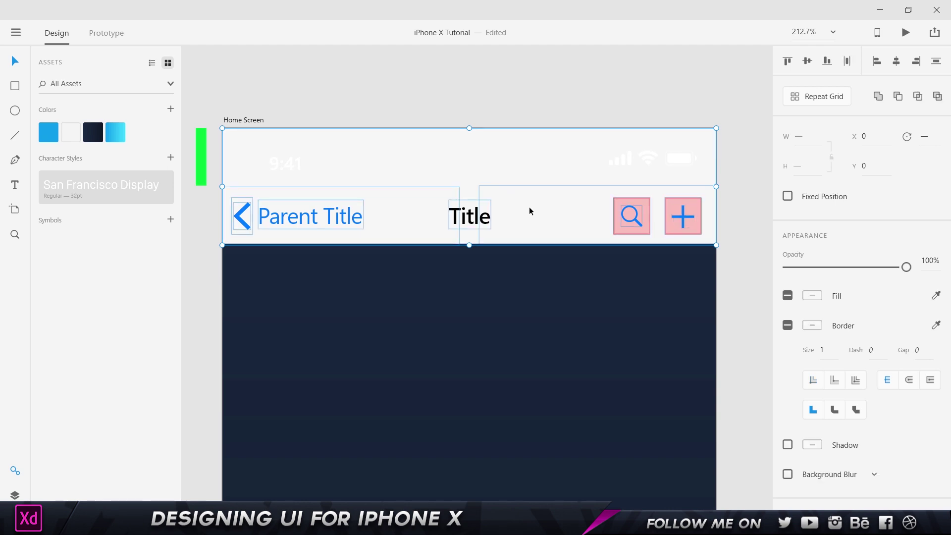
left_click(522, 179)
key("0")
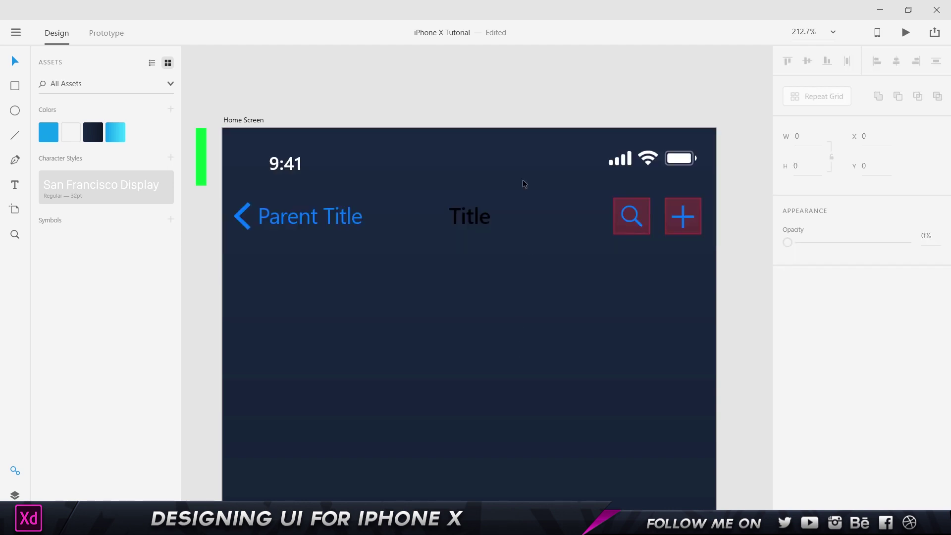
Delete the Parent Title text next to the back arrow
left_click(347, 223)
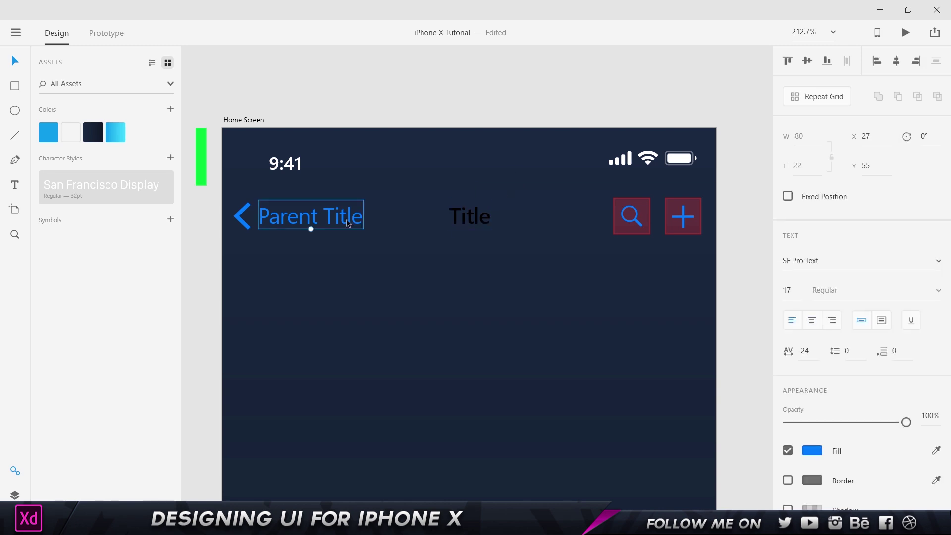
key("Delete")
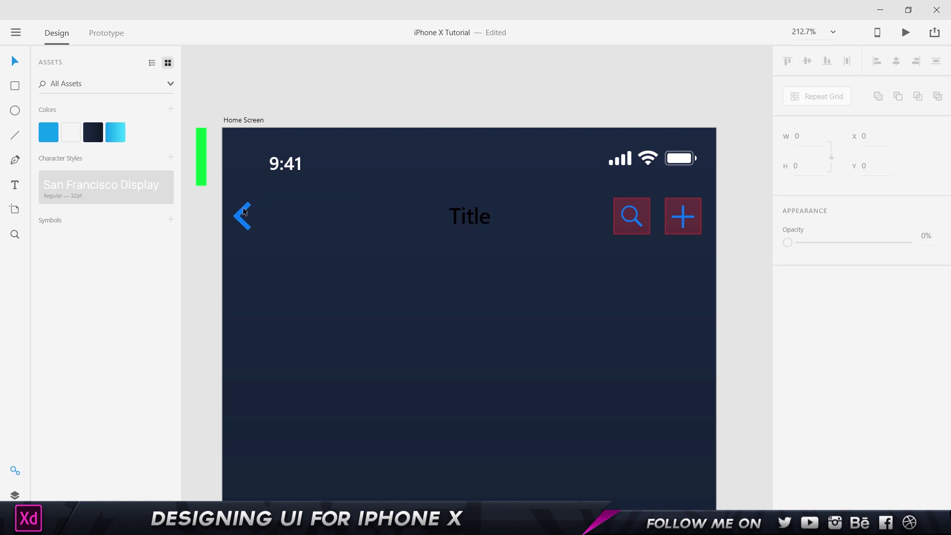
left_click(242, 211)
Delete the search and plus icons together with their red placeholder boxes from the navigation bar
left_click(643, 222)
key("Delete")
left_click(679, 218)
key("Delete")
left_click(687, 224)
key("Delete")
left_click(684, 217)
key("Delete")
left_click(632, 216)
key("Delete")
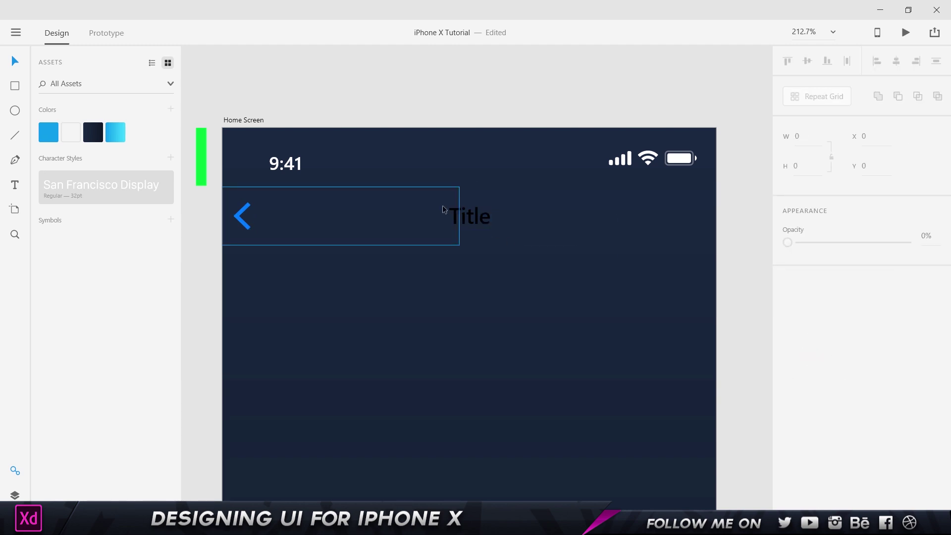
Delete the leftover invisible frame around the back arrow in the navigation bar
left_click_drag(421, 157, 378, 293)
left_click_drag(403, 263, 371, 221)
key("Delete")
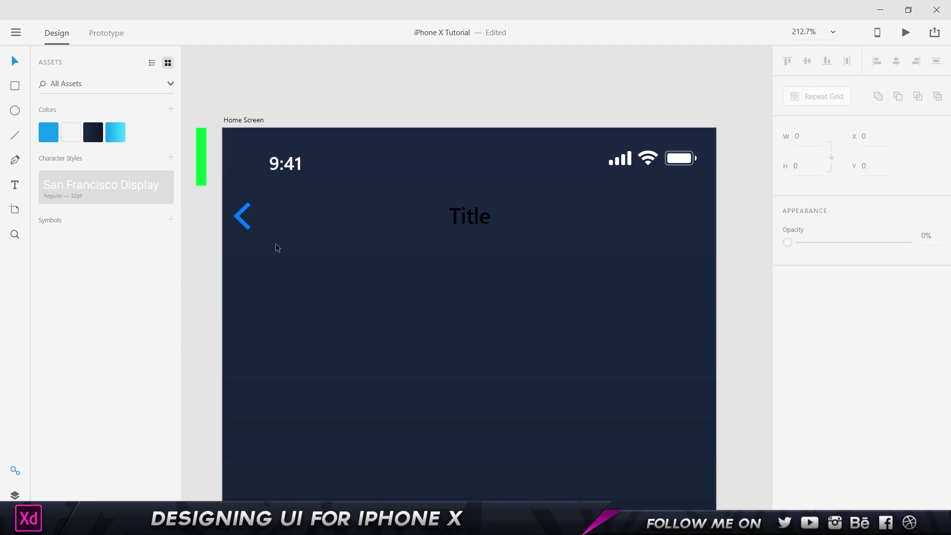
Replace the Title text in the navigation bar with "Now Playing"
left_click(452, 227)
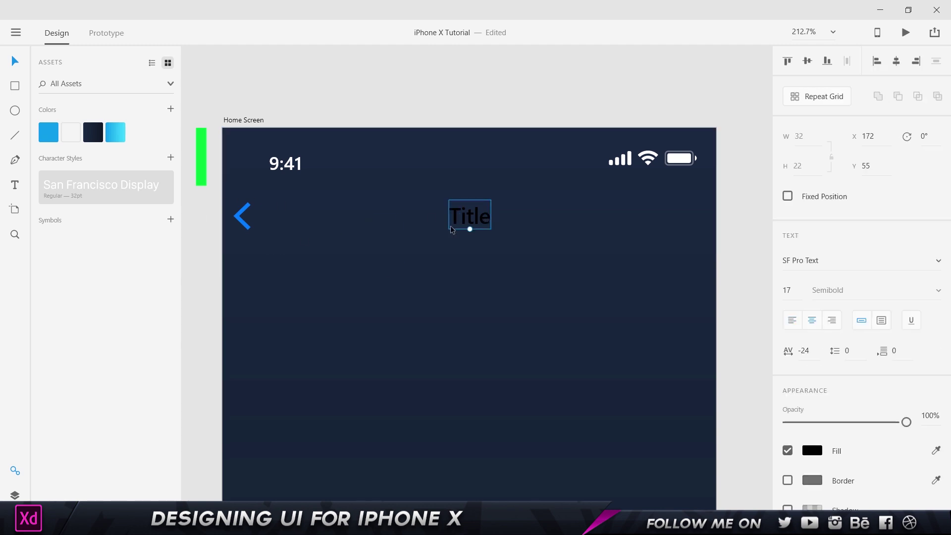
double_click(455, 227)
type("Now ")
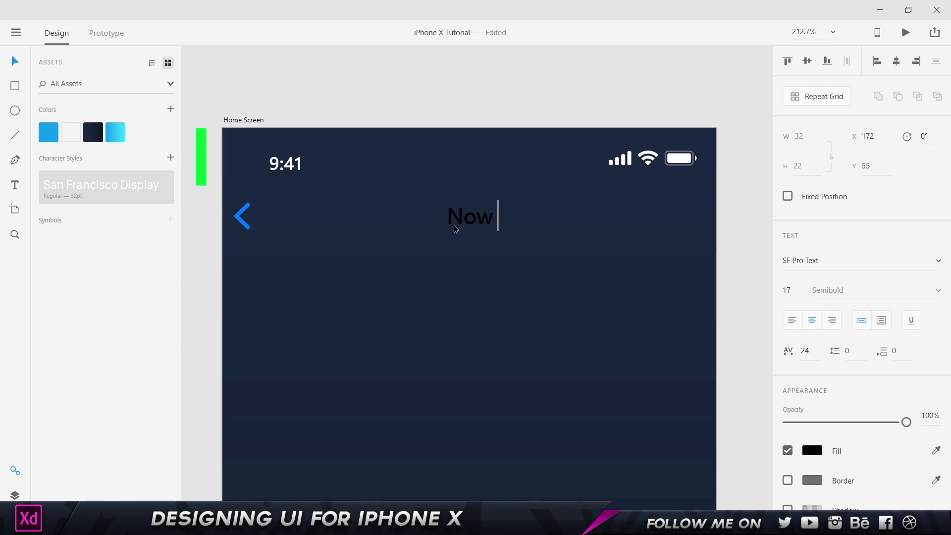
type("Playing")
key("Escape")
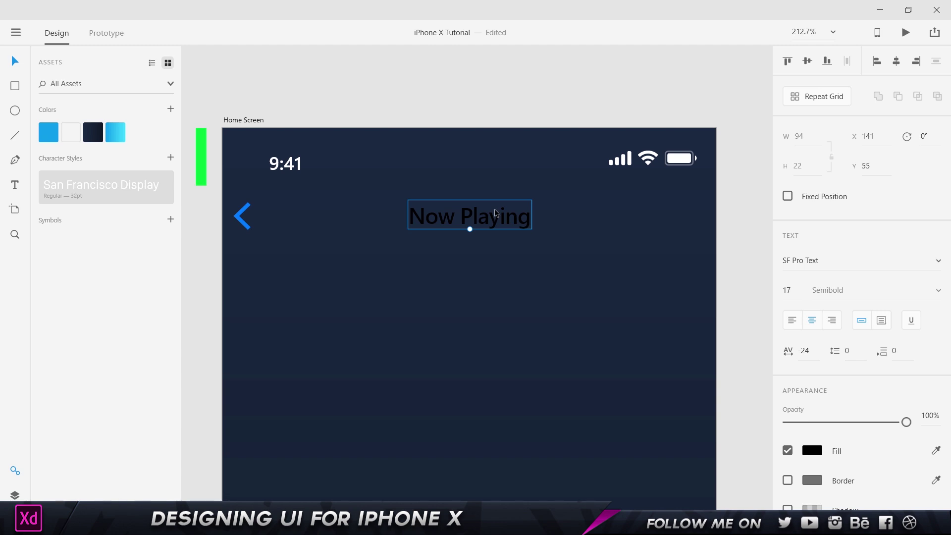
Switch to the browser, look over Apple's San Francisco fonts page, and return to the design
key("alt+Tab")
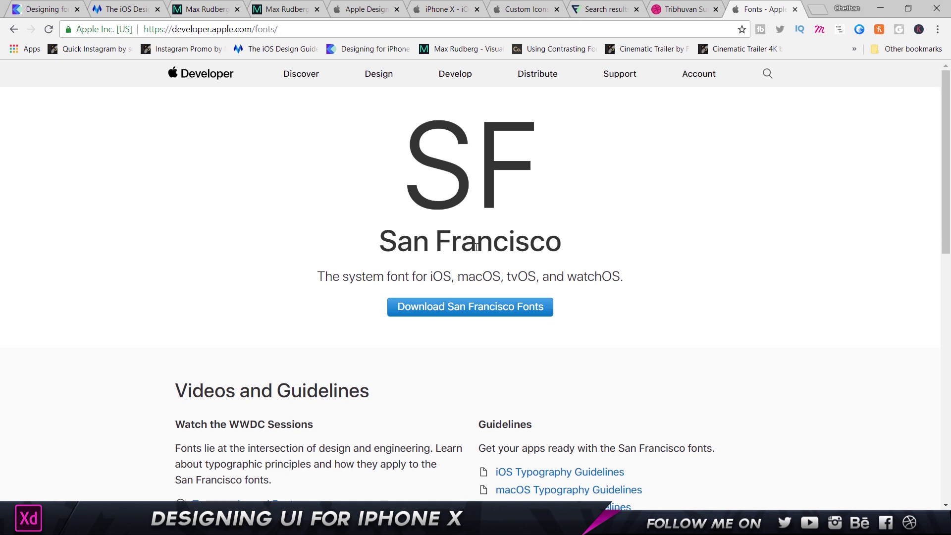
scroll(476, 247, "down", 2)
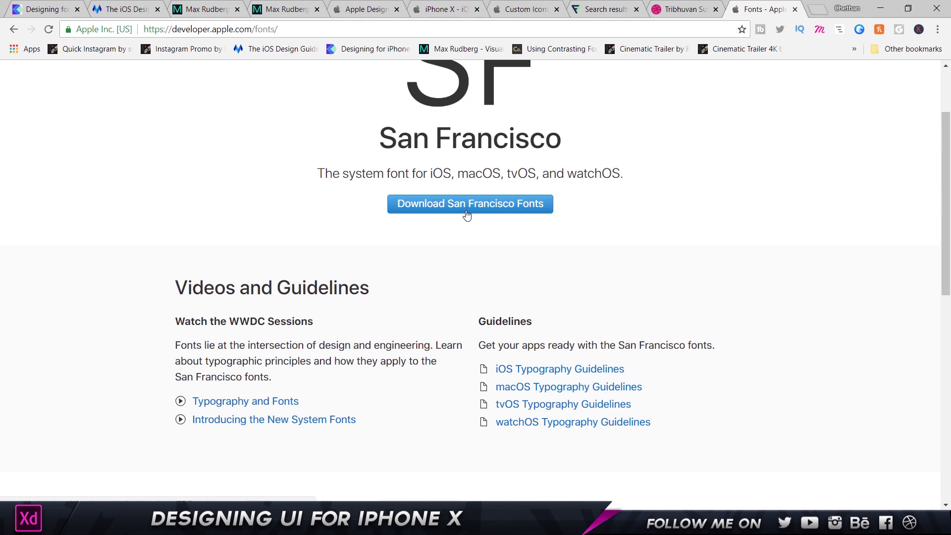
scroll(466, 215, "up", 2)
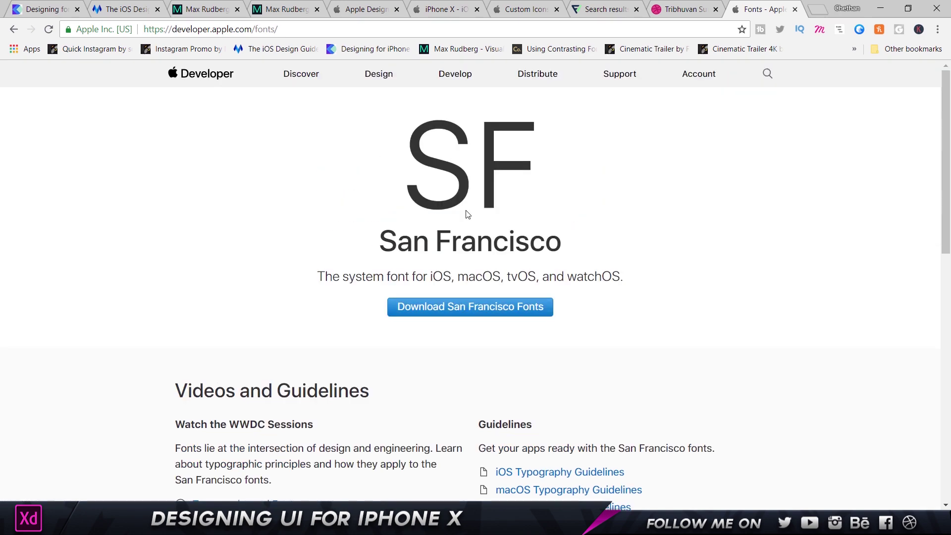
scroll(466, 214, "down", 6)
scroll(467, 214, "down", 2)
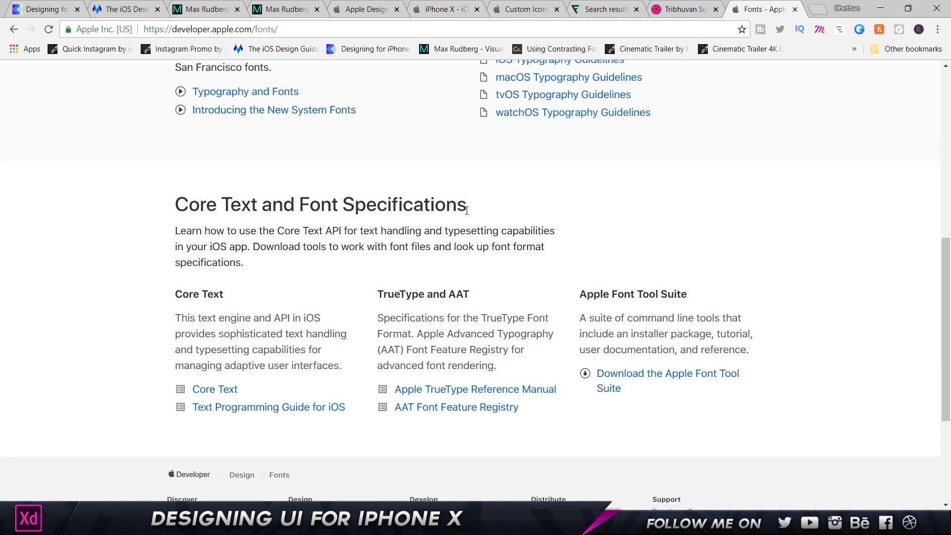
scroll(467, 215, "up", 8)
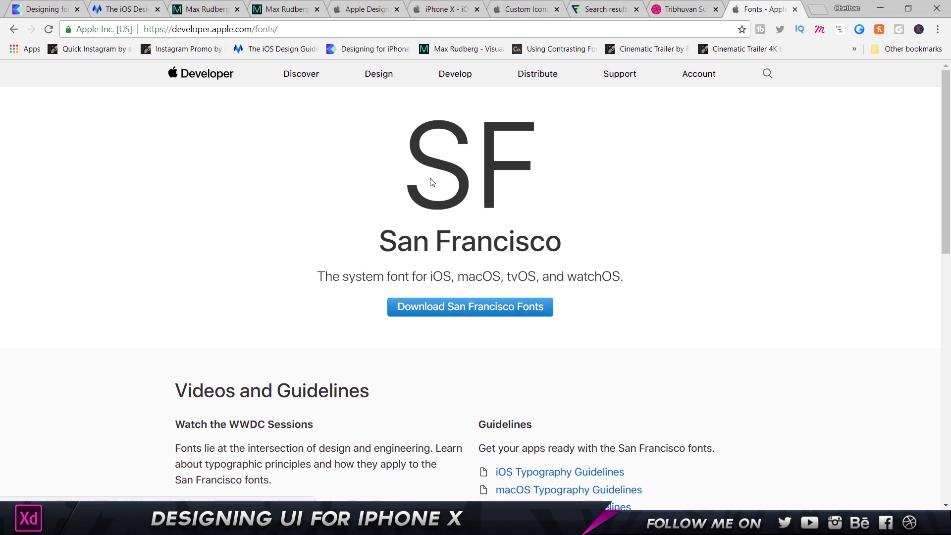
key("alt+Tab")
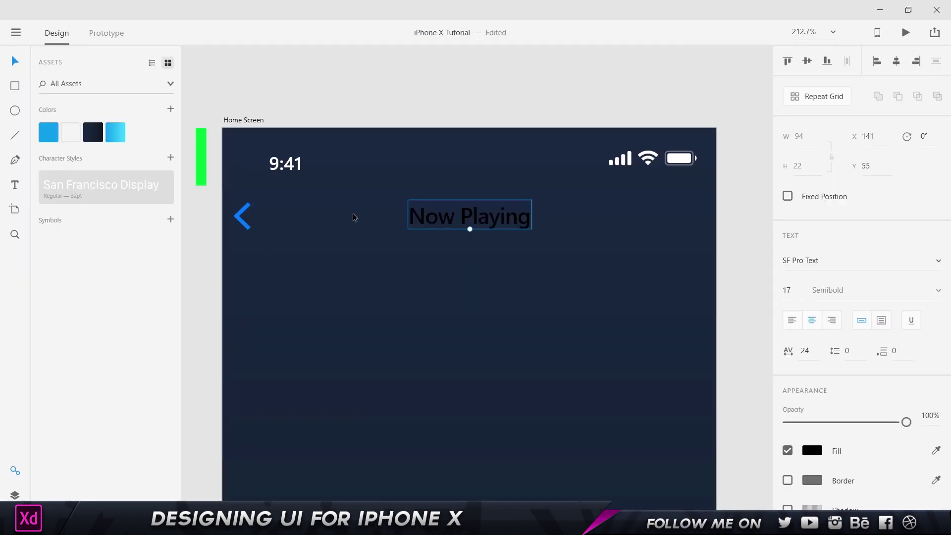
Colour the Now Playing title with the solid blue asset and duplicate the green spacer directly below the original at Y 44
left_click(49, 133)
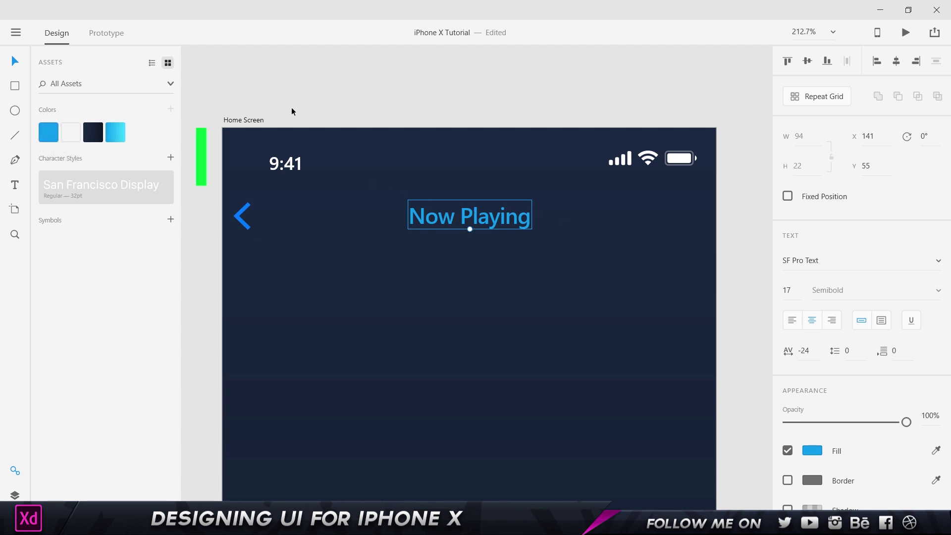
left_click_drag(285, 116, 400, 81)
left_click_drag(318, 134, 322, 188)
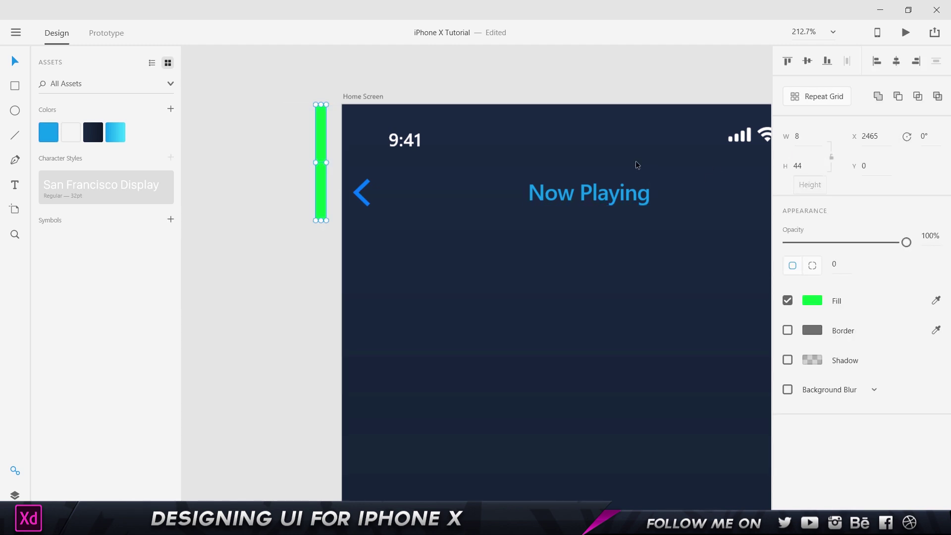
left_click(271, 188)
left_click(323, 208)
left_click_drag(364, 204, 404, 200)
key("ctrl+z")
Recolour both the back arrow and the Now Playing title with the #F5F5F5 asset colour
scroll(723, 193, "down", 3)
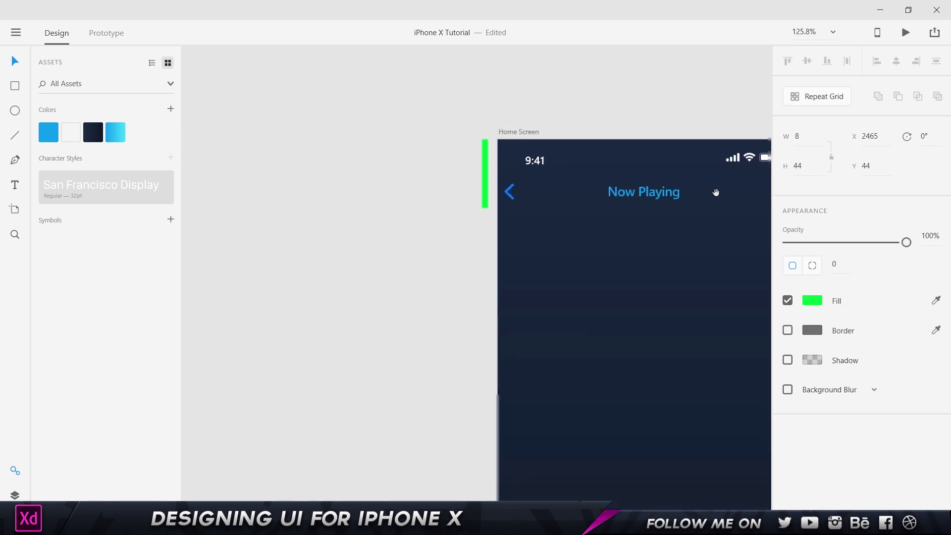
left_click_drag(716, 192, 377, 194)
left_click_drag(421, 219, 327, 264)
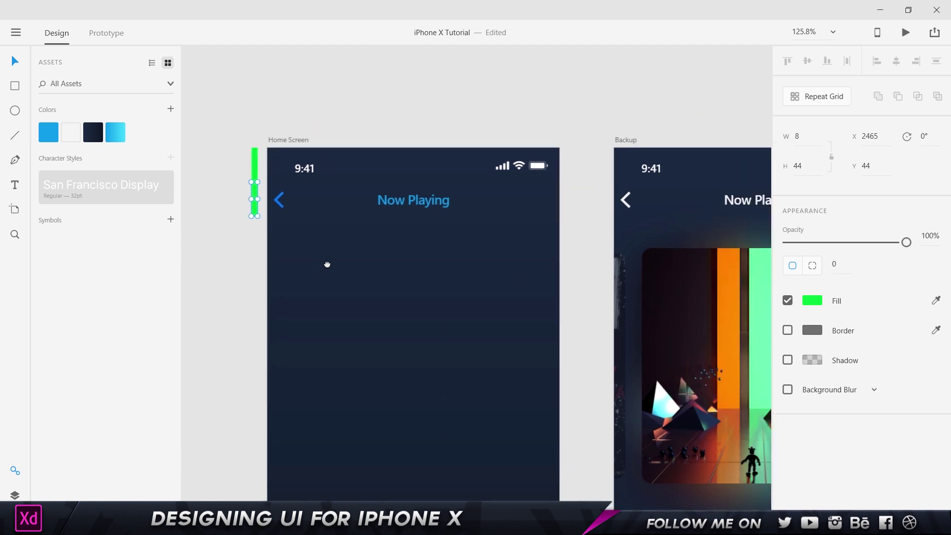
left_click_drag(509, 236, 274, 194)
left_click(73, 131)
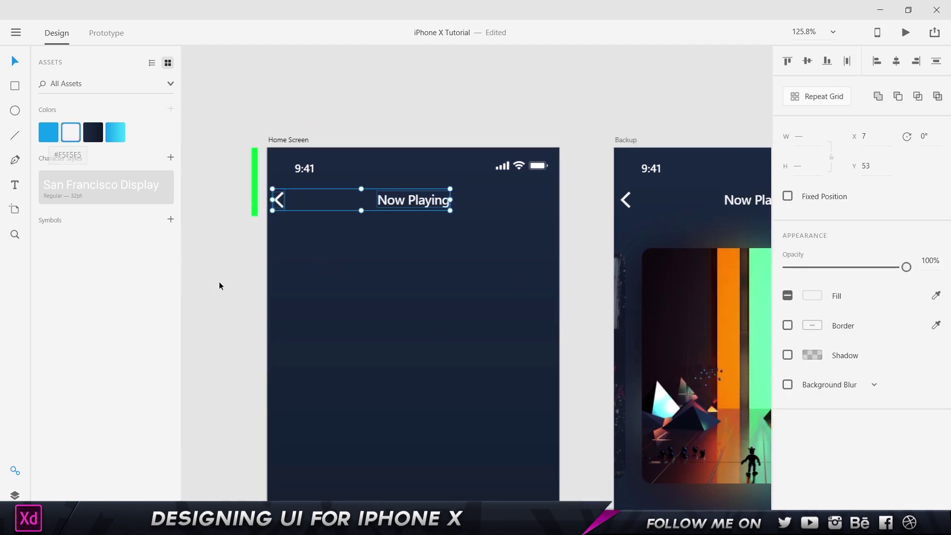
left_click(190, 256)
Examine the tab bar at the bottom of the Backup artboard and compare it with the empty Home Screen artboard
left_click_drag(561, 205, 476, 106)
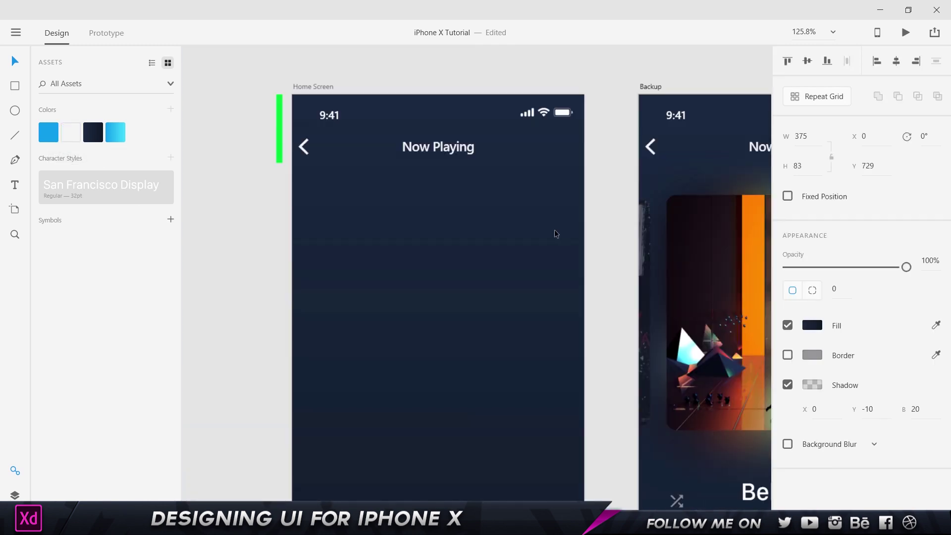
scroll(554, 232, "down", 5)
left_click_drag(557, 229, 305, 94)
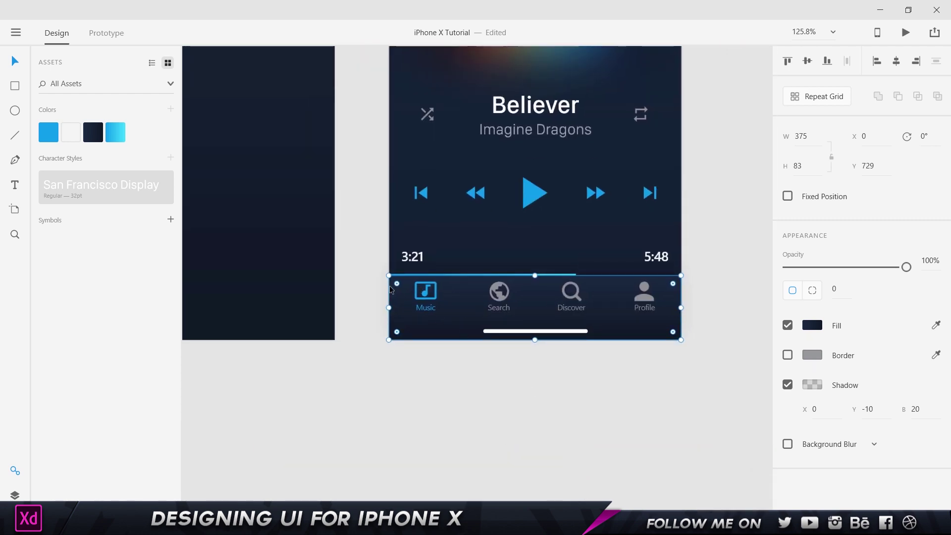
scroll(511, 339, "up", 2)
scroll(510, 338, "left", 5)
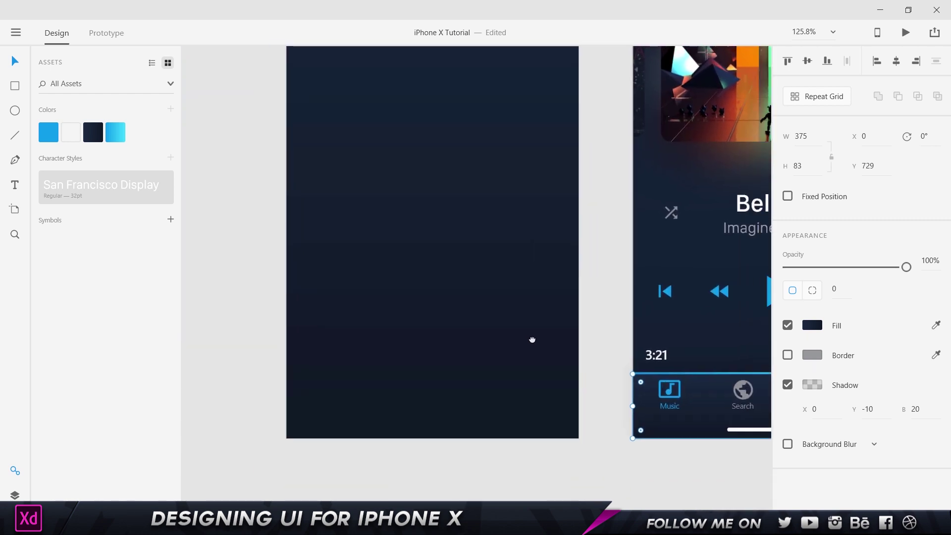
Switch to the browser and read the article's "Death of the Hamburger Menu" section about using a tab bar
key("alt+Tab")
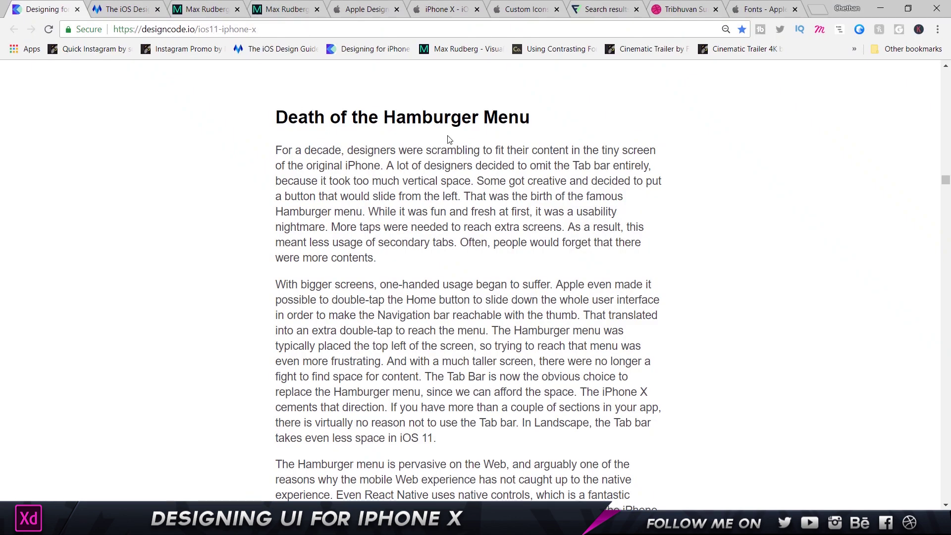
left_click_drag(274, 117, 543, 130)
scroll(498, 203, "down", 14)
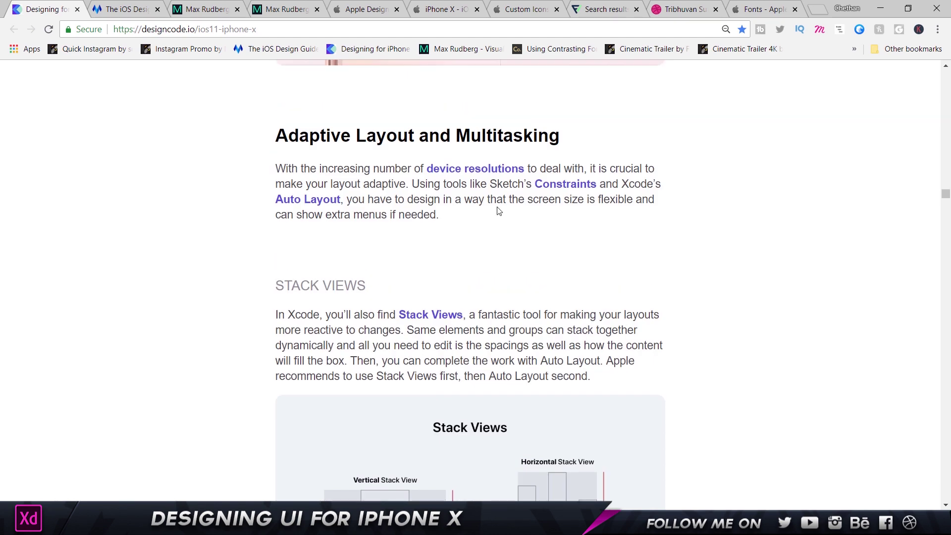
scroll(460, 203, "up", 6)
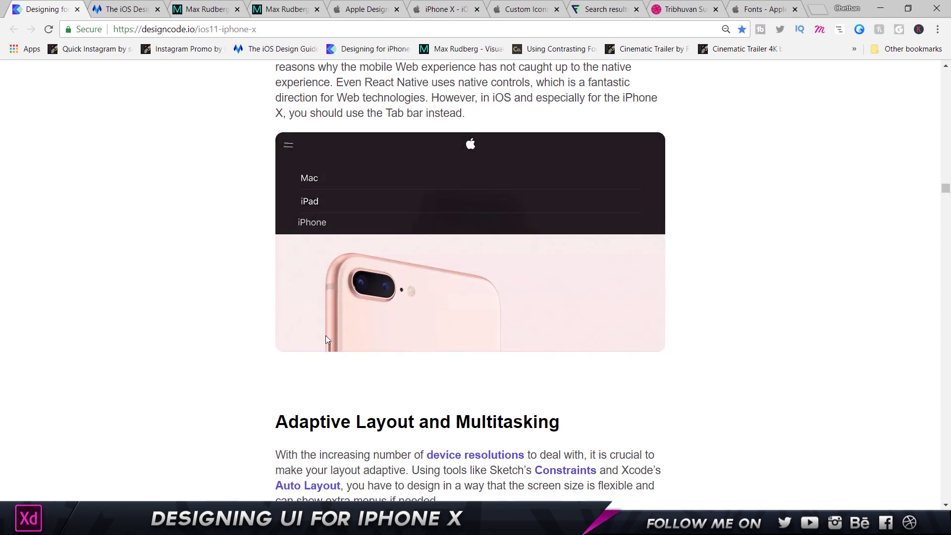
scroll(326, 340, "down", 4)
scroll(259, 268, "up", 6)
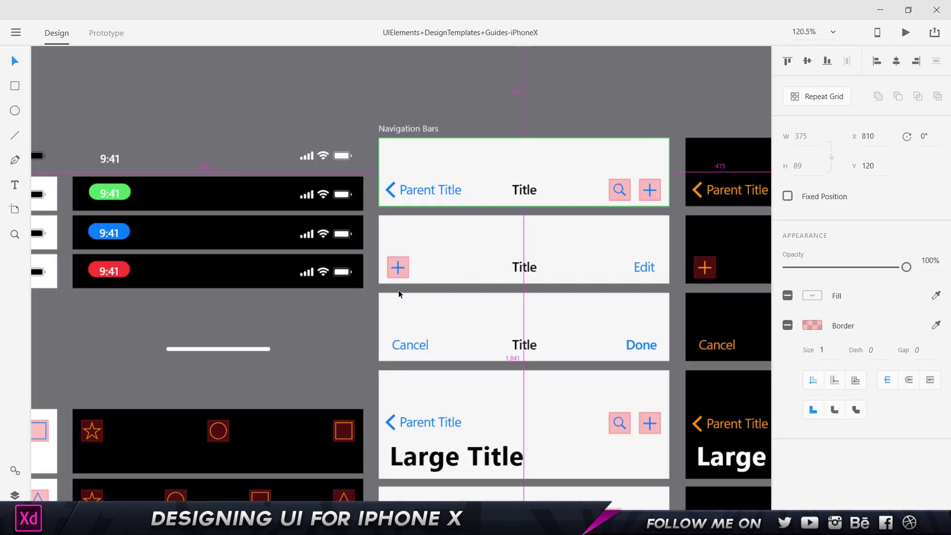
Look through the toolbar and tab bar samples on the UI kit's UI Elements - Bars artboard
scroll(398, 289, "down", 2)
left_click_drag(274, 307, 405, 90)
left_click_drag(351, 404, 337, 365)
scroll(295, 277, "up", 5)
scroll(323, 283, "down", 3)
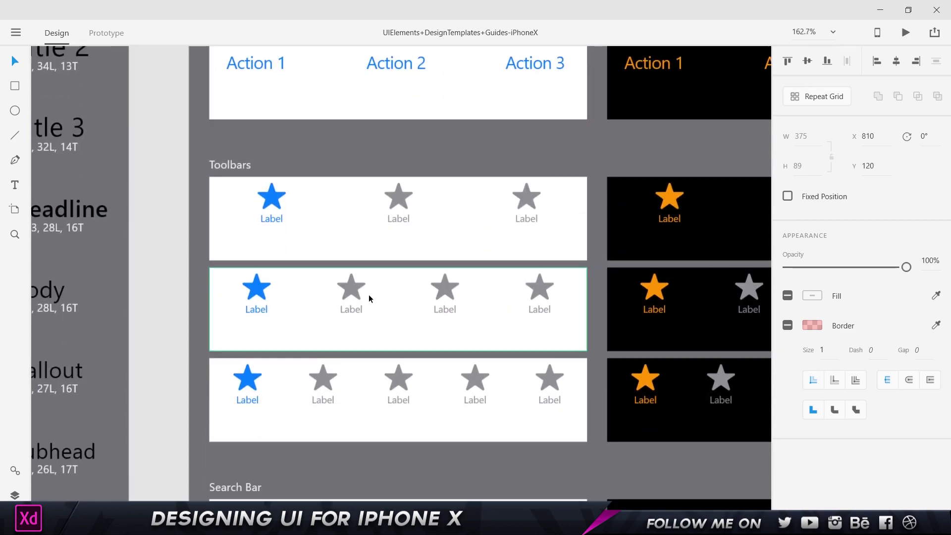
scroll(369, 294, "down", 3)
left_click_drag(604, 490, 505, 267)
scroll(394, 332, "down", 4)
mouse_move(389, 469)
left_mouse_down()
mouse_move(341, 263)
mouse_move(377, 476)
left_mouse_up()
scroll(311, 322, "up", 5)
scroll(347, 297, "up", 4)
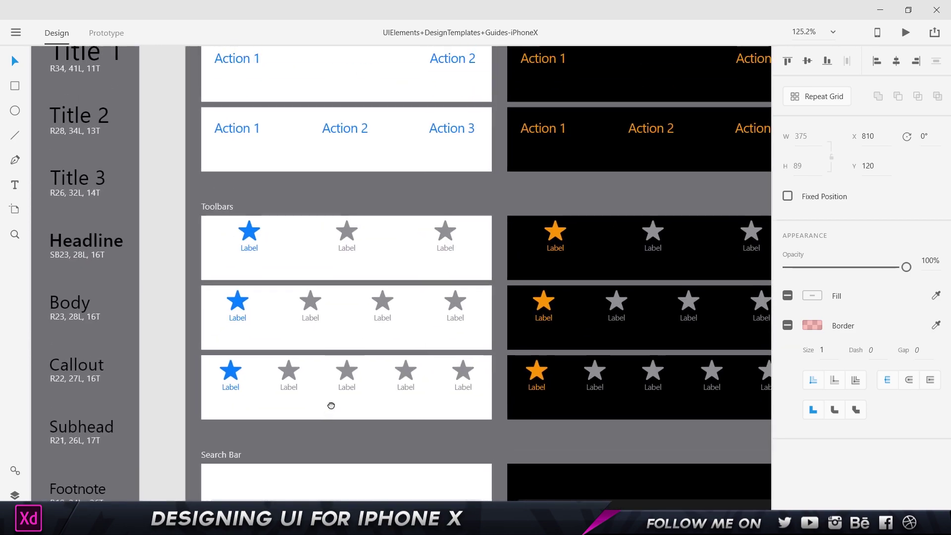
Copy the white four-item star tab bar from the UI kit and paste it into the iPhone X Tutorial document
left_click(293, 241)
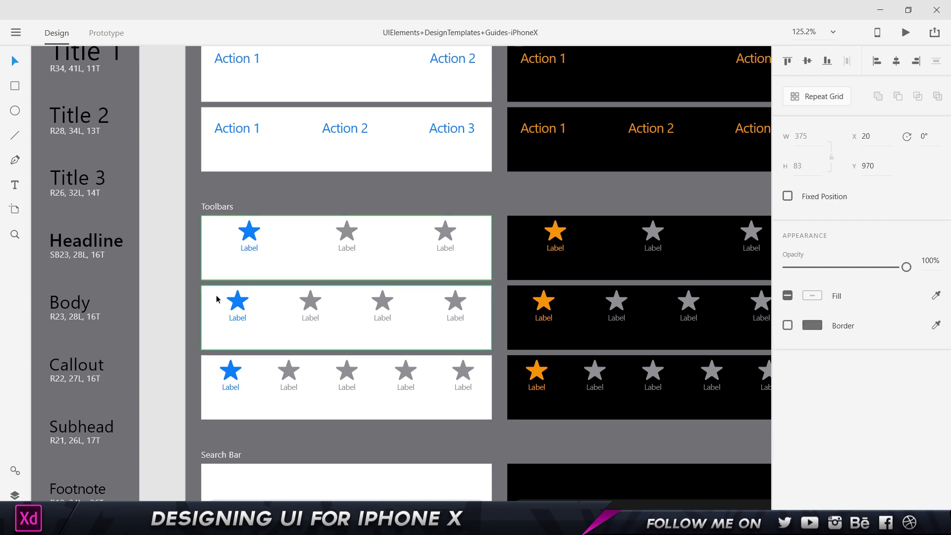
key("Escape")
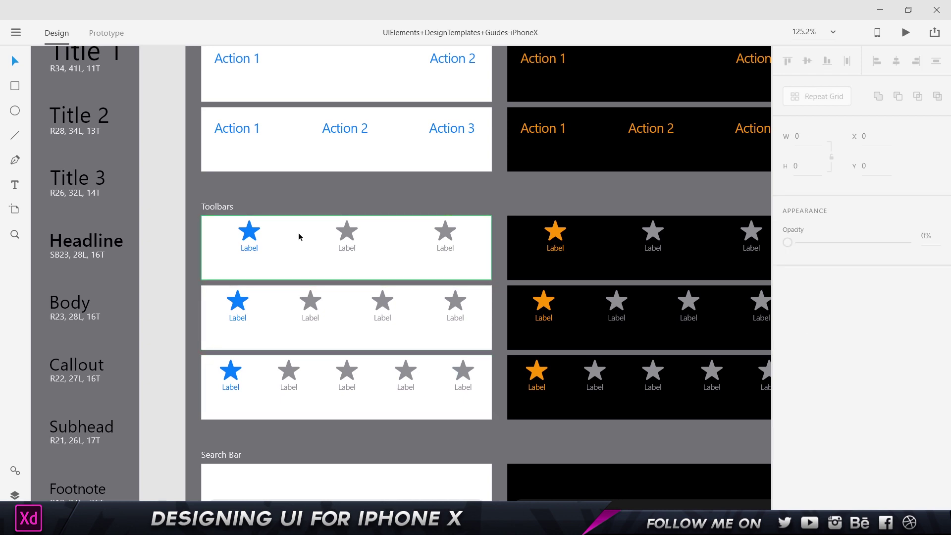
left_click(289, 333)
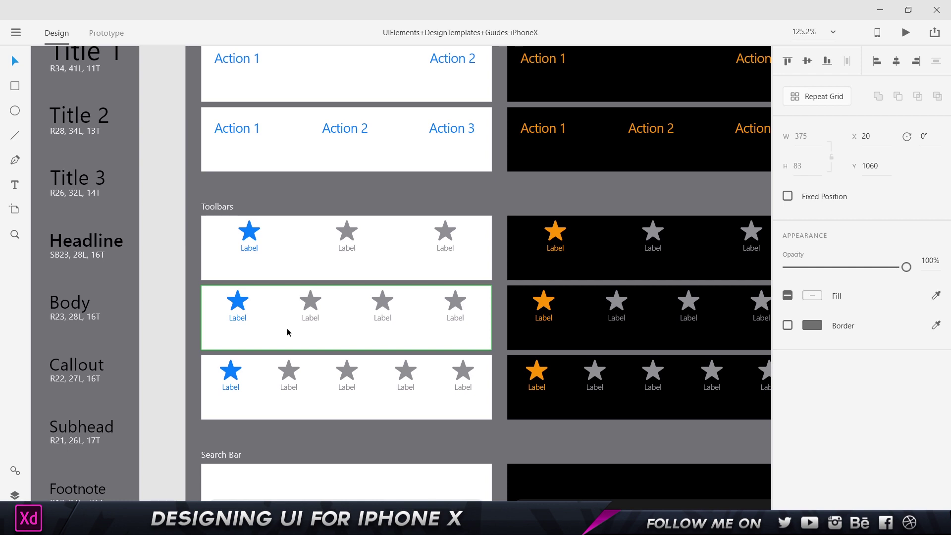
key("alt+Tab")
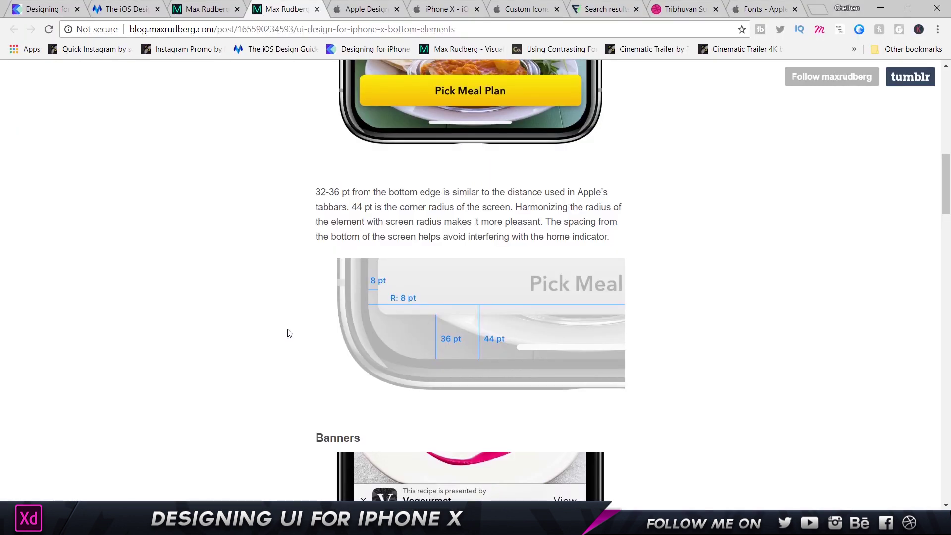
key("alt+Tab")
key("ctrl+v")
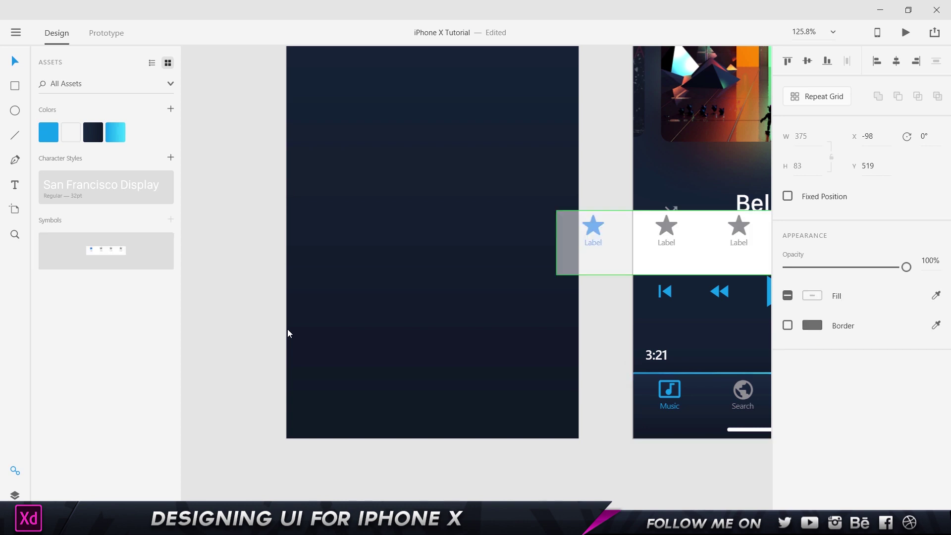
Move the pasted tab bar onto the Home Screen artboard, aligned to its bottom edge and centred horizontally
left_click_drag(610, 239, 346, 279)
left_click(826, 60)
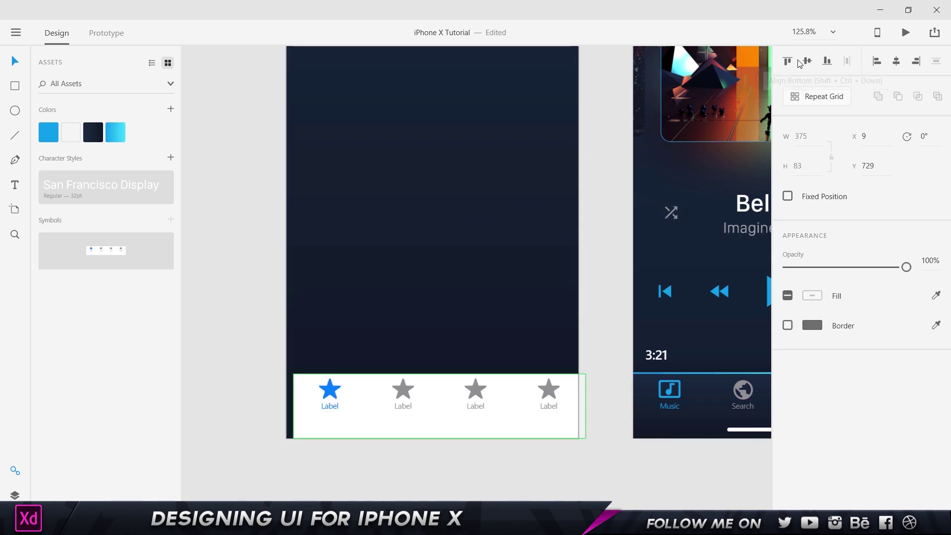
left_click(808, 62)
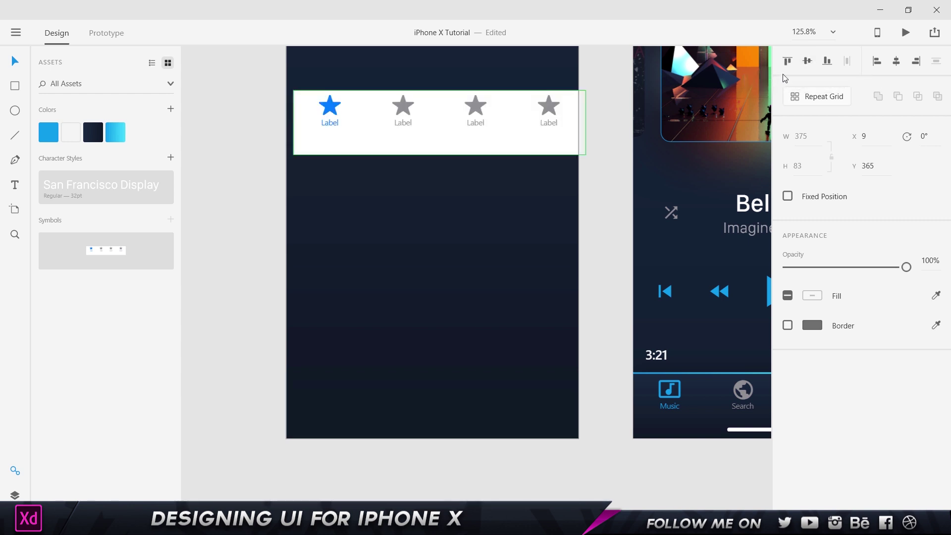
left_click(826, 61)
left_click(897, 63)
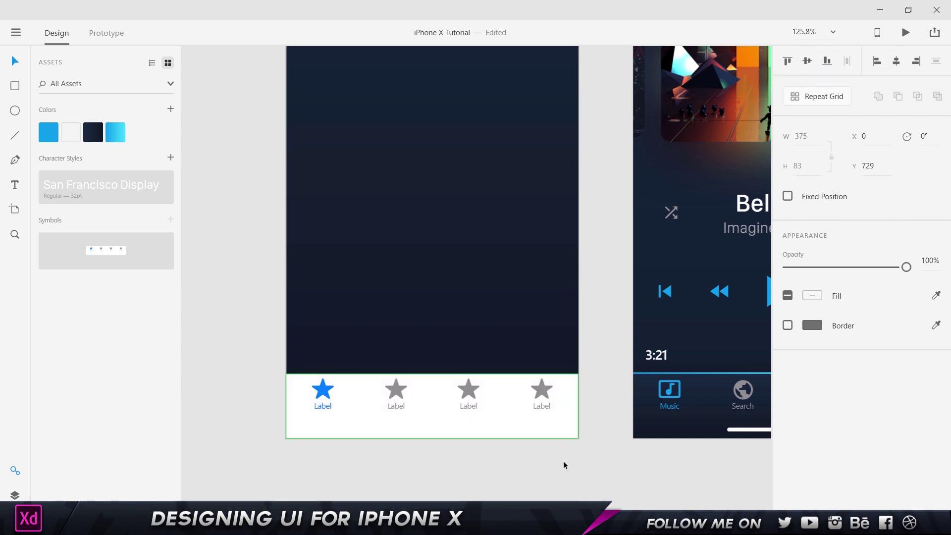
Delete the tab bar's symbol from the assets while keeping the tab bar itself on the artboard
left_click(500, 460)
left_click(486, 435)
right_click(114, 251)
left_click(144, 256)
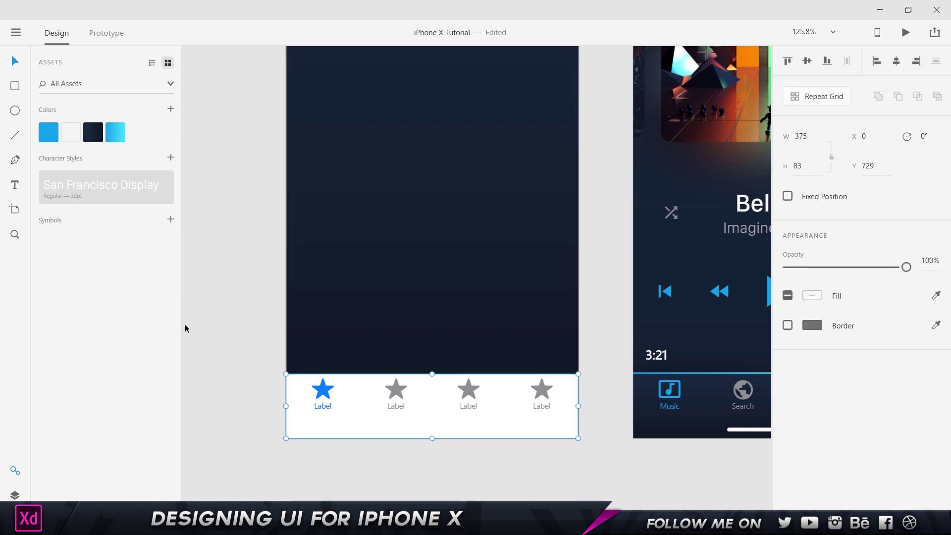
key("Delete")
key("ctrl+z")
Ungroup the tab bar and delete its white background rectangle
right_click(432, 415)
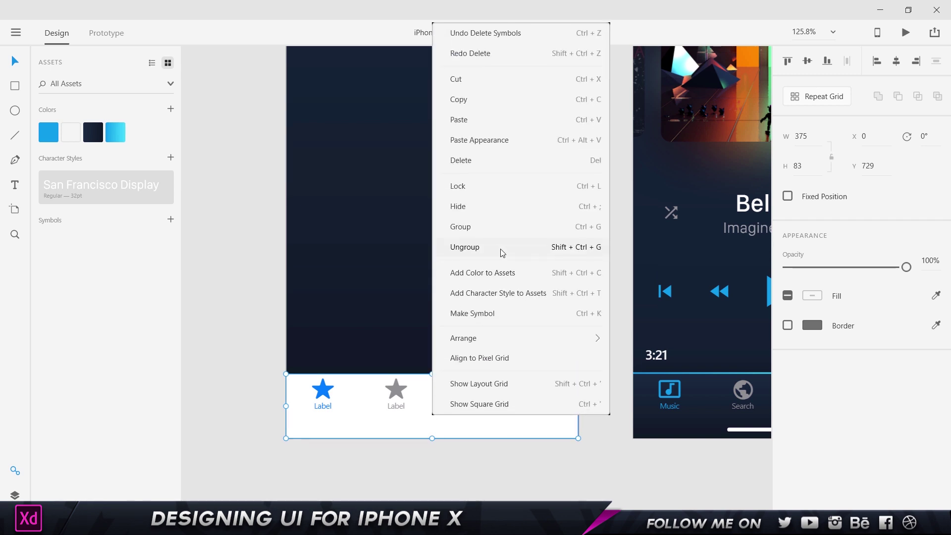
left_click(500, 249)
left_click(415, 478)
left_click(424, 428)
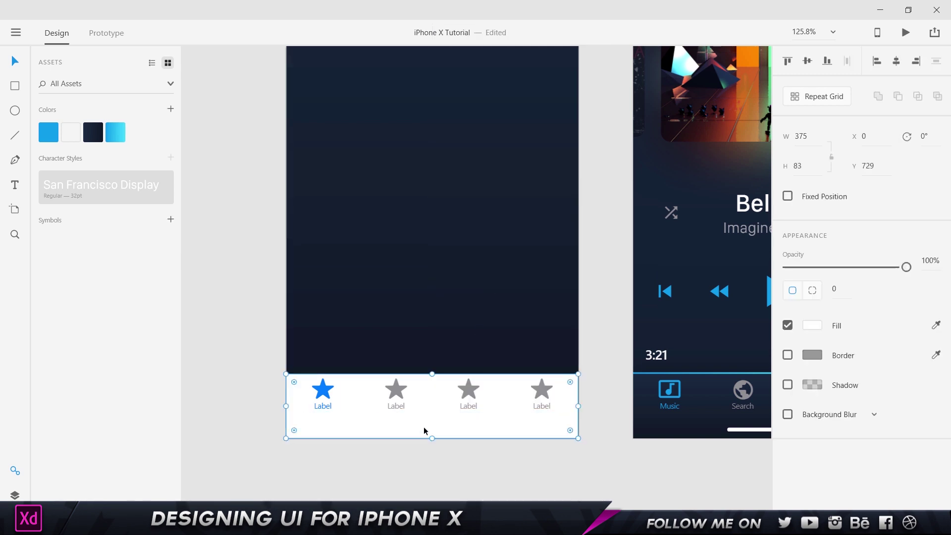
key("Delete")
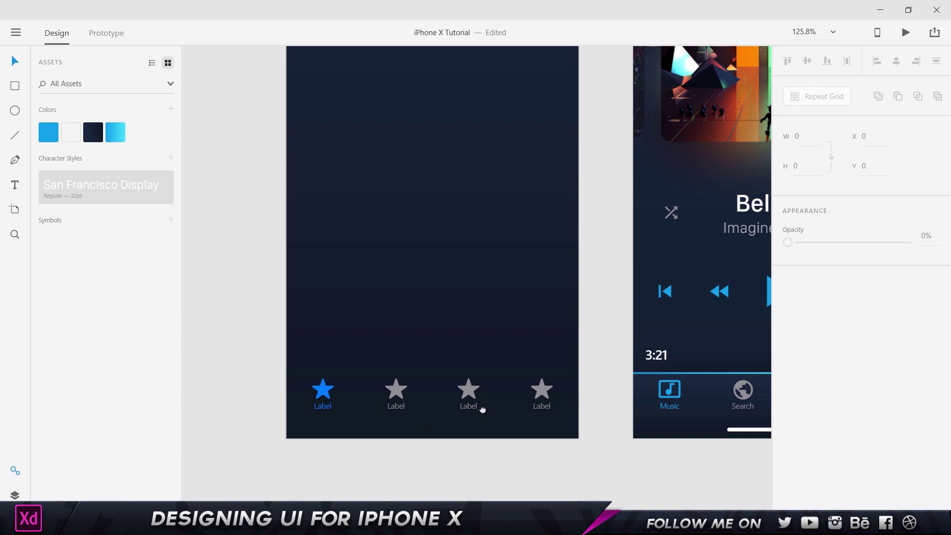
Check the Backup artboard's home indicator and locate the white Home Indicator on the UI kit's UI Elements - Bars artboard
scroll(483, 410, "down", 3)
scroll(482, 410, "right", 5)
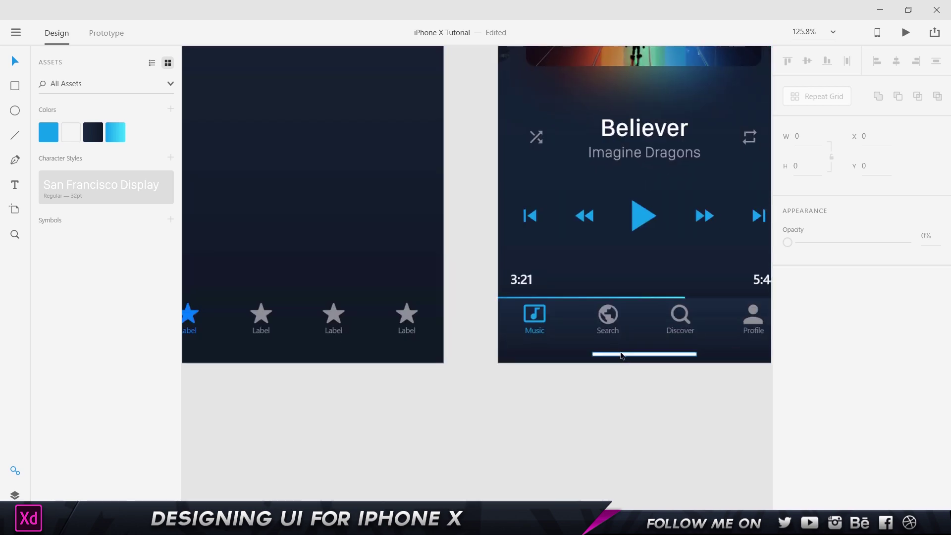
key("alt+Tab")
scroll(365, 212, "down", 5)
left_click_drag(308, 180, 378, 465)
left_click_drag(446, 414, 435, 353)
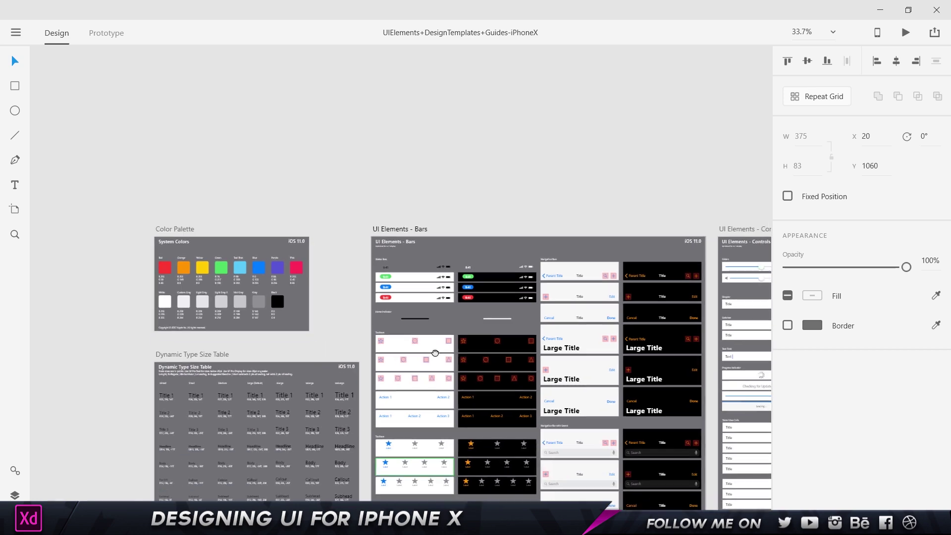
left_click_drag(440, 408, 377, 165)
left_click_drag(380, 306, 396, 79)
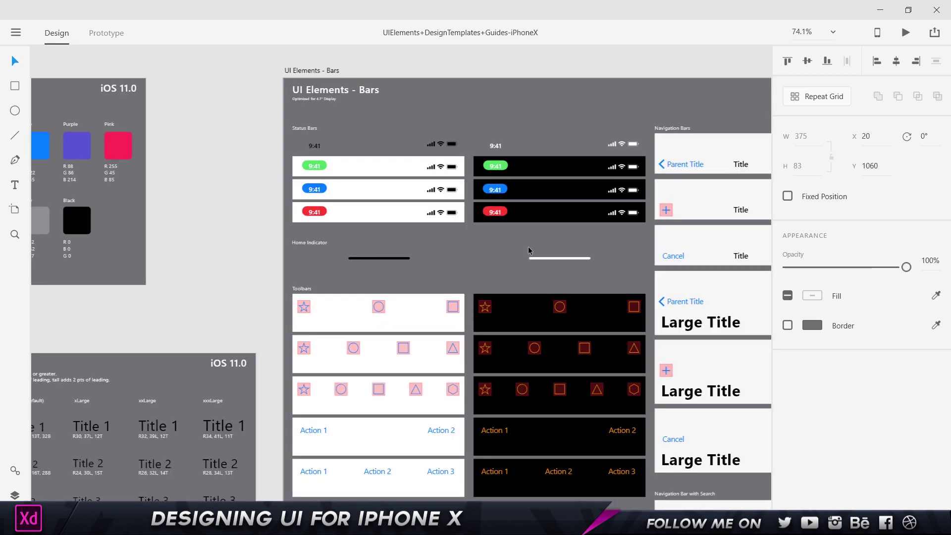
Copy the white home indicator from the UIElements kit file into the left artboard of the iPhone X Tutorial file
left_click(558, 258)
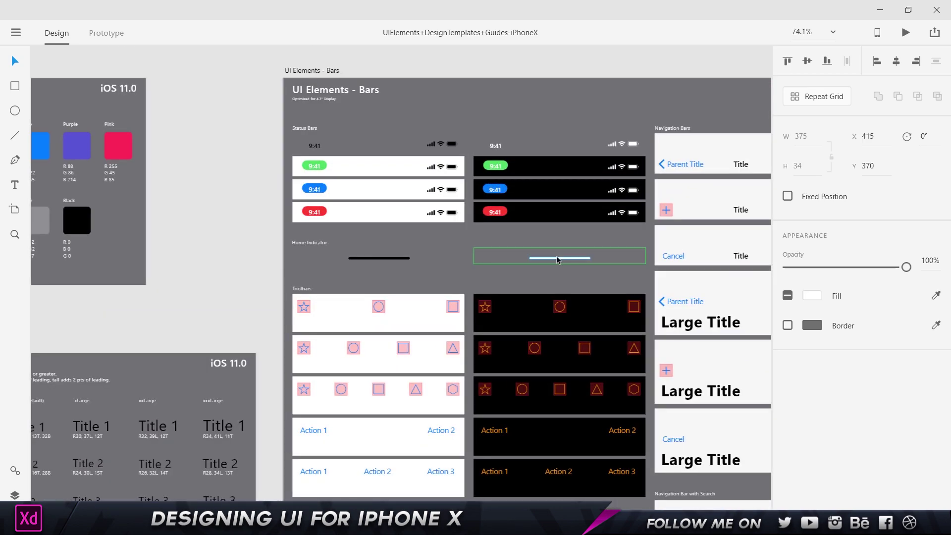
key("alt+Tab")
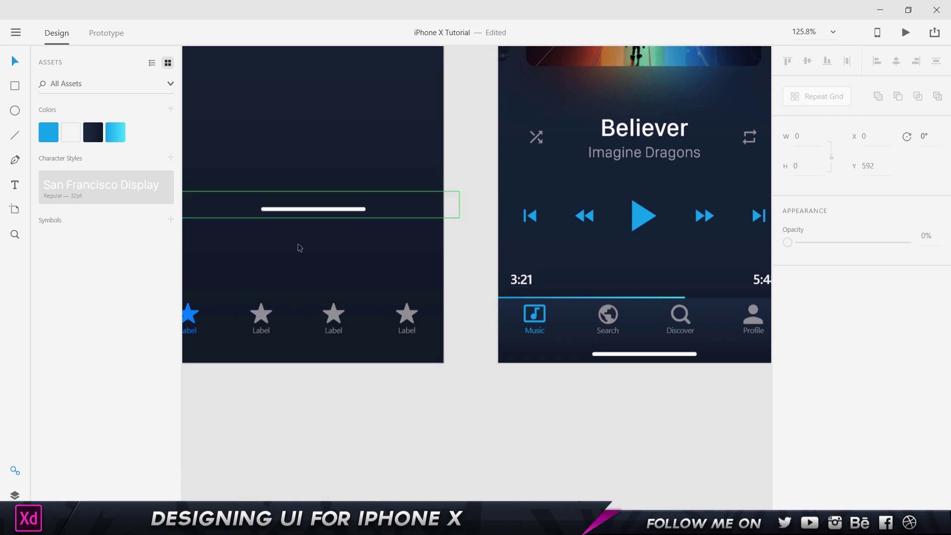
key("ctrl+v")
scroll(519, 222, "left", 5)
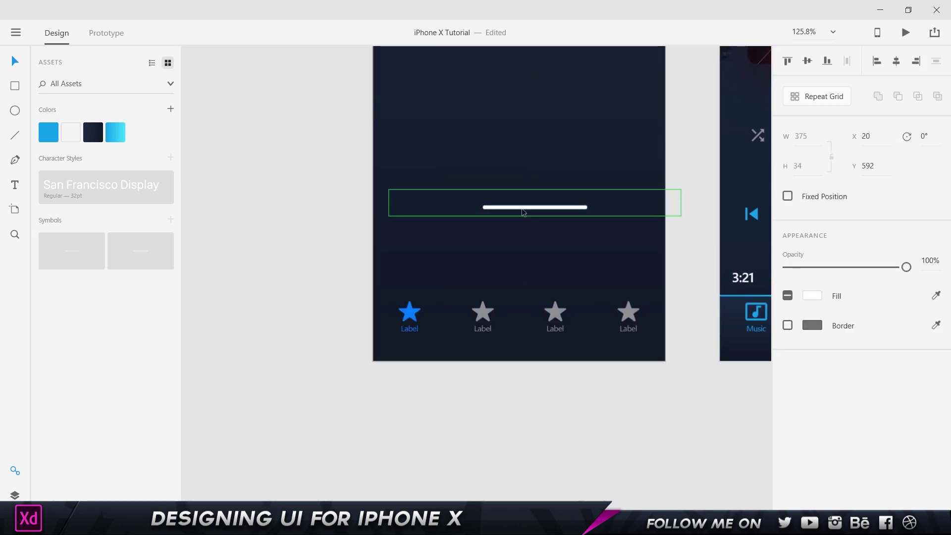
Align the pasted home indicator with the artboard's bottom edge and center it horizontally
left_click_drag(525, 210, 502, 350)
left_click(808, 61)
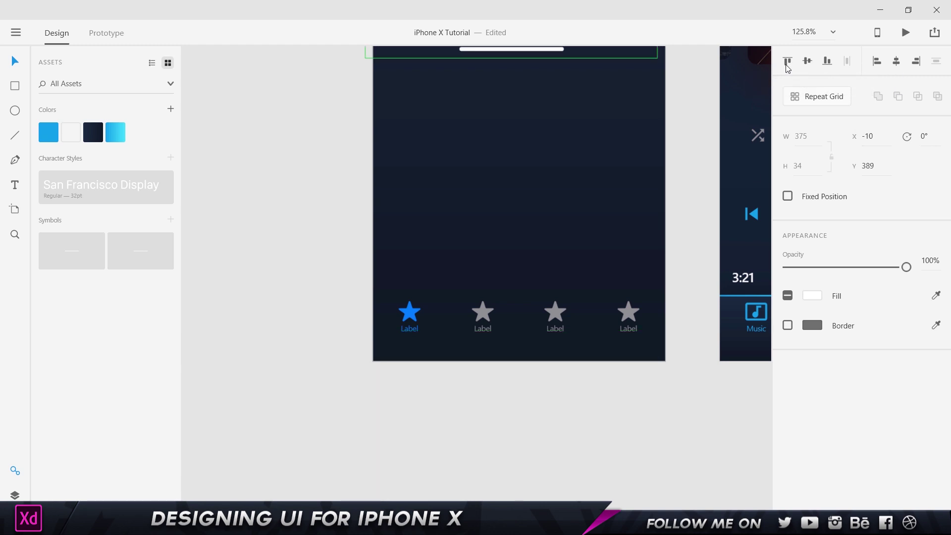
left_click(828, 61)
left_click(896, 61)
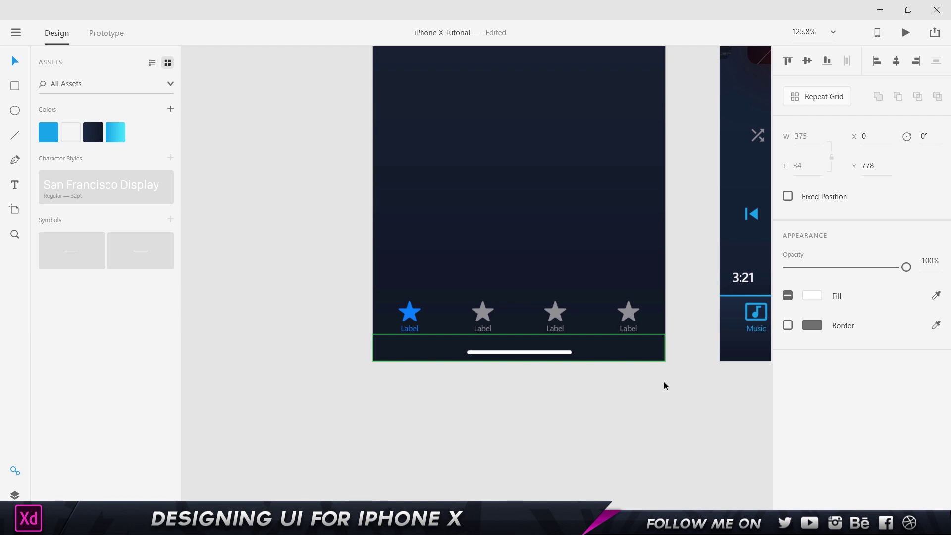
scroll(569, 360, "up", 2)
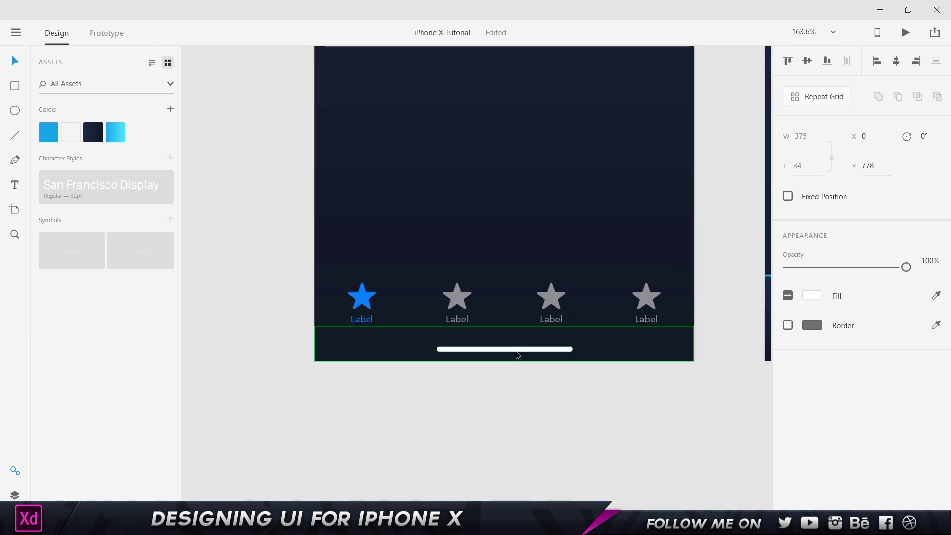
Check the home indicator height in the browser's iOS design guidelines, and deselect the indicator back in the iPhone X Tutorial file
key("alt+Tab")
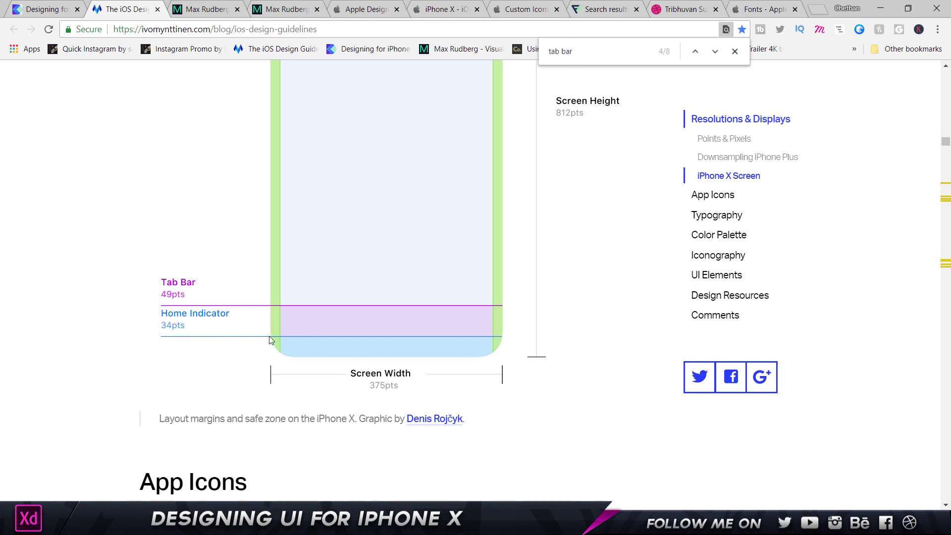
key("alt+Tab")
key("alt+Tab")
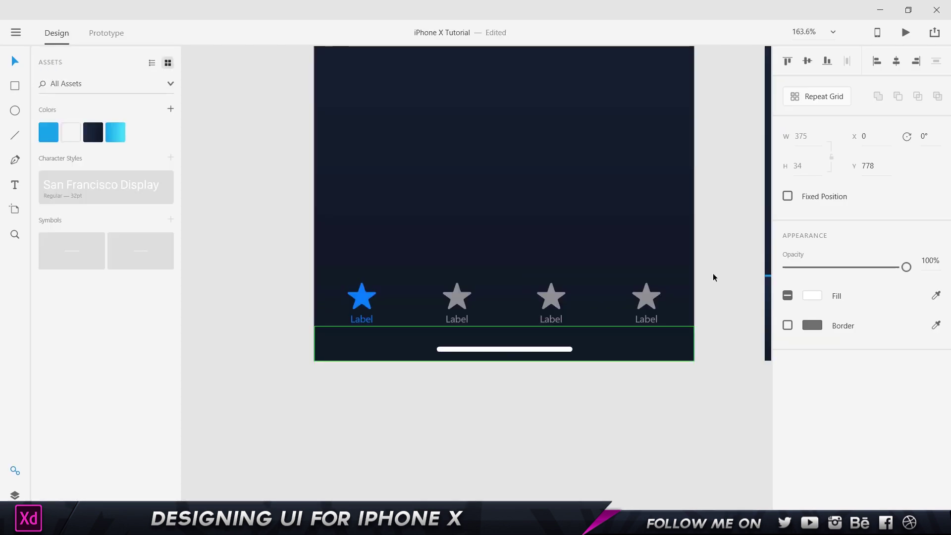
key("Escape")
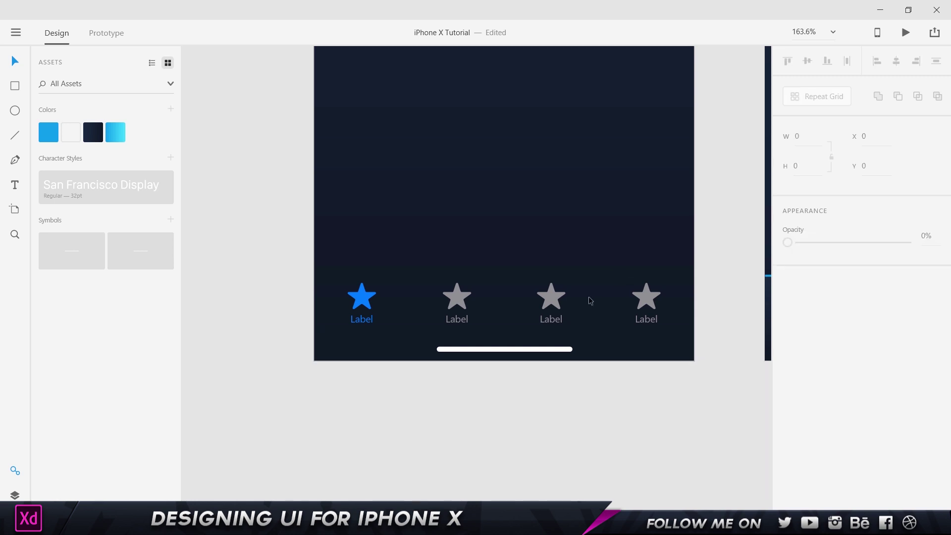
Compare the tab bar and home indicator heights in the iOS guidelines with the light three- and four-item toolbars in the UIElements kit
key("alt+Tab")
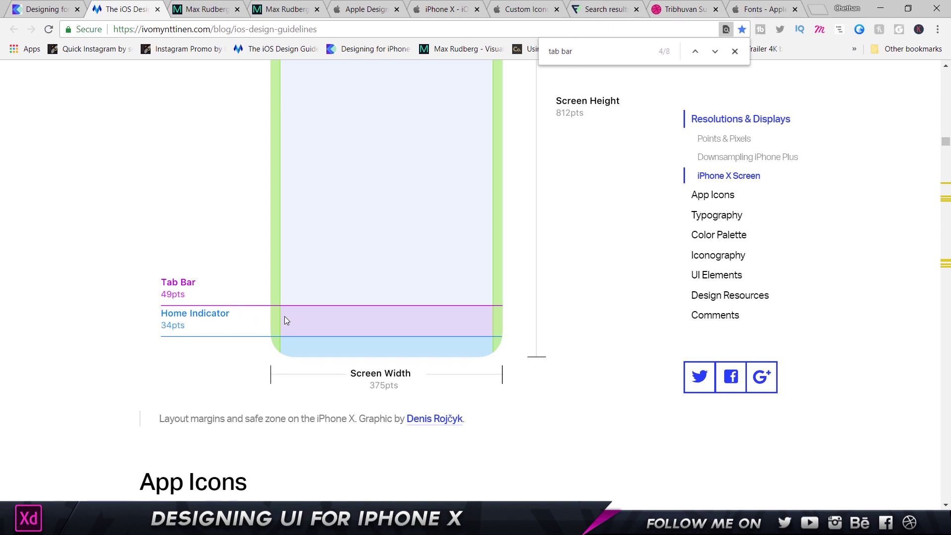
key("alt+Tab")
key("alt+Tab")
key("alt+Tab")
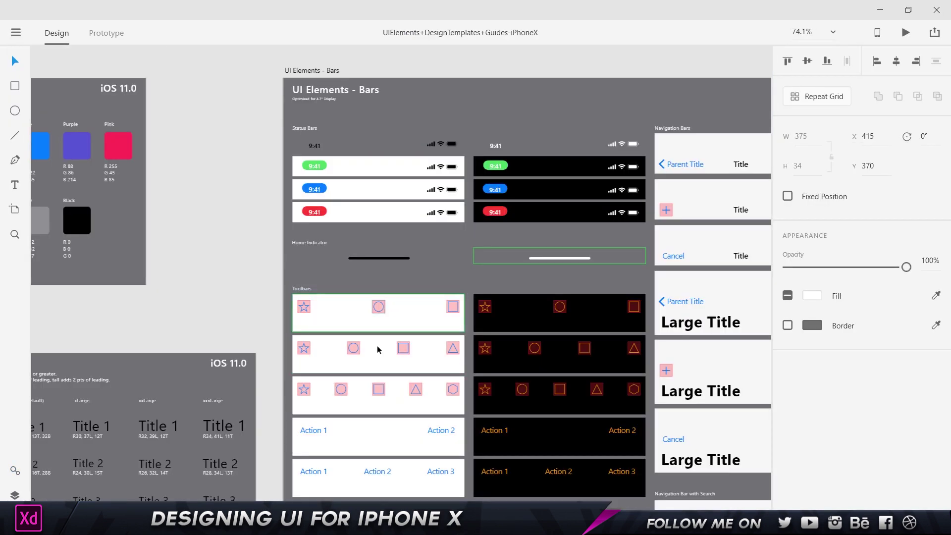
scroll(367, 436, "down", 5)
left_click(353, 303)
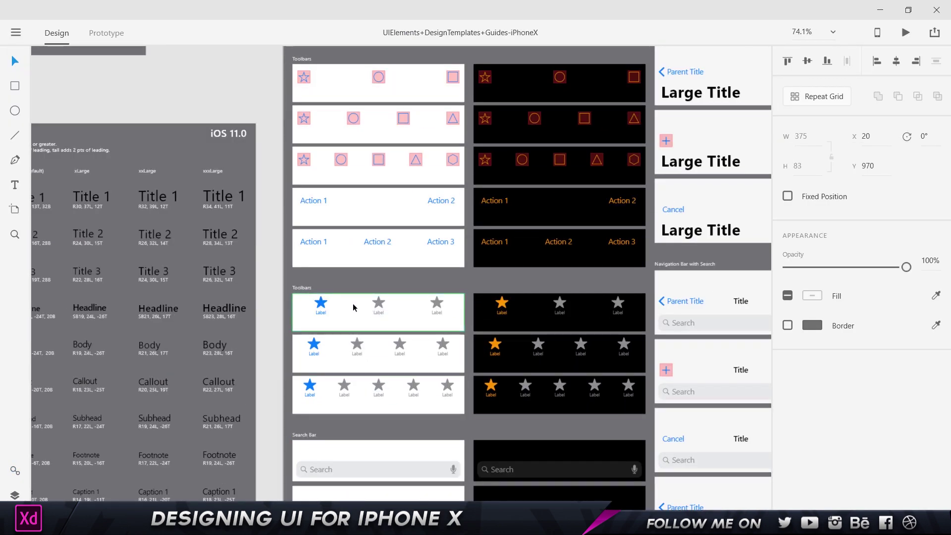
key("alt+Tab")
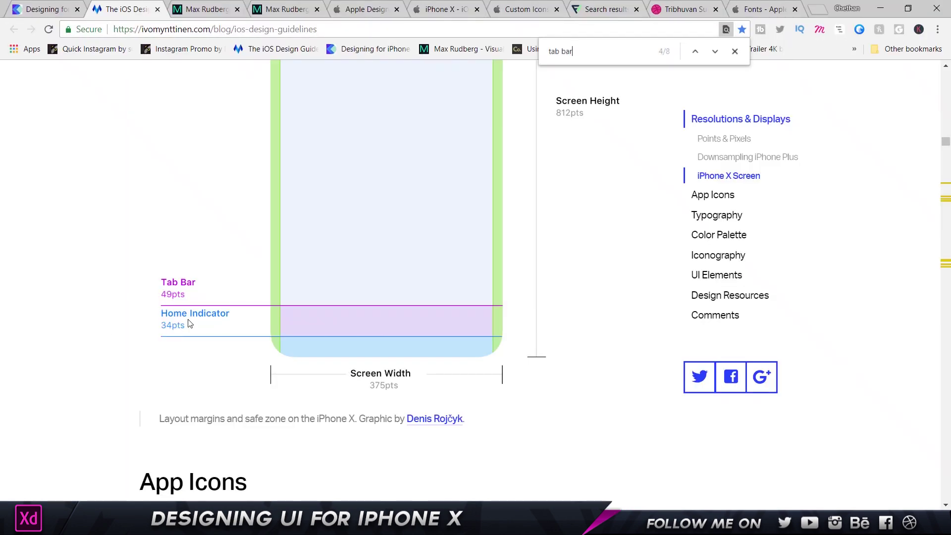
key("alt+Tab")
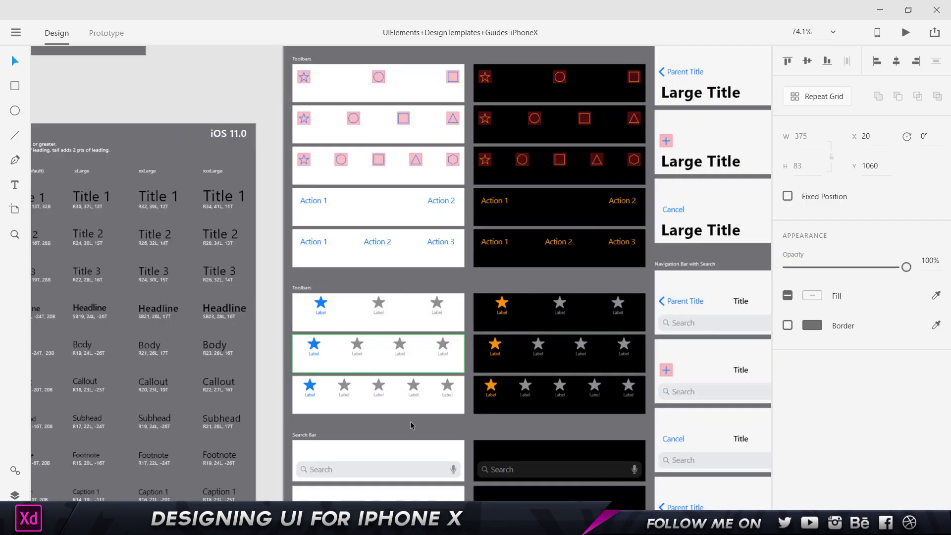
left_click(401, 369)
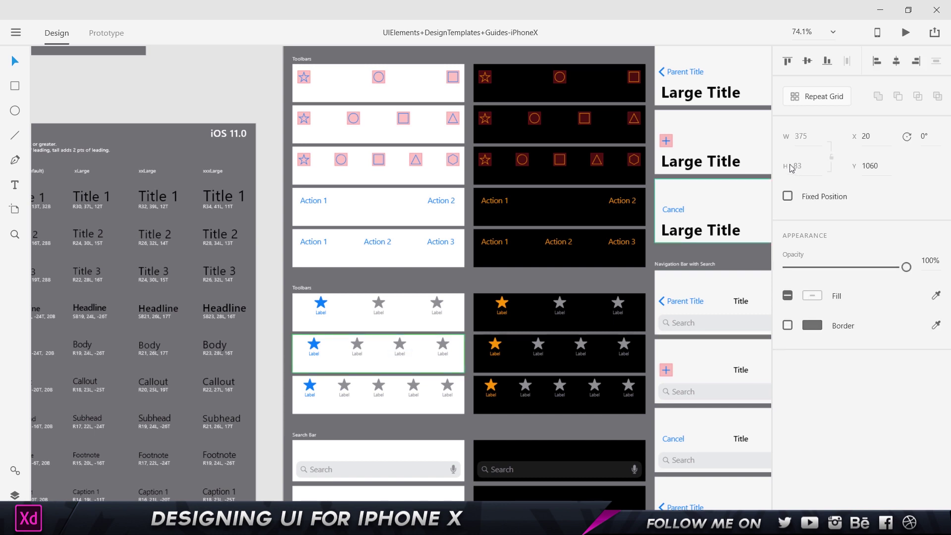
In the iPhone X Tutorial file, change the label under the blue star to "Music"
left_click_drag(463, 273, 385, 251)
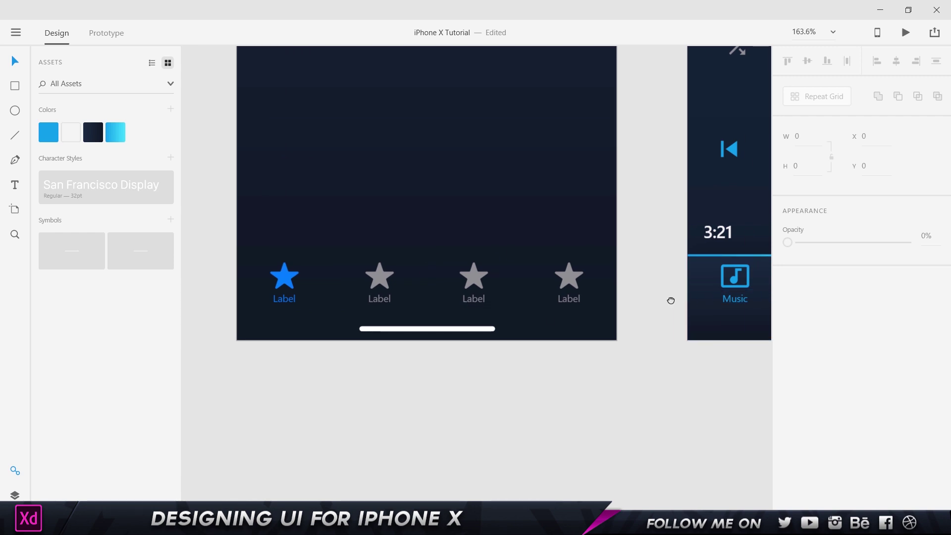
left_click_drag(671, 300, 412, 294)
left_click_drag(581, 291, 475, 303)
scroll(327, 228, "left", 10)
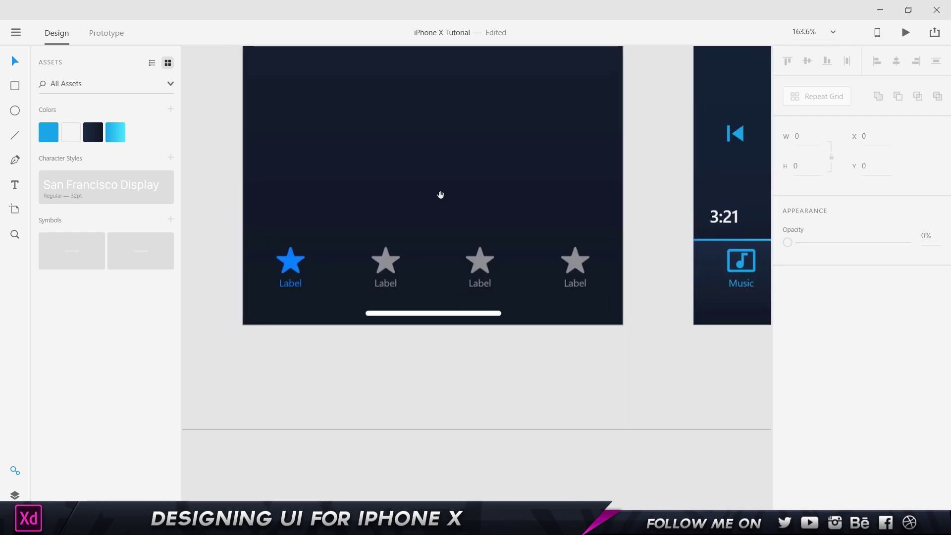
left_click(299, 293)
double_click(300, 293)
double_click(313, 290)
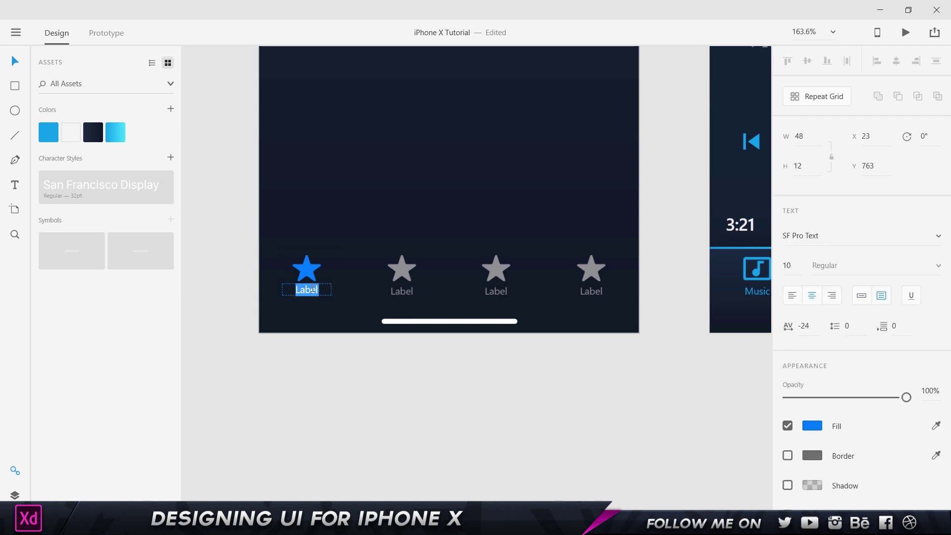
type("Msusic")
key("BackSpace")
key("BackSpace")
key("BackSpace")
key("BackSpace")
type("usic")
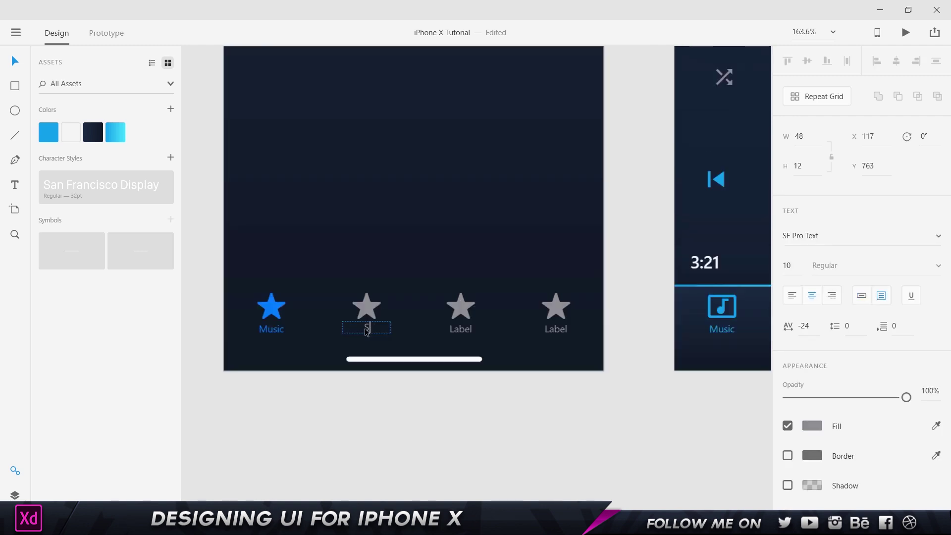
Change the second and third tab labels to "Search" and "Discover"
type("Search")
key("Escape")
left_click(461, 331)
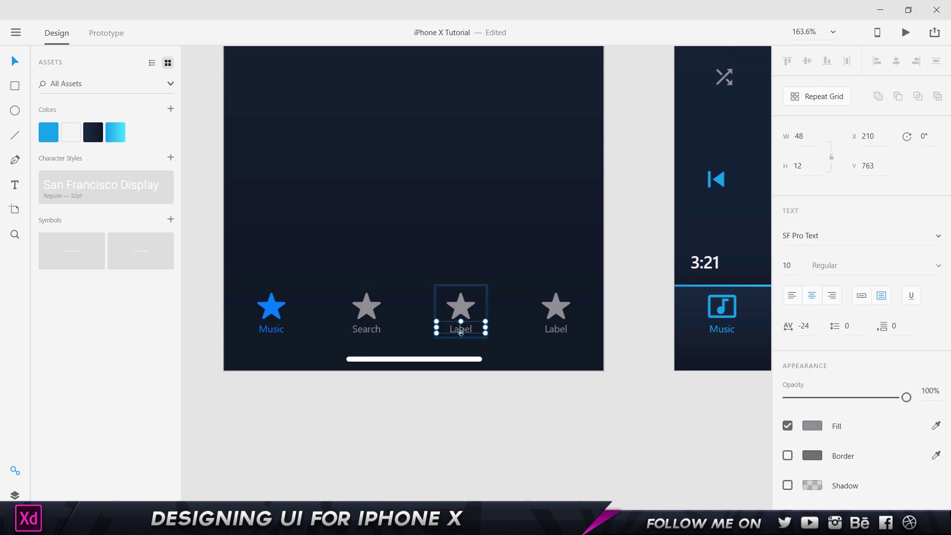
double_click(473, 333)
type("Discover")
key("Escape")
Change the fourth tab label to "Profile"
left_click(548, 327)
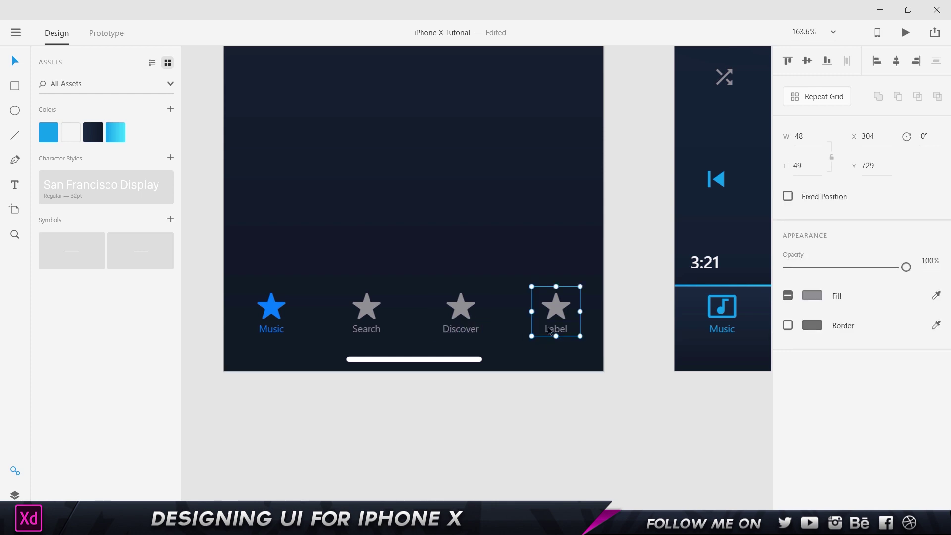
double_click(548, 327)
type("Profile")
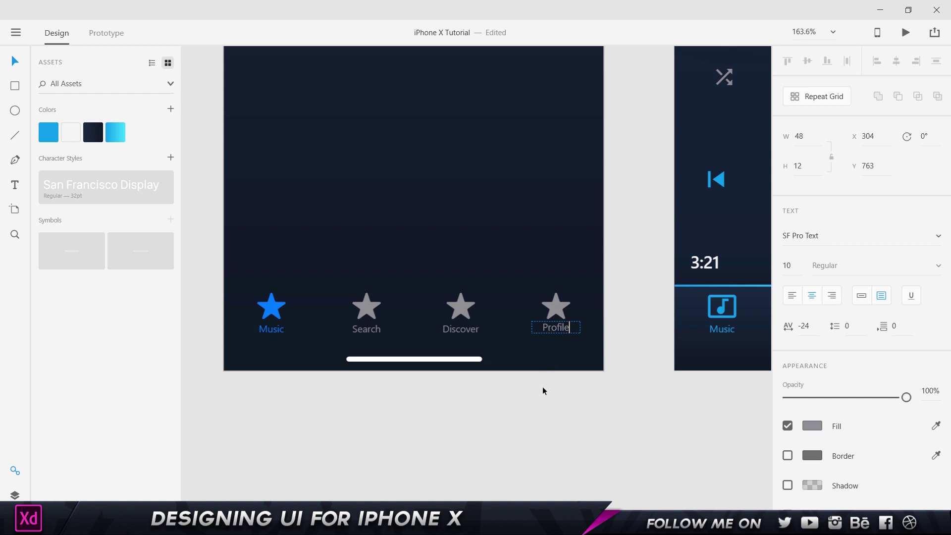
key("Escape")
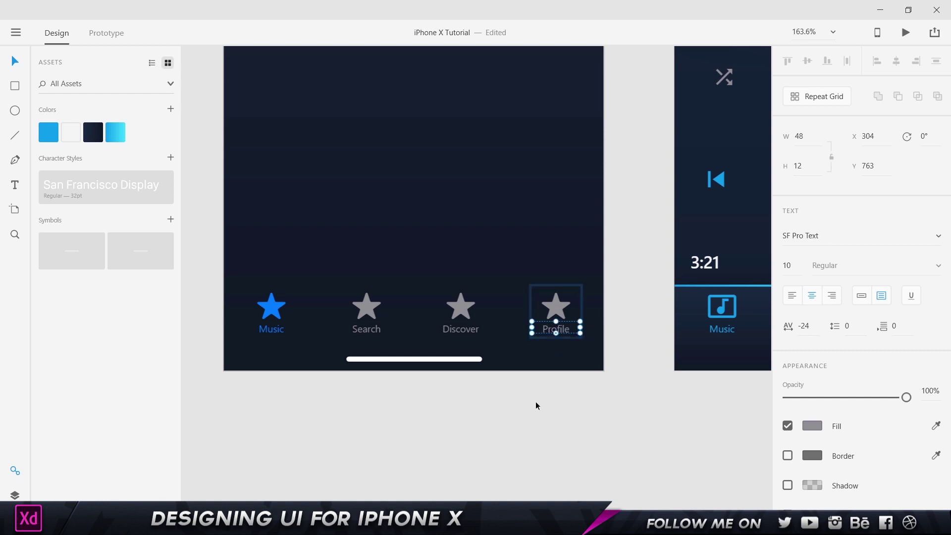
Select the Music tab item, and look up the Tab Bar Icon Size section in Apple's Custom Icons guidelines in the browser
left_click(268, 310)
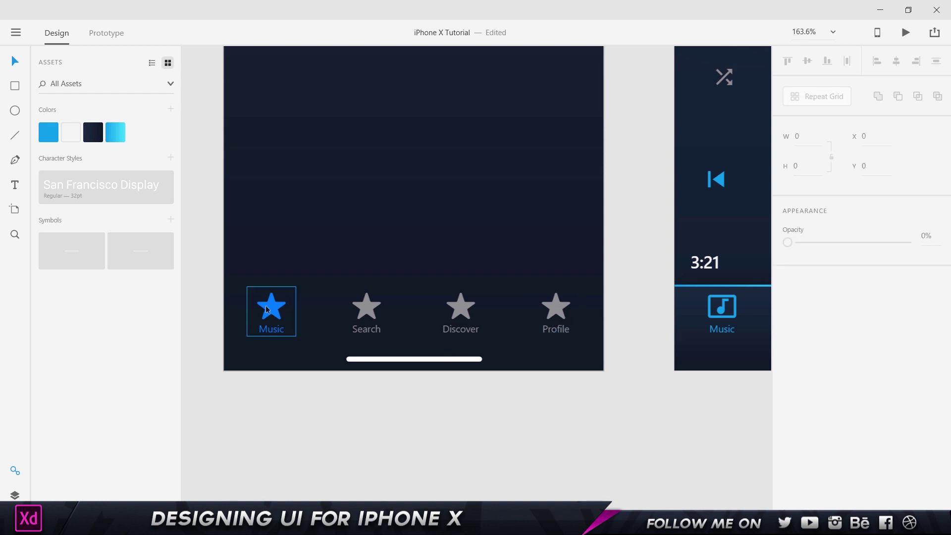
key("alt+Tab")
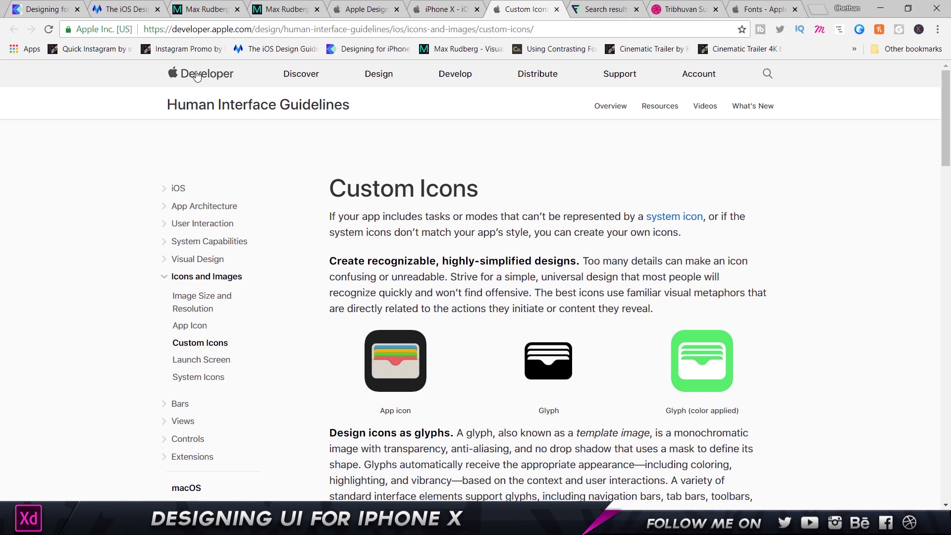
scroll(356, 188, "down", 6)
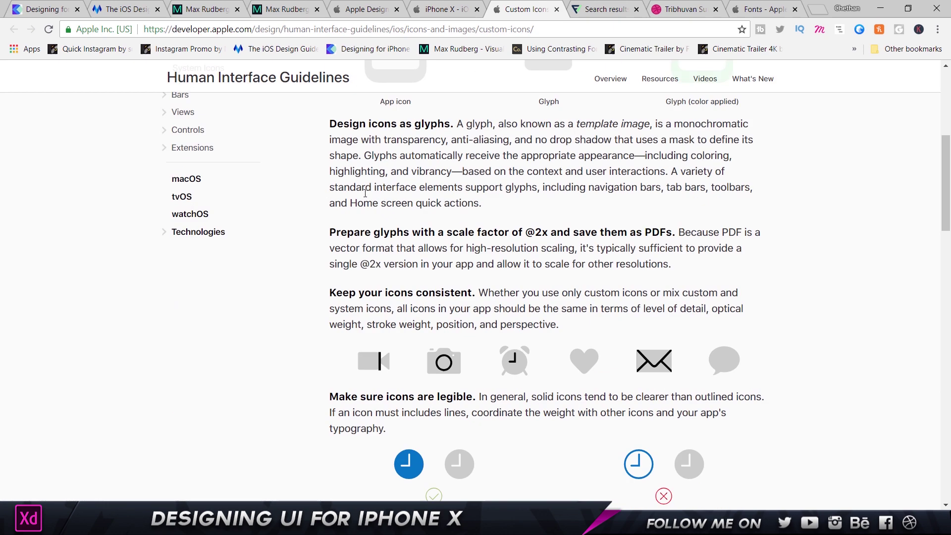
scroll(365, 193, "up", 2)
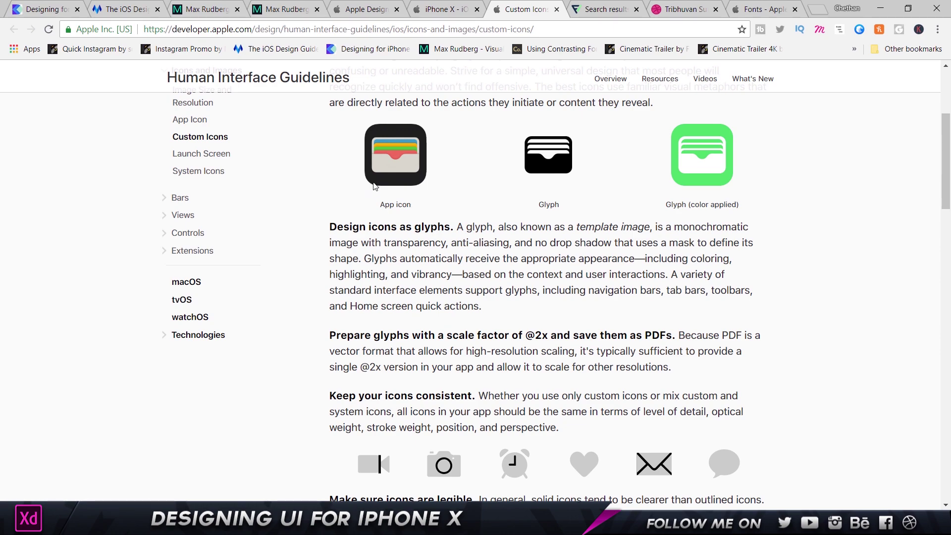
scroll(443, 196, "up", 4)
scroll(530, 253, "down", 4)
scroll(675, 186, "down", 15)
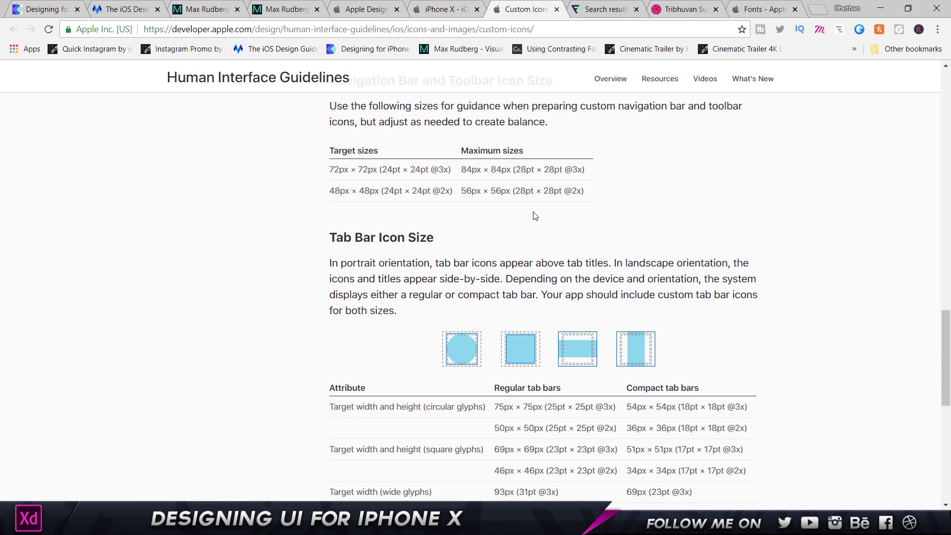
scroll(534, 216, "up", 2)
scroll(438, 283, "down", 4)
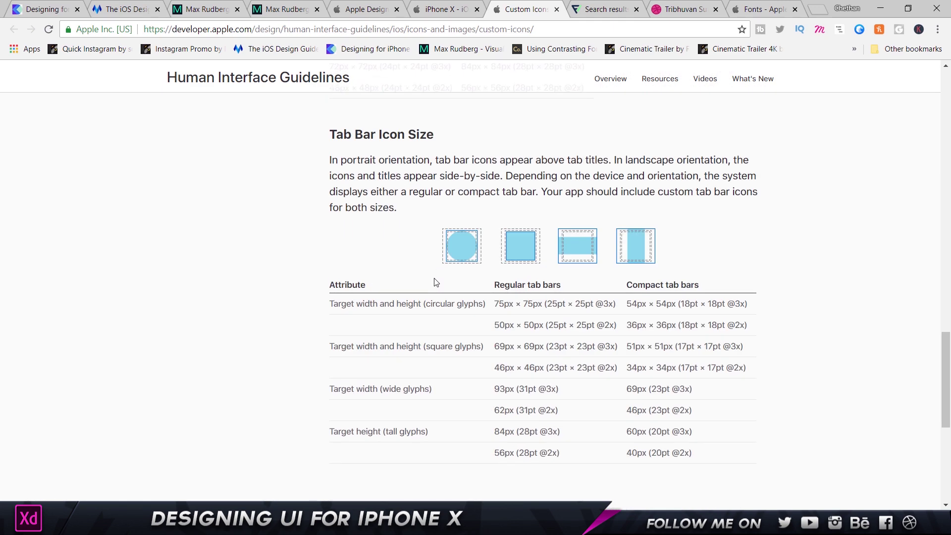
Examine the Tab Bar Icon Size table, comparing the glyph dimensions for regular and compact tab bars
triple_click(345, 128)
left_click(438, 136)
left_click_drag(736, 311, 639, 318)
left_click_drag(542, 304, 568, 289)
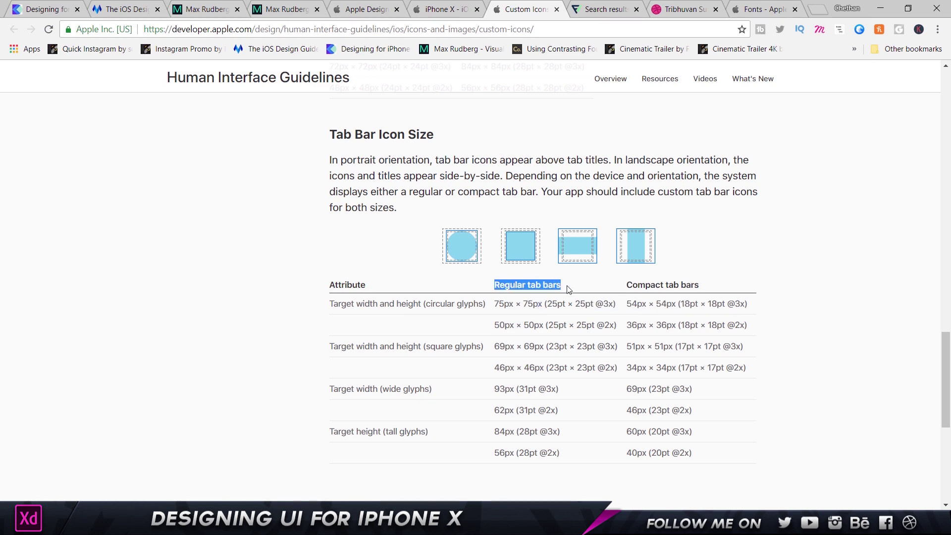
key("alt+Tab")
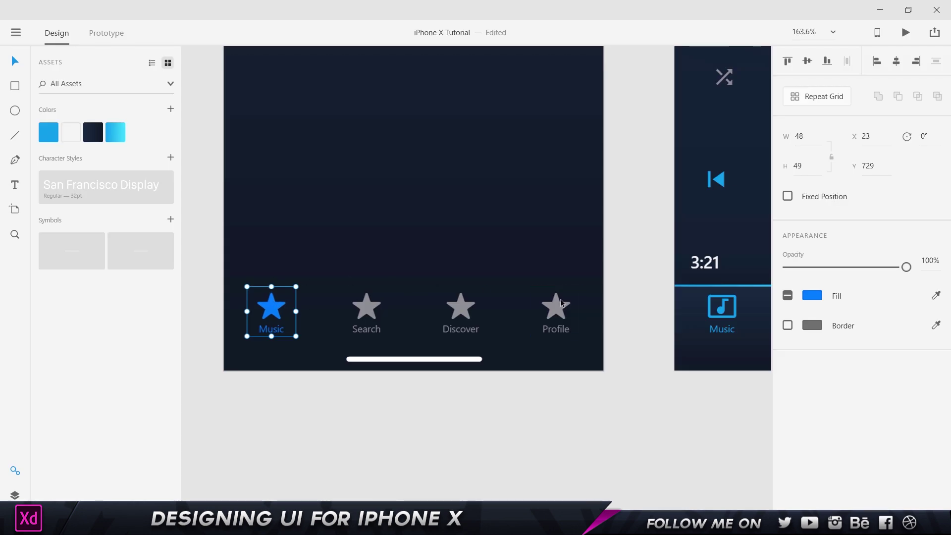
key("alt+Tab")
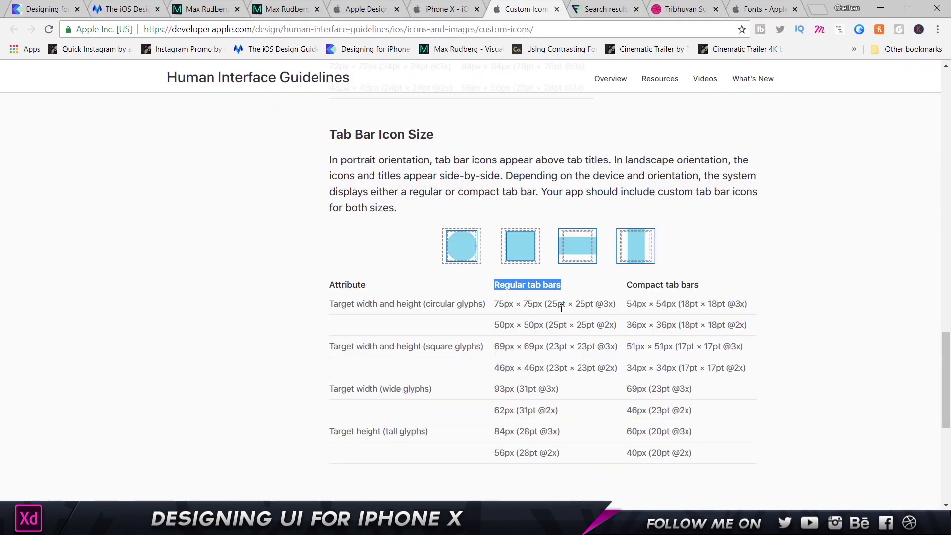
left_click(672, 312)
left_click_drag(686, 290, 627, 286)
In the iPhone X Tutorial file's finished music player artboard, inspect the sizes of the Search, Discover and Profile tab icons
key("alt+Tab")
key("alt+Tab")
key("Tab")
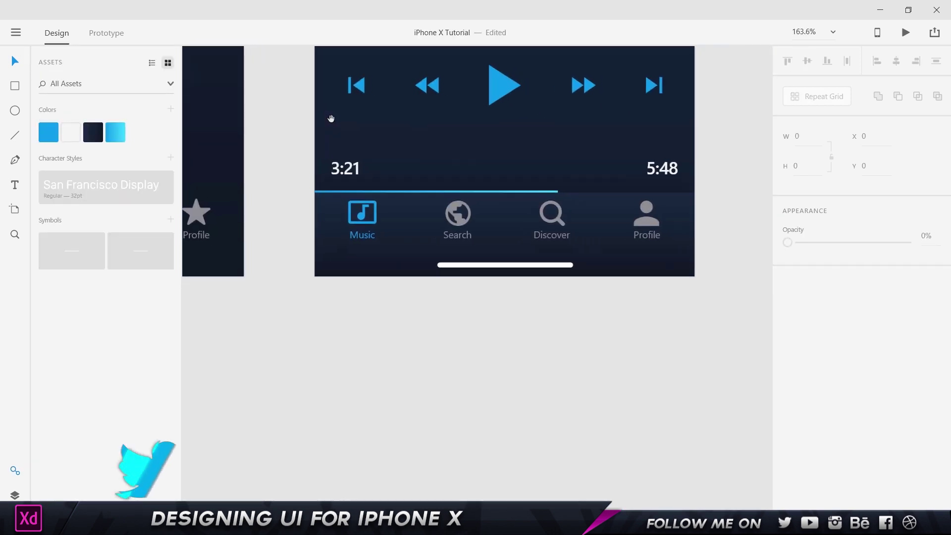
scroll(426, 222, "up", 3)
left_click(432, 232)
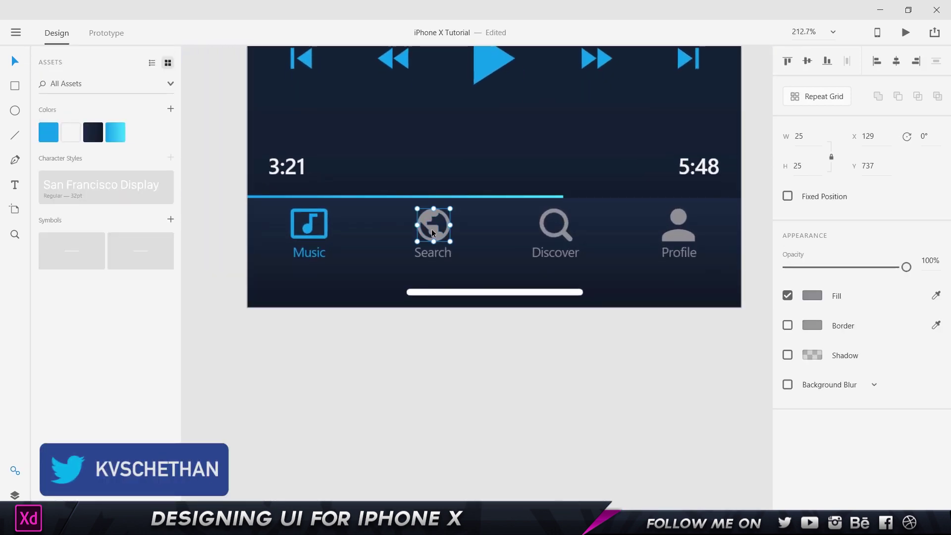
left_click(563, 236)
double_click(564, 233)
left_click(669, 237)
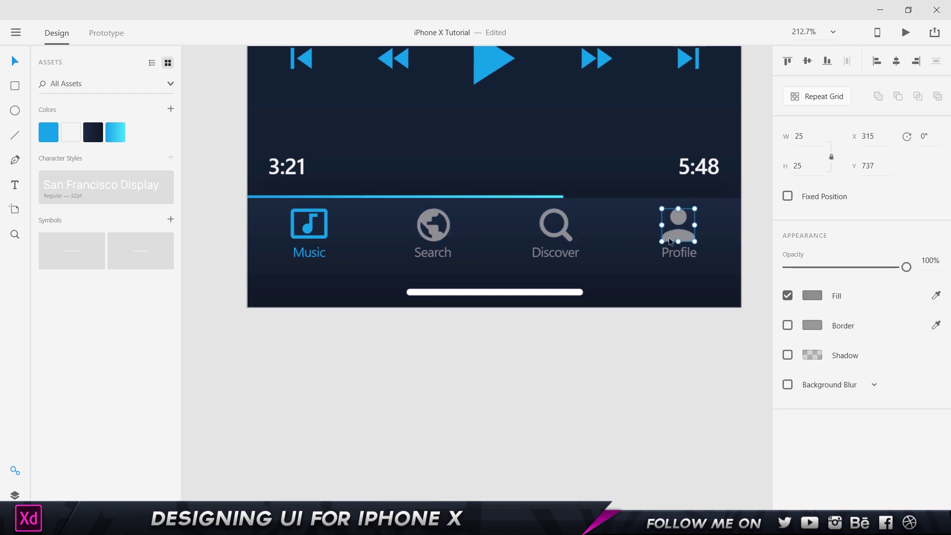
Check the Music tab icon's size, and compare it with the circular glyph targets in Apple's Tab Bar Icon Size table in the browser
left_click(330, 230)
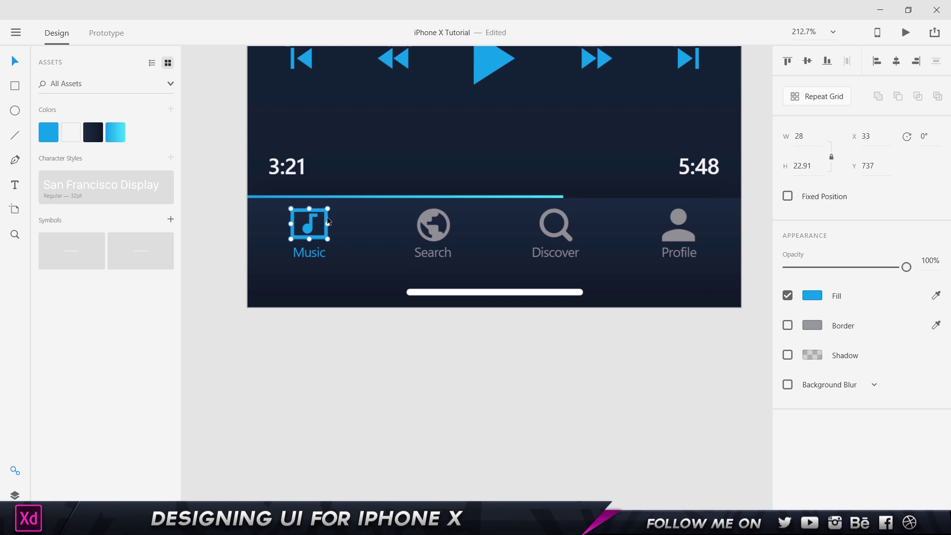
key("alt+Tab")
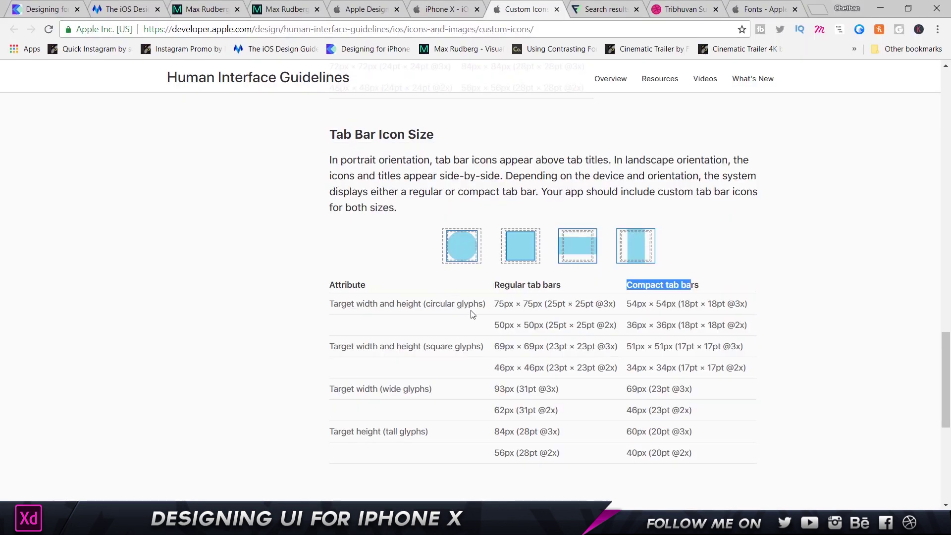
scroll(510, 299, "down", 2)
scroll(560, 281, "up", 2)
left_click_drag(547, 304, 592, 304)
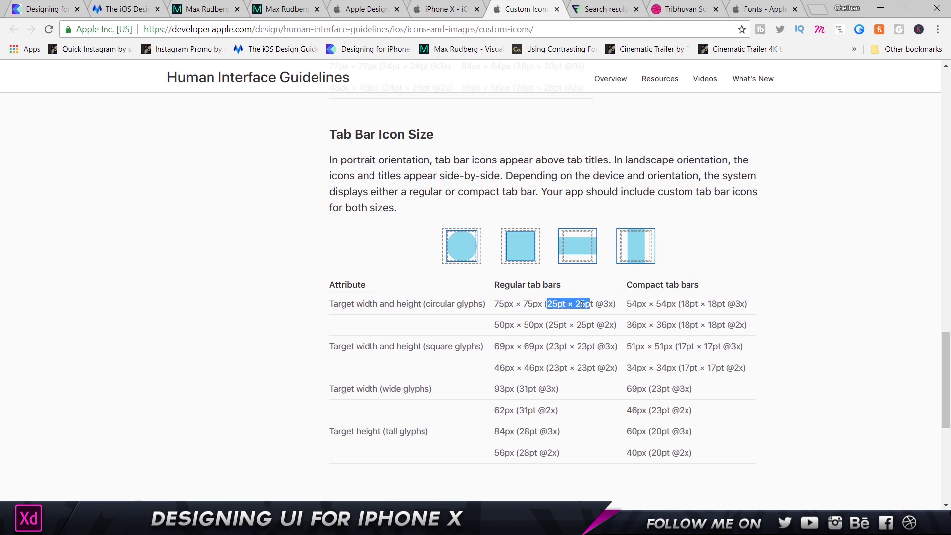
left_click_drag(548, 325, 605, 325)
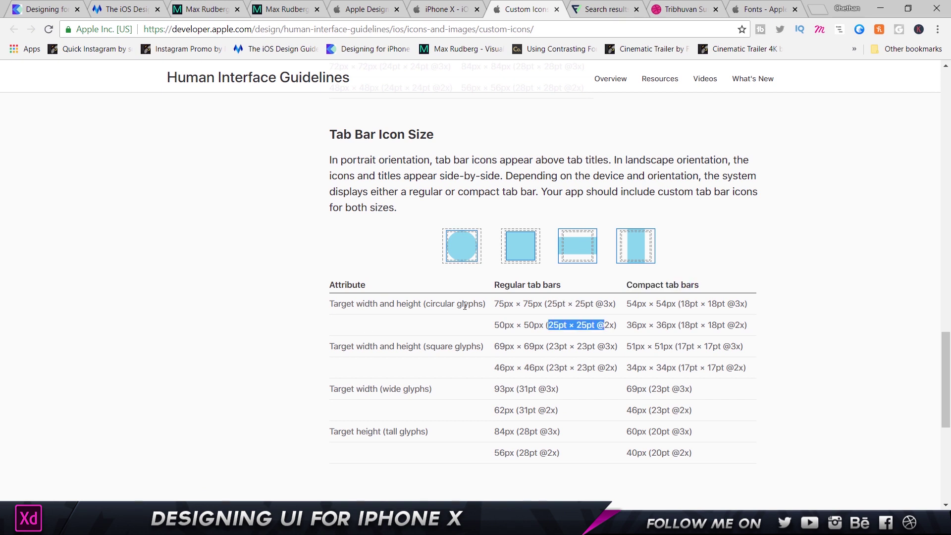
left_click_drag(464, 304, 379, 304)
Review the regular tab bar target sizes for square, wide and tall glyphs in the Tab Bar Icon Size table
left_click_drag(471, 346, 397, 347)
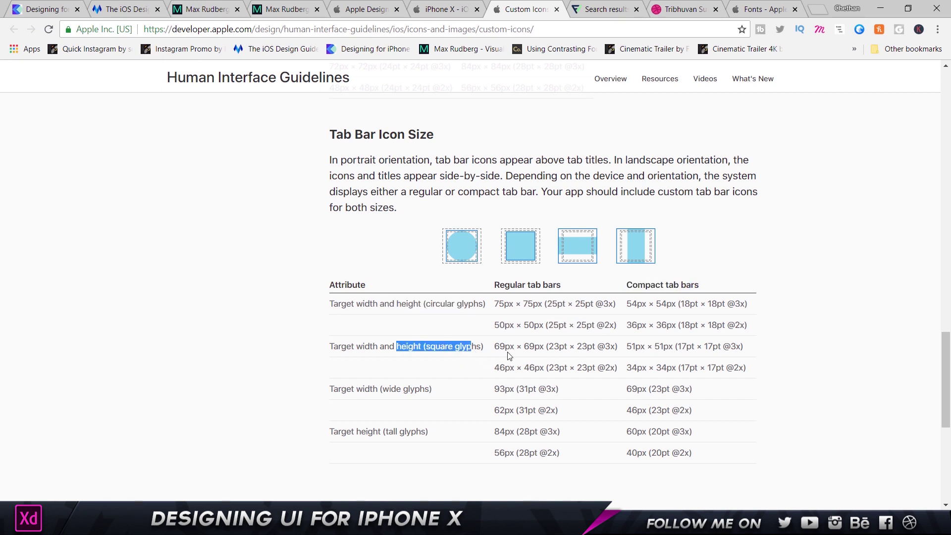
left_click_drag(554, 346, 596, 348)
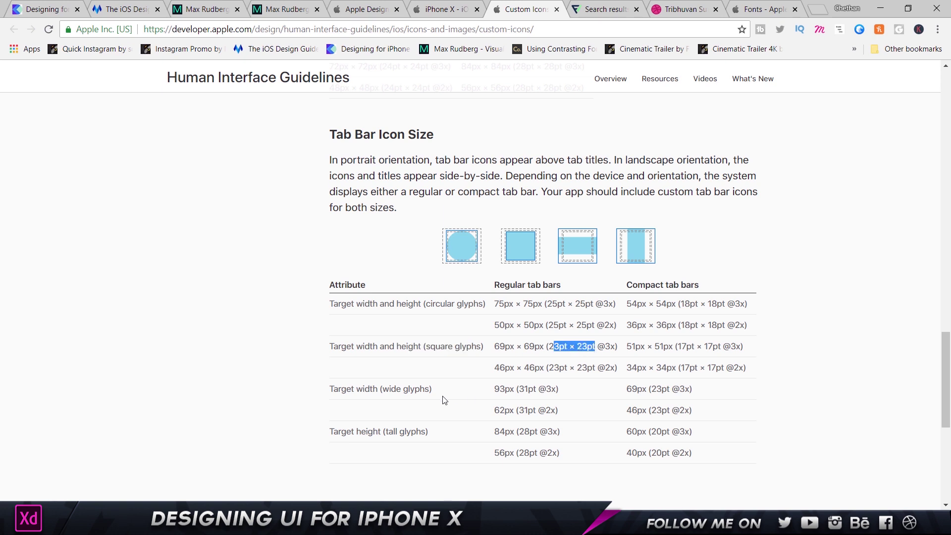
left_click_drag(527, 389, 505, 389)
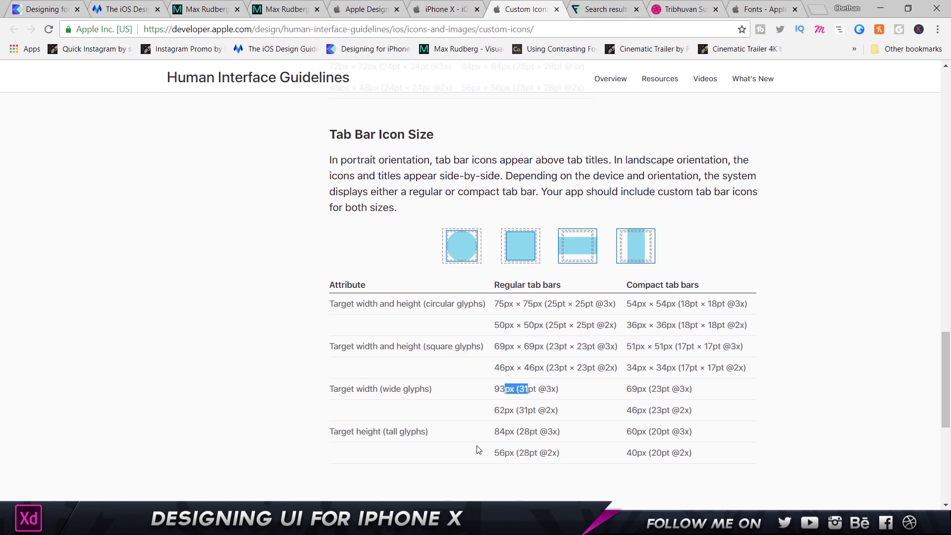
left_click_drag(536, 432, 499, 432)
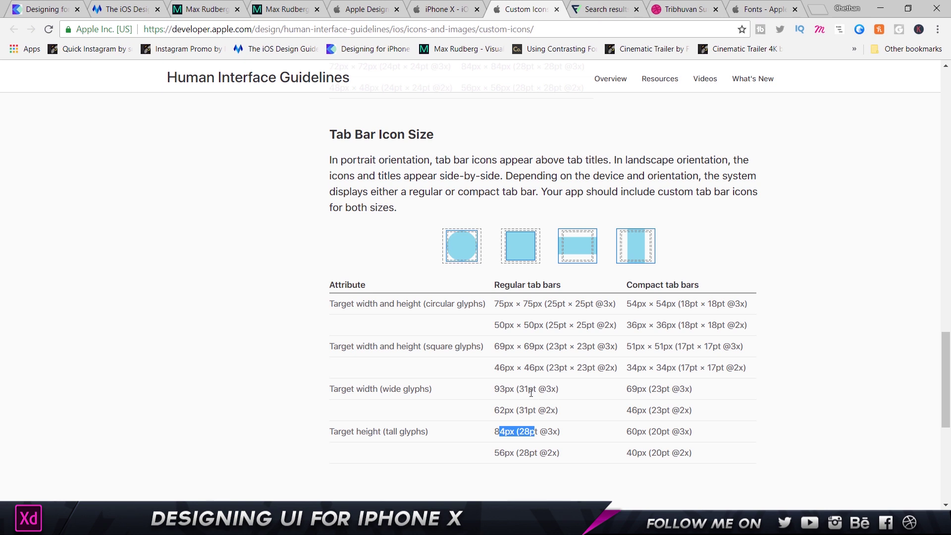
left_click(538, 433)
left_click_drag(536, 390, 506, 389)
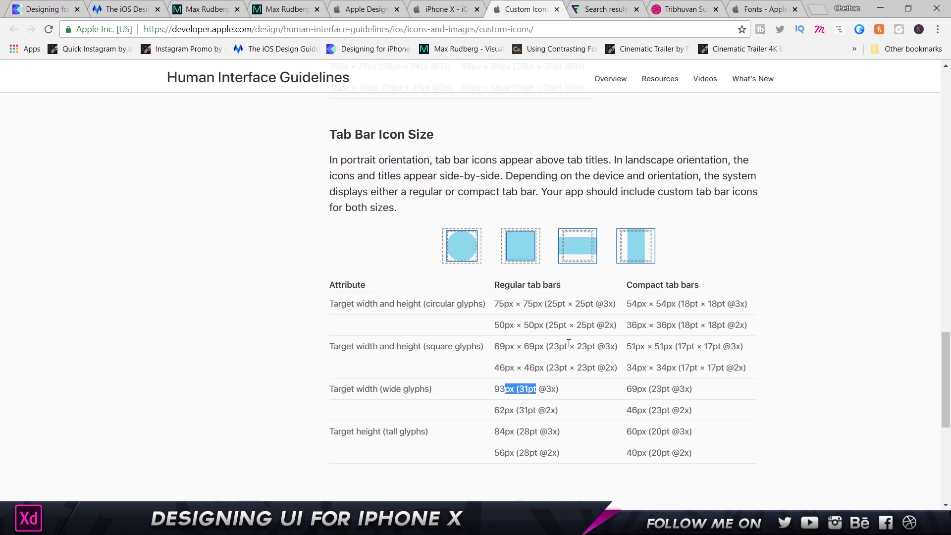
key("alt+Tab")
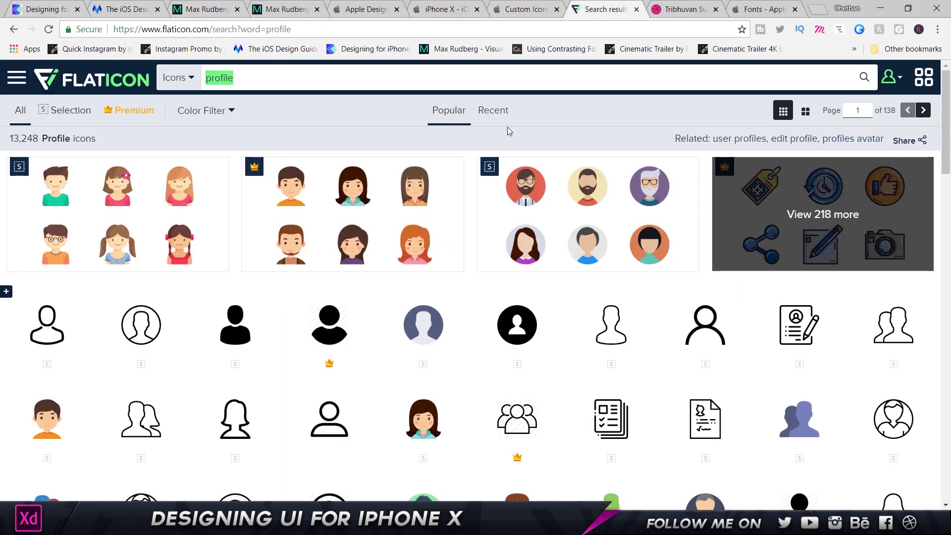
left_click(311, 80)
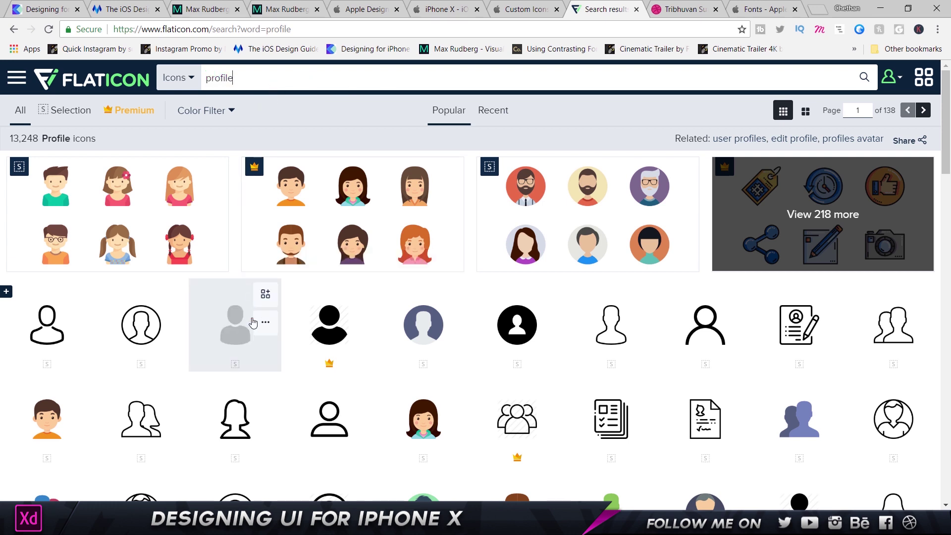
left_click(252, 322)
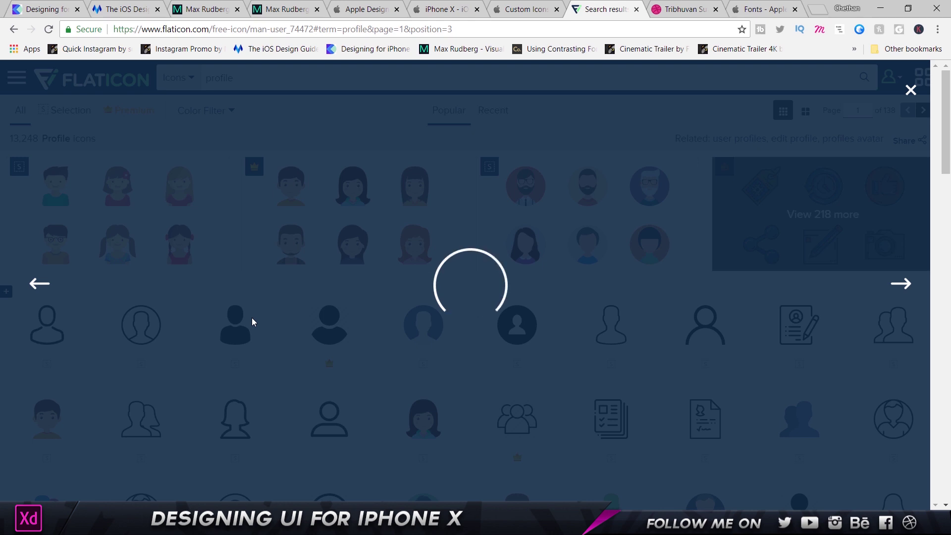
scroll(440, 321, "down", 2)
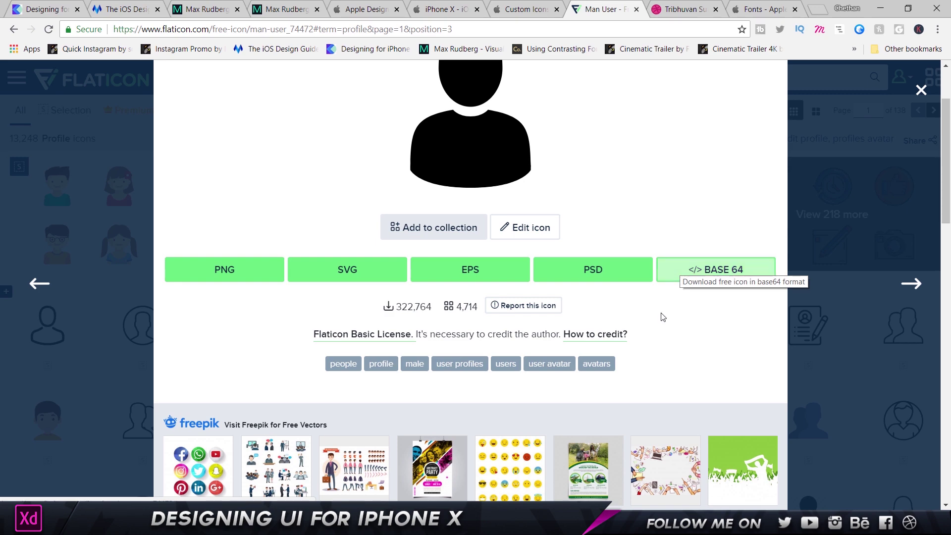
scroll(643, 324, "down", 2)
scroll(643, 324, "down", 6)
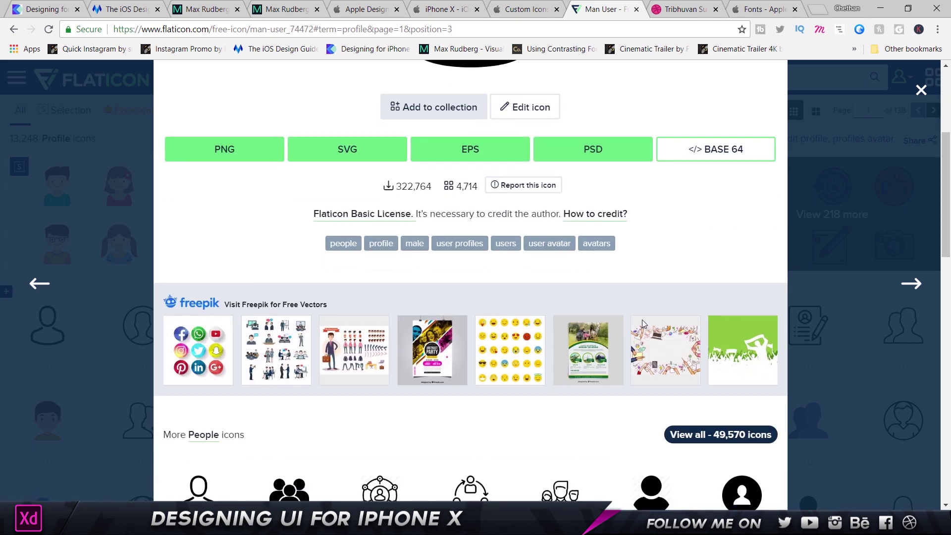
scroll(415, 361, "down", 2)
scroll(419, 357, "up", 8)
scroll(419, 357, "up", 4)
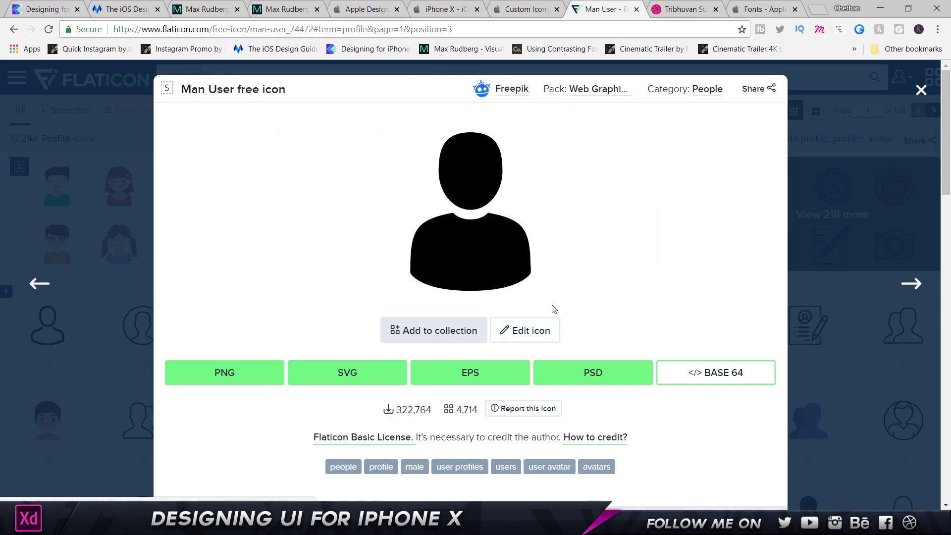
key("Escape")
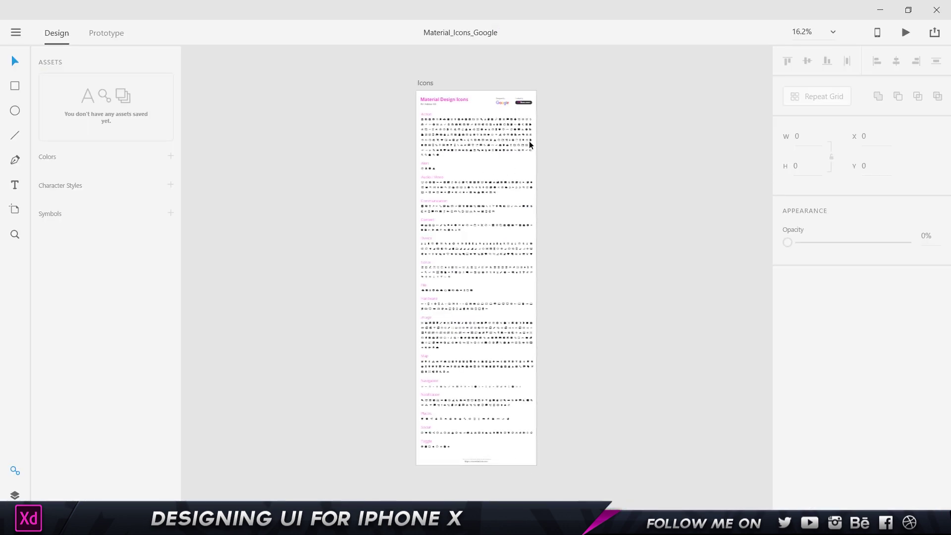
In the Material_Icons_Google file in Adobe XD, look through the icon categories from Action down to Image
scroll(459, 67, "up", 3)
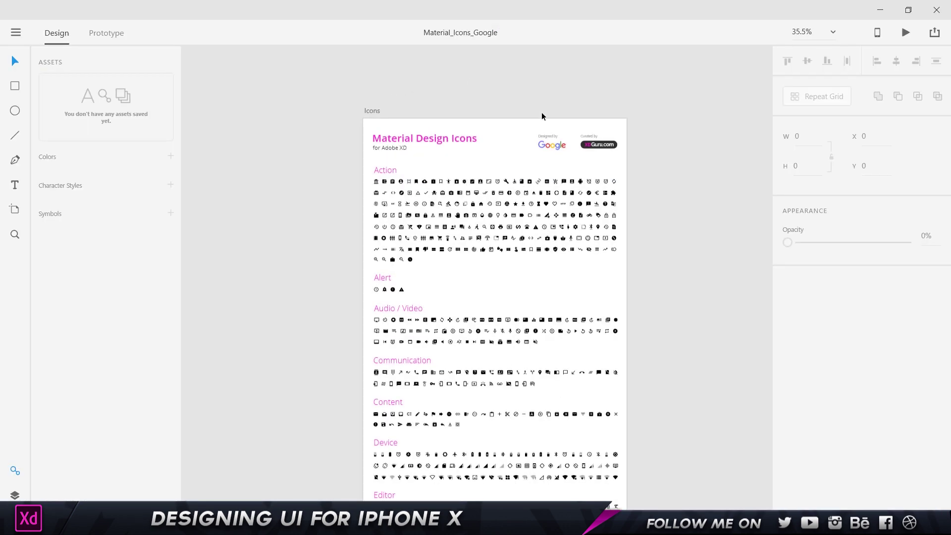
scroll(544, 114, "up", 3)
left_click(642, 168)
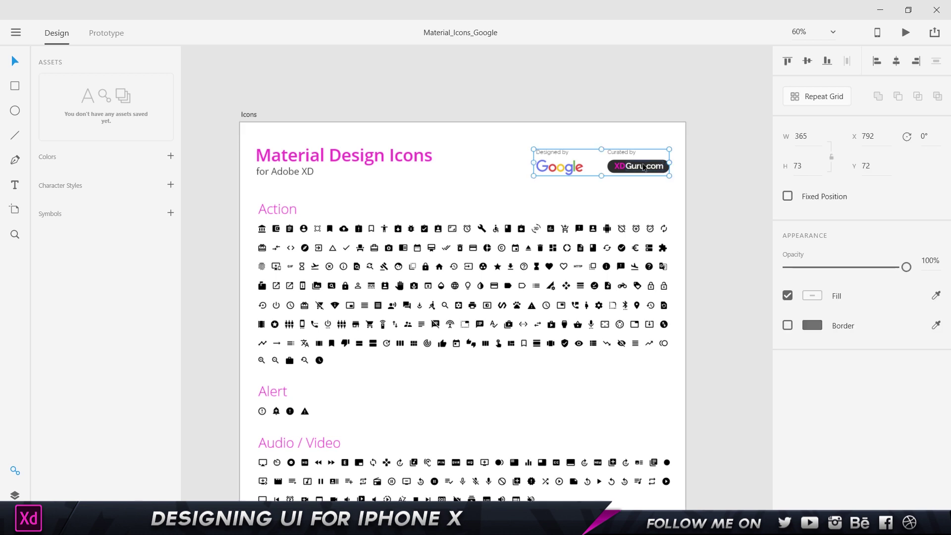
scroll(620, 196, "down", 1)
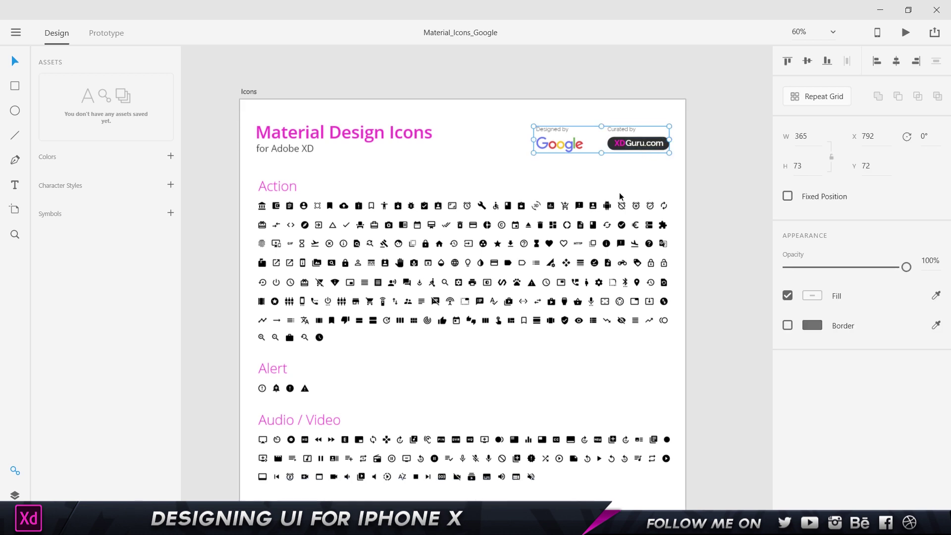
scroll(620, 197, "down", 3)
scroll(407, 178, "down", 4)
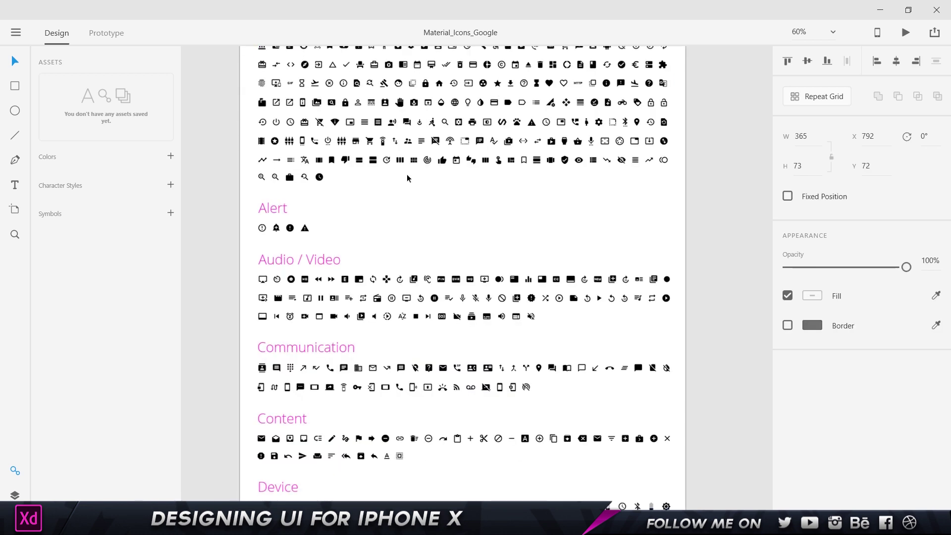
scroll(408, 178, "up", 3)
scroll(407, 177, "down", 3)
scroll(408, 177, "down", 7)
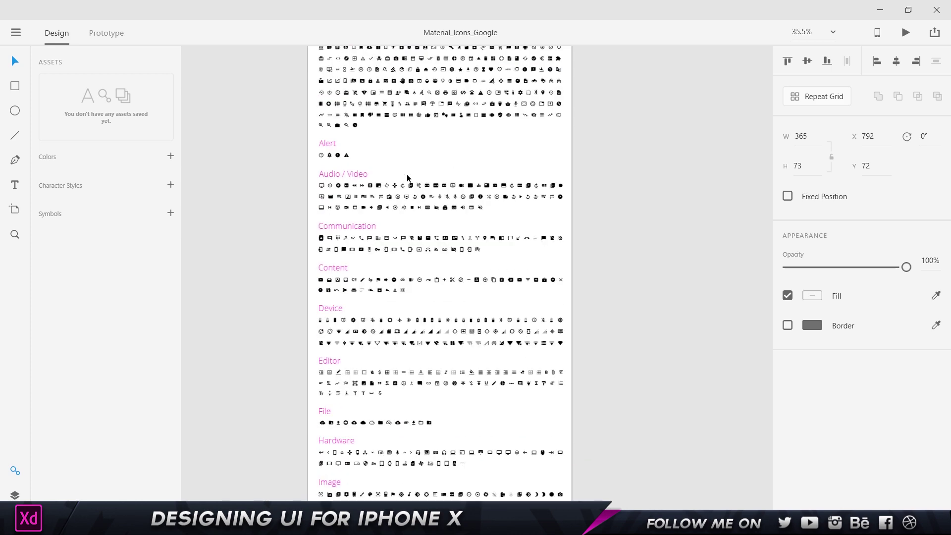
scroll(408, 177, "up", 4)
scroll(407, 177, "up", 3)
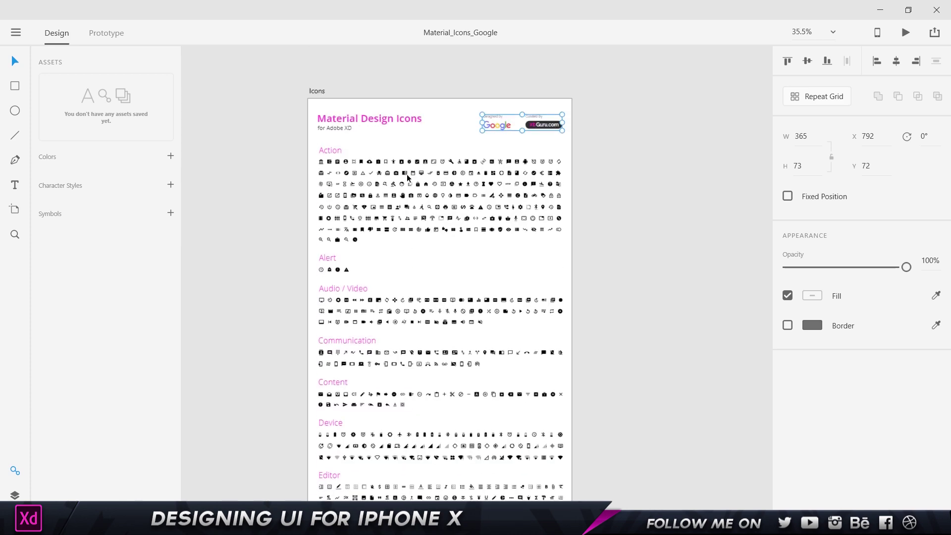
scroll(435, 164, "down", 10)
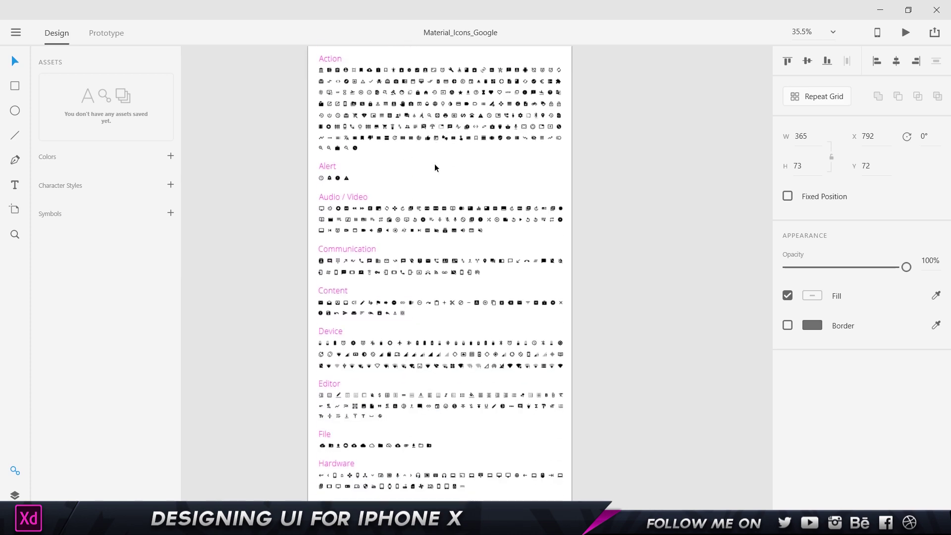
scroll(431, 245, "up", 3)
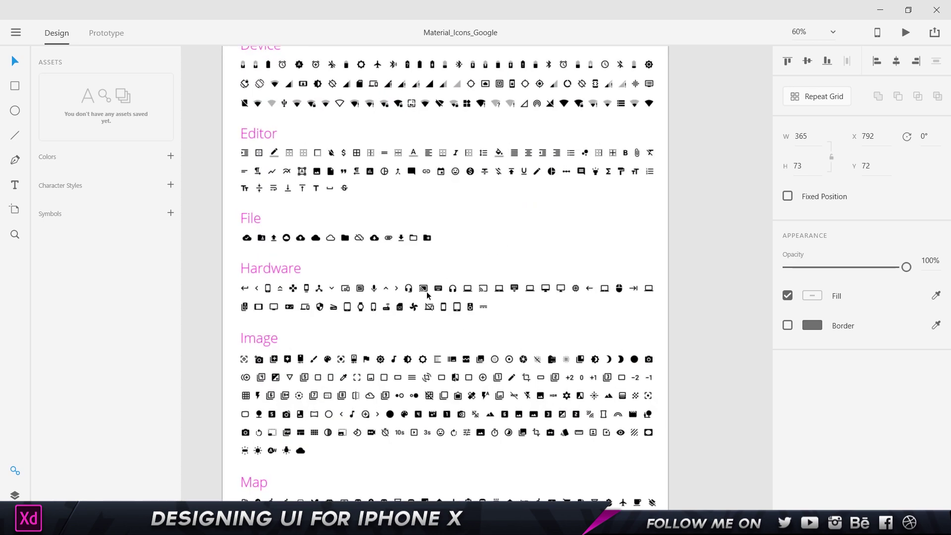
scroll(428, 296, "down", 5)
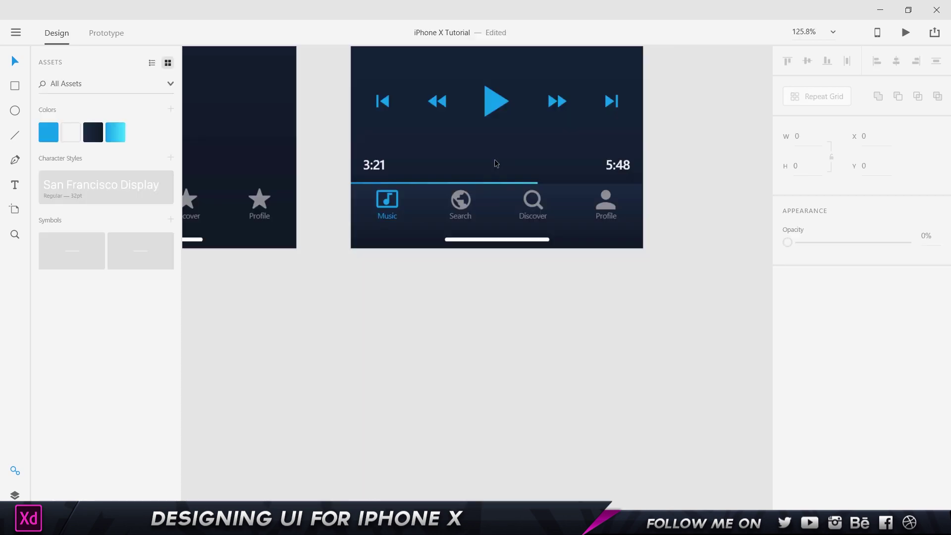
In the iPhone X Tutorial file, inspect the sizes of the Search and Discover tab icons on the finished artboard
scroll(469, 152, "up", 8)
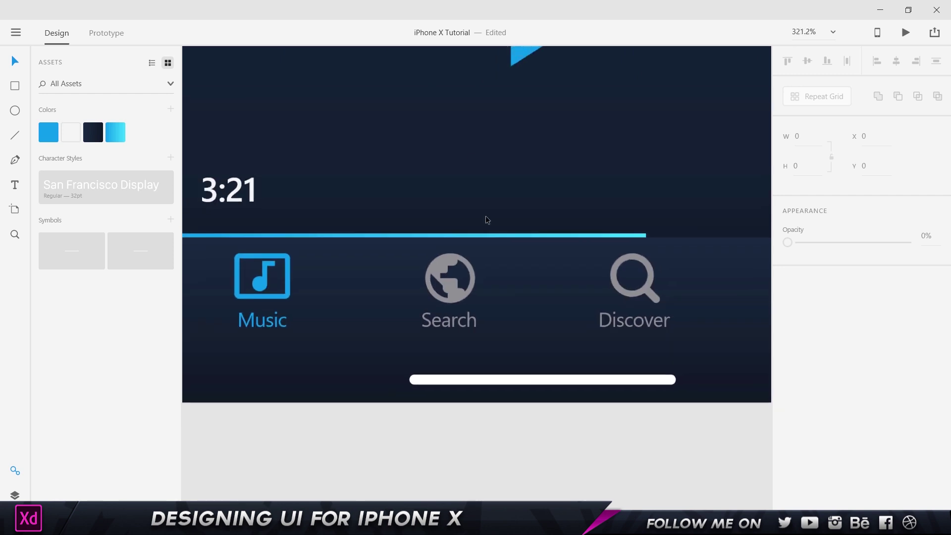
left_click_drag(436, 226, 485, 230)
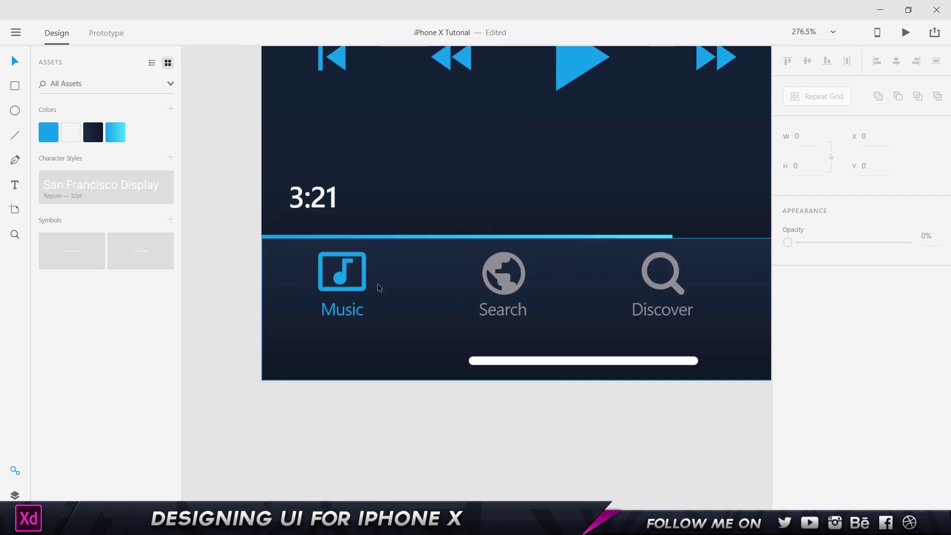
left_click(499, 260)
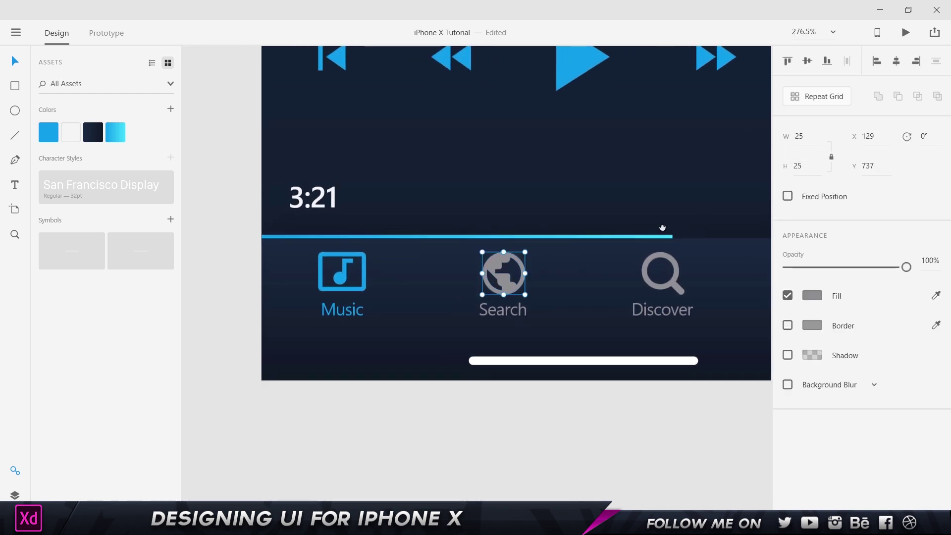
left_click_drag(675, 227, 477, 238)
left_click(472, 292)
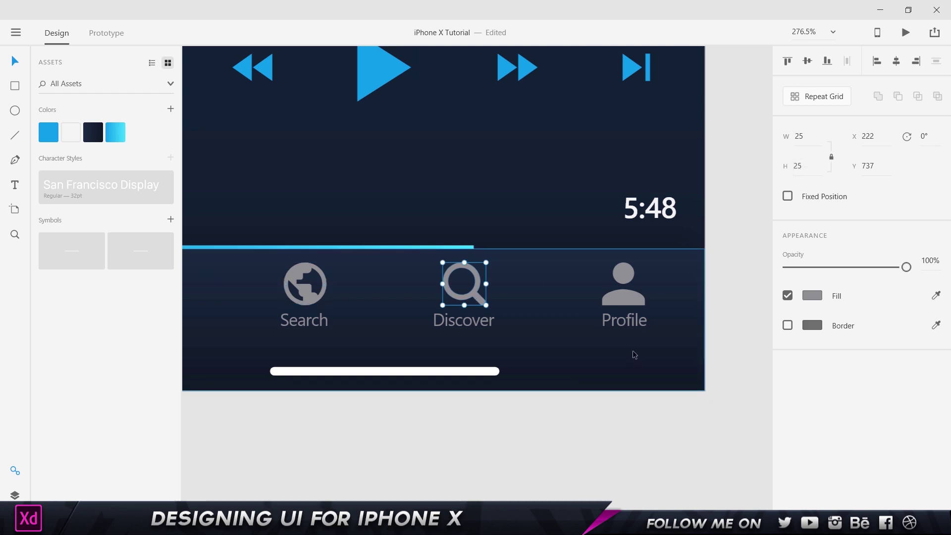
Check the square glyph target in Apple's size table, and resize the Profile tab icon to 23 by 23
left_click(623, 283)
key("alt+Tab")
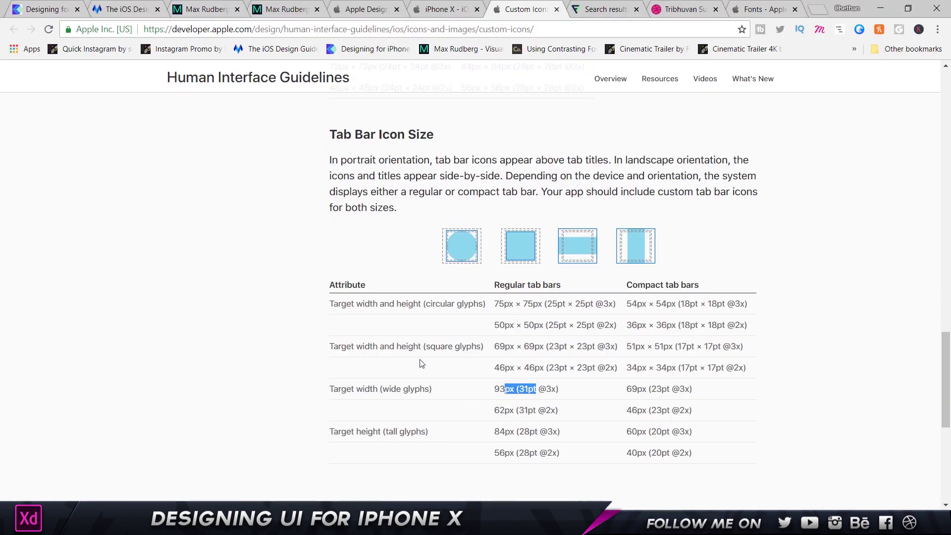
left_click_drag(548, 346, 601, 347)
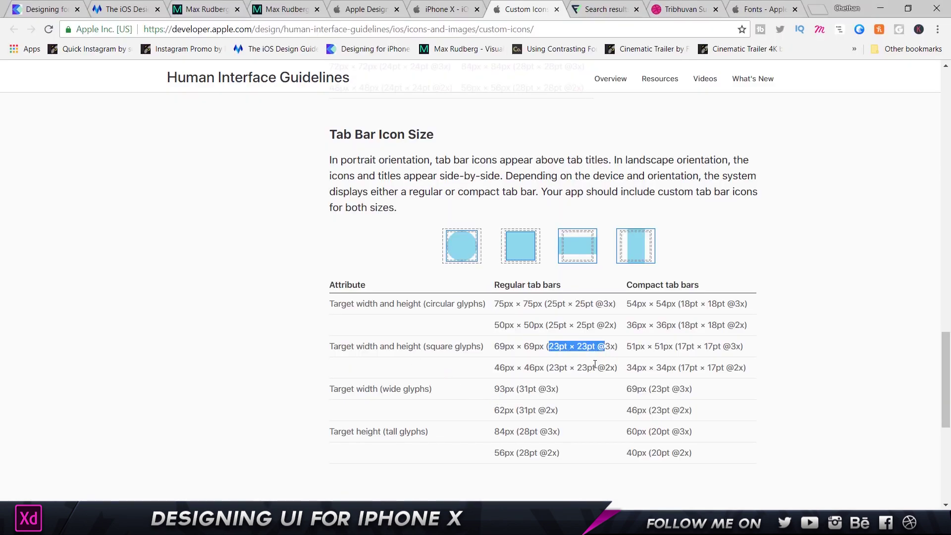
key("alt+Tab")
left_click(797, 136)
type("23")
key("Return")
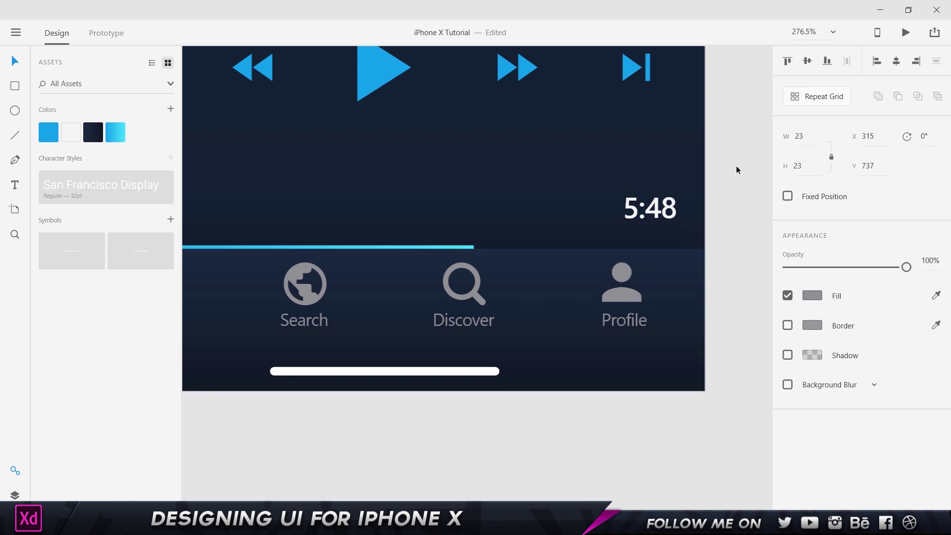
Resize the Discover and Search tab icons to 23 by 23 with their proportions locked
left_click(464, 284)
left_click(802, 166)
type("23")
left_click(312, 290)
key("2")
key("3")
left_click_drag(814, 269, 941, 251)
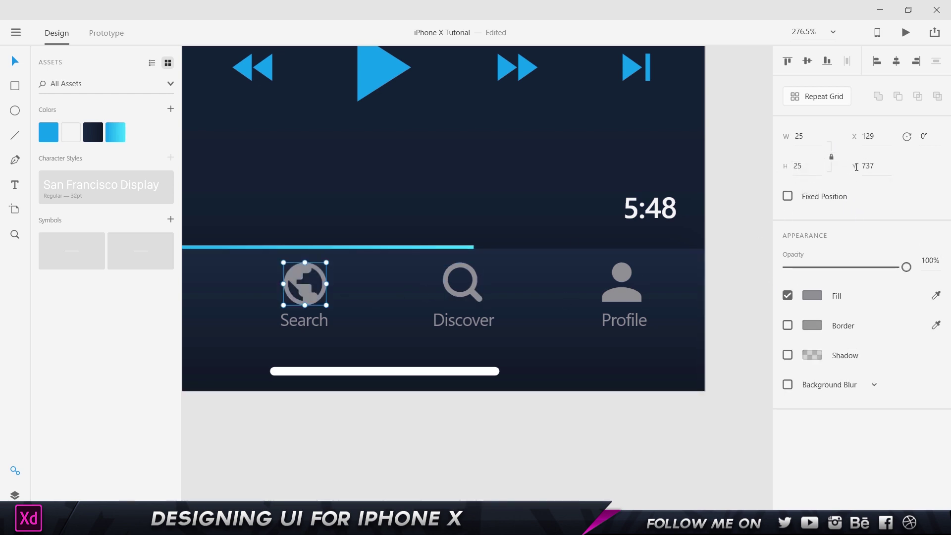
left_click(512, 384)
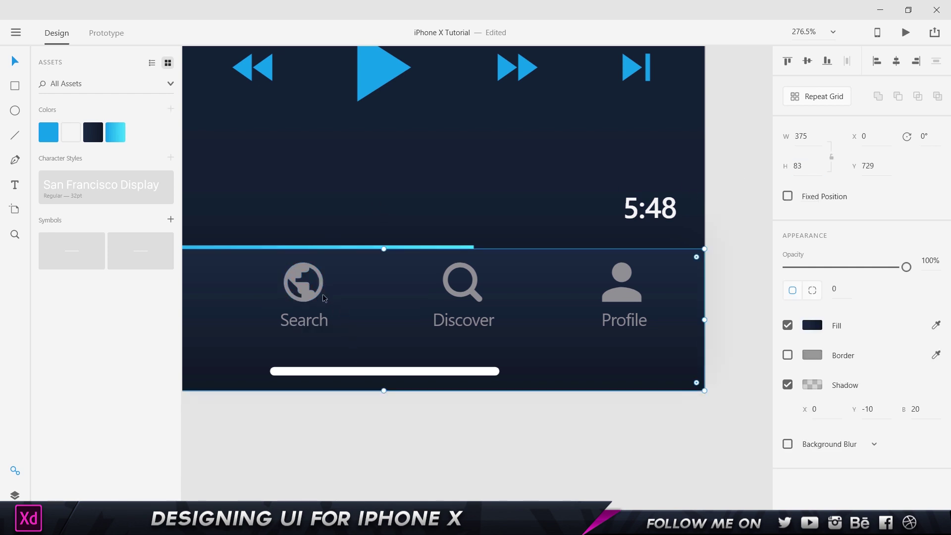
left_click(307, 296)
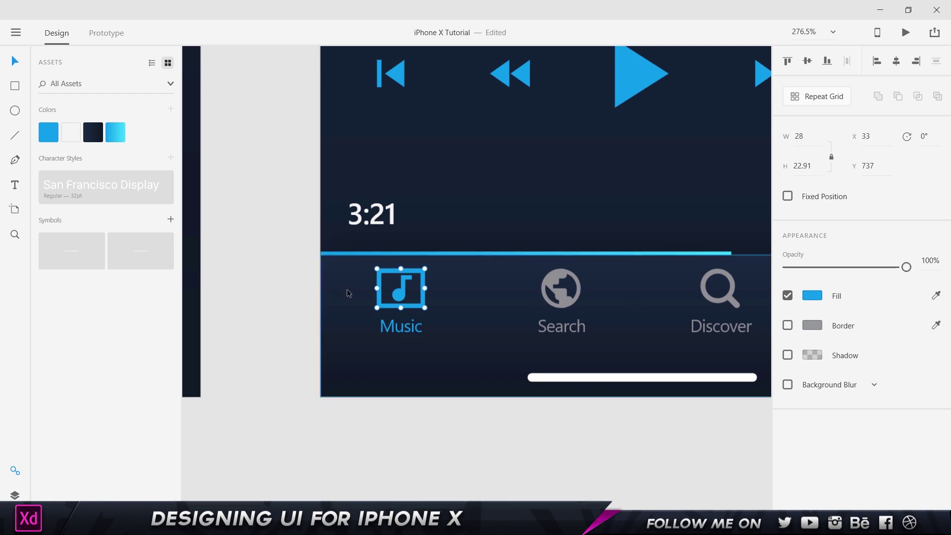
Look up the target width for wide glyphs in regular tab bars in Apple's icon size table in the browser
key("alt+Tab")
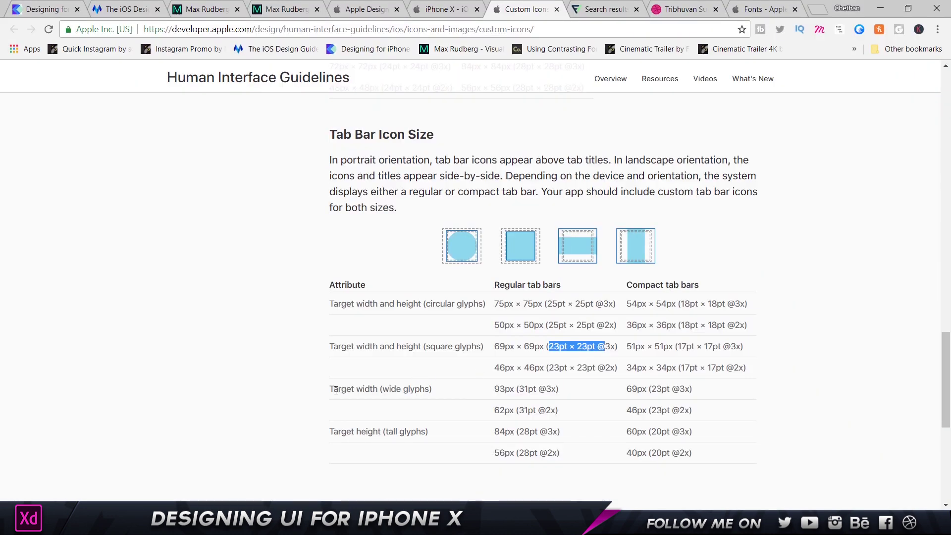
left_click_drag(335, 390, 410, 390)
left_click(440, 393)
left_click_drag(493, 390, 557, 390)
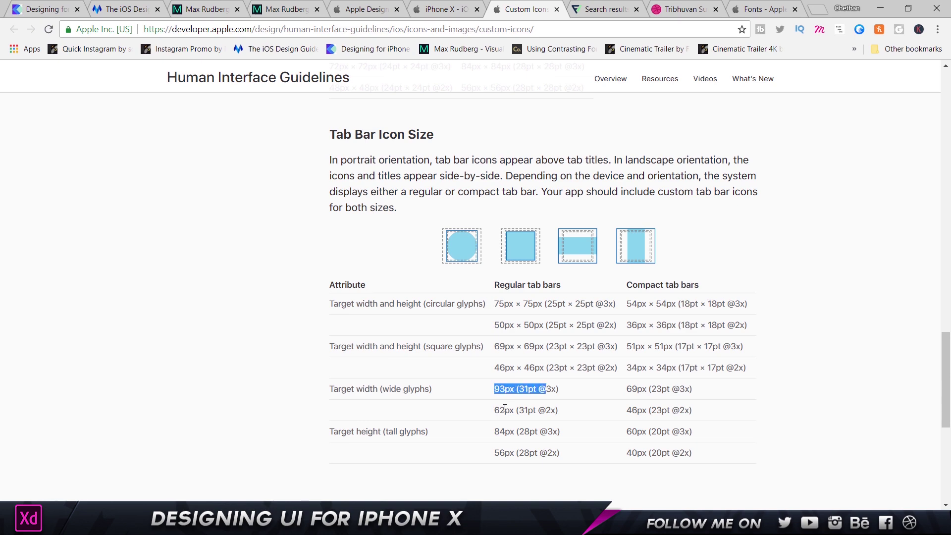
In the iPhone X Tutorial file, try a width of 31 for the Music icon and lay it over the Search icon to compare sizes
key("alt+Tab")
left_click(802, 137)
type("31")
key("Return")
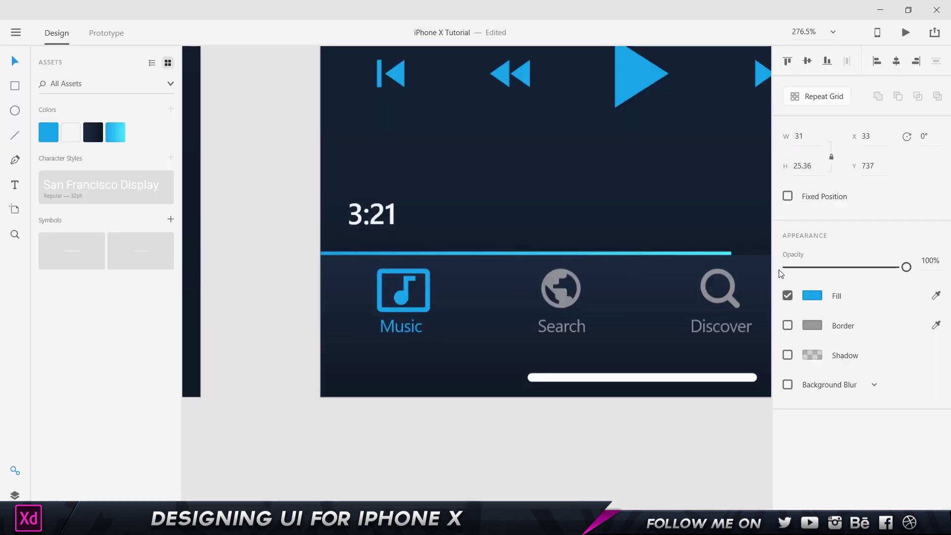
left_click_drag(406, 295, 563, 292)
scroll(563, 293, "up", 5)
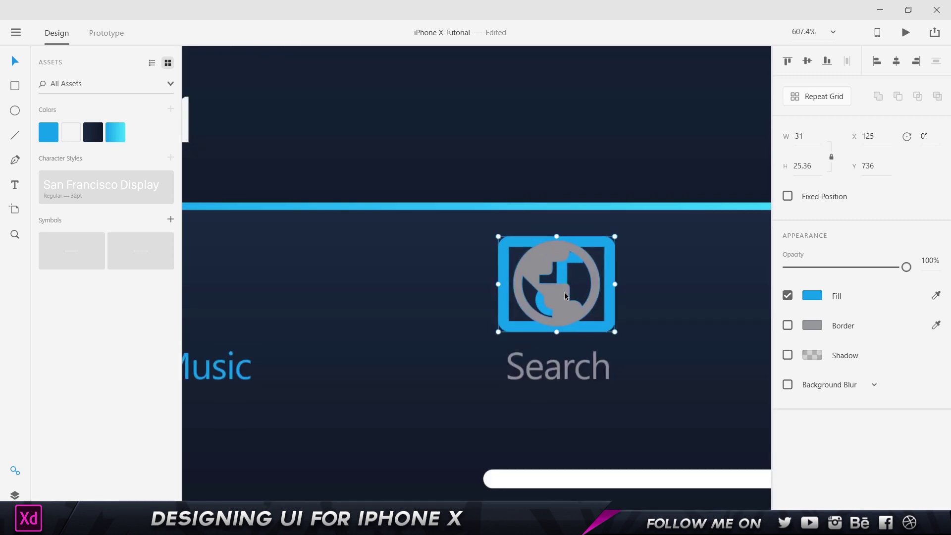
Set the Music icon's width to 28 and place it back above its label, level with the Search icon
left_click(802, 137)
type("28")
key("Return")
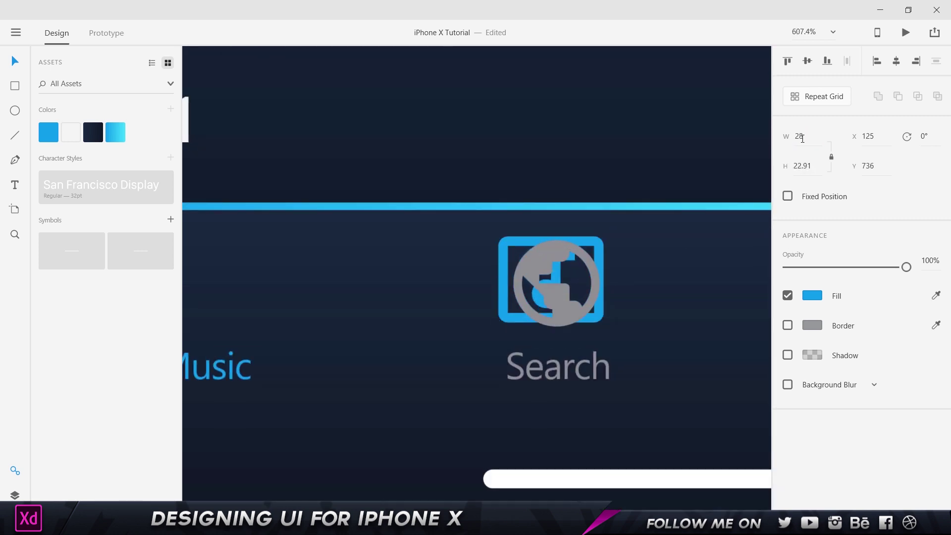
left_click_drag(510, 237, 525, 242)
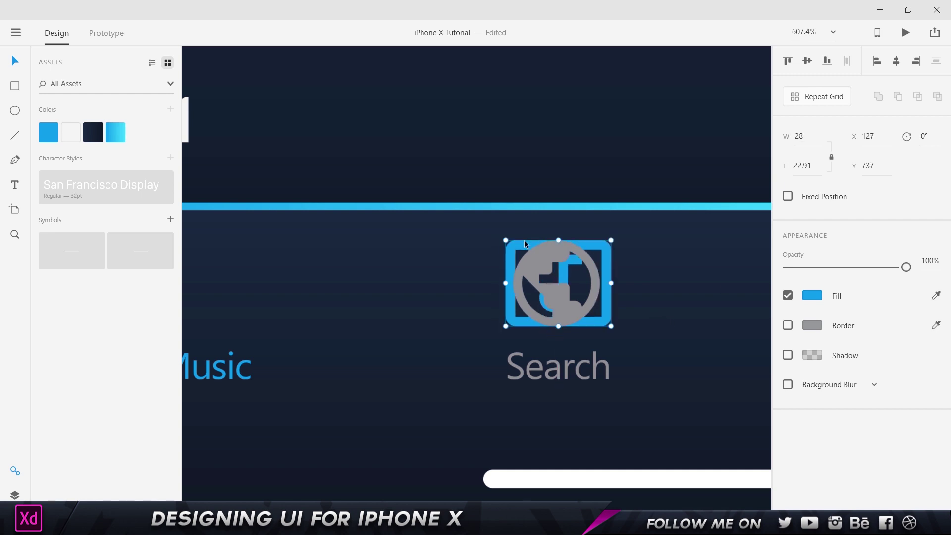
scroll(540, 268, "left", 3)
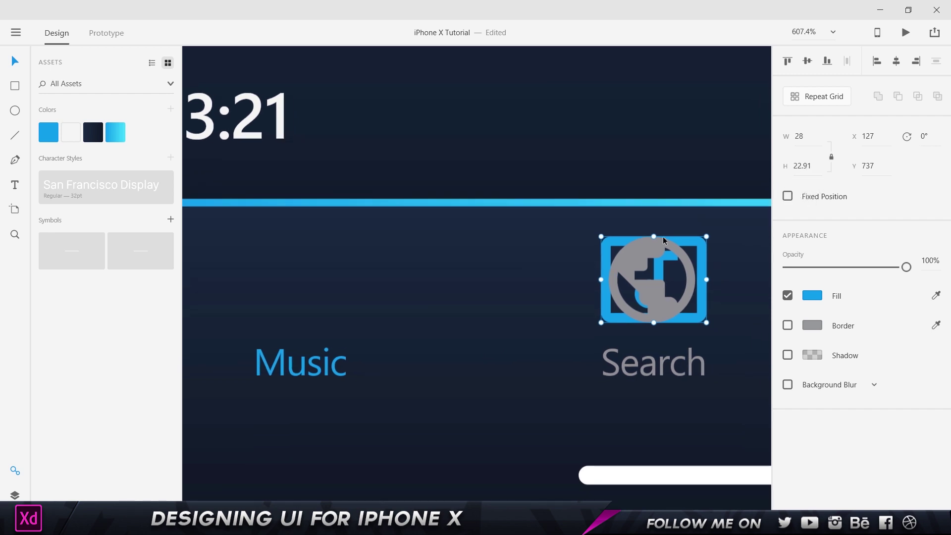
left_click_drag(623, 243, 271, 248)
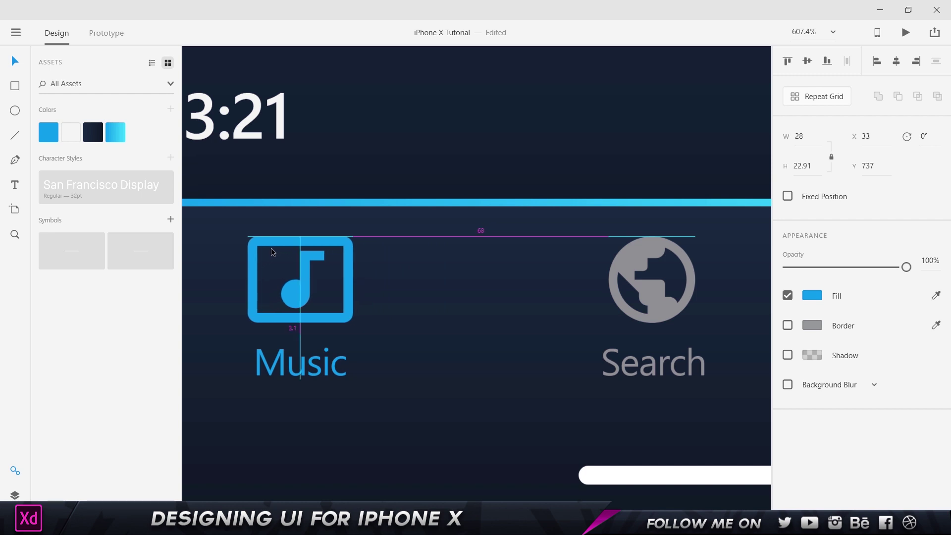
scroll(568, 277, "down", 4)
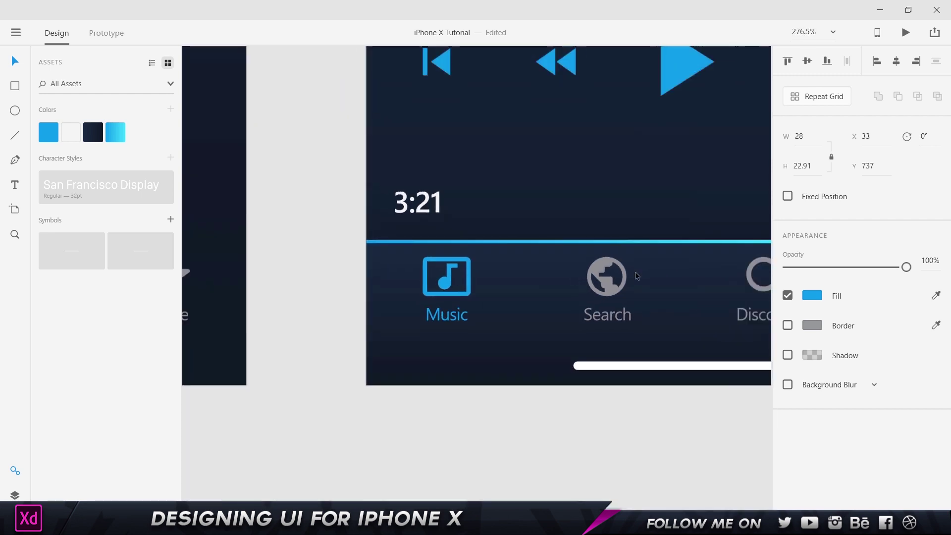
Shift the Profile icon slightly so that it sits centred above its label
left_click_drag(636, 272, 515, 285)
left_click_drag(661, 300, 370, 314)
scroll(510, 313, "up", 4)
double_click(514, 304)
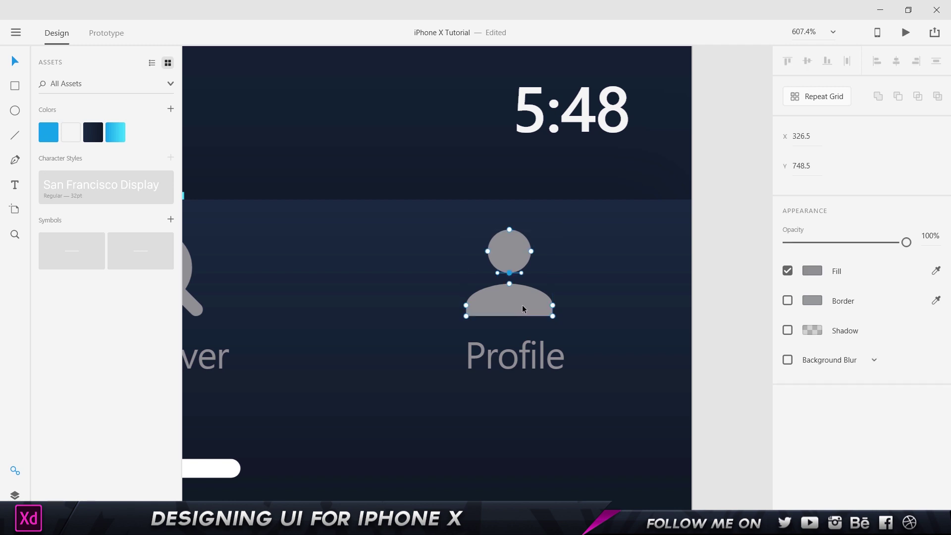
left_click(616, 295)
left_click(519, 294)
mouse_move(511, 297)
left_mouse_down()
mouse_move(525, 298)
mouse_move(515, 299)
left_mouse_up()
left_click(624, 328)
Align the Music, Search, Discover and Profile icons on a common vertical middle
left_click(530, 307)
scroll(545, 307, "down", 5)
scroll(531, 302, "left", 2)
left_click(366, 303, "shift")
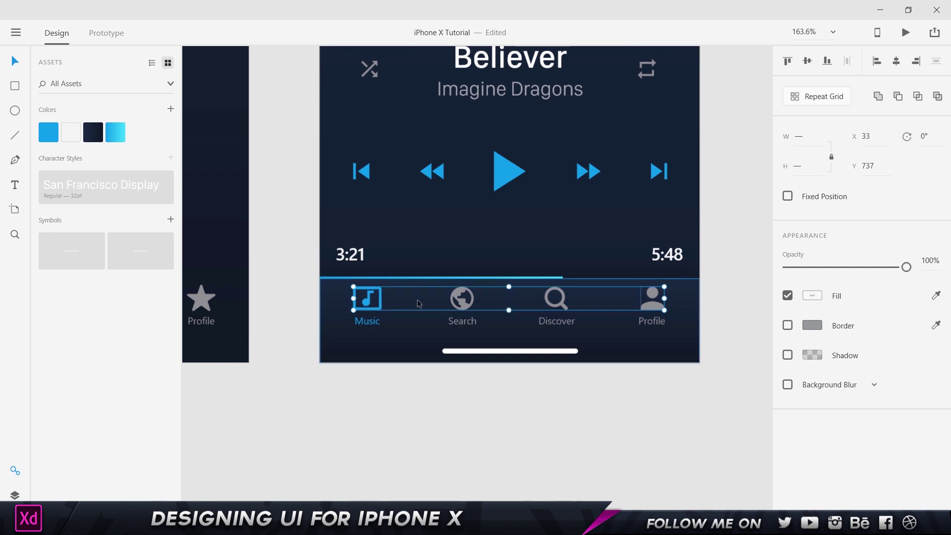
left_click(467, 307, "shift")
left_click(461, 319, "shift")
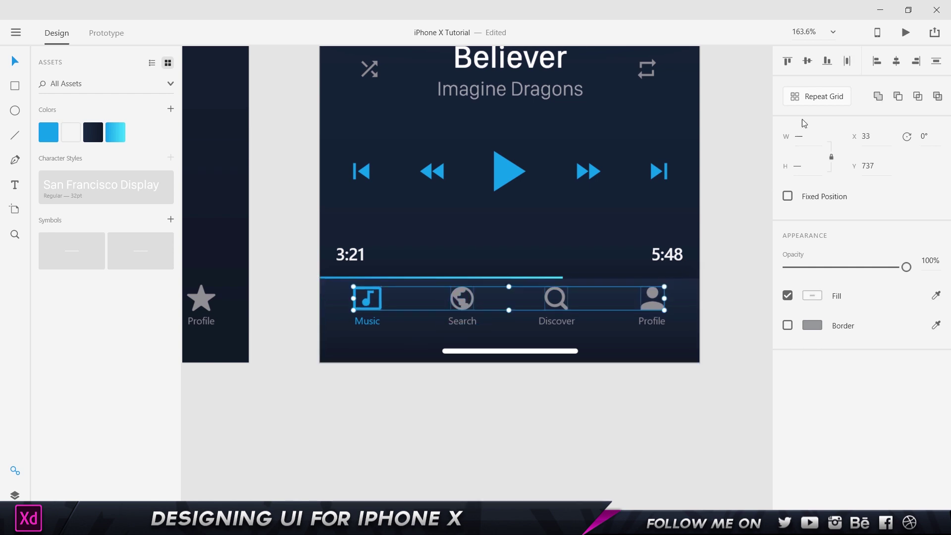
left_click(809, 60)
left_click(691, 315)
scroll(691, 315, "up", 5)
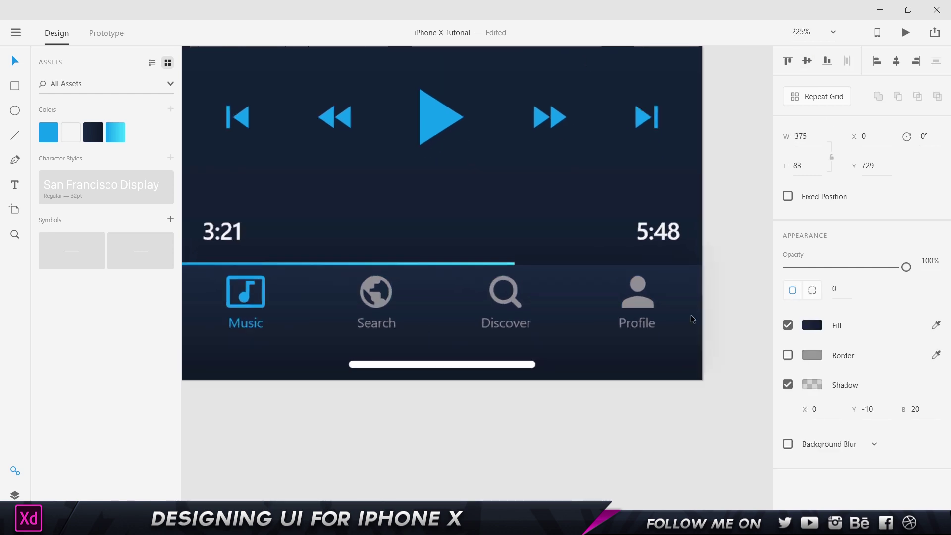
Delete the placeholder star icons and their labels from the tab bar area of the Home Screen artboard
scroll(714, 299, "down", 5)
left_click_drag(364, 296, 543, 246)
left_click_drag(691, 281, 488, 308)
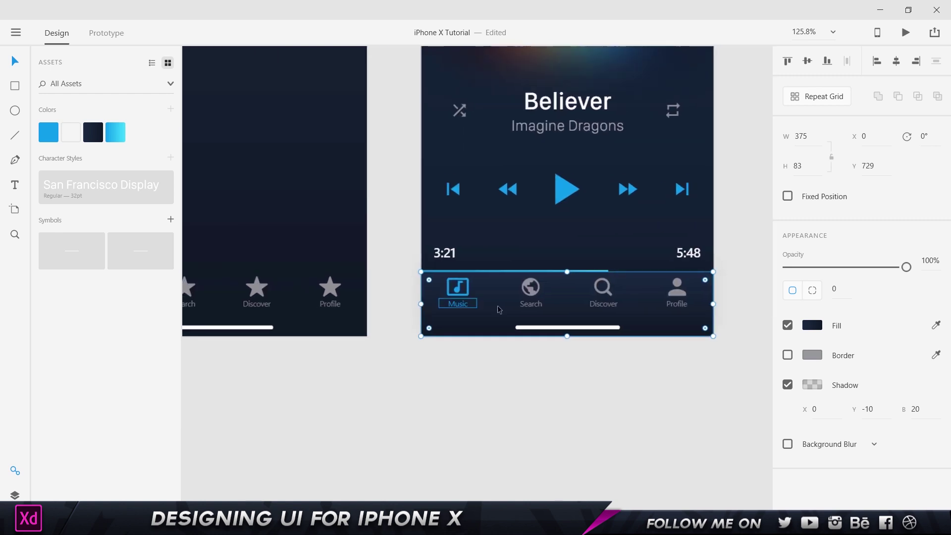
scroll(489, 306, "up", 5)
scroll(465, 273, "down", 4)
left_click_drag(547, 333, 450, 344)
left_click_drag(651, 301, 325, 280)
left_click(378, 317, "shift")
left_click_drag(299, 218, 574, 247)
left_click_drag(545, 302, 245, 331)
key("Delete")
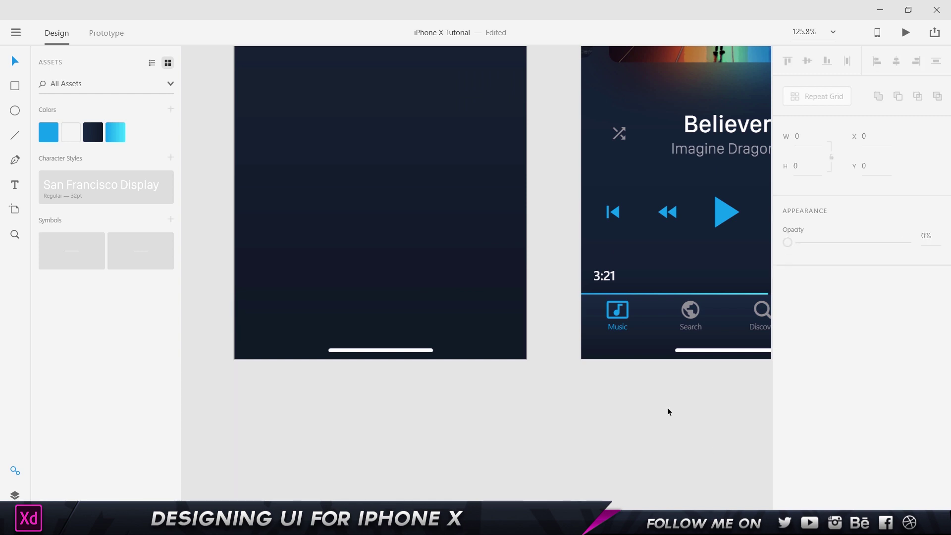
Copy the four tab bar icons with their labels from the player artboard onto the Home Screen artboard
left_click_drag(686, 429, 421, 386)
left_click_drag(637, 334, 306, 317)
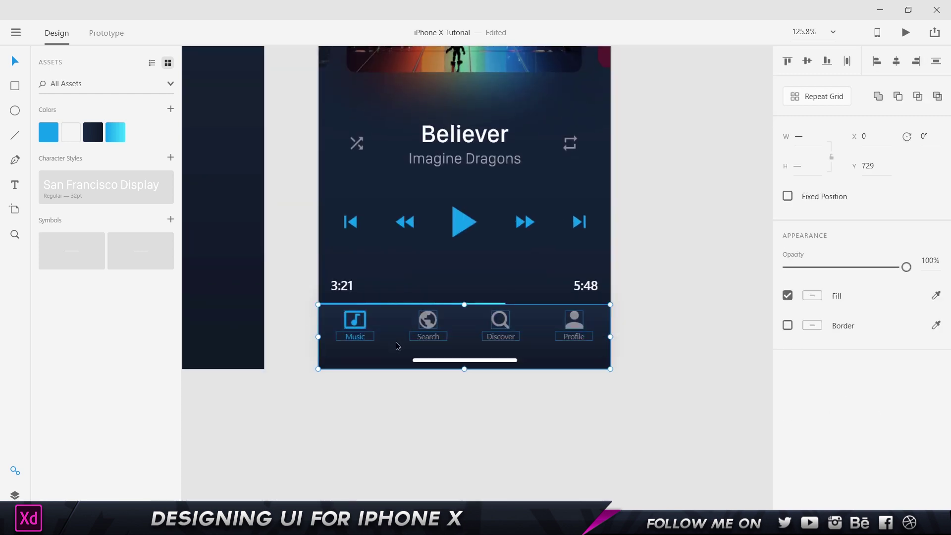
left_click(540, 367, "shift")
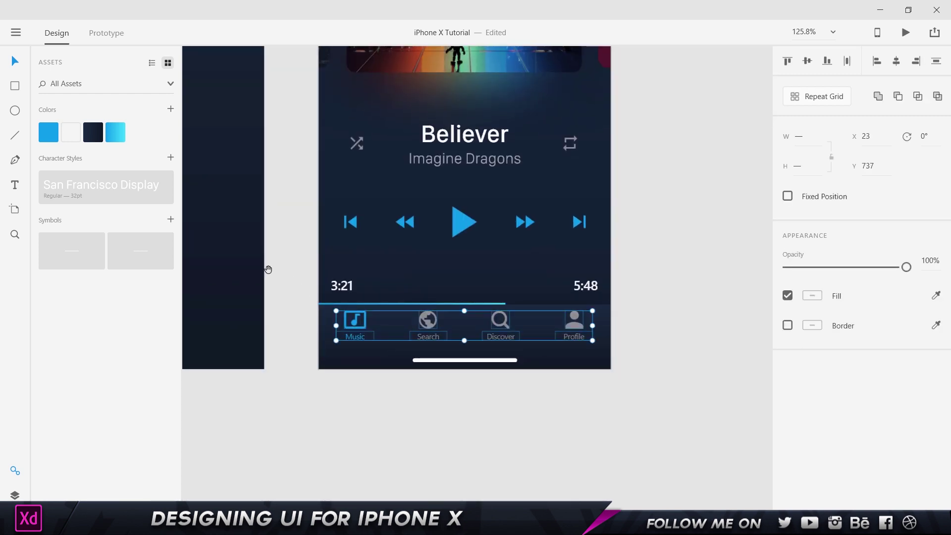
left_click_drag(272, 272, 585, 289)
left_click(426, 278)
key("ctrl+v")
left_click(465, 411)
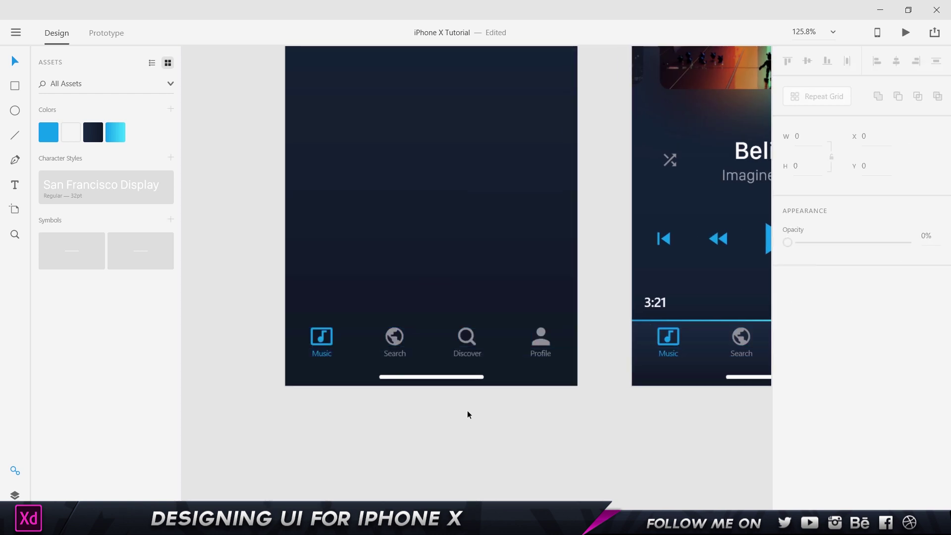
Copy the 375 by 83 tab bar background onto the Home Screen artboard and centre it horizontally
left_click_drag(563, 326, 464, 330)
left_click(601, 369)
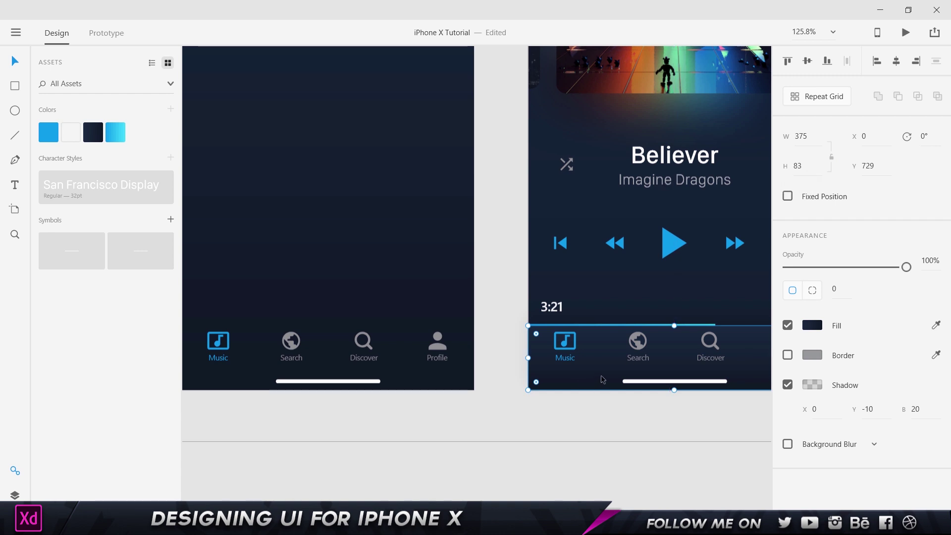
left_click_drag(602, 379, 261, 376)
scroll(365, 301, "left", 3)
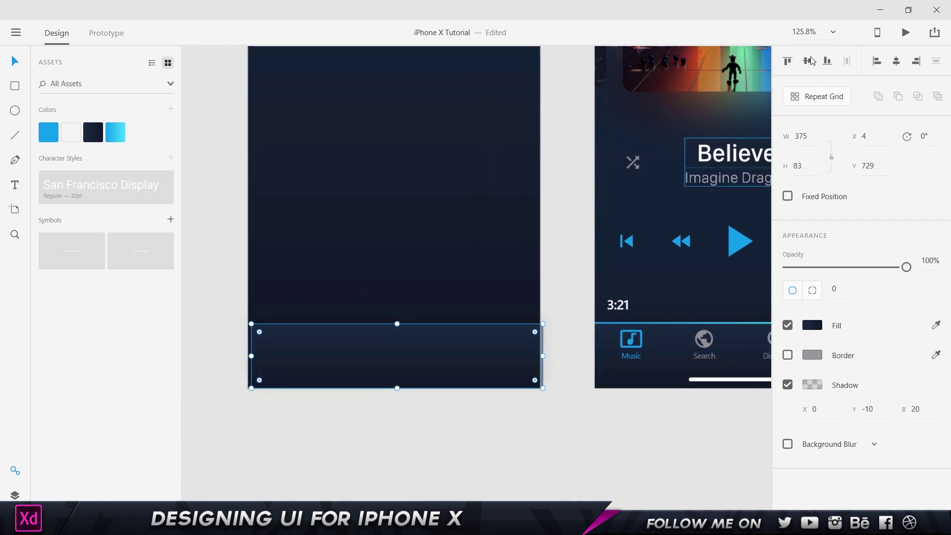
left_click(896, 60)
Send the copied tab bar background behind the icons, labels and home indicator
right_click(307, 382)
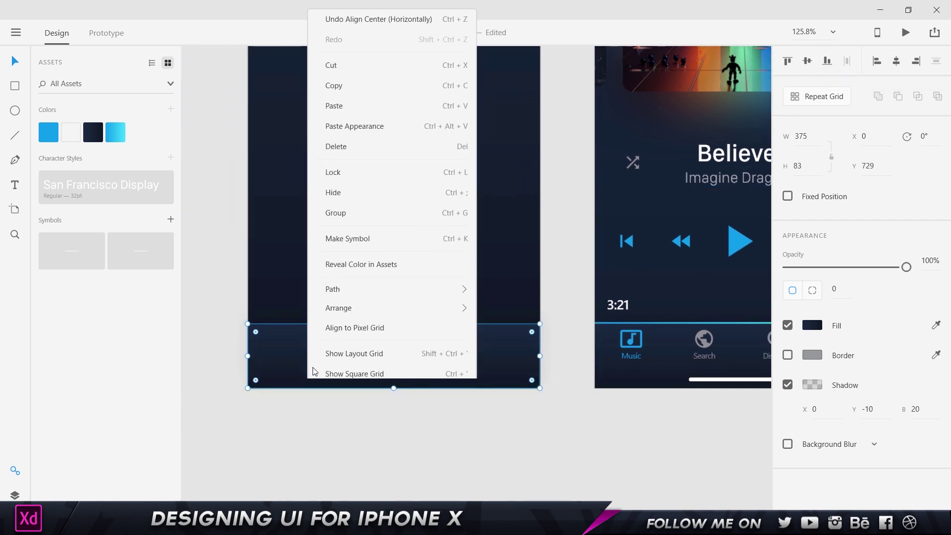
mouse_move(355, 303)
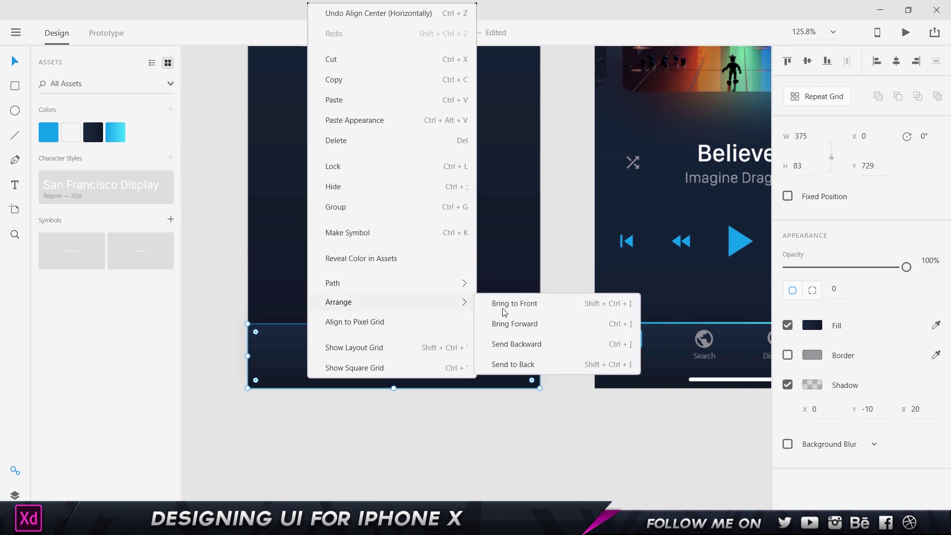
left_click(530, 347)
left_click(567, 326)
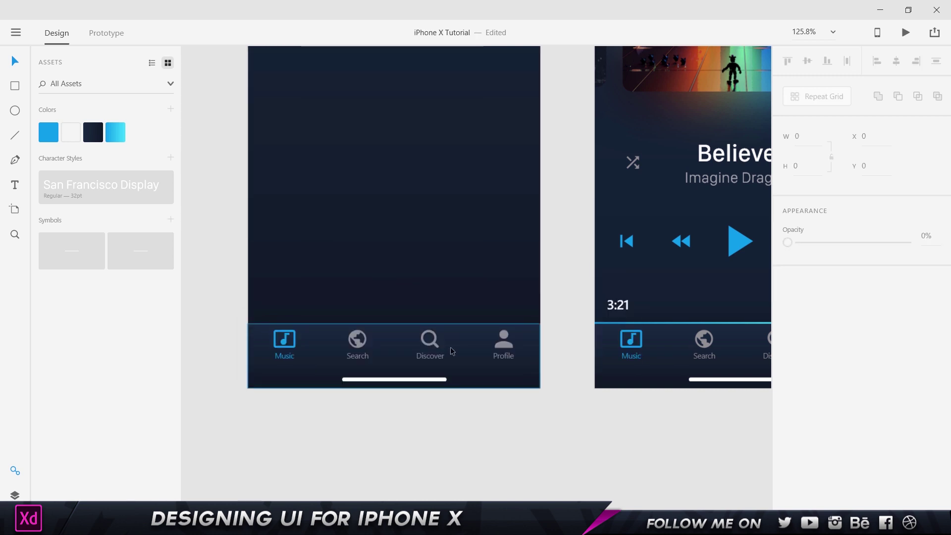
Place a copy of the green 8 by 44 height marker beside the Home Screen artboard's tab bar
left_click(493, 379)
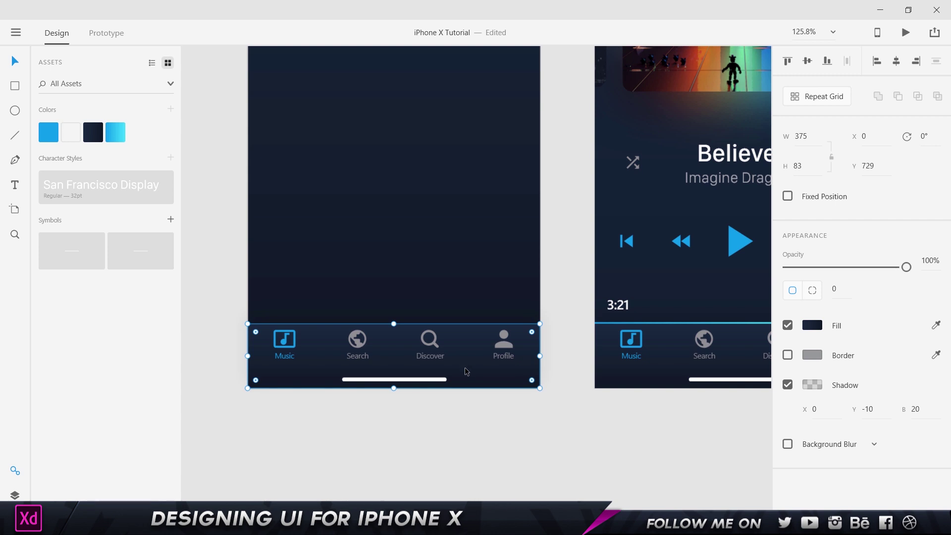
scroll(426, 244, "up", 5)
left_click(271, 115)
scroll(354, 221, "down", 3)
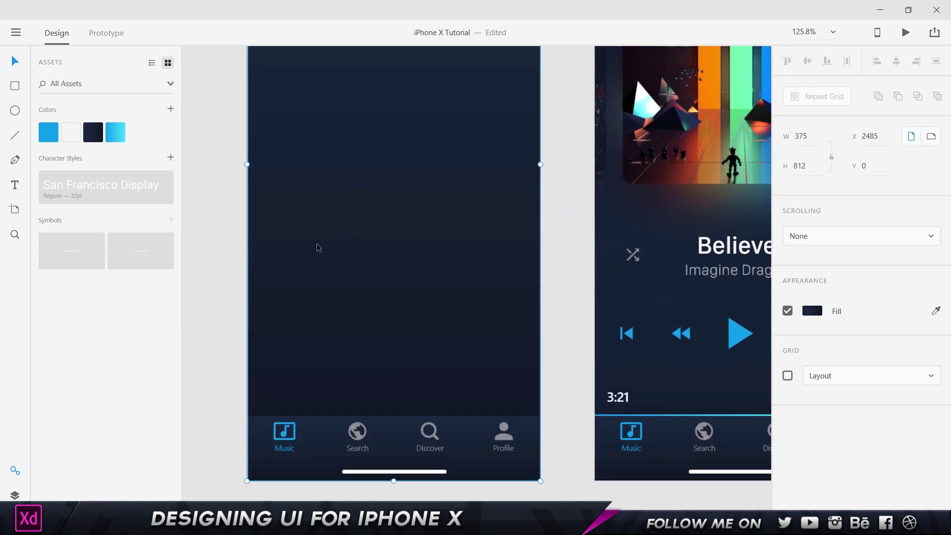
left_click_drag(331, 258, 442, 280)
left_click(356, 147)
scroll(356, 146, "down", 5)
left_click_drag(364, 88, 366, 275)
scroll(366, 275, "up", 5)
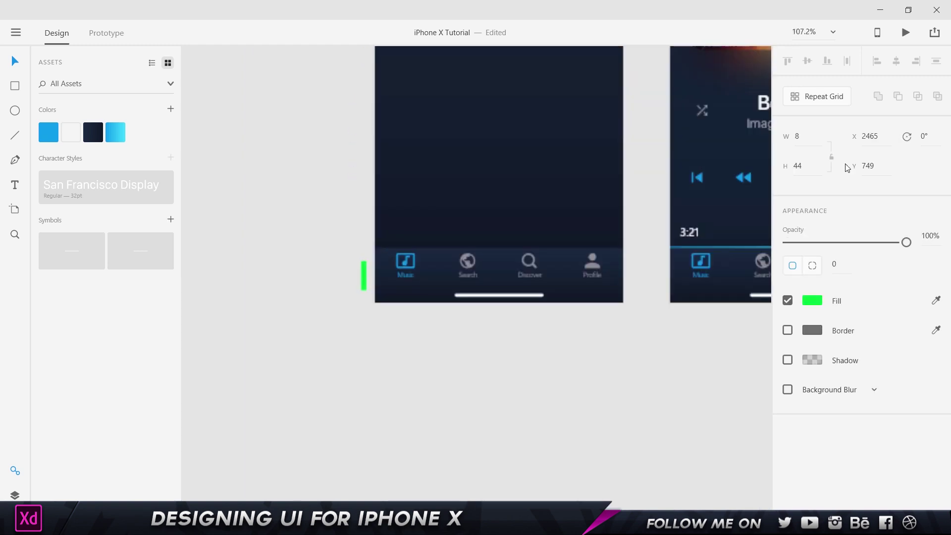
Set the copied green marker's height to 83 and align it with the top and bottom edges of the tab bar
left_click(808, 164)
type("83")
key("Return")
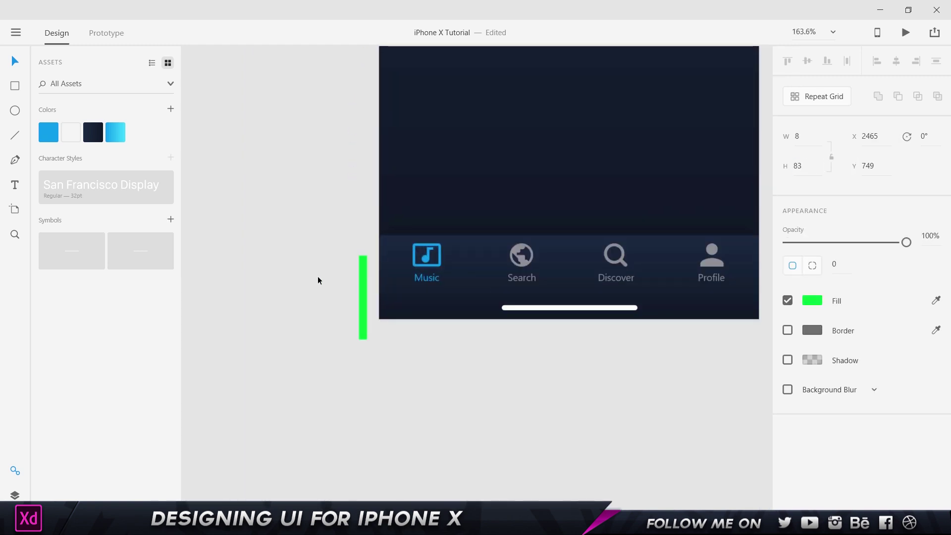
scroll(341, 285, "up", 5)
left_click_drag(402, 284, 406, 231)
left_click(332, 400)
Compare the green height markers with the Home Screen's top bars and tab bar, and inspect the back arrow's size and position
scroll(372, 323, "down", 5)
left_click_drag(502, 311, 427, 389)
scroll(427, 389, "up", 6)
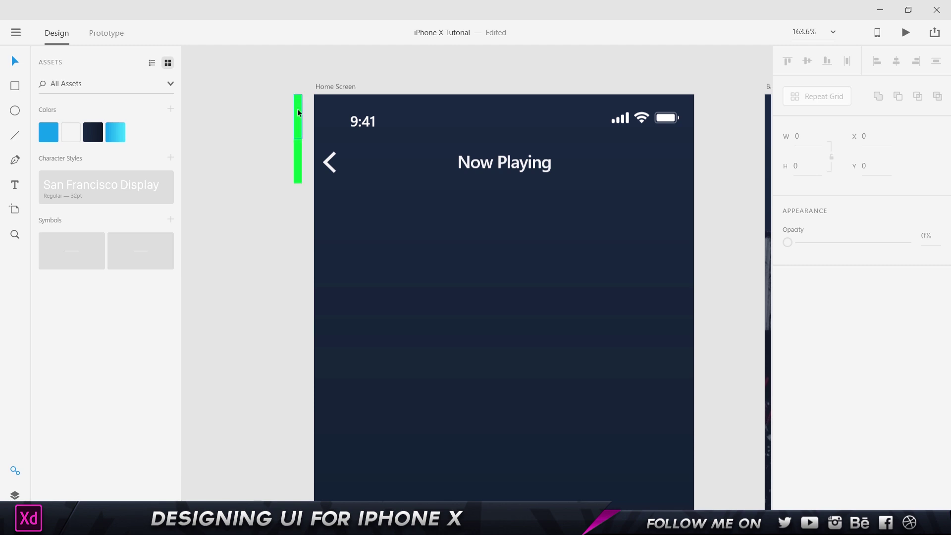
left_click_drag(352, 352, 355, 40)
left_click_drag(364, 471, 347, 345)
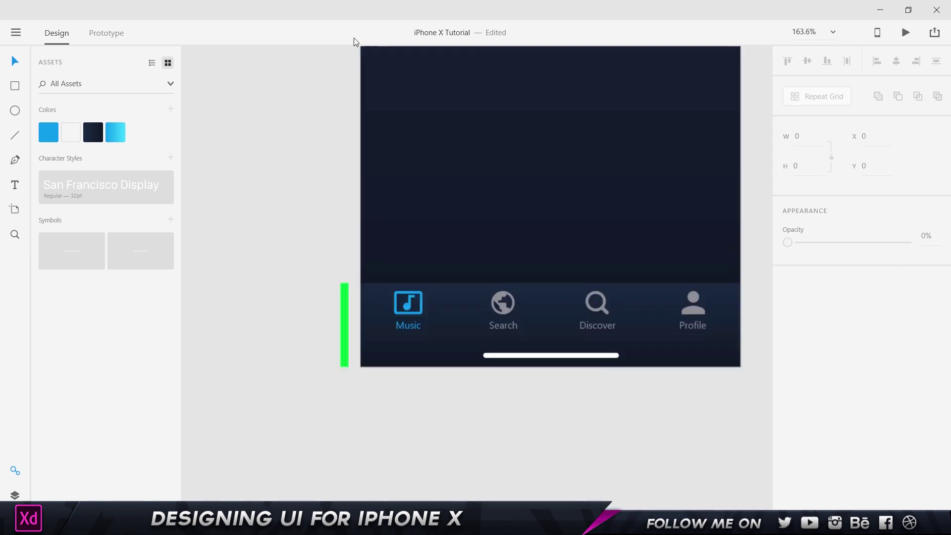
left_click_drag(436, 357, 369, 323)
left_click_drag(294, 189, 548, 251)
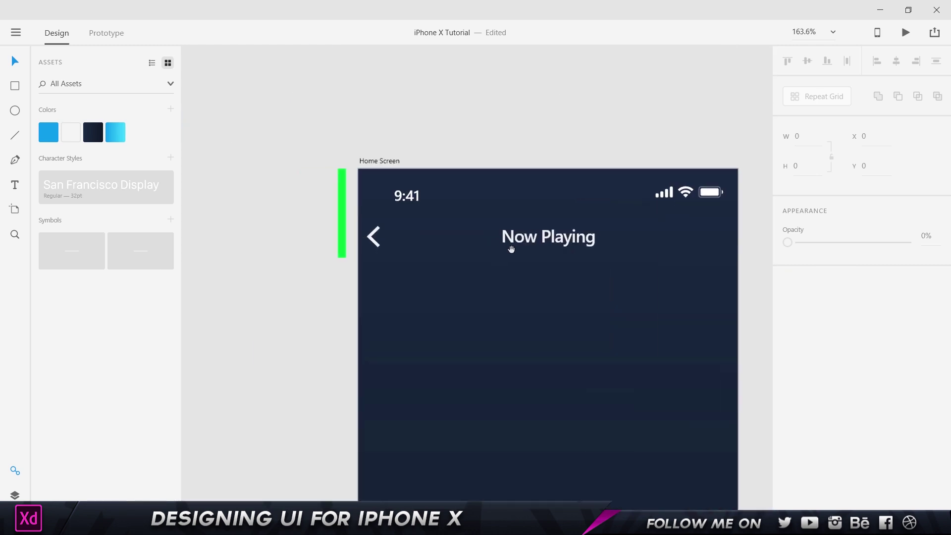
scroll(375, 233, "up", 6)
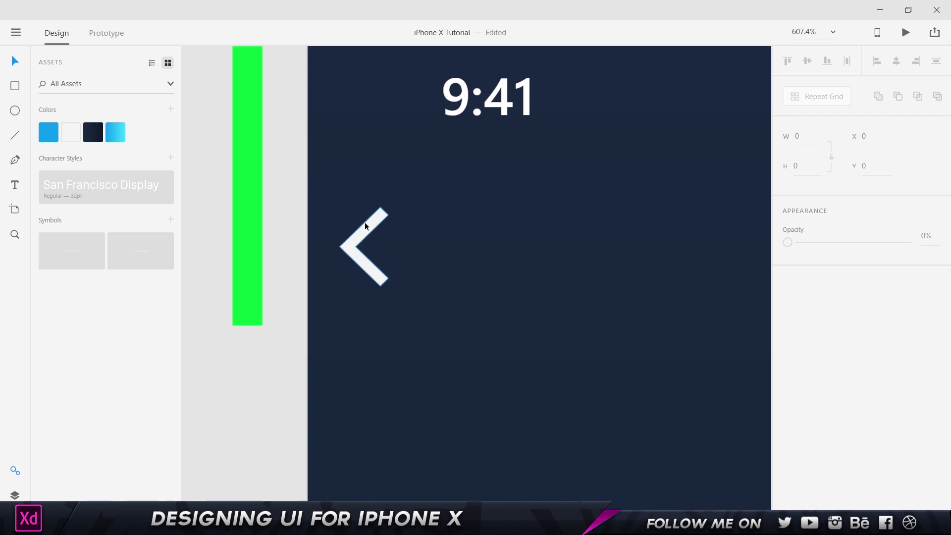
left_click(380, 224)
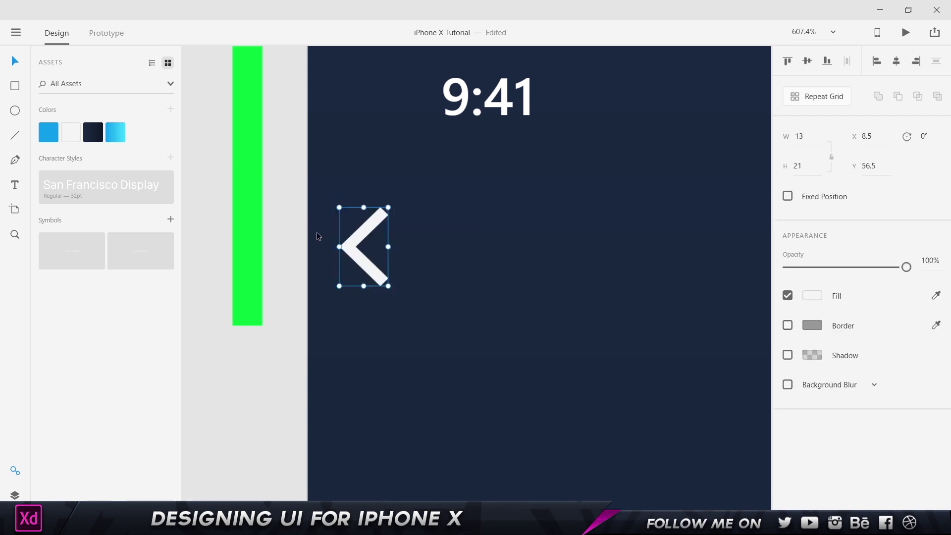
Switch to the browser and look up the iPhone X layout margin in the iOS design guides
key("alt+Tab")
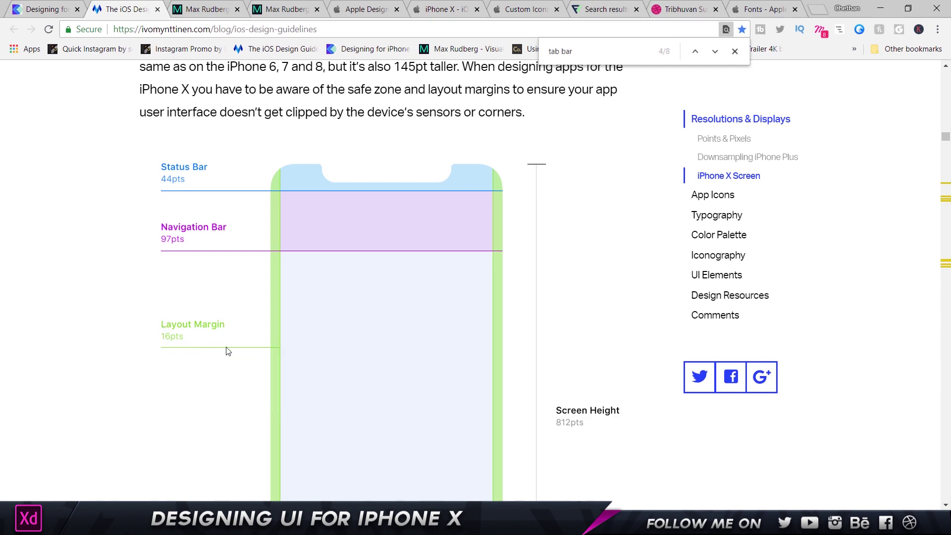
key("ctrl+shift+Tab")
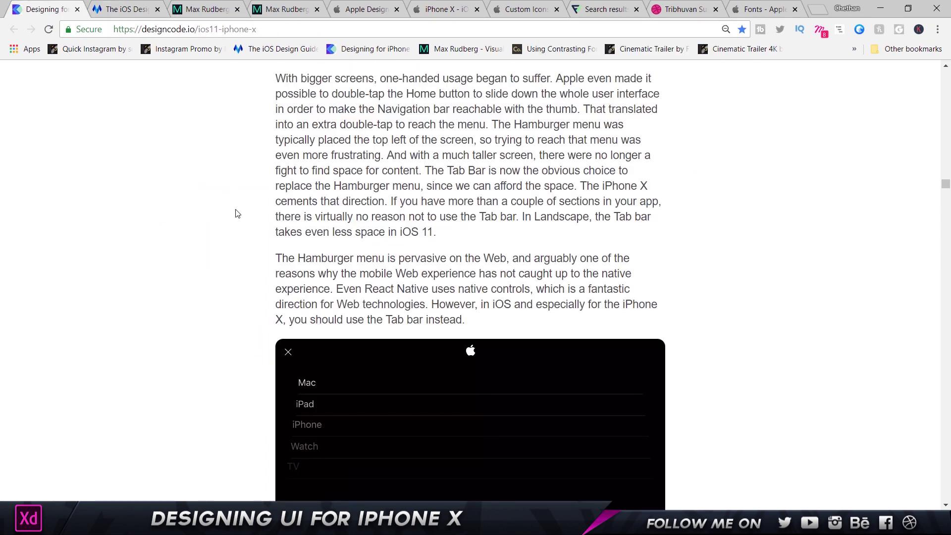
scroll(256, 291, "up", 20)
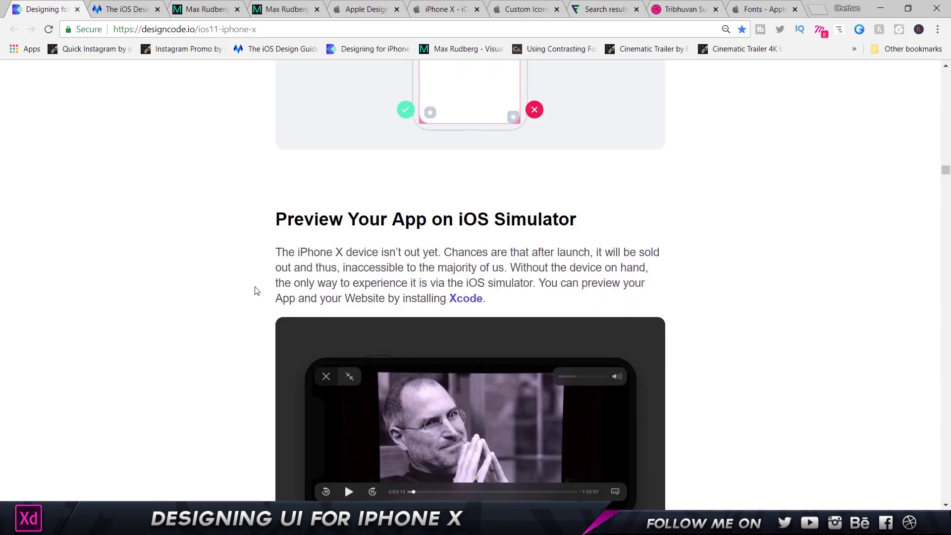
scroll(258, 292, "up", 10)
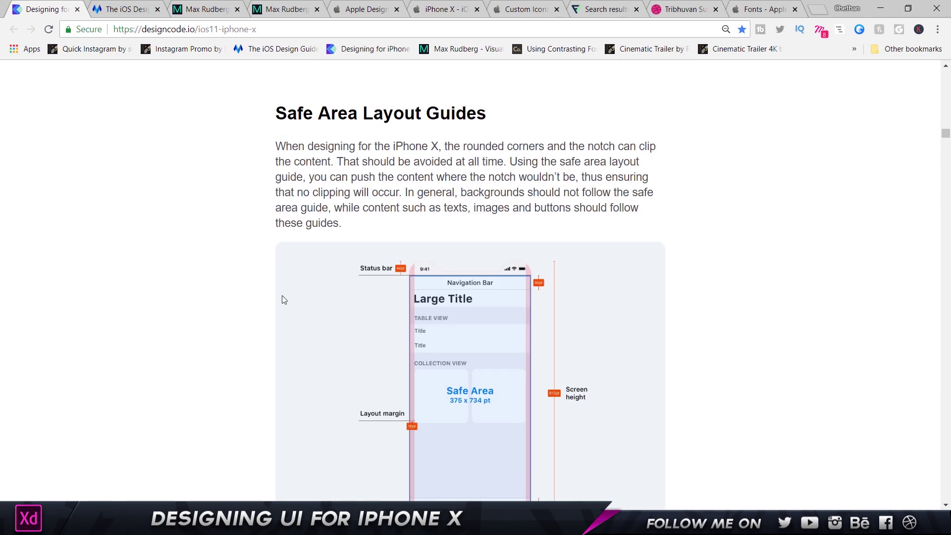
scroll(398, 431, "down", 2)
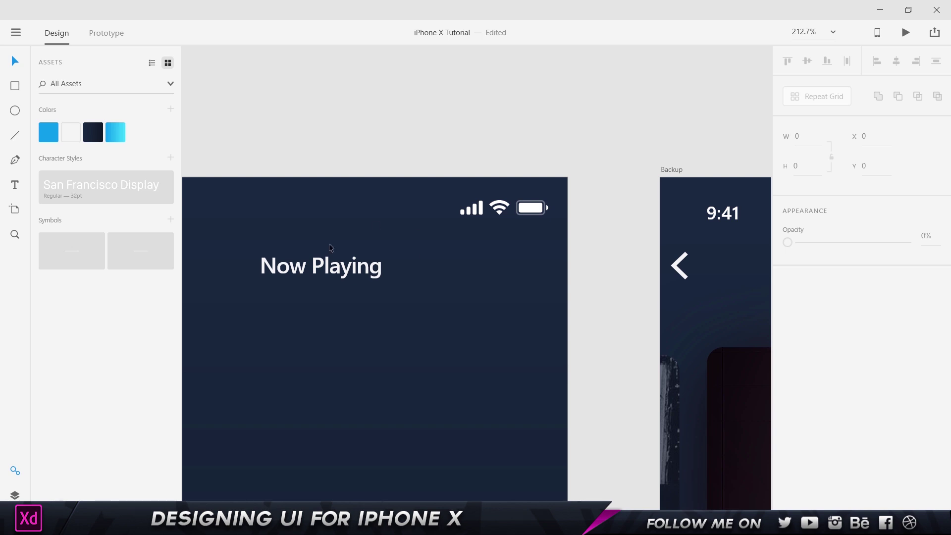
Move the Home Screen artboard's back arrow horizontally to X 16, matching the layout margin
scroll(707, 178, "up", 3)
left_click(395, 207)
left_click(395, 207)
scroll(395, 207, "up", 5)
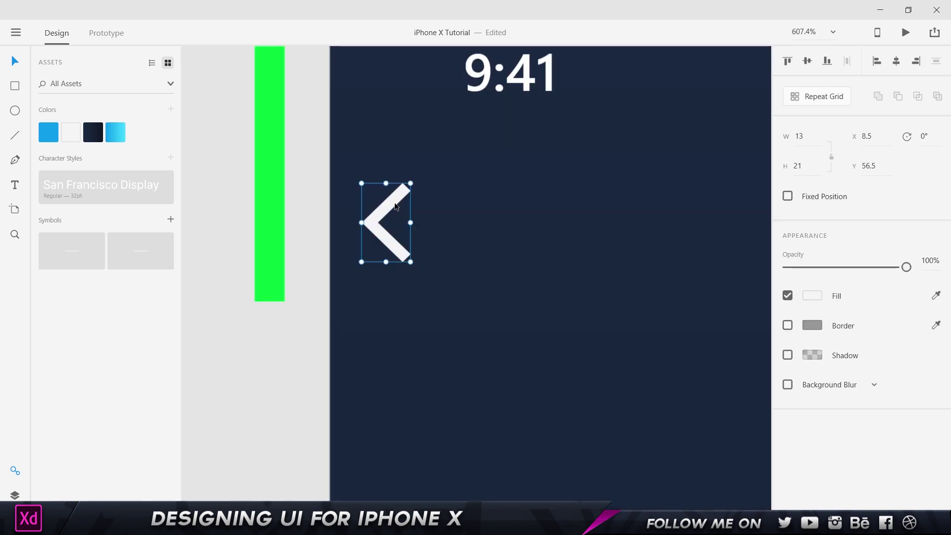
key("shift+Left")
key("shift+Left")
key("shift+Right")
key("shift+Right")
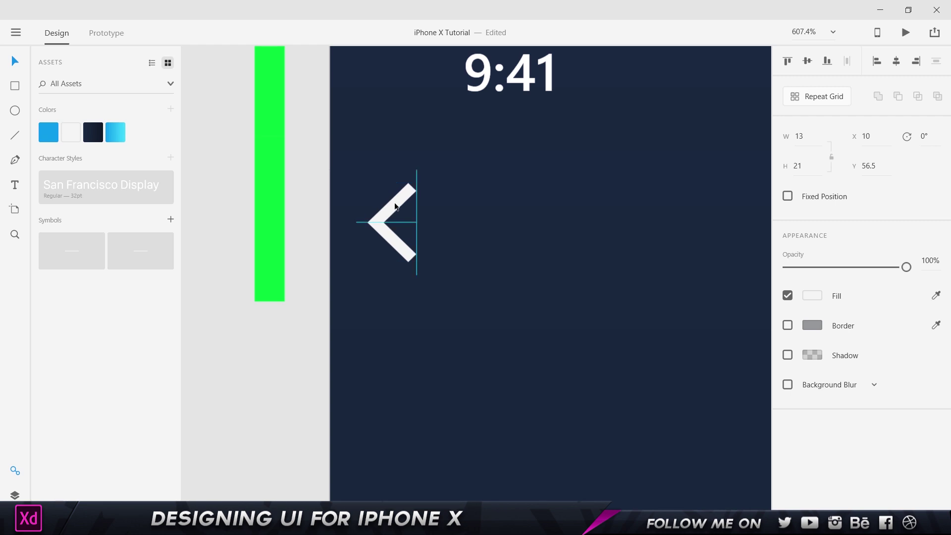
key("shift+Left")
key("shift+Left")
key("shift+Right")
key("shift+Right")
key("Right")
key("Right")
key("Right")
key("Right")
key("Right")
key("Right")
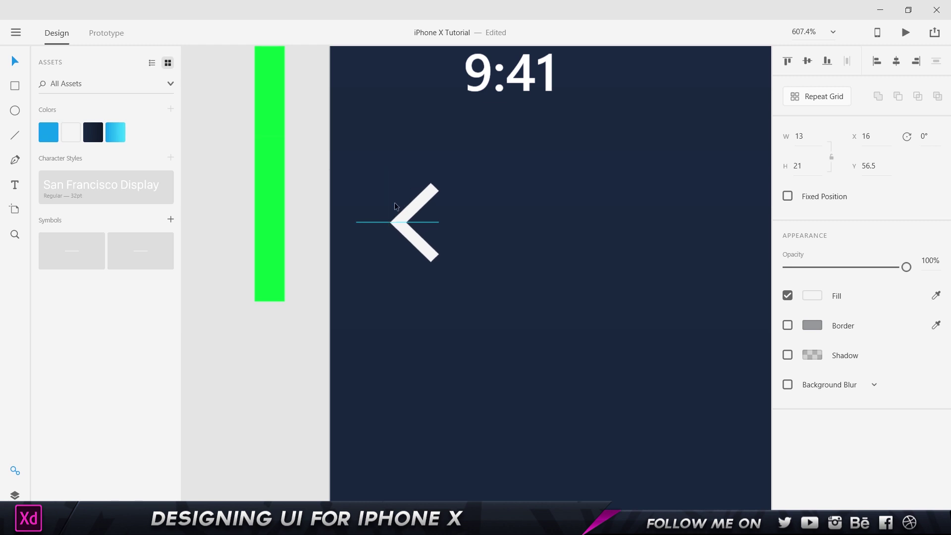
Measure the back arrow's distances from the edges of the Home Screen artboard
left_click(515, 419)
left_click(408, 214)
key("alt")
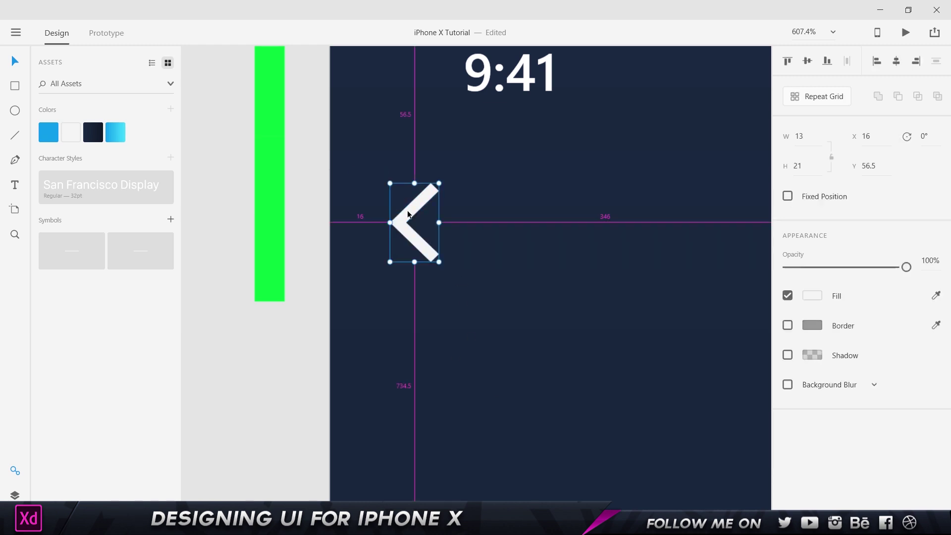
left_click_drag(343, 155, 363, 341)
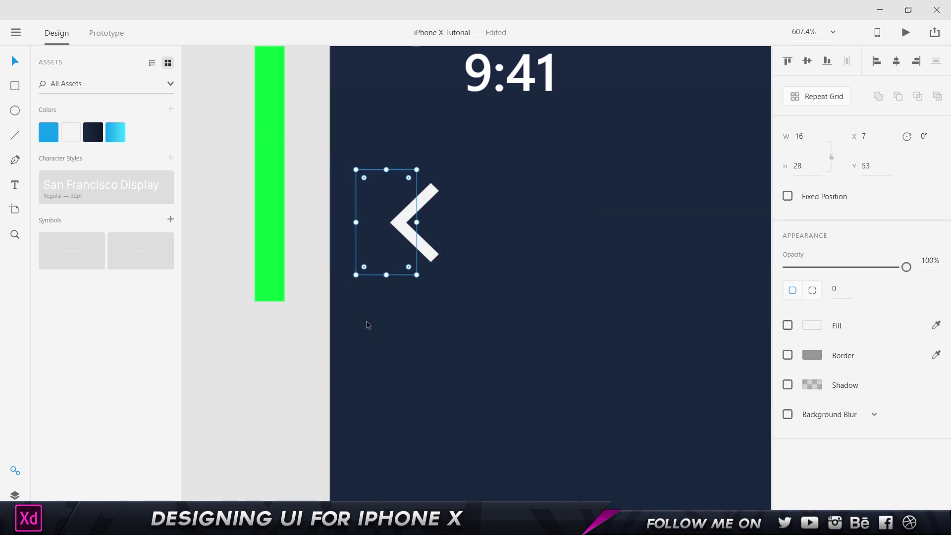
key("Escape")
Compare the Home Screen artboard with the Backup design and inspect the progress line above the Backup tab bar
scroll(391, 333, "down", 6)
scroll(516, 353, "down", 1)
left_click_drag(538, 268, 485, 57)
left_click_drag(484, 314, 382, 208)
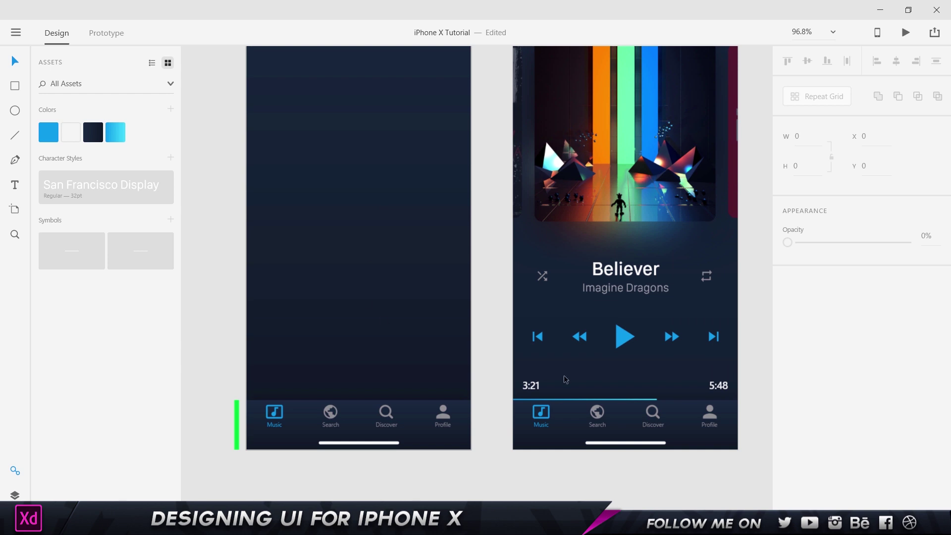
scroll(434, 216, "up", 3)
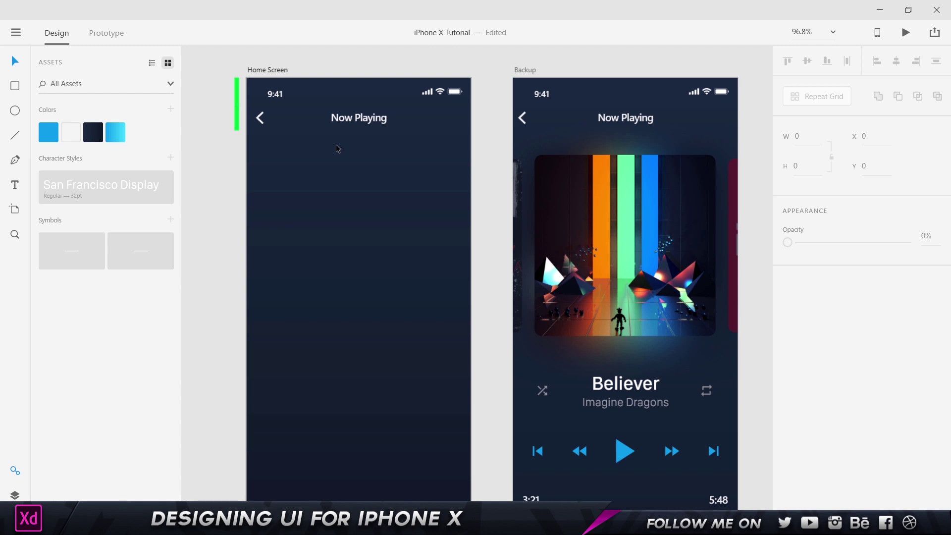
scroll(336, 144, "down", 4)
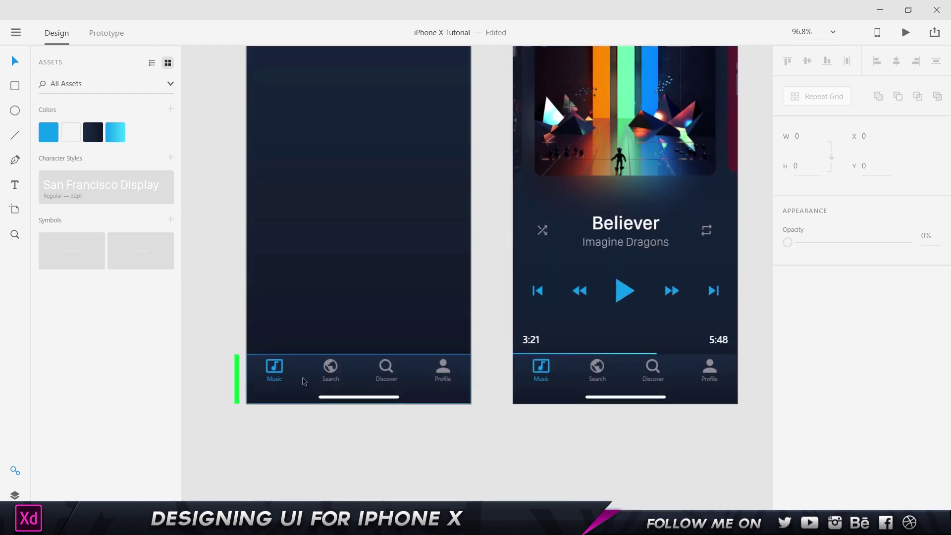
scroll(587, 348, "up", 6)
left_click(529, 364)
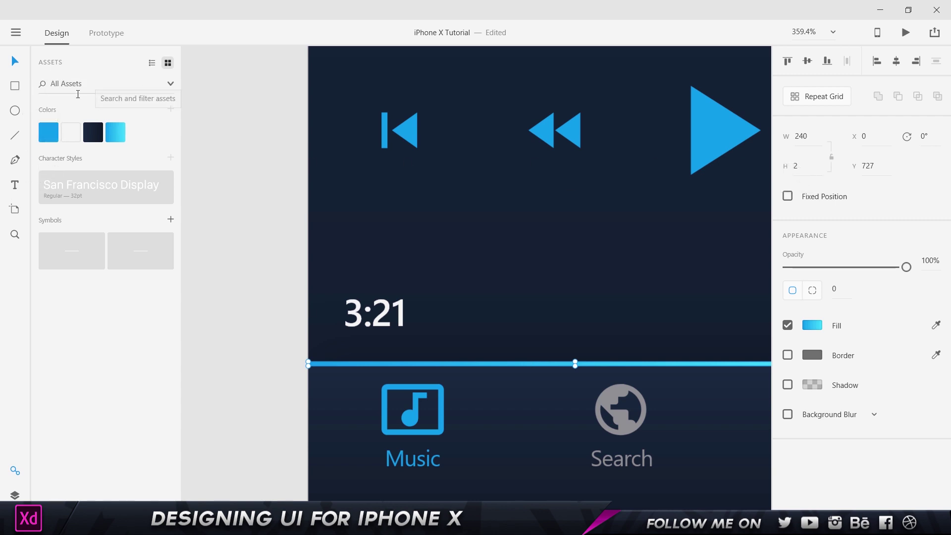
left_click(16, 85)
scroll(183, 142, "down", 5)
mouse_move(223, 155)
left_mouse_down()
mouse_move(693, 125)
mouse_move(678, 109)
left_mouse_up()
left_click_drag(353, 342, 669, 343)
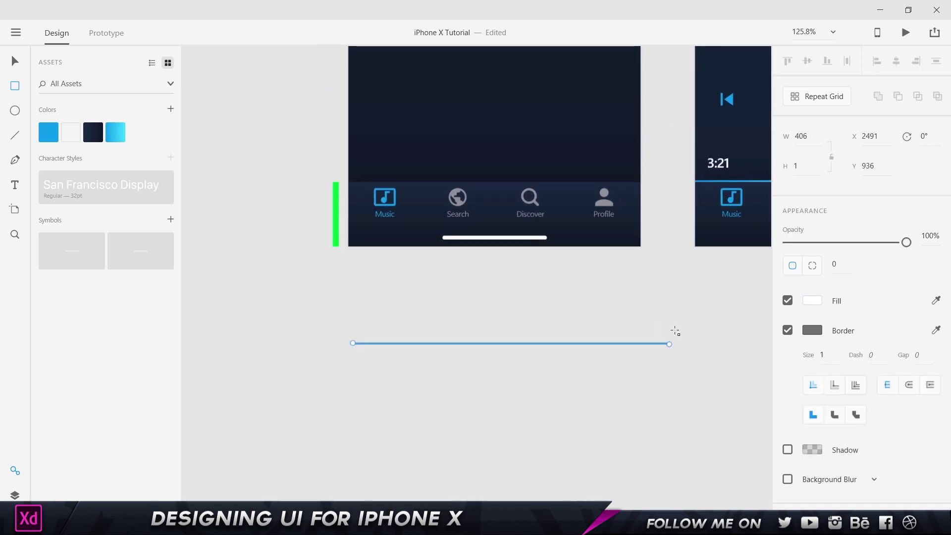
key("Delete")
Copy the gradient progress line from the Backup artboard to the same position above the Home Screen's tab bar
left_click_drag(738, 192, 435, 220)
scroll(435, 220, "up", 5)
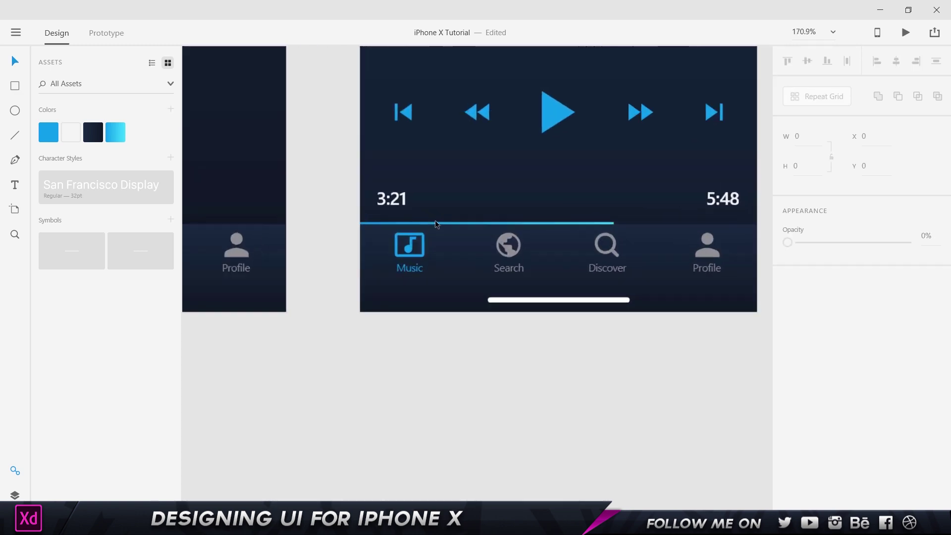
left_click(466, 227)
left_click_drag(252, 161, 757, 179)
scroll(558, 215, "down", 5)
left_click_drag(347, 173, 417, 213)
left_click(434, 185)
key("ctrl+v")
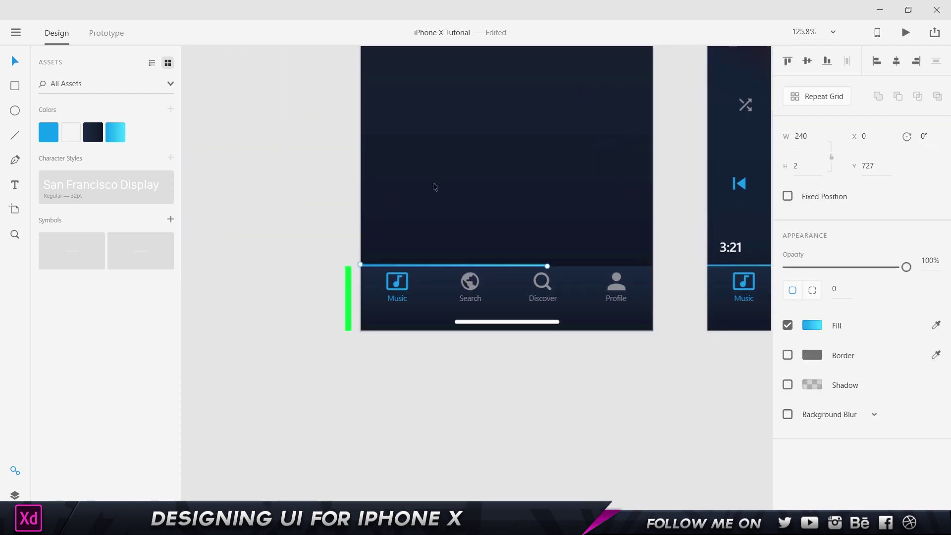
Inspect the copied progress line's gradient fill and show the saved assets as a list with their hex values
scroll(470, 230, "up", 4)
left_click(811, 325)
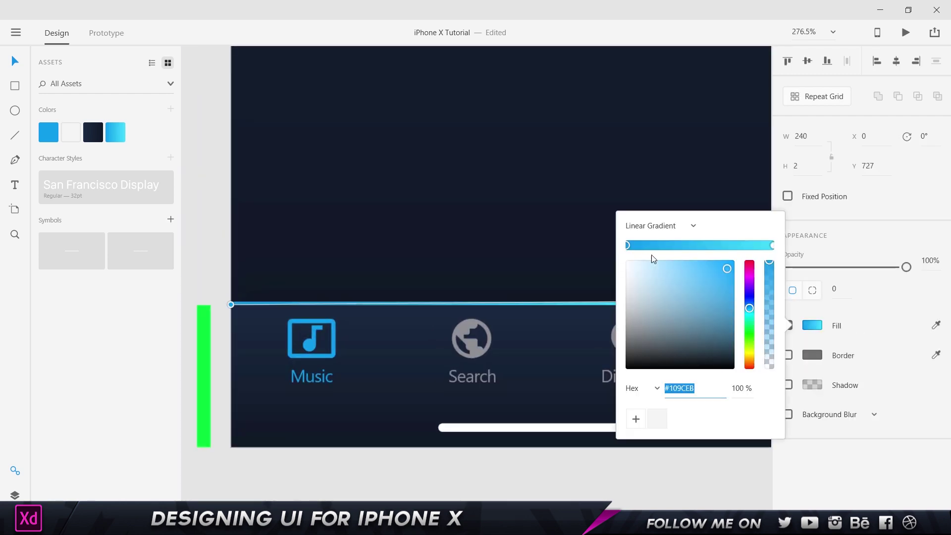
left_click(115, 132)
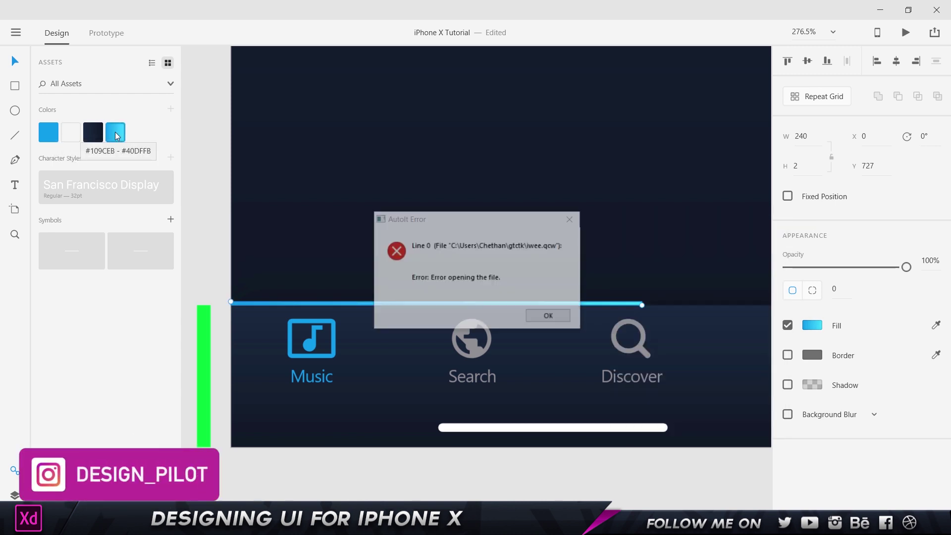
left_click(551, 317)
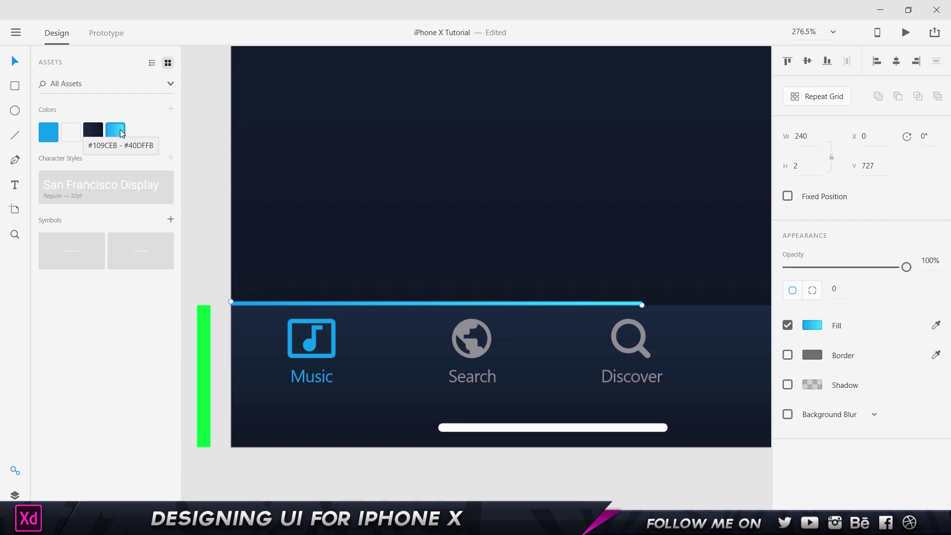
left_click(152, 62)
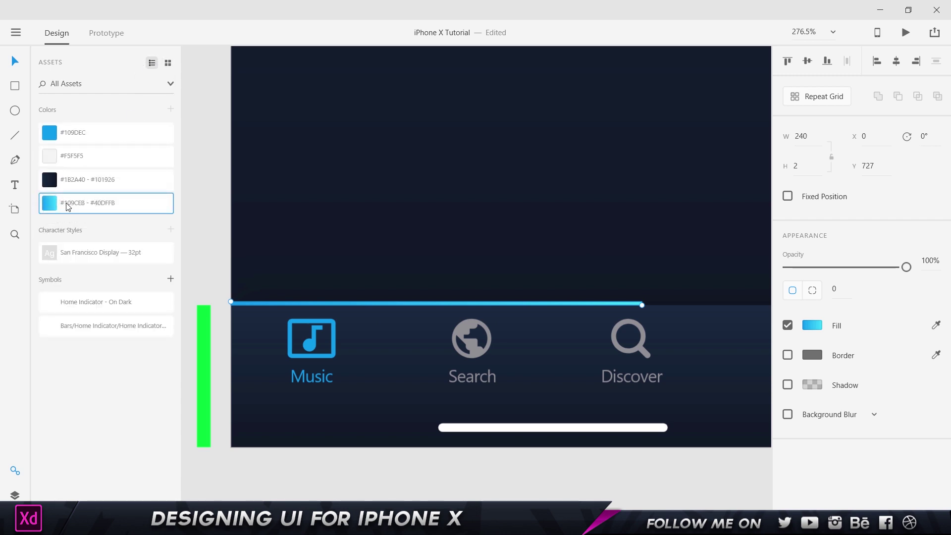
Copy the 3:21 and 5:48 time labels from the Backup artboard to the same position on the Home Screen artboard
scroll(513, 205, "down", 4)
left_click_drag(729, 214, 325, 228)
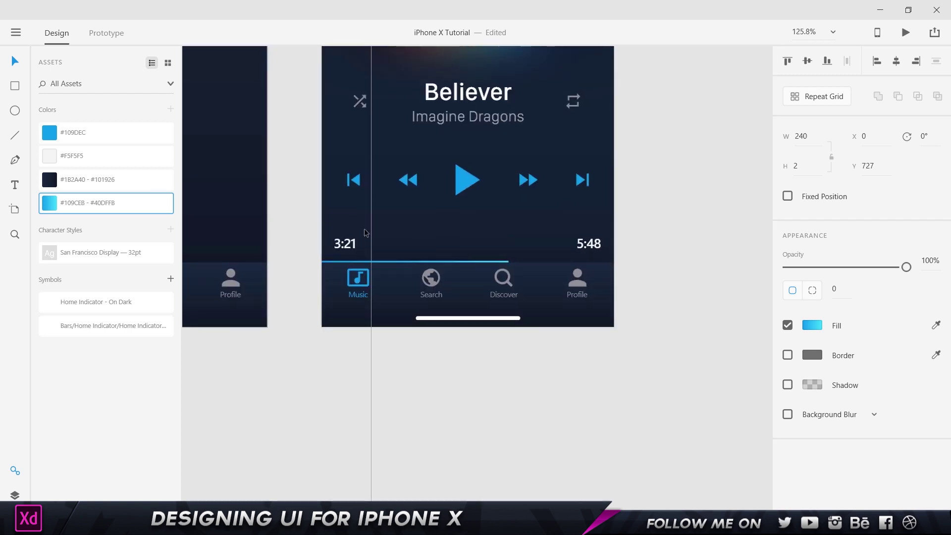
scroll(511, 248, "up", 2)
scroll(512, 252, "up", 1)
left_click(242, 242)
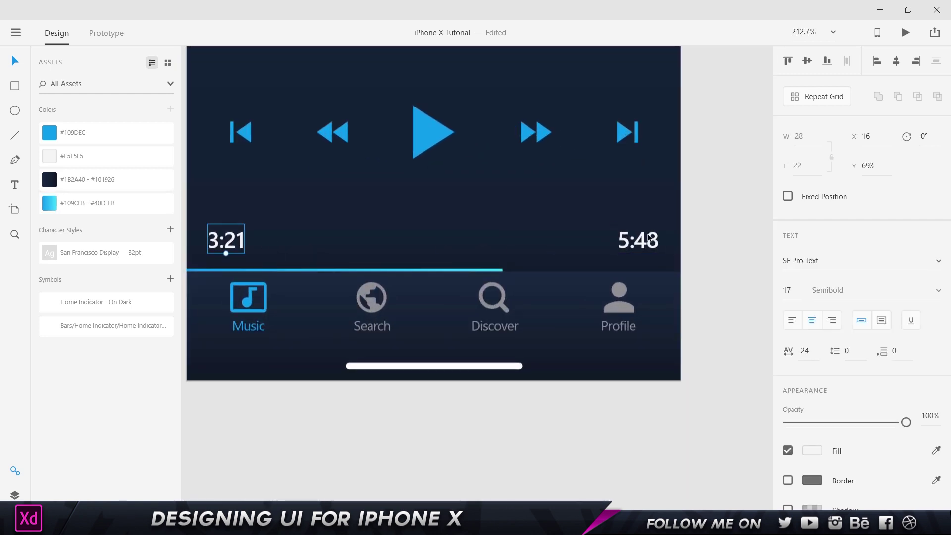
left_click(639, 238, "shift")
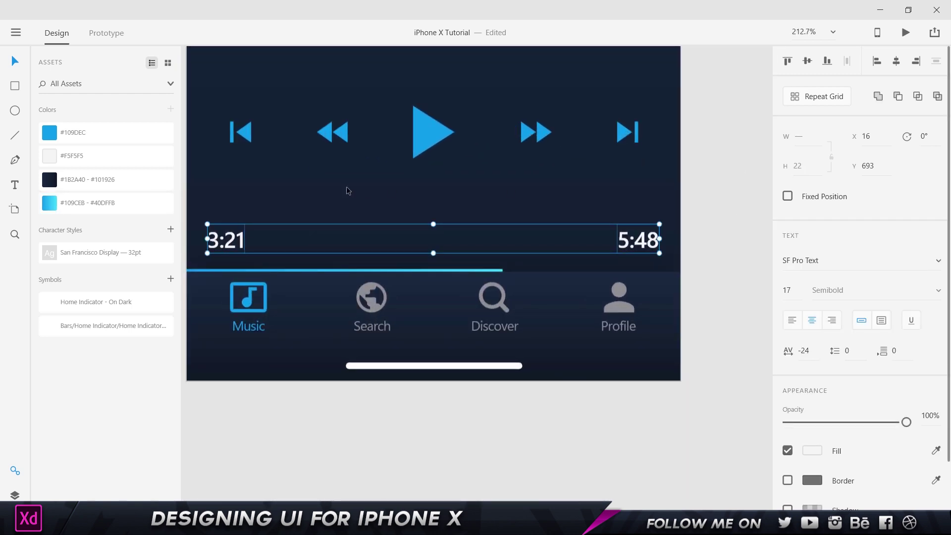
left_click_drag(350, 187, 615, 190)
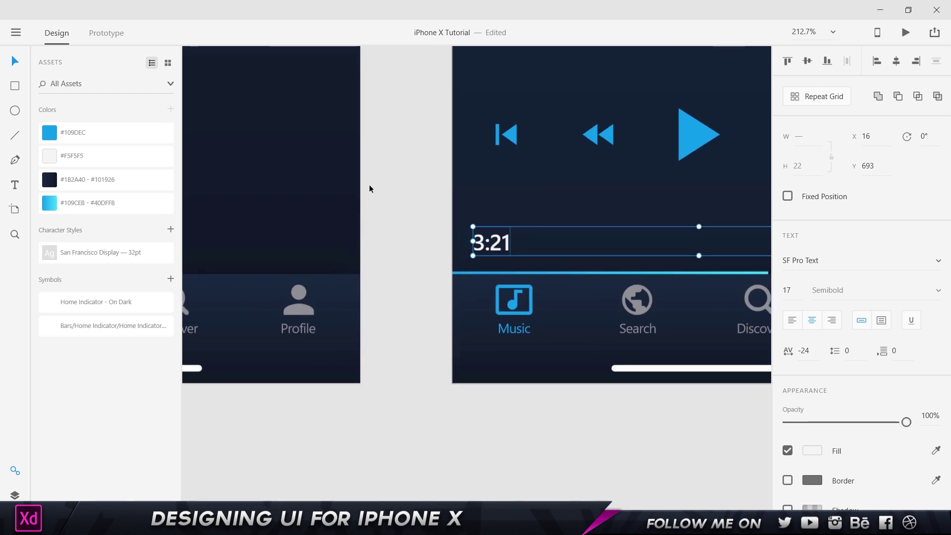
scroll(370, 185, "down", 3)
left_click_drag(299, 150, 472, 193)
left_click(423, 190)
key("ctrl+v")
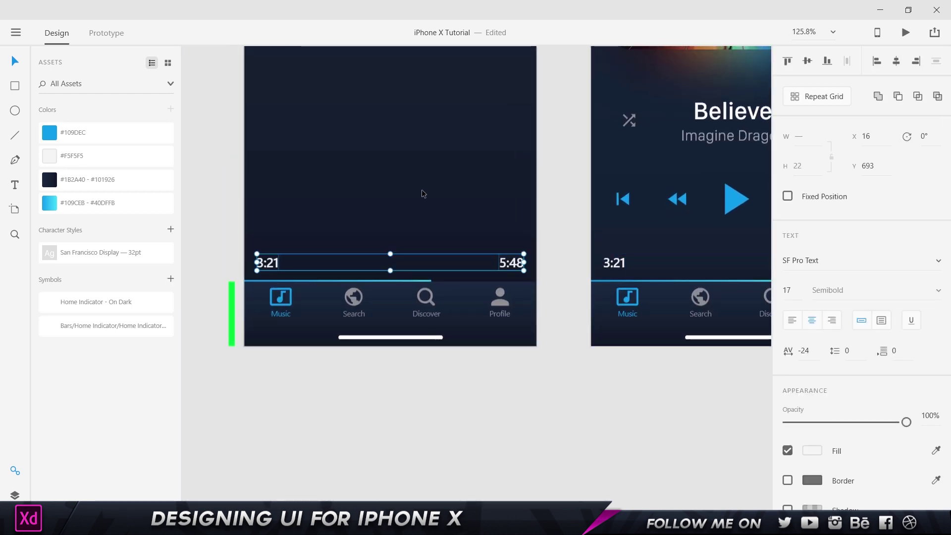
Inspect the copied 3:21 label's text settings and read the Font Sizes table in the iOS guidelines in the browser
left_click(342, 246)
left_click(256, 263)
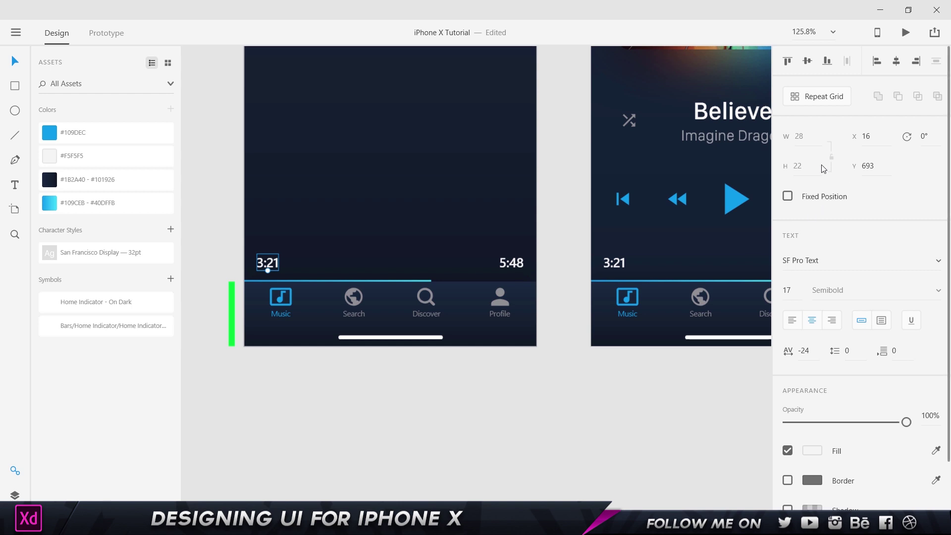
key("alt+Tab")
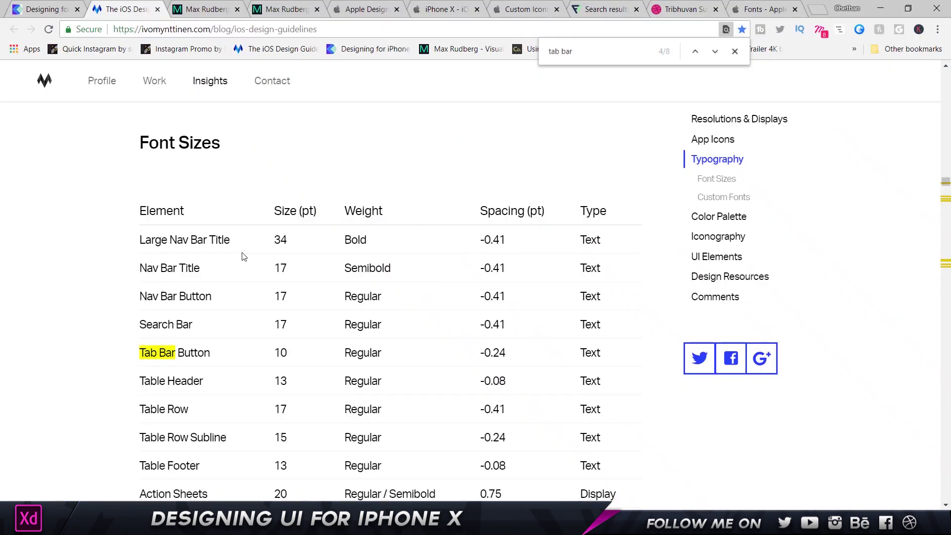
left_click_drag(197, 237, 405, 238)
left_click(404, 246)
left_click_drag(177, 273, 434, 266)
left_click_drag(192, 297, 377, 300)
scroll(202, 359, "down", 4)
scroll(202, 308, "up", 4)
left_click(365, 259)
scroll(315, 276, "down", 2)
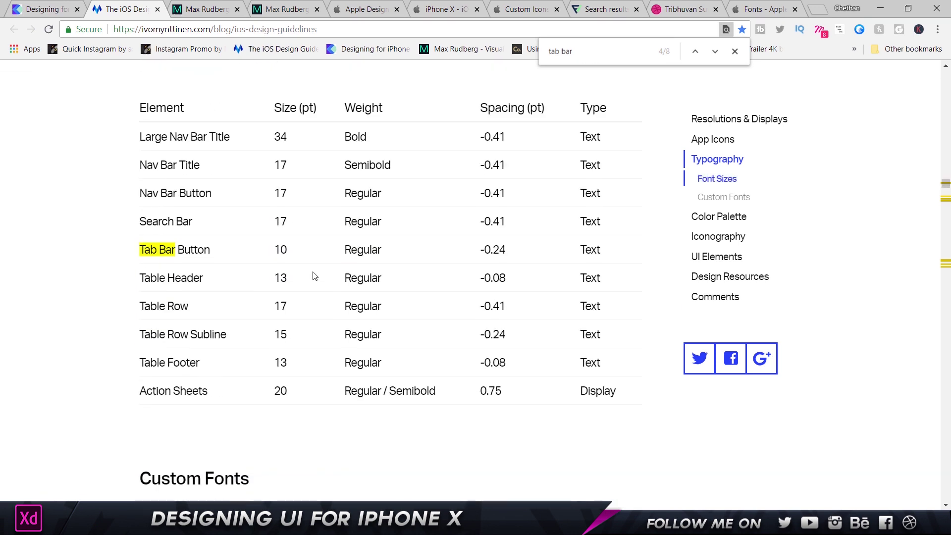
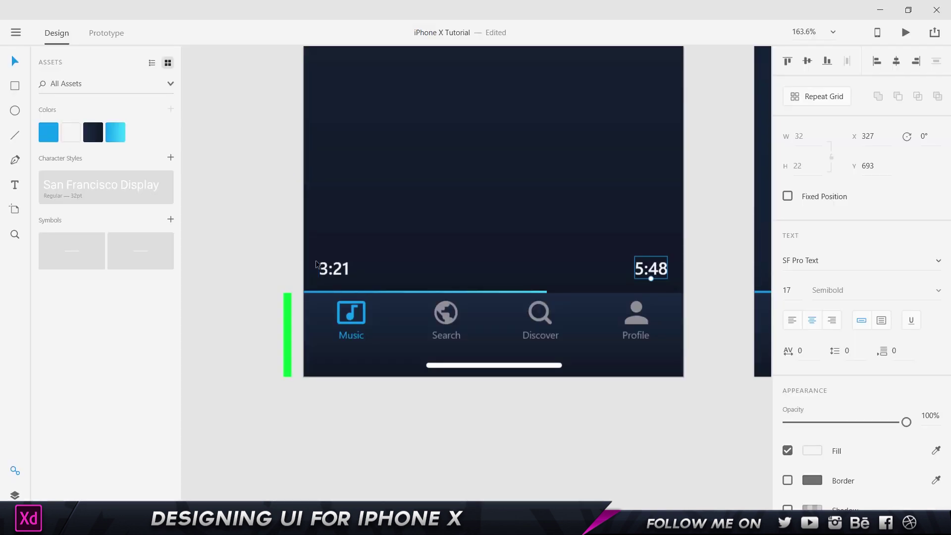
Check the text settings of the 3:21 and 5:48 labels on the Home Screen artboard
left_click(341, 267)
left_click(662, 270)
scroll(682, 236, "down", 2)
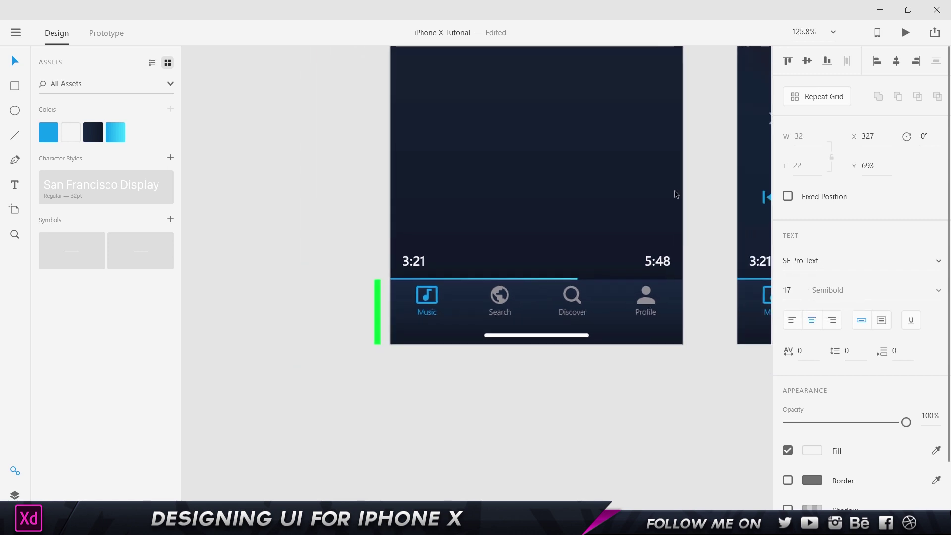
Copy the song title, artist, shuffle and repeat icons and playback controls from Backup to the same position on the Home Screen artboard
left_click_drag(677, 205, 431, 249)
left_click_drag(661, 309, 416, 212)
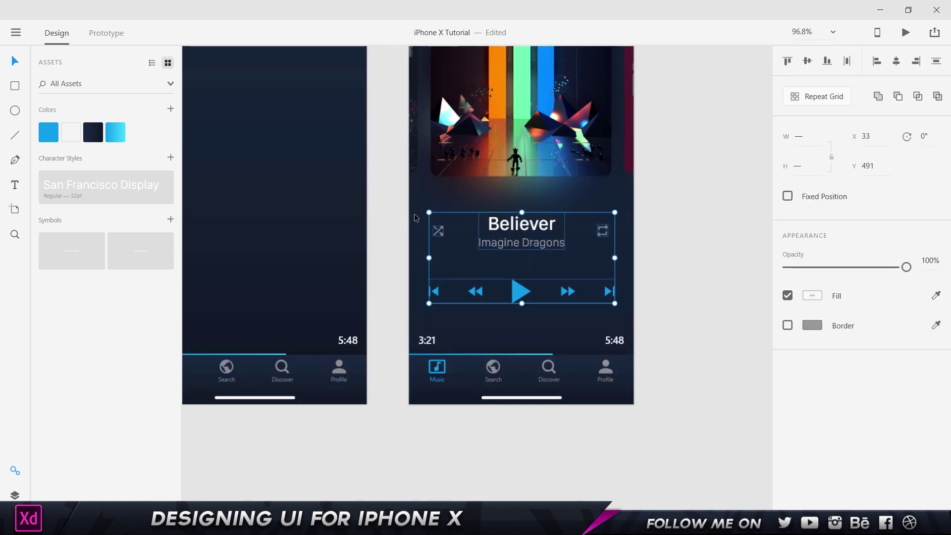
left_click_drag(250, 154, 506, 165)
left_click(505, 165)
key("ctrl+v")
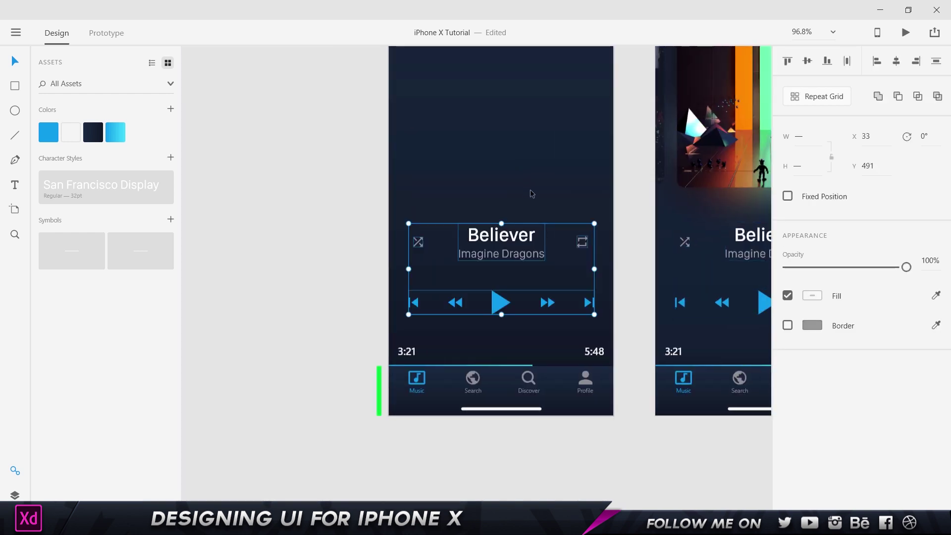
scroll(534, 192, "up", 1)
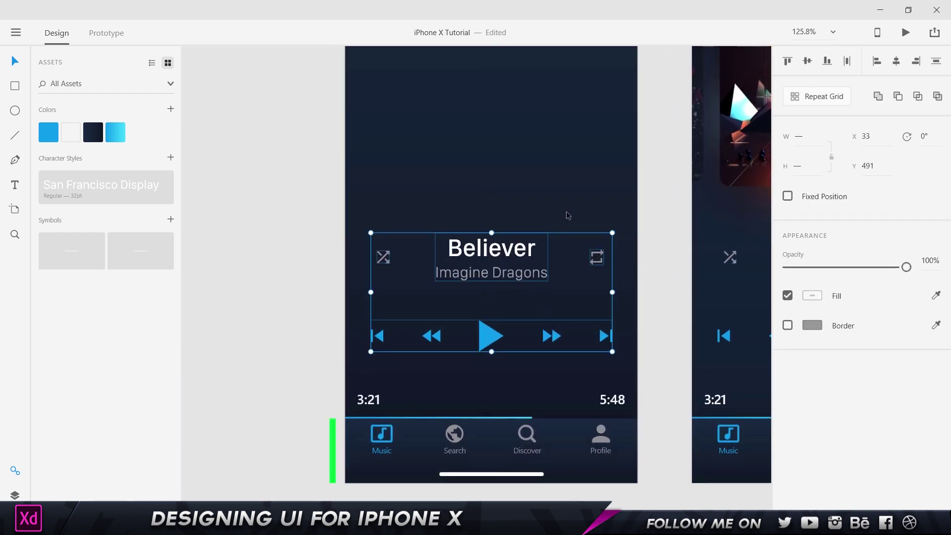
scroll(568, 214, "up", 1)
left_click(379, 201)
scroll(352, 172, "down", 2)
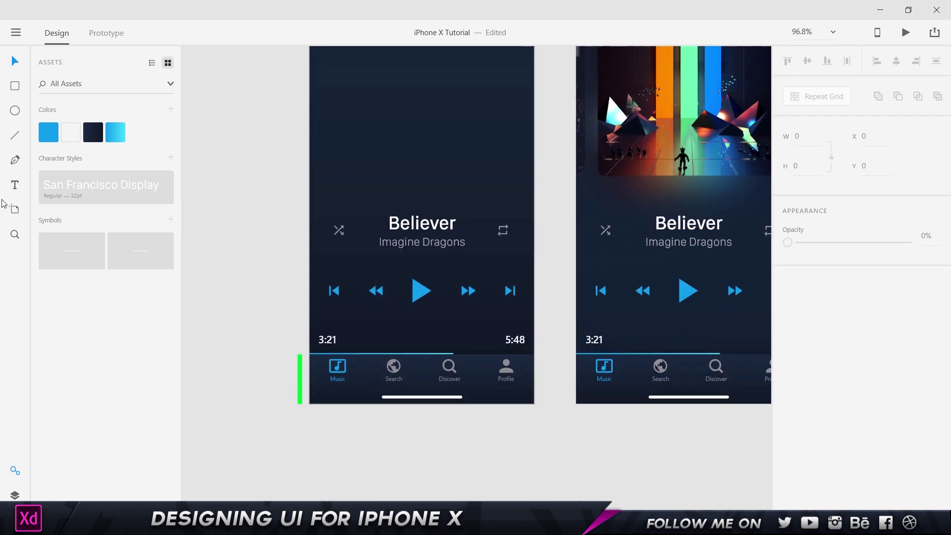
Add a "Believer" label in 17 pt SF Pro Text Semibold above the song title on the Home Screen artboard
left_click(15, 184)
left_click(241, 179)
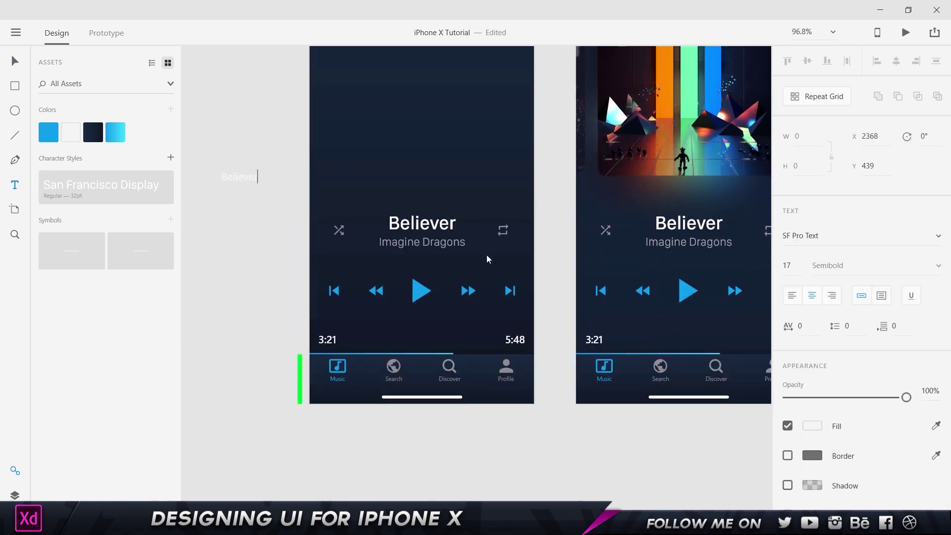
left_click(15, 61)
left_click_drag(248, 179, 421, 186)
Check the large nav bar title size in the browser's iOS guidelines and set the Home Screen song title's font size to 34
double_click(430, 229)
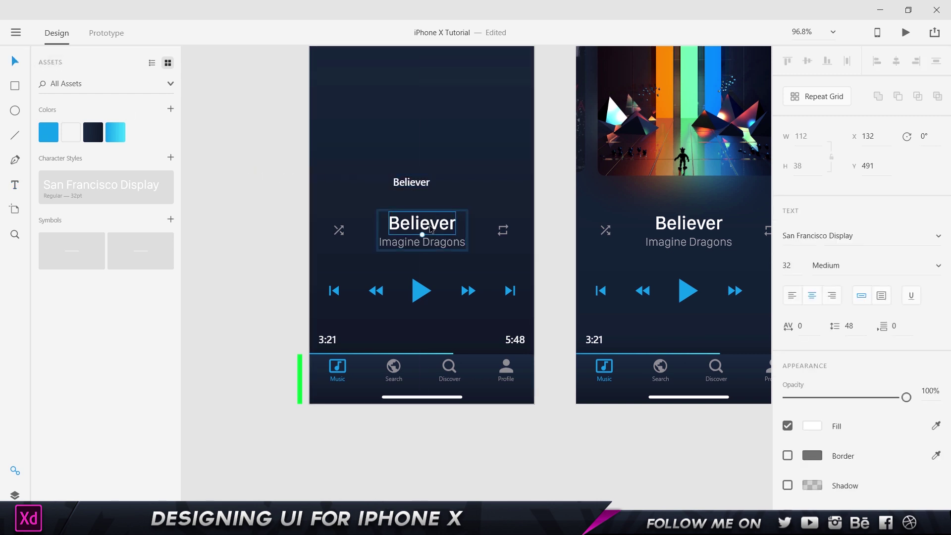
key("alt+Tab")
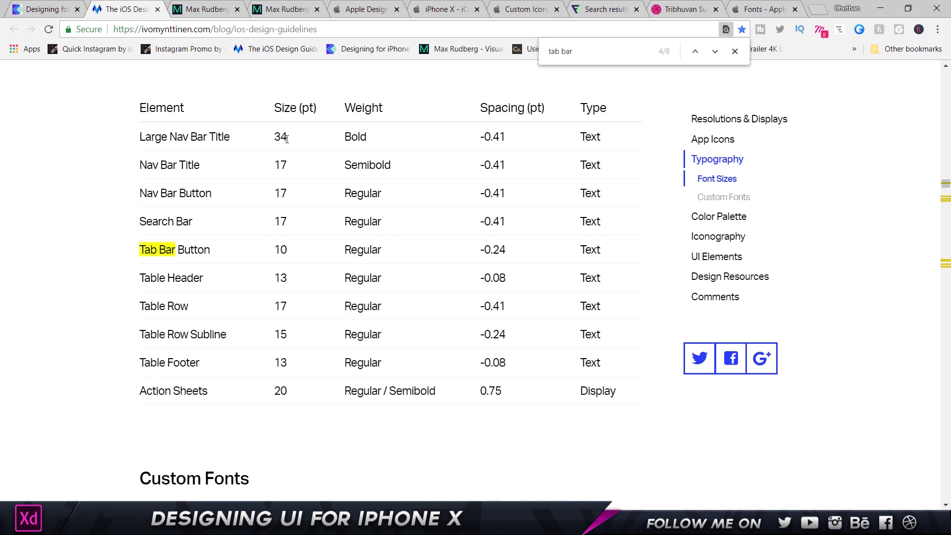
key("alt+Tab")
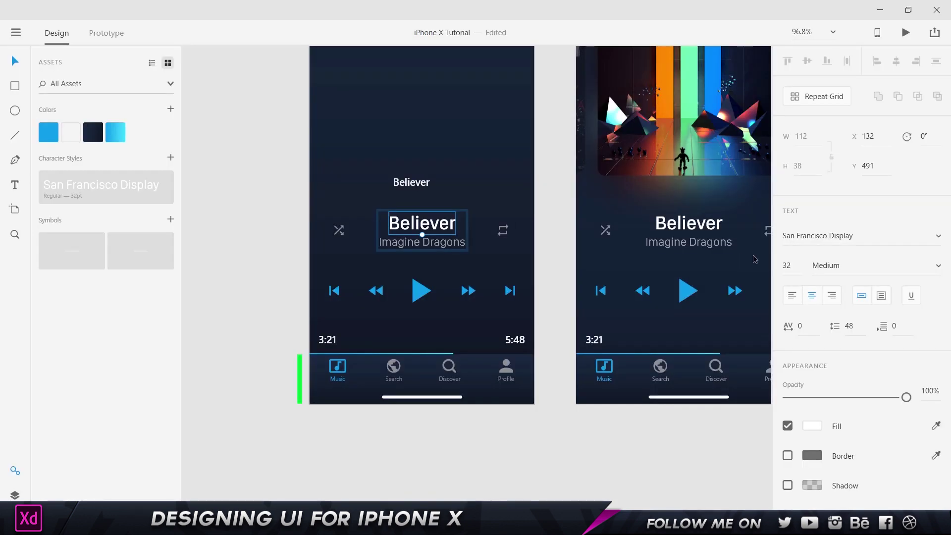
left_click(787, 266)
type("34")
key("Return")
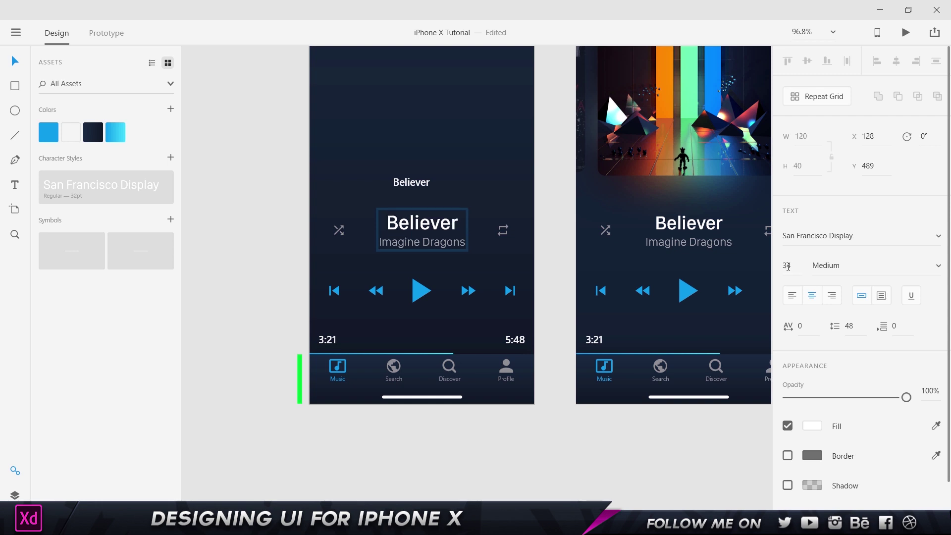
Set the font size of the artist name below the song title to 17
left_click(463, 243)
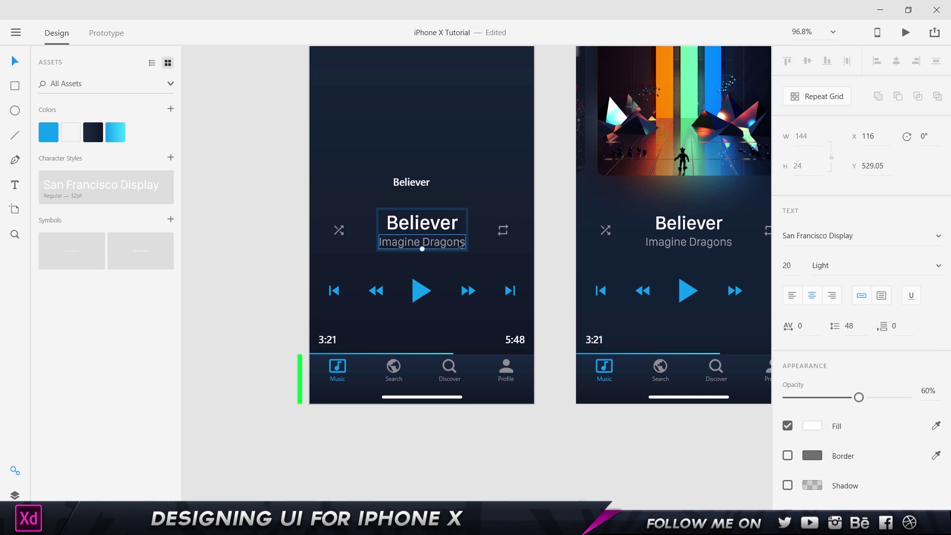
left_click(788, 266)
type("17")
key("Return")
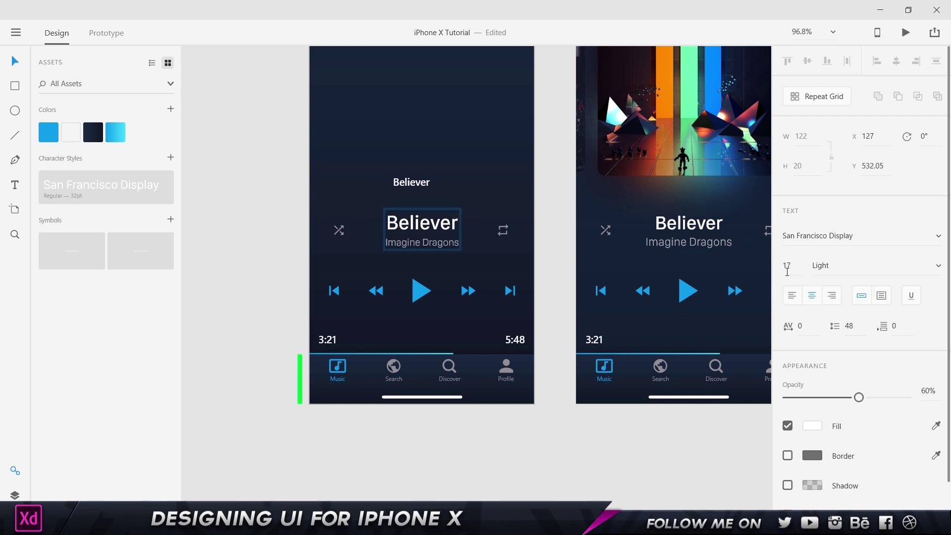
Check the sizes of the shuffle icon and playback controls, and delete the small "Believer" label above the song title
scroll(567, 274, "up", 2)
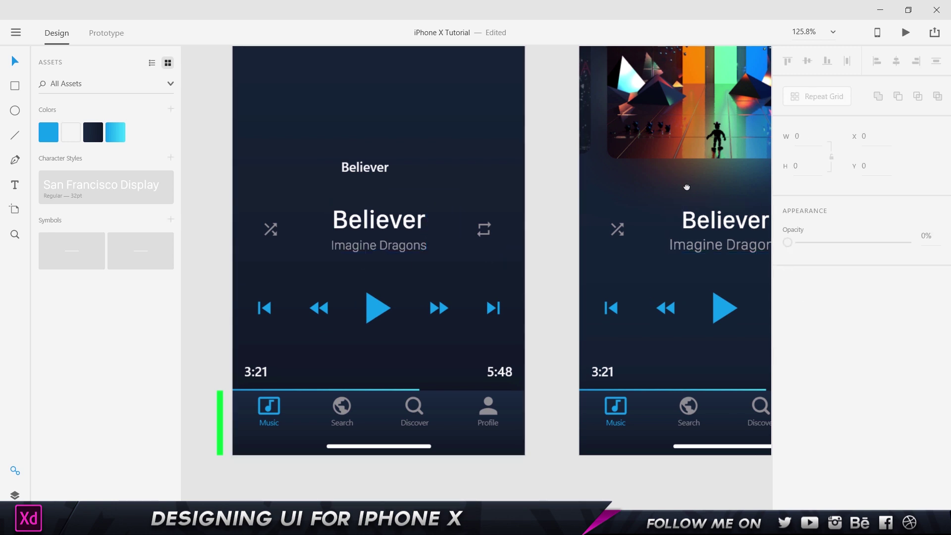
left_click_drag(705, 191, 586, 184)
left_click_drag(305, 177, 505, 176)
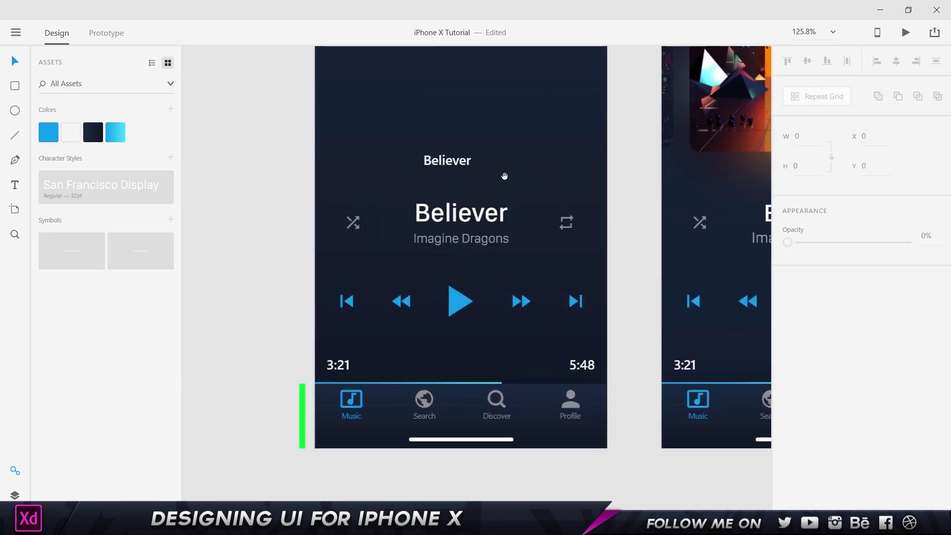
left_click(353, 222)
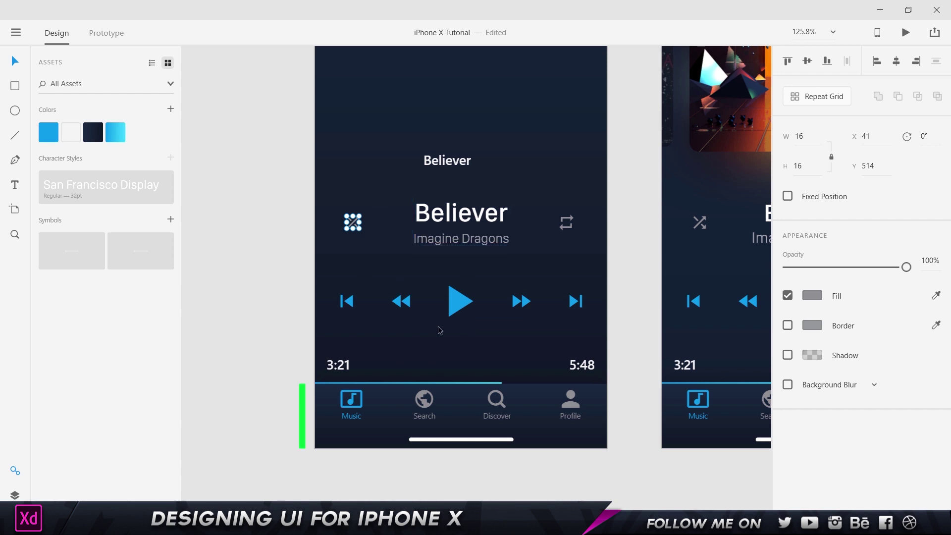
left_click(453, 299)
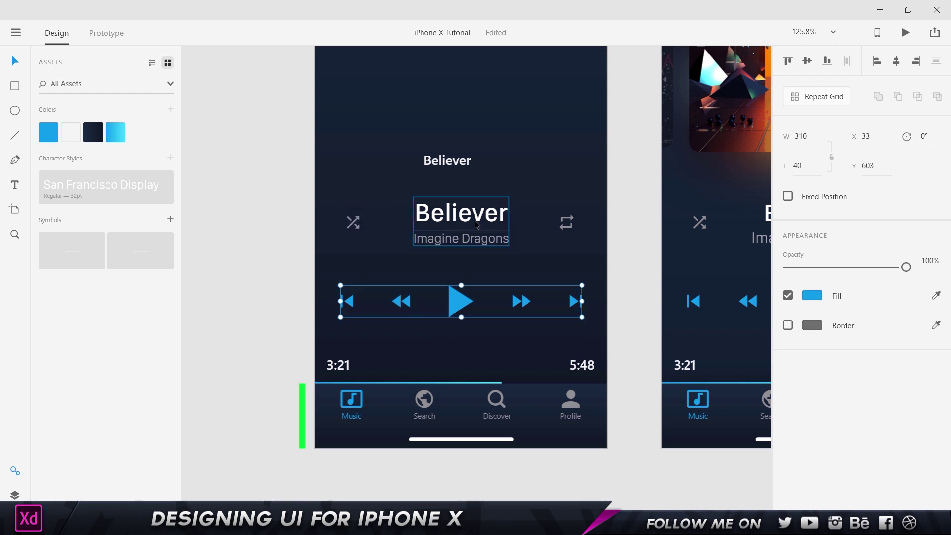
left_click(456, 163)
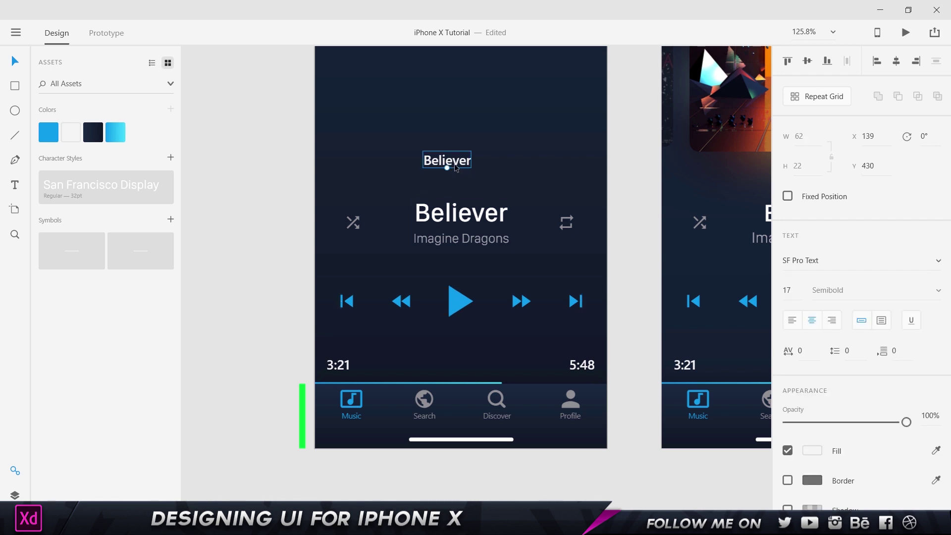
key("Delete")
left_click_drag(456, 166, 362, 353)
Check the size of the album artwork on the Backup artboard and show the layout grid on the Home Screen artboard
scroll(419, 233, "down", 3)
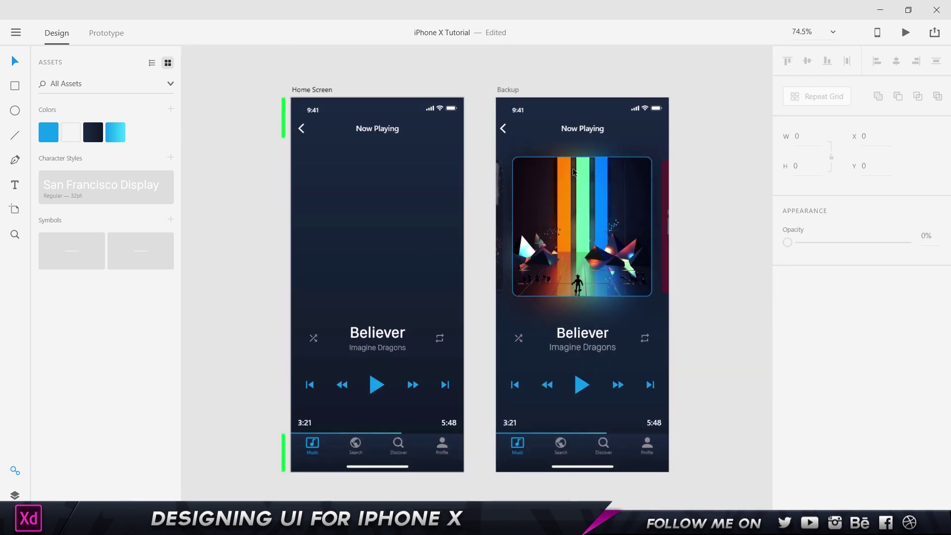
scroll(578, 235, "up", 2)
left_click(581, 240)
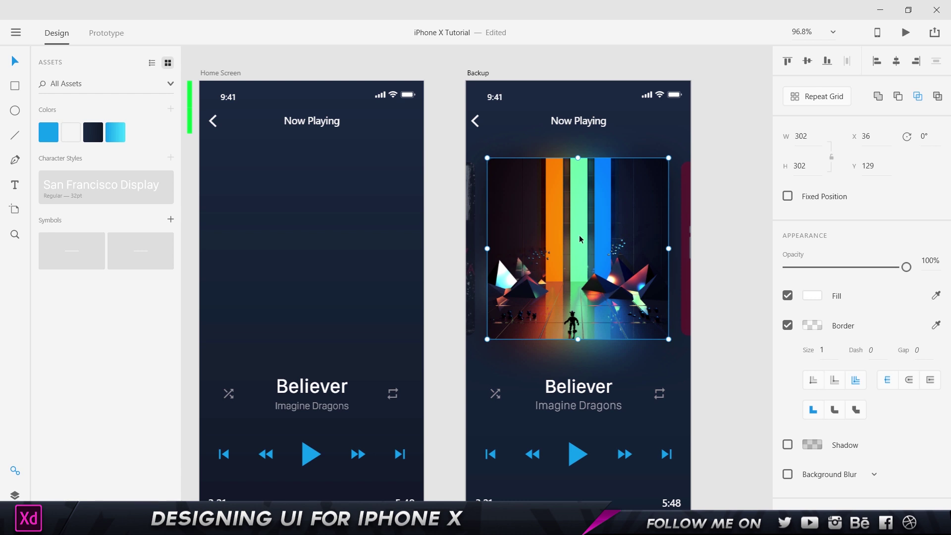
left_click_drag(495, 215, 548, 206)
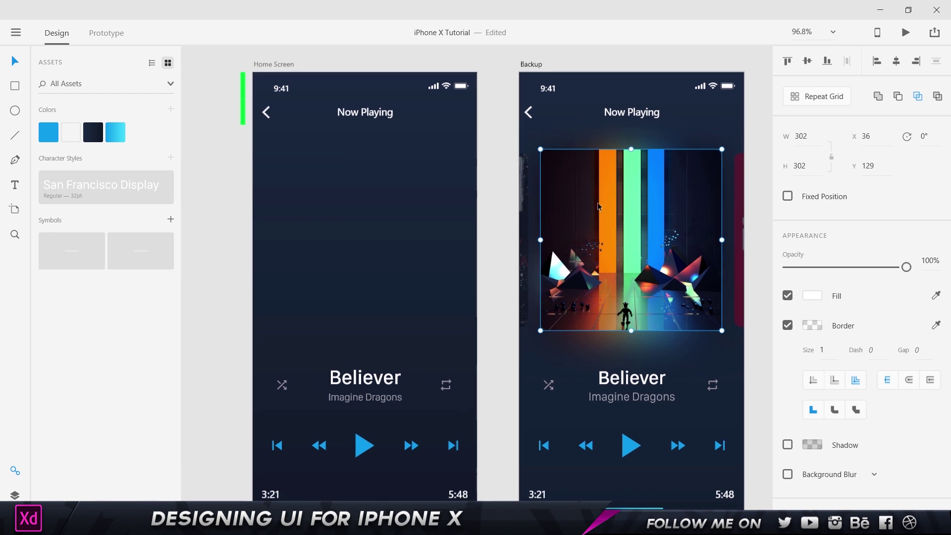
scroll(396, 178, "left", 2)
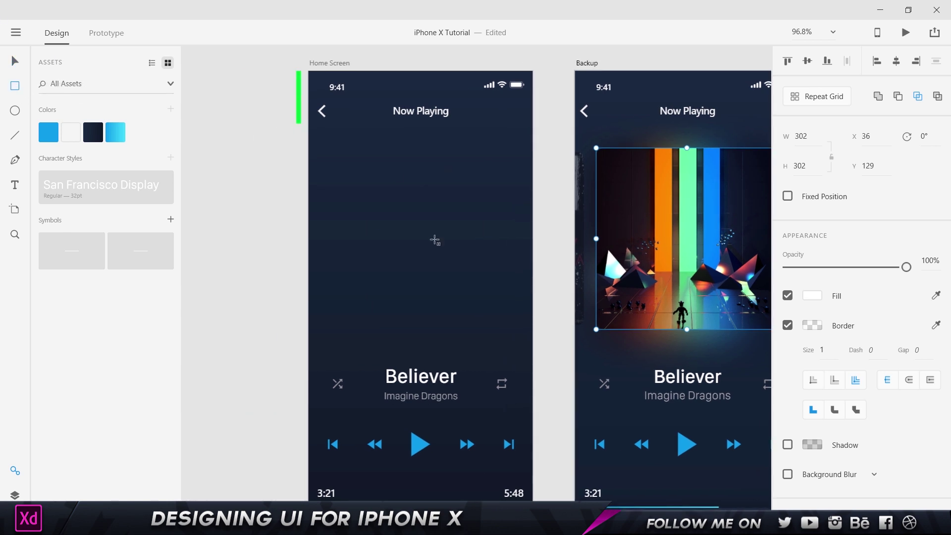
left_click(333, 63)
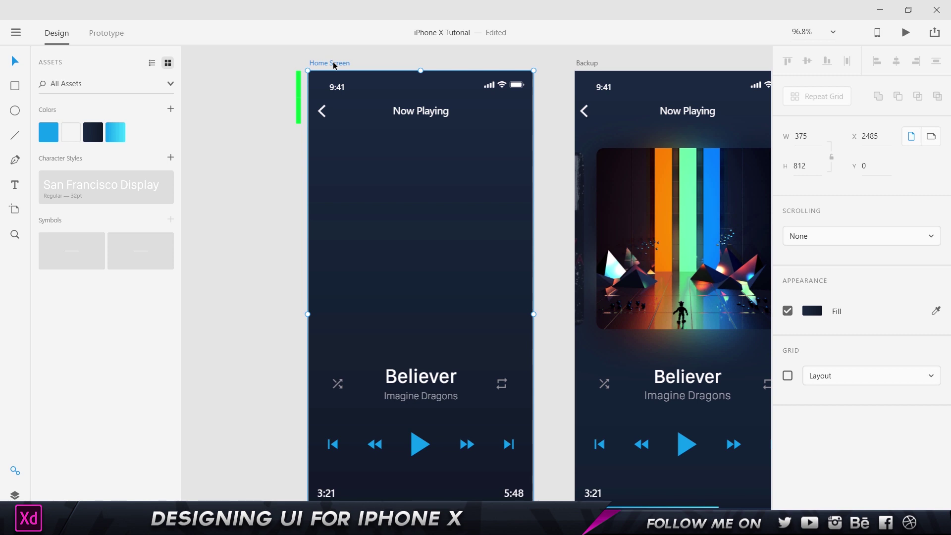
left_click(789, 376)
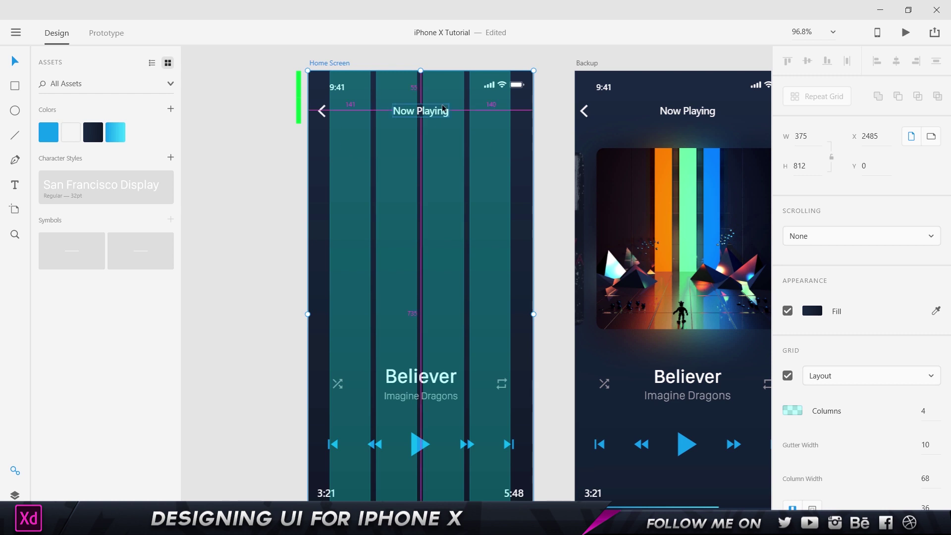
Draw a 302 × 302 square across all four grid columns below the Now Playing title, at Y 116
scroll(442, 104, "up", 3)
left_click(15, 85)
mouse_move(296, 152)
left_mouse_down()
mouse_move(325, 209)
mouse_move(453, 276)
mouse_move(471, 297)
mouse_move(422, 283)
mouse_move(561, 386)
left_mouse_up()
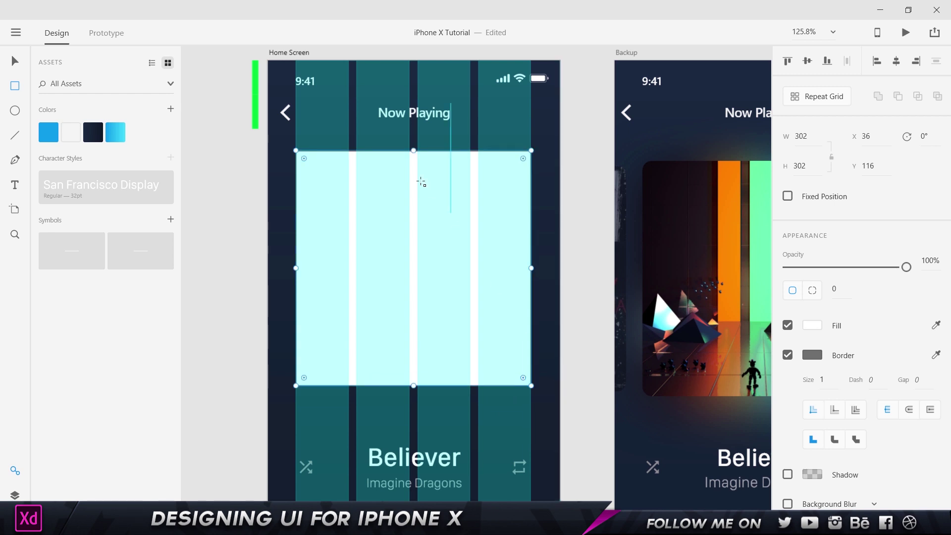
Remove the square's border and set its corner radius to 8
left_click(789, 355)
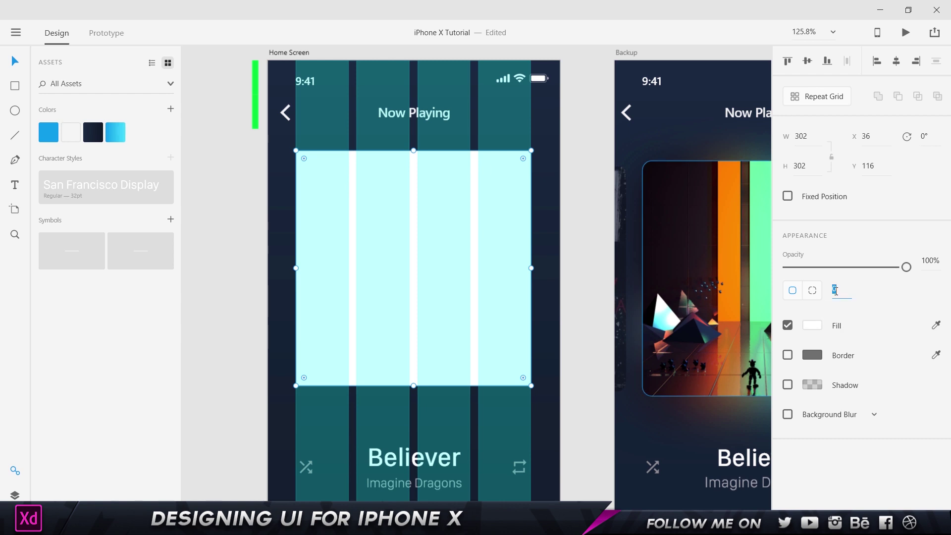
key("Return")
left_click(573, 216)
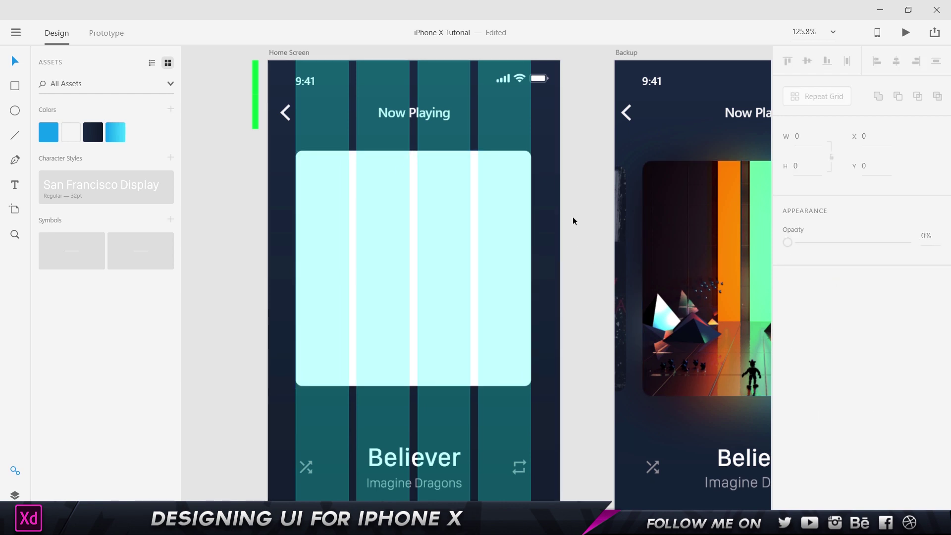
left_click(433, 110)
left_click(585, 148)
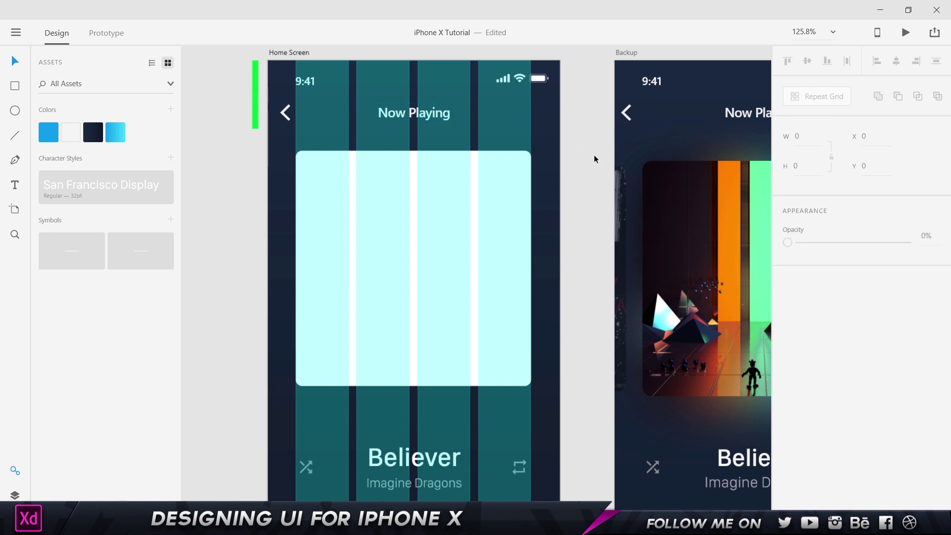
Hide the layout grid on the Home Screen artboard
left_click(270, 51)
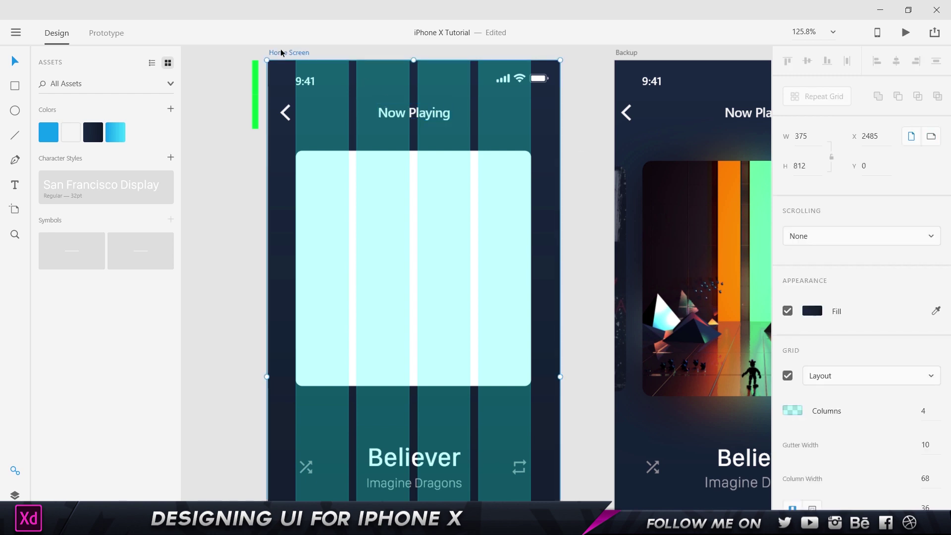
left_click(787, 376)
left_click(469, 208)
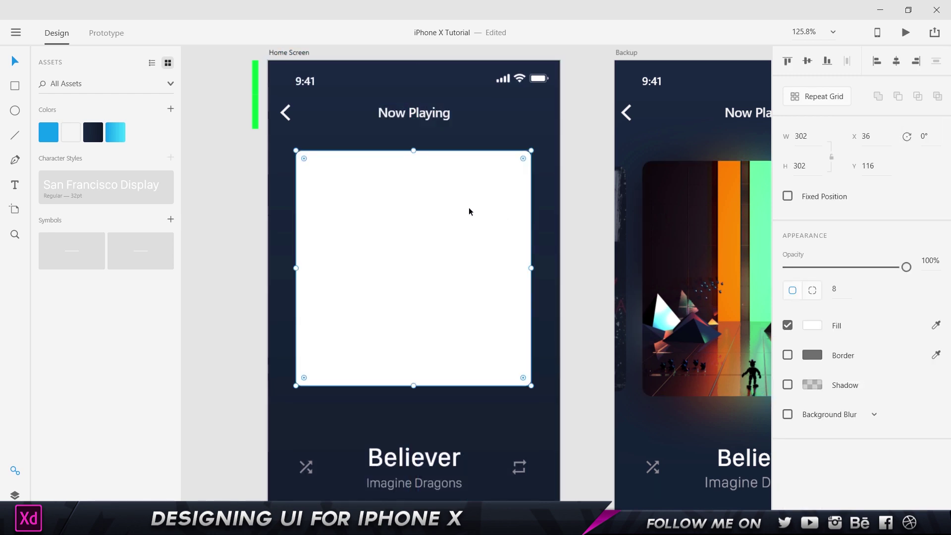
left_click(501, 418)
scroll(501, 418, "down", 1)
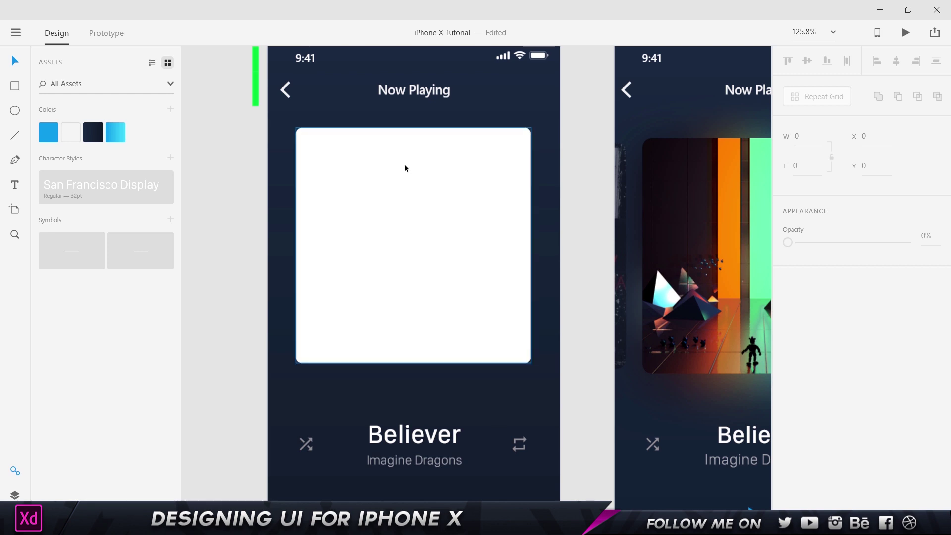
Bring the Imagine Dragons Friction cover from the browser's image results into the white square as its image fill
key("alt+Tab")
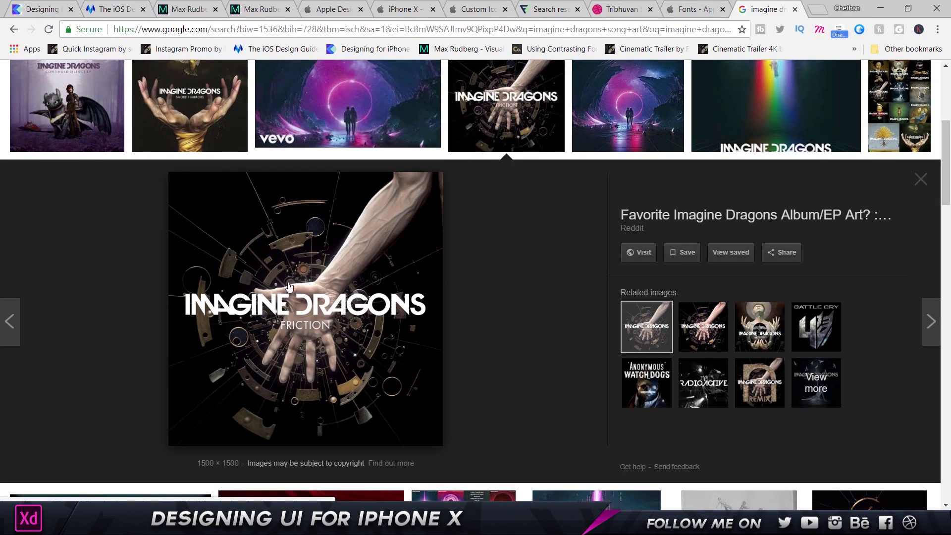
left_click_drag(294, 276, 343, 174)
left_click(578, 187)
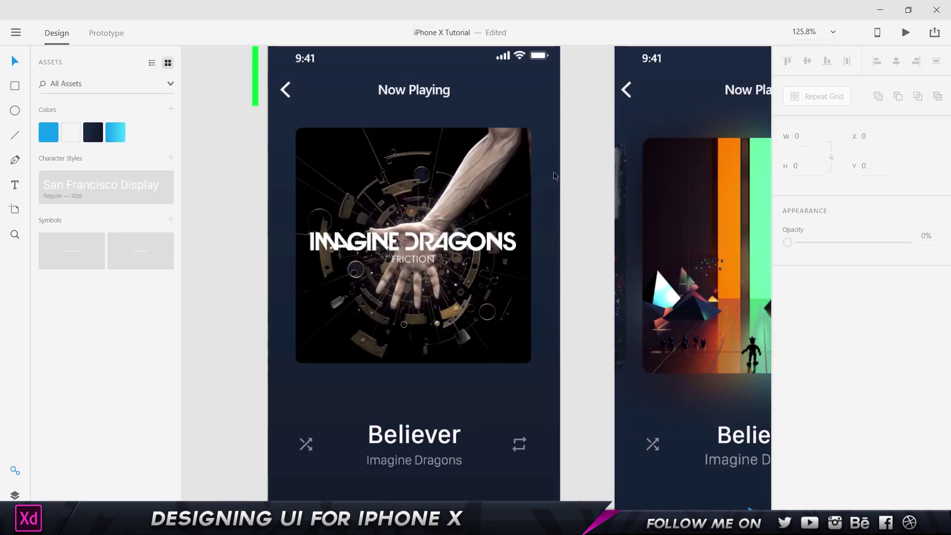
Enlarge the Friction cover image slightly inside its rounded square mask
scroll(537, 113, "up", 5)
scroll(563, 217, "down", 4)
left_click(407, 311)
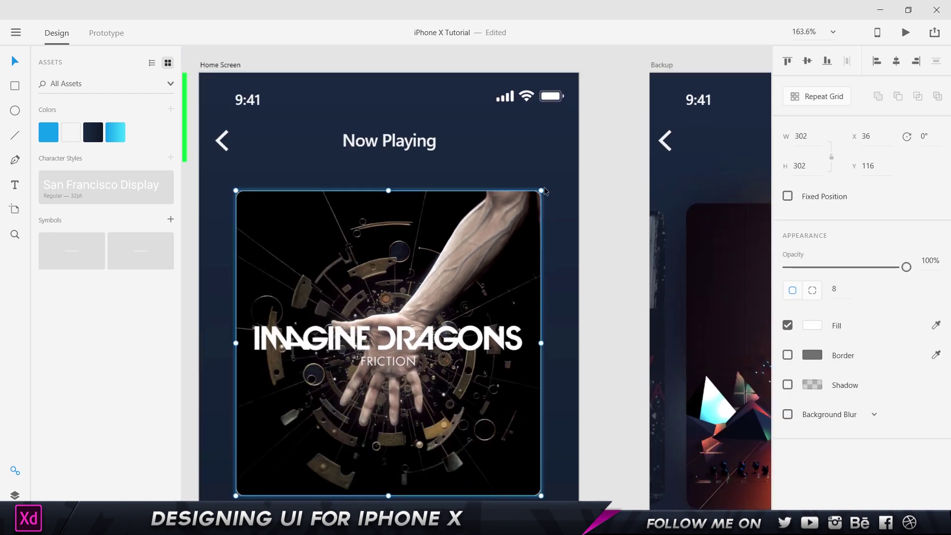
left_click_drag(543, 188, 556, 178)
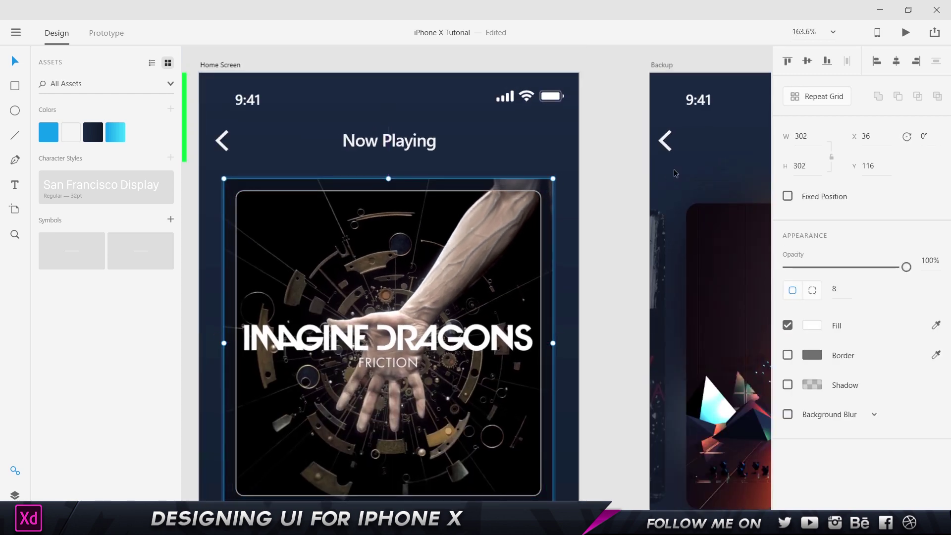
left_click(673, 173)
Change the song title below the cover on the Home Screen artboard to "Friction"
scroll(613, 210, "down", 3)
scroll(582, 243, "up", 3)
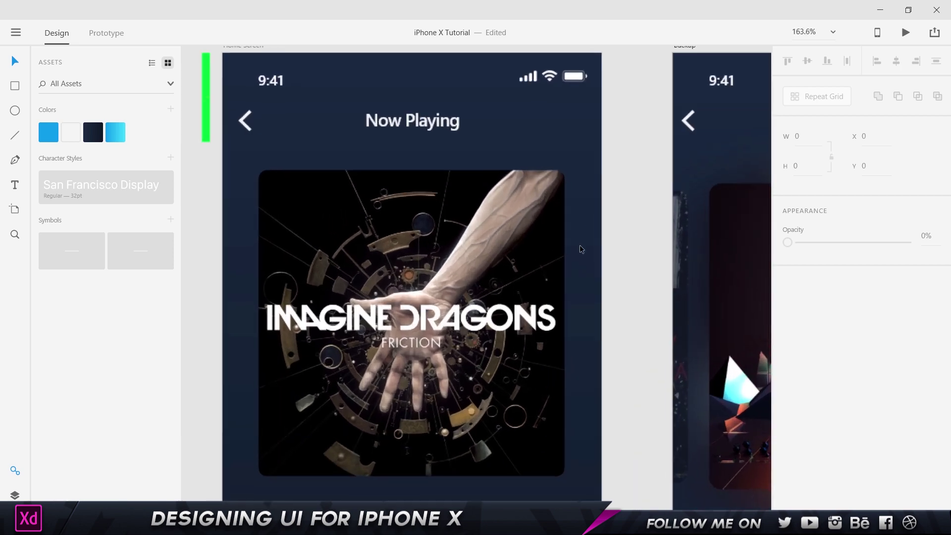
left_click_drag(475, 265, 499, 94)
left_click(449, 399)
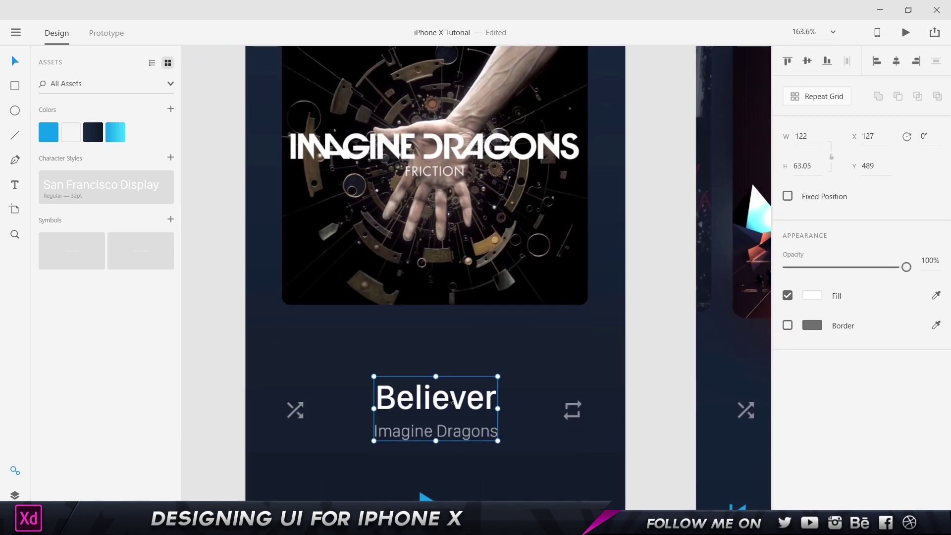
double_click(450, 399)
type("Friction")
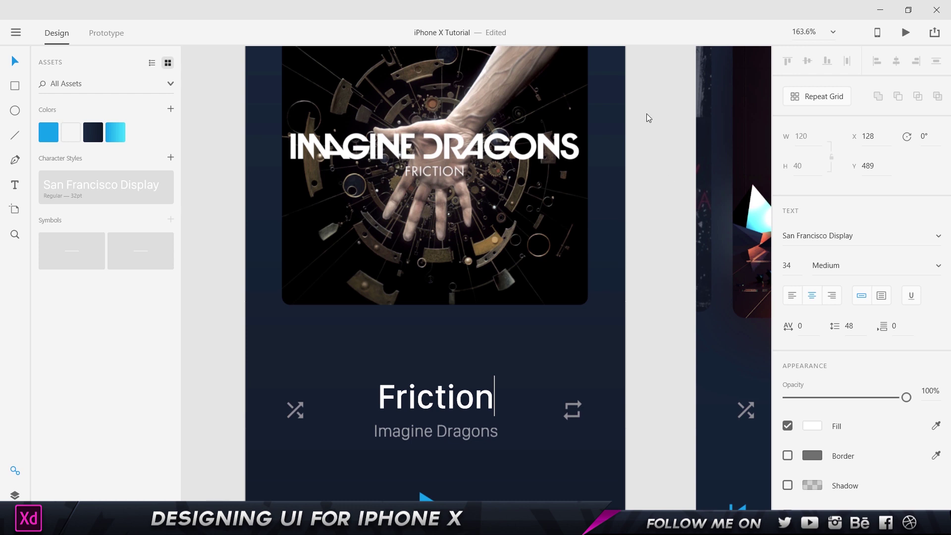
key("Escape")
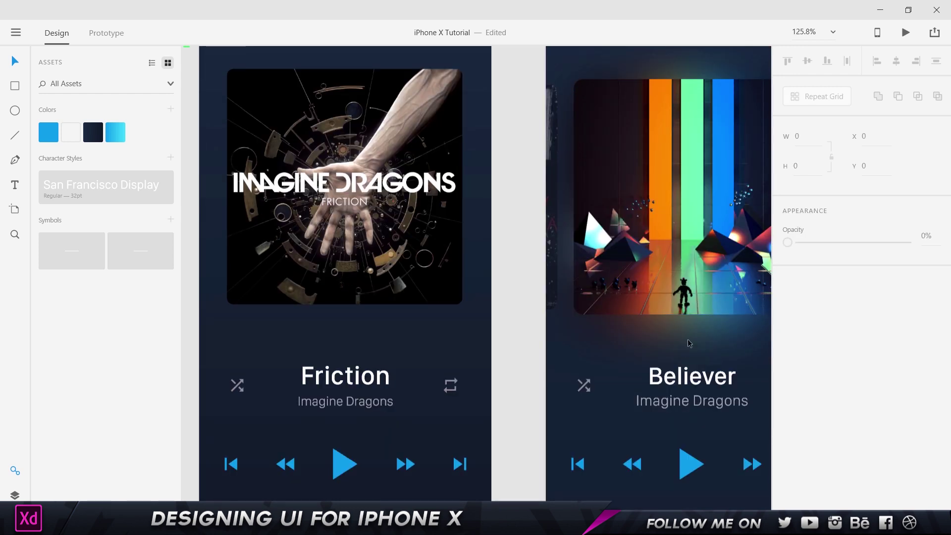
Inspect the object blur settings of the glow copy behind the album artwork on the Backup artboard
left_click_drag(680, 310, 575, 308)
left_click(575, 279)
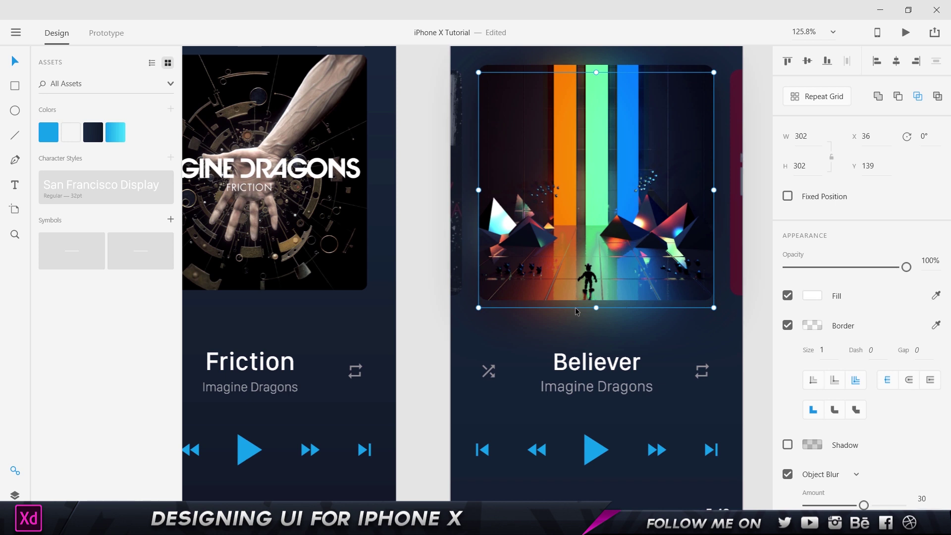
scroll(849, 457, "down", 1)
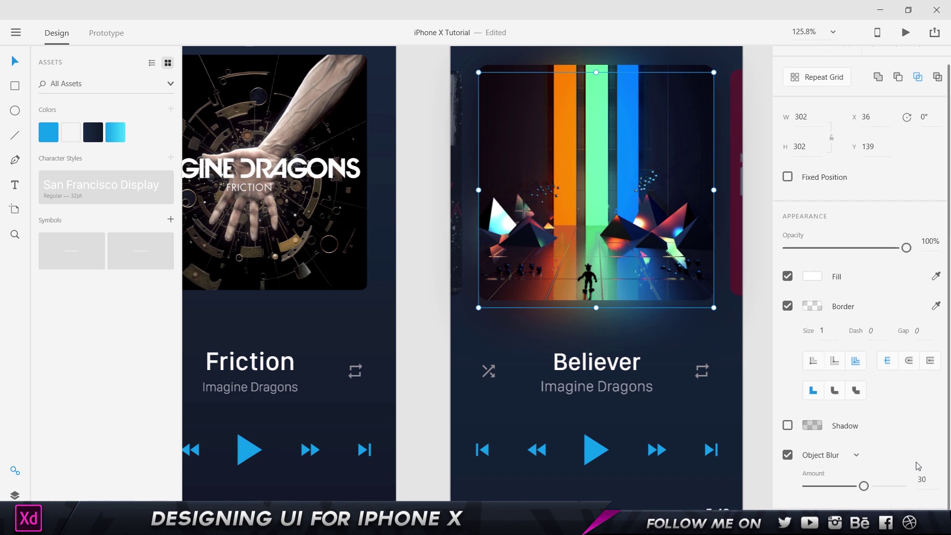
Apply an object blur of 30 to the copy lying over the Friction cover on the Home Screen artboard
left_click_drag(408, 371, 588, 369)
left_click(511, 243)
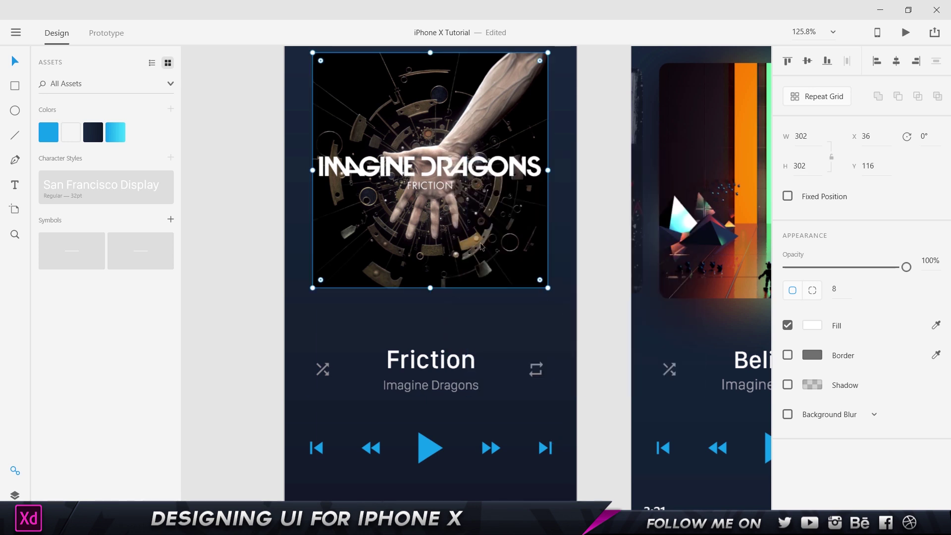
left_click(815, 414)
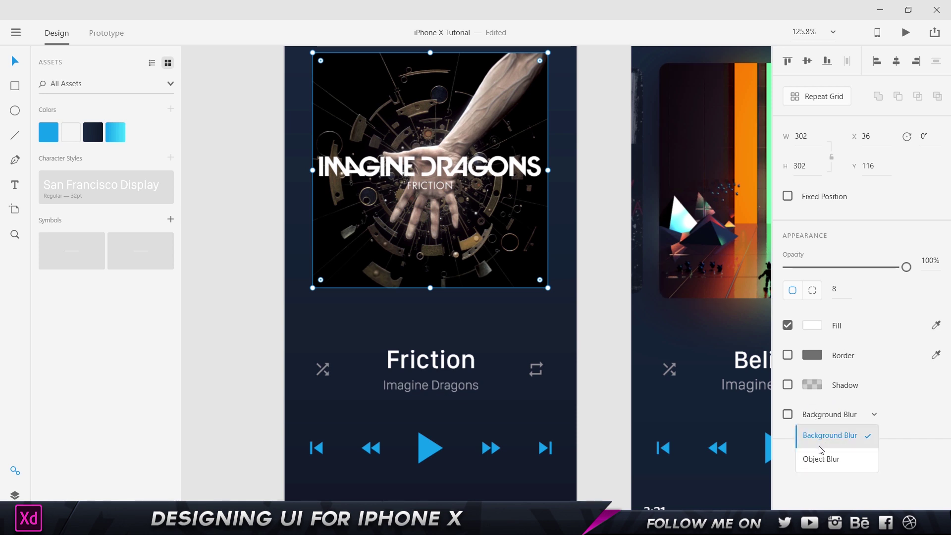
left_click(820, 457)
double_click(921, 439)
type("30")
key("Return")
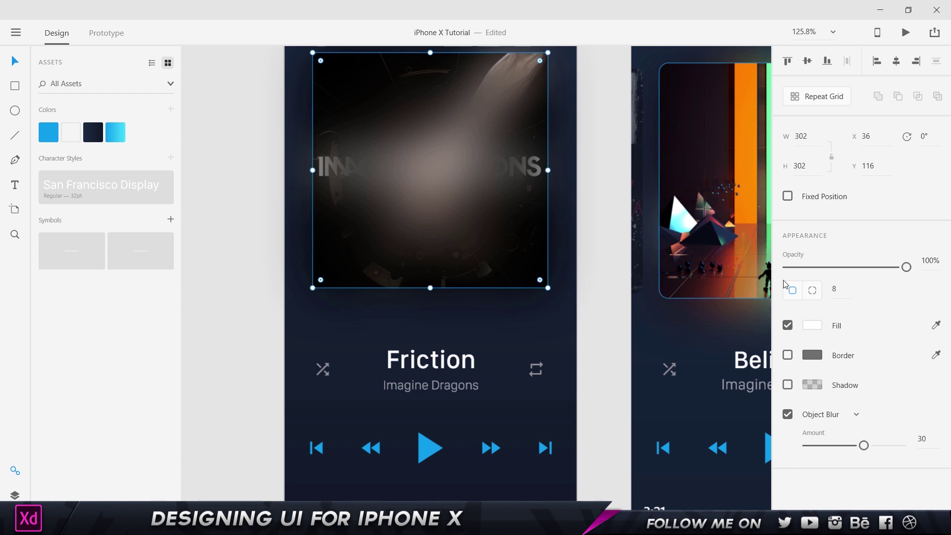
Lower the blurred copy to Y 136 and send it behind the sharp Friction cover to form a glow
key("shift+Down")
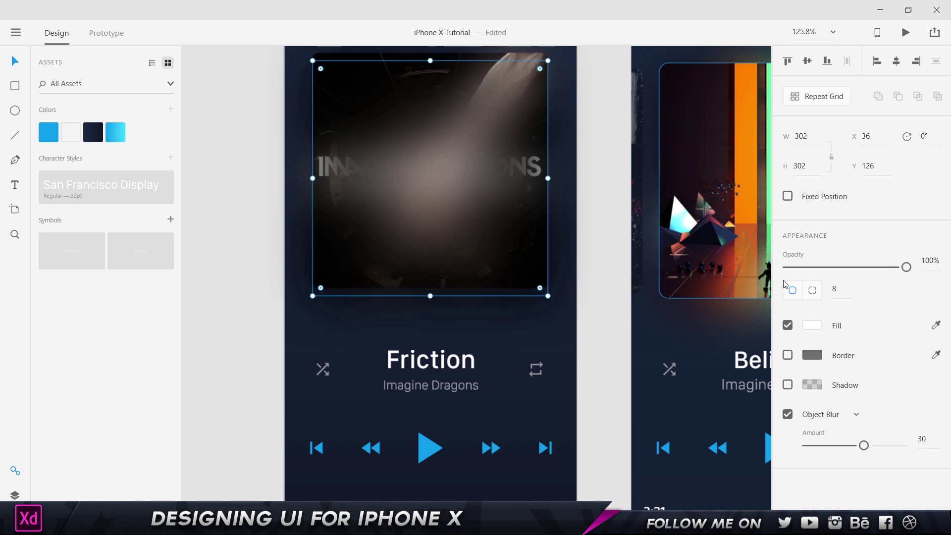
key("shift+Up")
key("shift+Down")
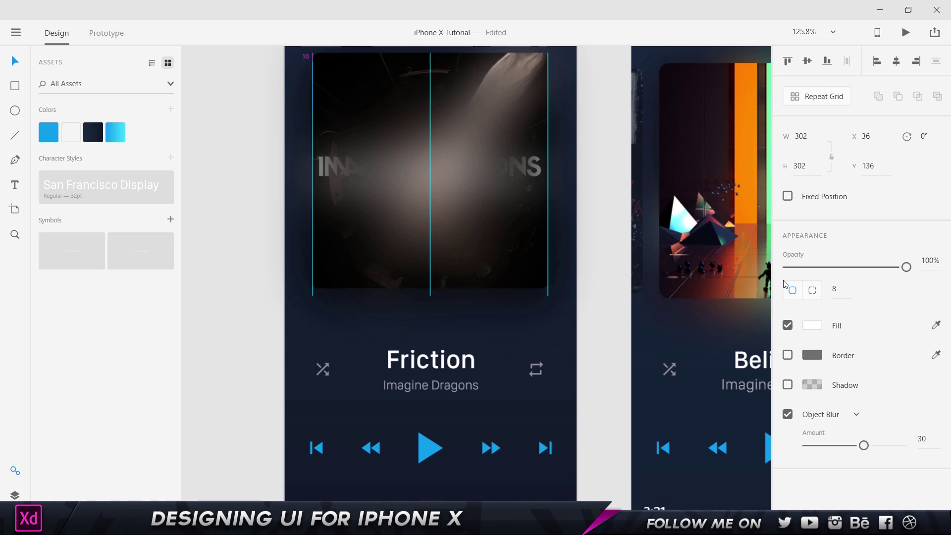
right_click(419, 158)
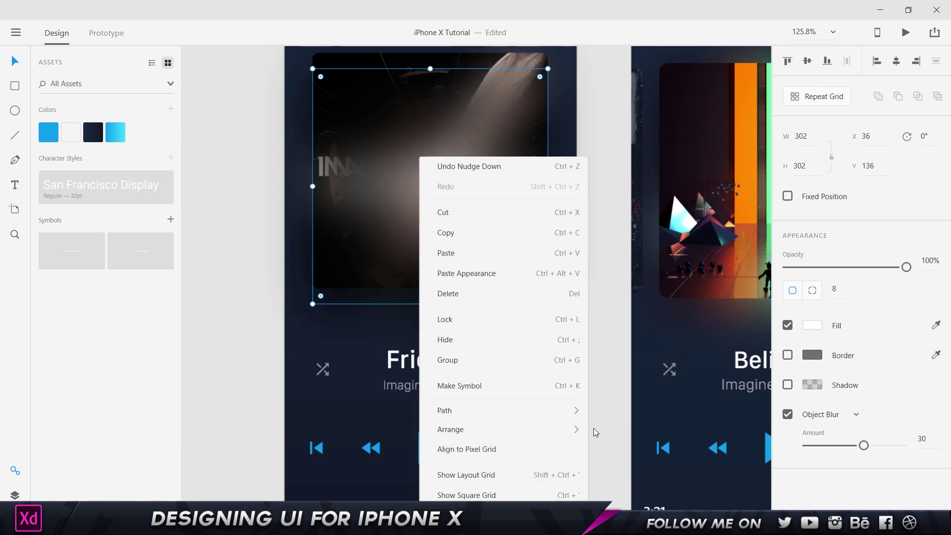
mouse_move(489, 429)
left_click(652, 489)
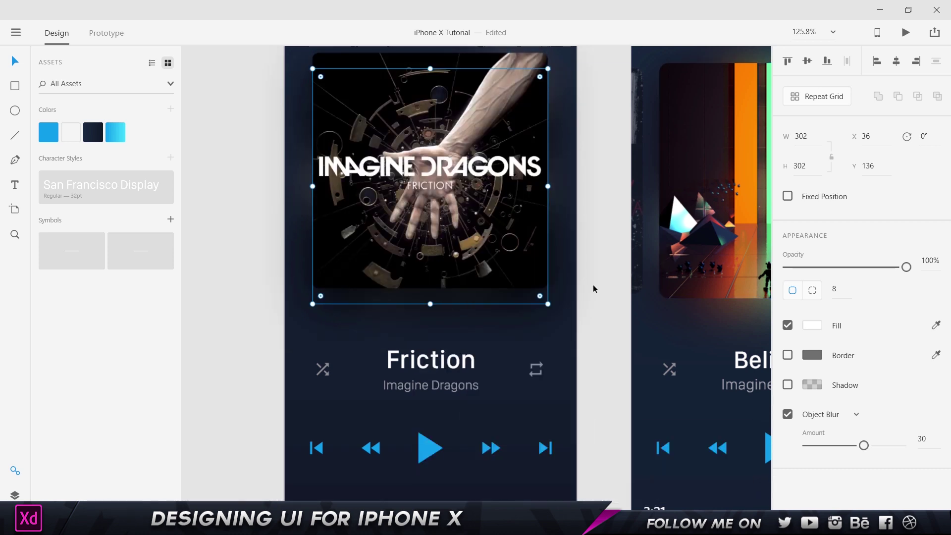
left_click(599, 369)
Compare the glow beneath the Friction cover with the glow around the Believer artwork on the Backup artboard
scroll(429, 319, "up", 3)
left_click(471, 310)
key("Escape")
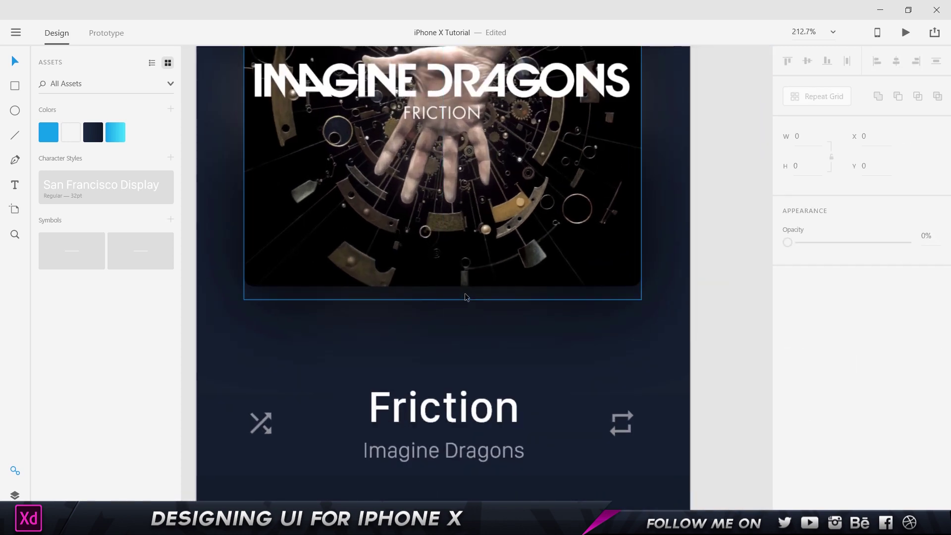
scroll(466, 297, "down", 2)
scroll(516, 212, "right", 5)
left_click(655, 221)
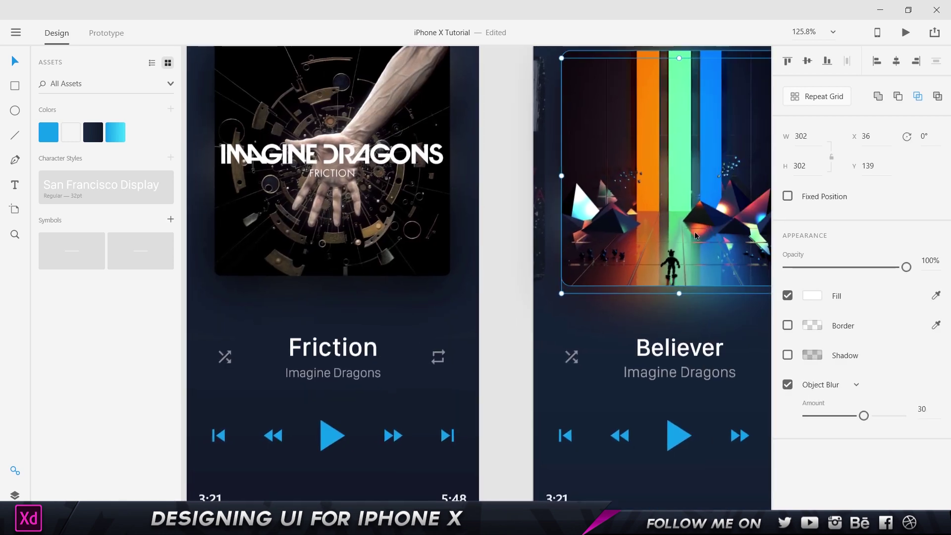
scroll(376, 183, "up", 3)
scroll(377, 183, "left", 1)
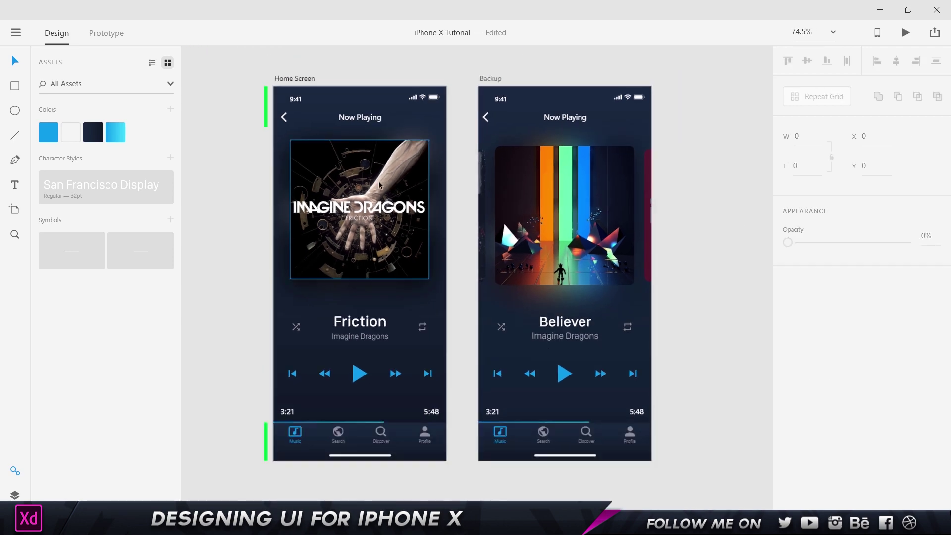
scroll(476, 258, "left", 3)
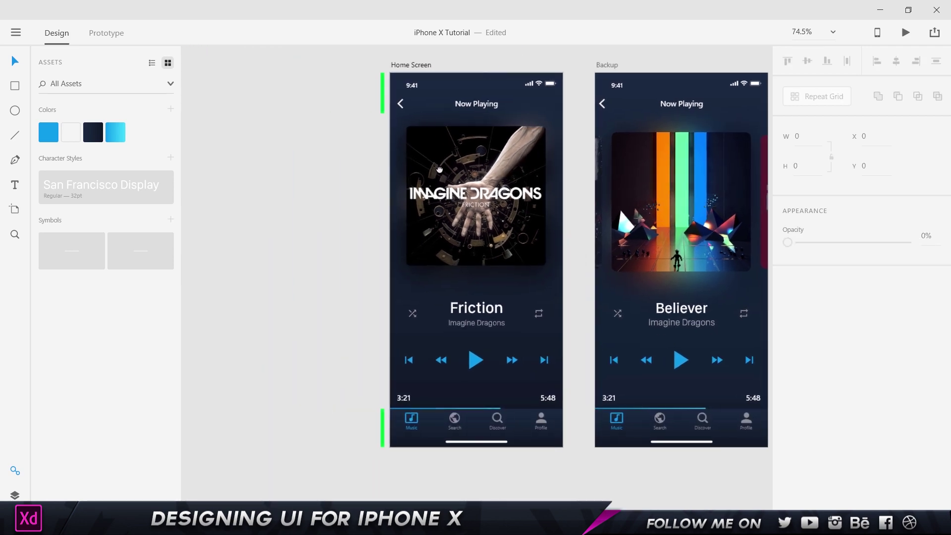
Place a copy of the Friction cover on the empty pasteboard beside the Home Screen artboard
left_click_drag(328, 175, 233, 176)
scroll(464, 195, "left", 3)
left_click_drag(453, 187, 391, 189)
left_click(433, 319)
left_click(376, 188)
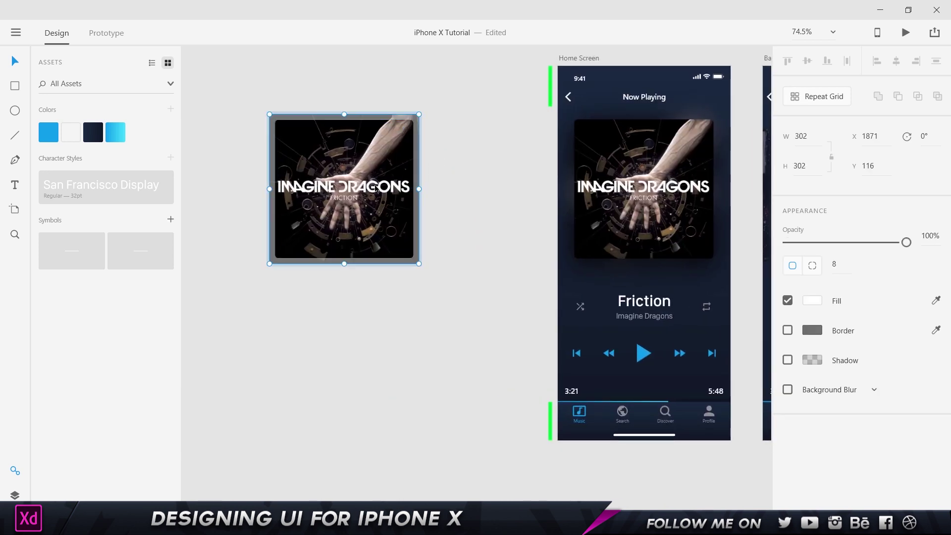
key("Delete")
left_click(376, 185)
key("ctrl+z")
Fill the pasteboard cover copy with David Guetta's "Nothing But the Beat" artwork from the browser's image results
left_click_drag(520, 173, 247, 181)
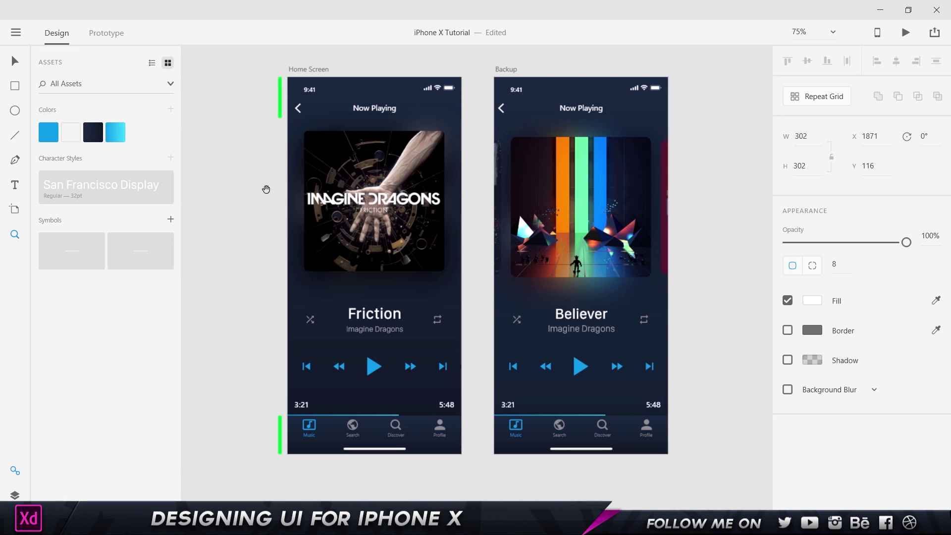
left_click(500, 161)
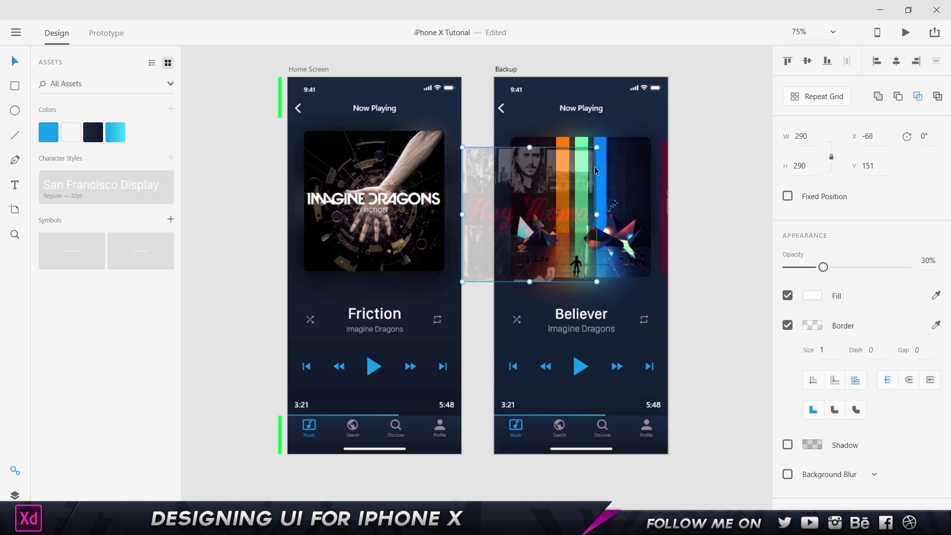
left_click_drag(680, 190, 568, 178)
key("ctrl+z")
left_click_drag(216, 179, 576, 209)
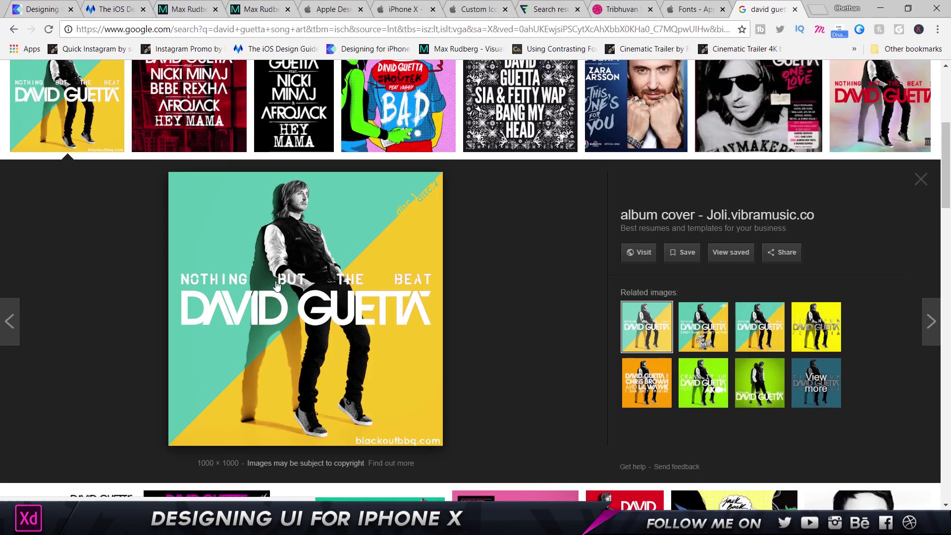
left_click_drag(332, 288, 402, 359)
left_click(538, 227)
Fill a second rounded square below the first with David Guetta's "Titanium feat. Sia" artwork from the browser's image results
scroll(538, 227, "up", 3)
scroll(411, 208, "down", 3)
key("alt+Tab")
scroll(456, 261, "up", 4)
scroll(456, 261, "down", 9)
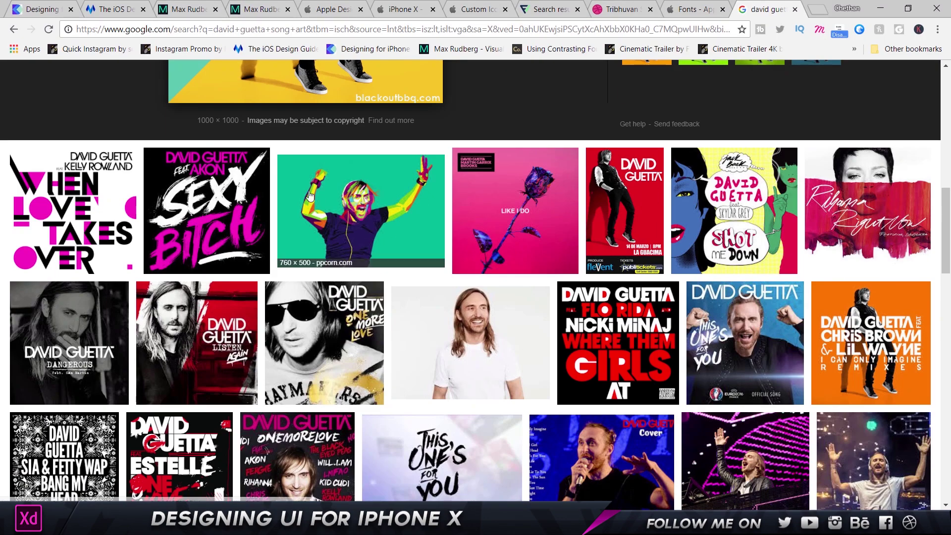
scroll(429, 216, "down", 2)
scroll(632, 160, "up", 12)
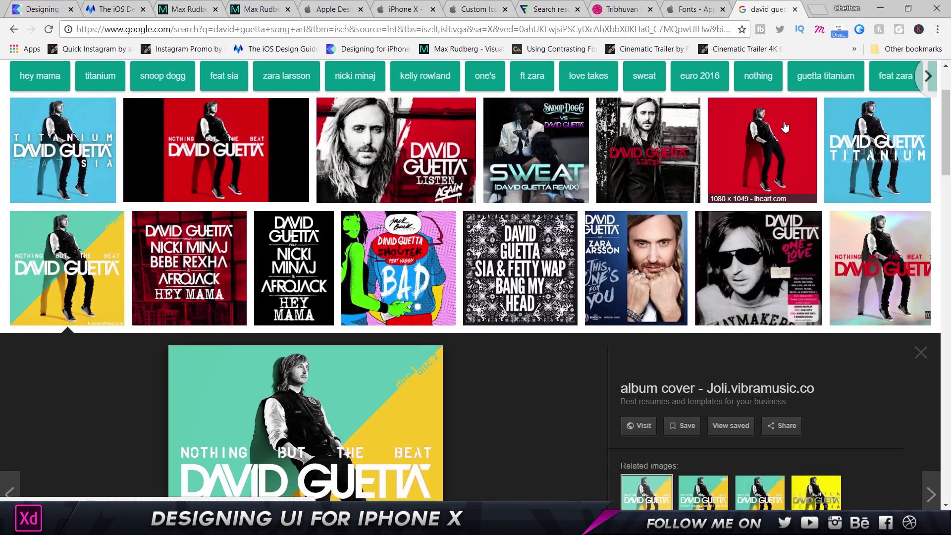
left_click(877, 151)
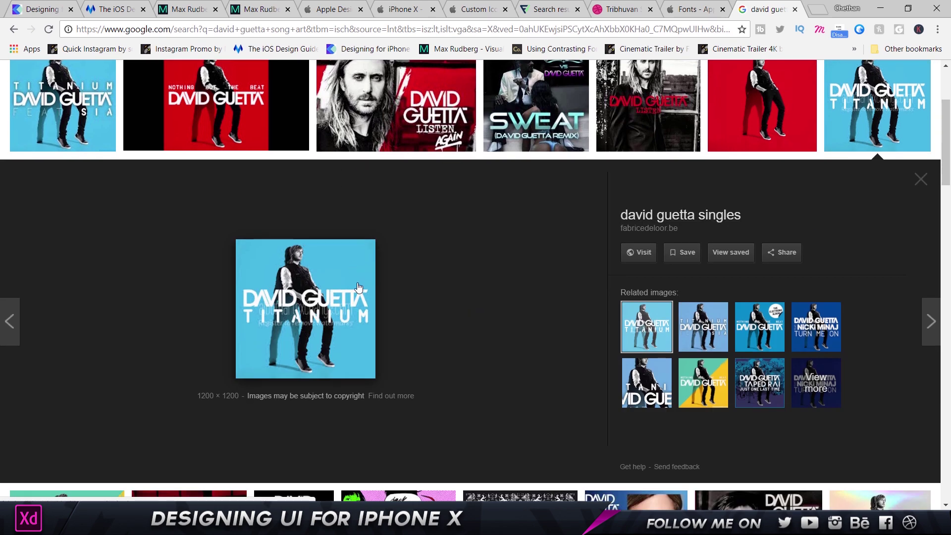
left_click_drag(299, 297, 422, 292)
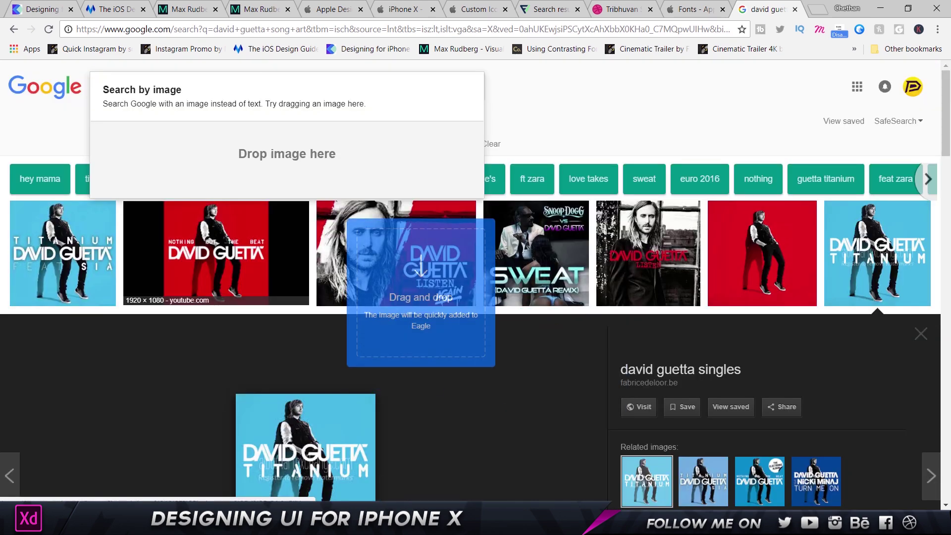
left_click_drag(344, 480, 384, 391)
left_click(529, 415)
scroll(487, 390, "up", 3)
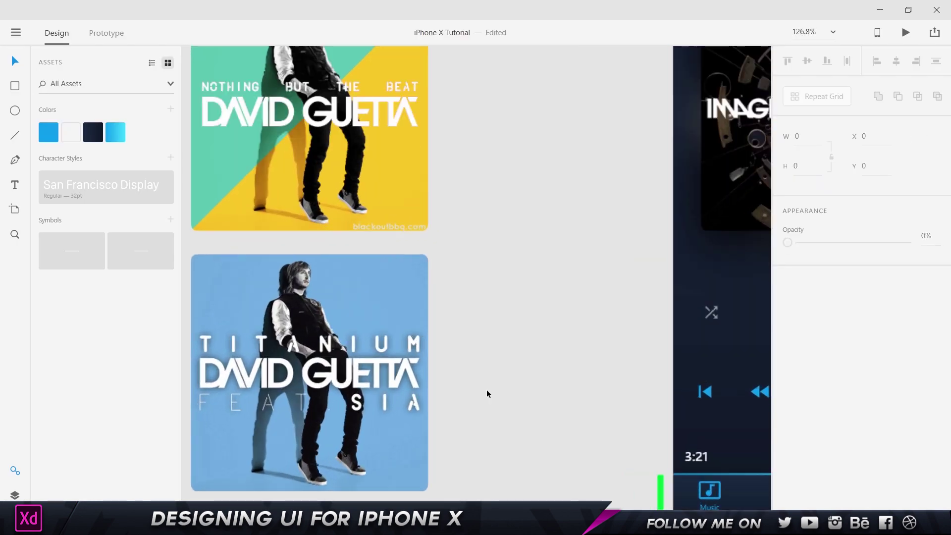
Set the opacity of both David Guetta covers on the pasteboard to 30%
scroll(487, 390, "down", 3)
left_click_drag(585, 287, 183, 321)
left_click_drag(661, 197, 551, 198)
scroll(597, 195, "up", 3)
scroll(660, 197, "up", 3)
left_click(659, 184)
scroll(659, 184, "down", 7)
left_click_drag(403, 231, 637, 219)
left_click_drag(483, 142, 599, 267)
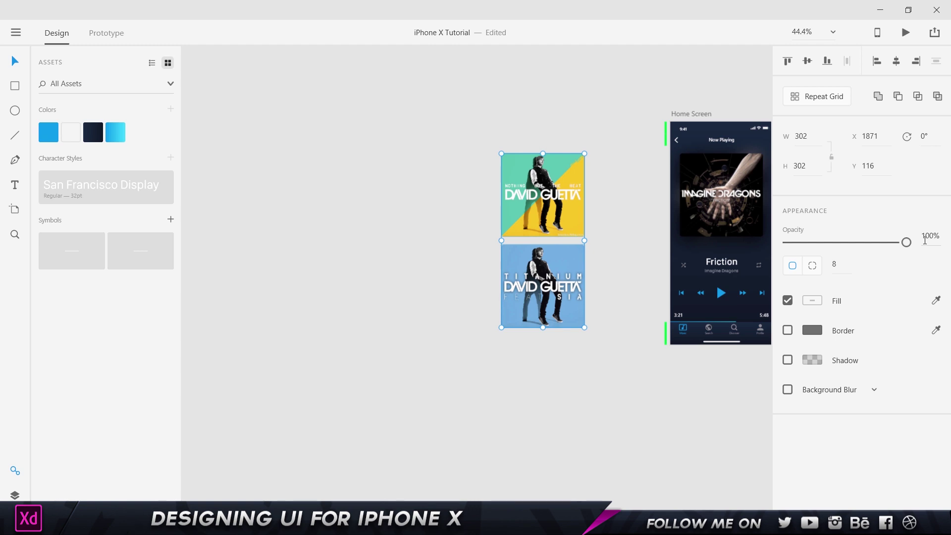
key("3")
left_click(666, 240)
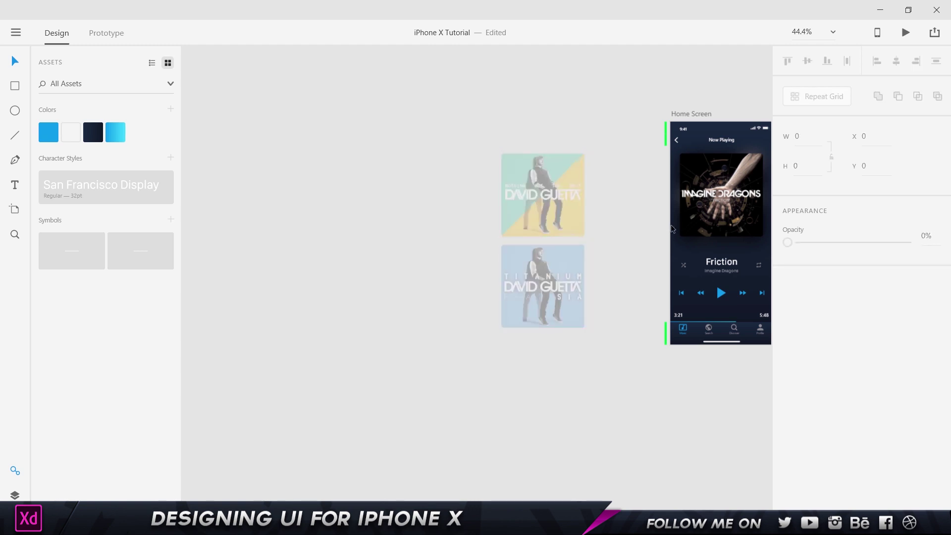
Resize both David Guetta covers to 290 by 290, matching the side covers on the Backup artboard
scroll(671, 224, "right", 10)
scroll(299, 284, "left", 3)
scroll(447, 253, "up", 5)
left_click(396, 223)
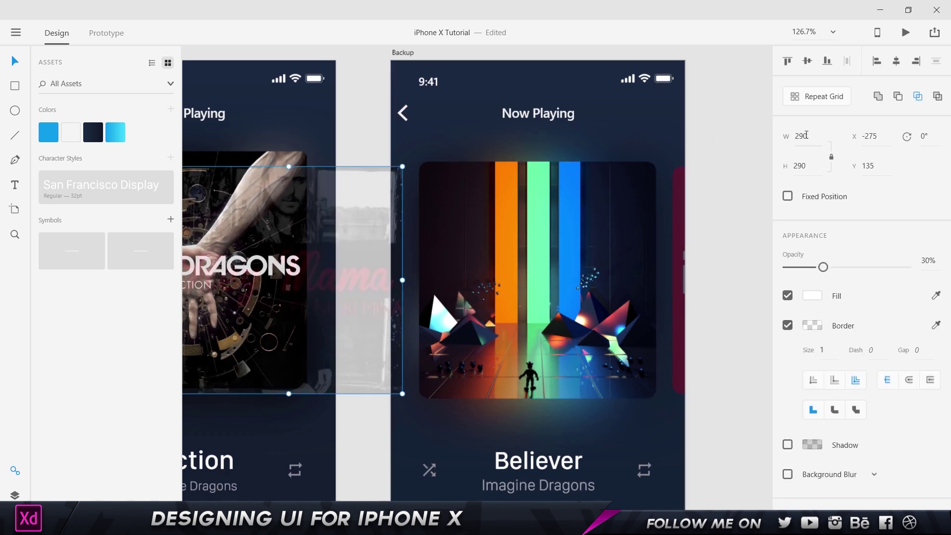
left_click(273, 163)
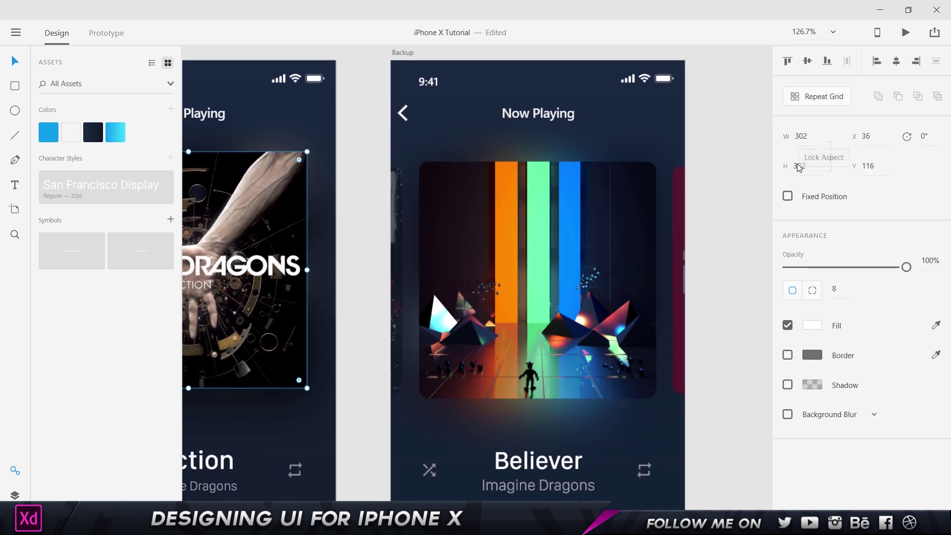
scroll(641, 252, "down", 4)
left_click_drag(314, 233, 438, 320)
left_click(805, 139)
type("290")
key("Return")
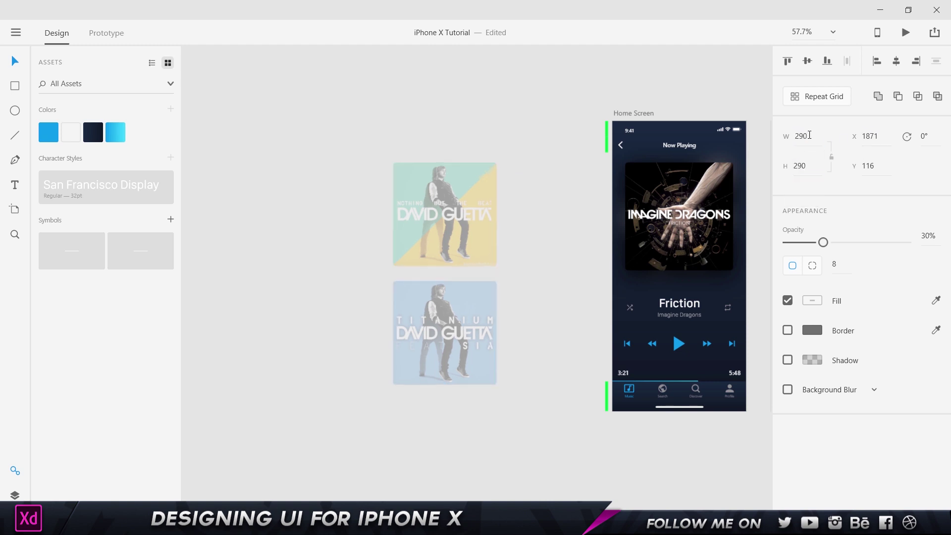
left_click(440, 340)
left_click_drag(440, 340, 551, 228)
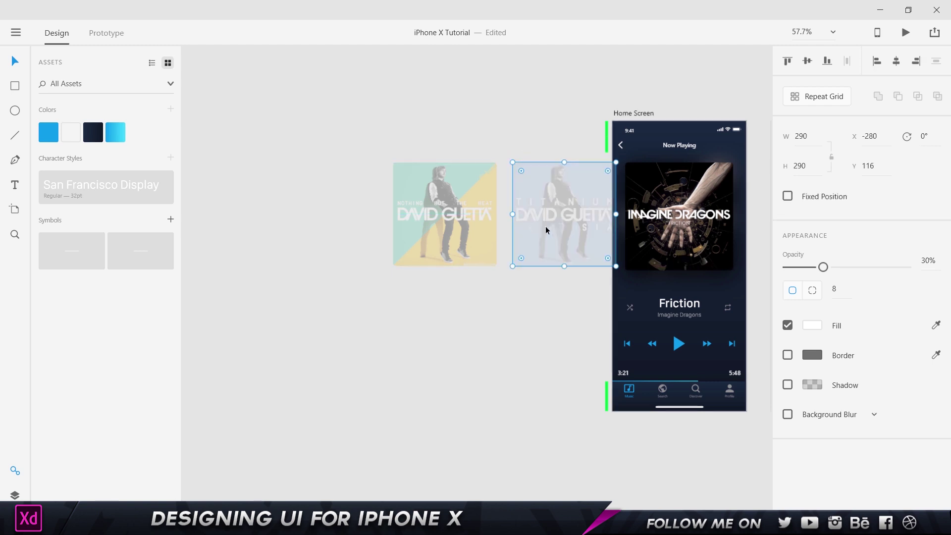
key("ctrl+z")
key("ctrl+z")
Move both David Guetta covers side by side over the Friction artwork, with Titanium first and Nothing But the Beat second
left_click_drag(453, 317, 333, 210)
left_click_drag(342, 151, 704, 85)
left_click_drag(642, 149, 431, 259)
scroll(493, 354, "up", 1)
scroll(493, 355, "up", 3)
left_click_drag(494, 62, 616, 386)
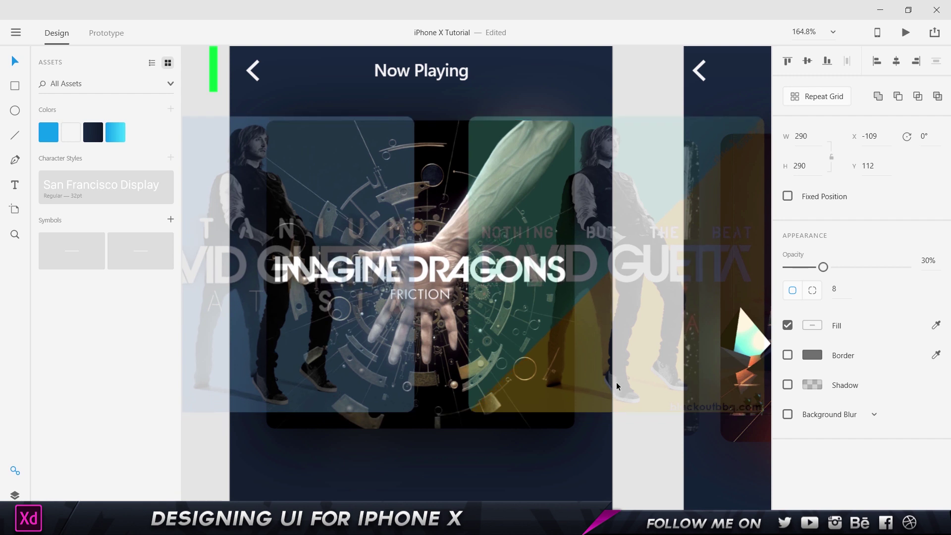
left_click(644, 81)
Position the Nothing But the Beat cover at X 359, Y 116, so it peeks in from the Home Screen's right edge
left_click_drag(513, 263, 639, 265)
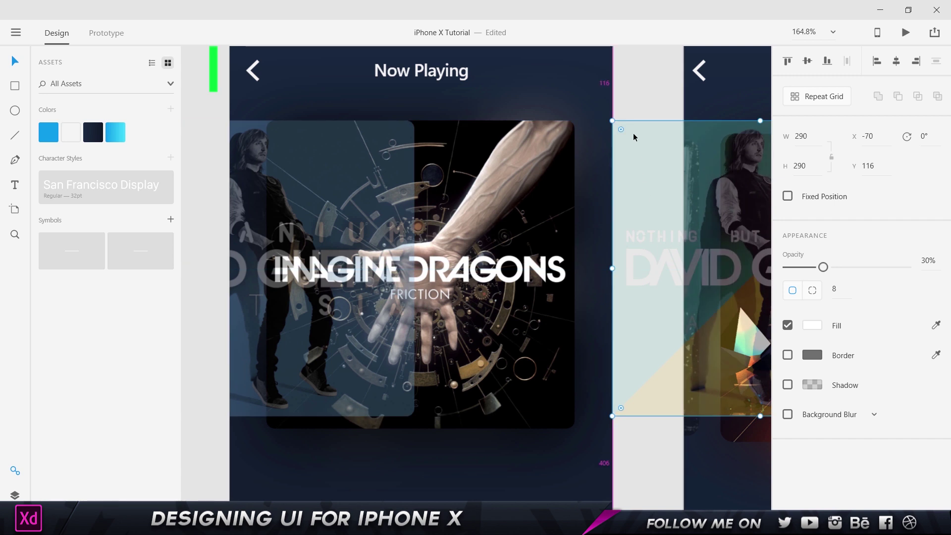
scroll(634, 133, "up", 2)
key("shift+Left")
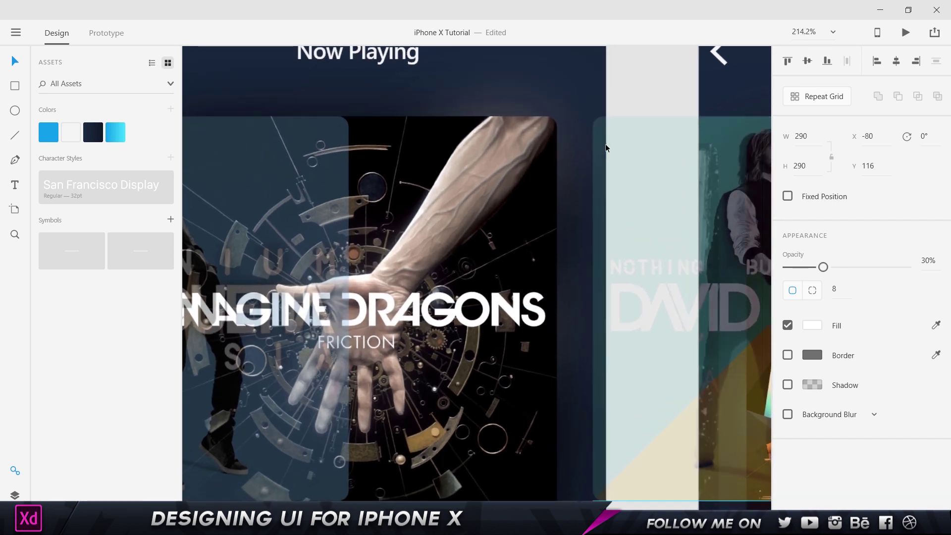
key("Left")
key("Left")
key("Left")
key("Left")
key("Left")
key("Left")
Position the Titanium cover at X -274 so it peeks in from the Home Screen artboard's left edge
left_click_drag(463, 157, 697, 120)
left_click_drag(462, 228, 526, 221)
left_click_drag(503, 209, 313, 213)
key("shift+Right")
key("Right")
key("Right")
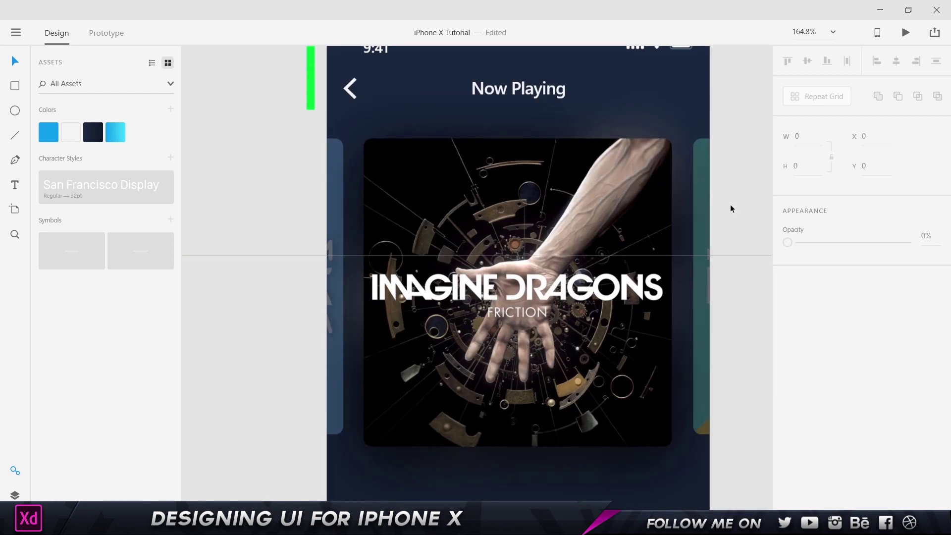
Lower both side covers together to Y 122 so they are vertically centered beside the Friction cover
left_click(715, 162)
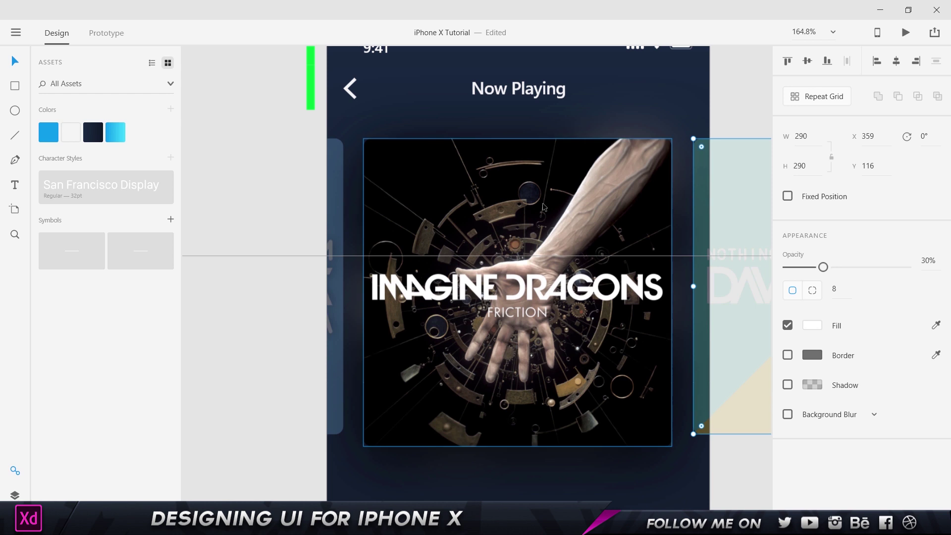
left_click(330, 184, "shift")
key("Down")
key("Down")
key("Down")
key("Down")
key("Down")
key("Down")
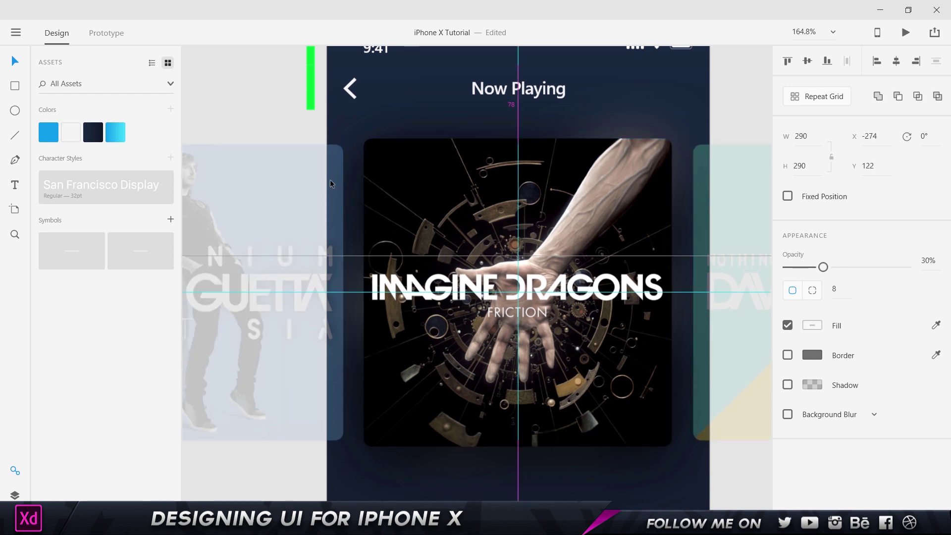
left_click(237, 91)
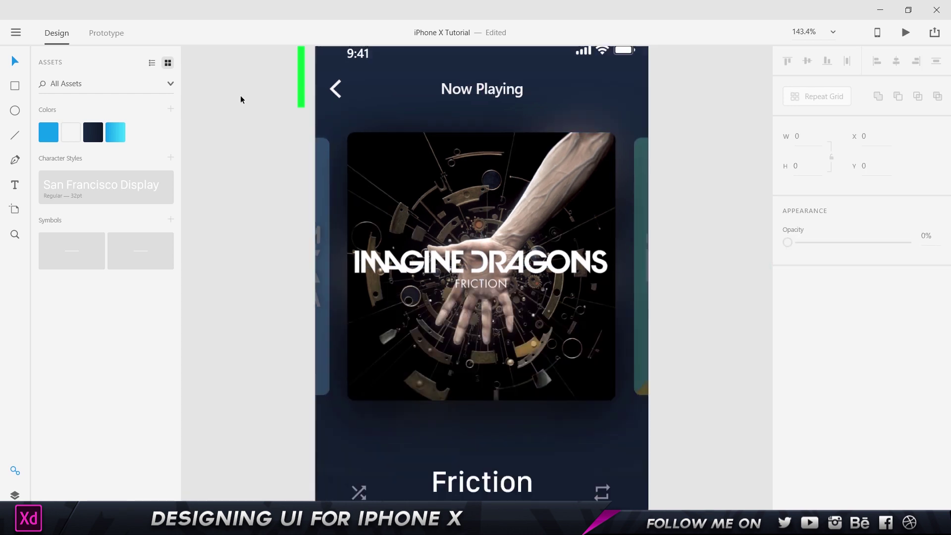